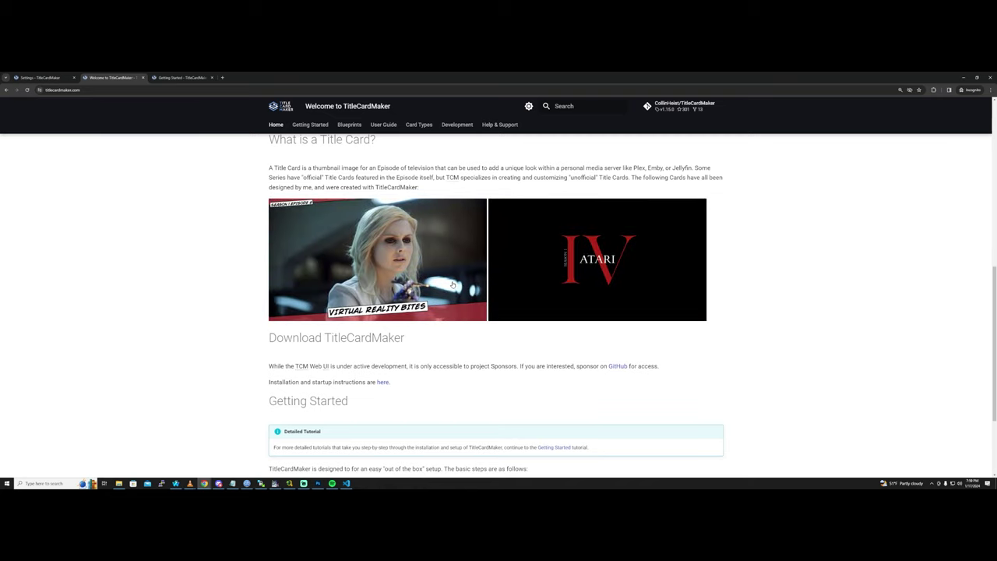
# - Review the title card samples and the download and getting started sections on the TitleCardMaker home page
pyautogui.scroll(-1, 464, 336)
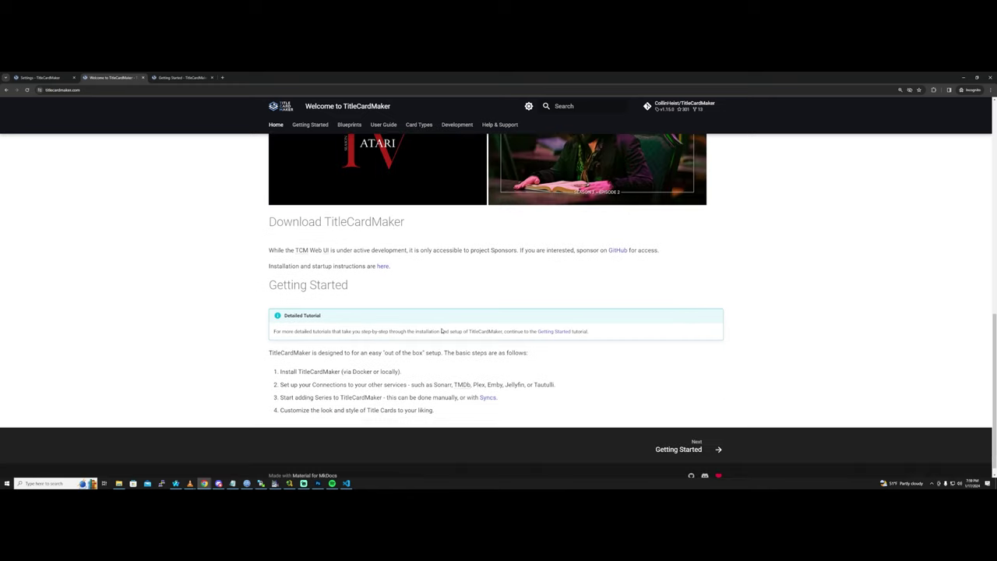
pyautogui.scroll(-1, 286, 177)
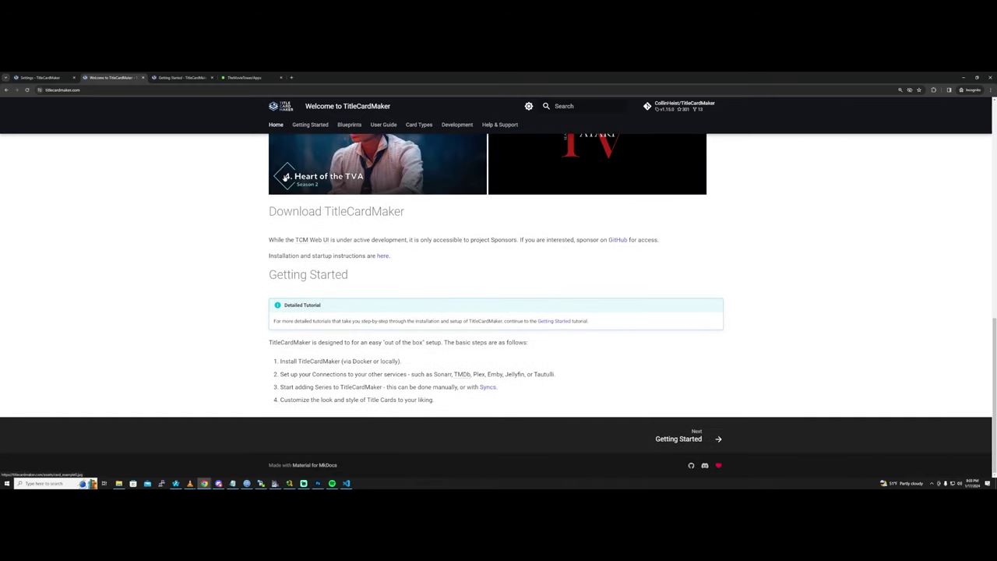
pyautogui.scroll(1, 322, 340)
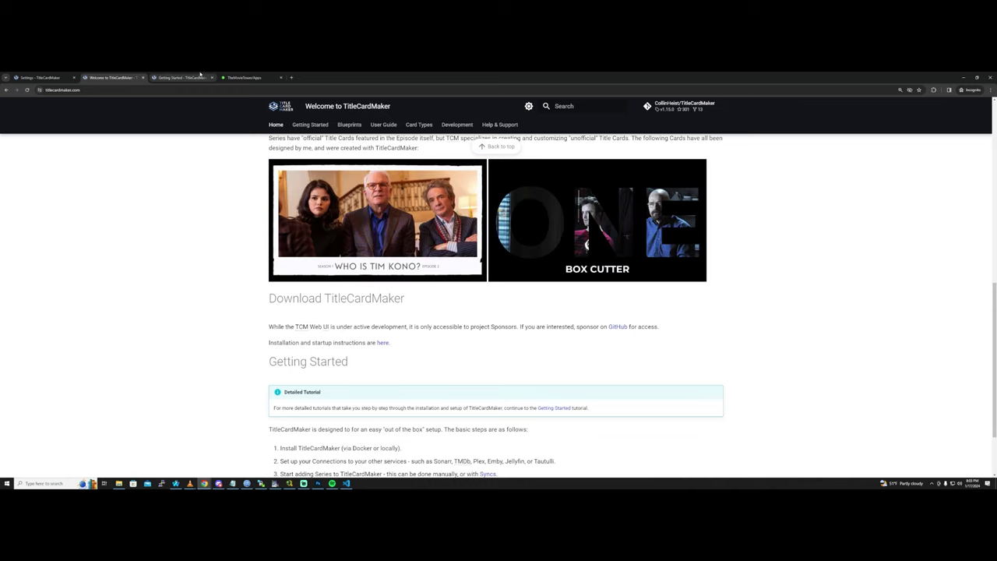
# - Switch to the Unraid Apps page and look through the TitleCardMaker app's details, then close them
pyautogui.click(244, 78)
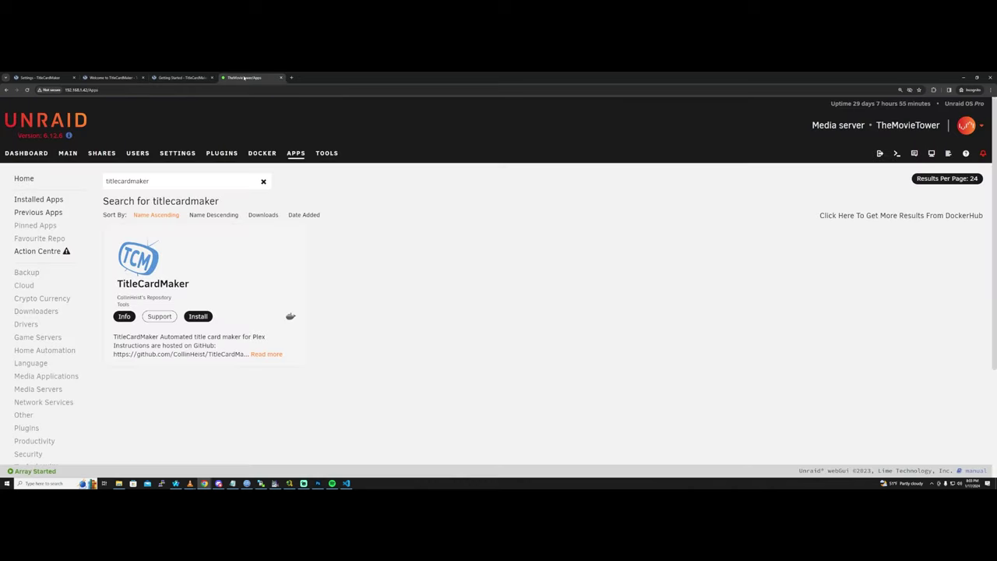
pyautogui.click(159, 283)
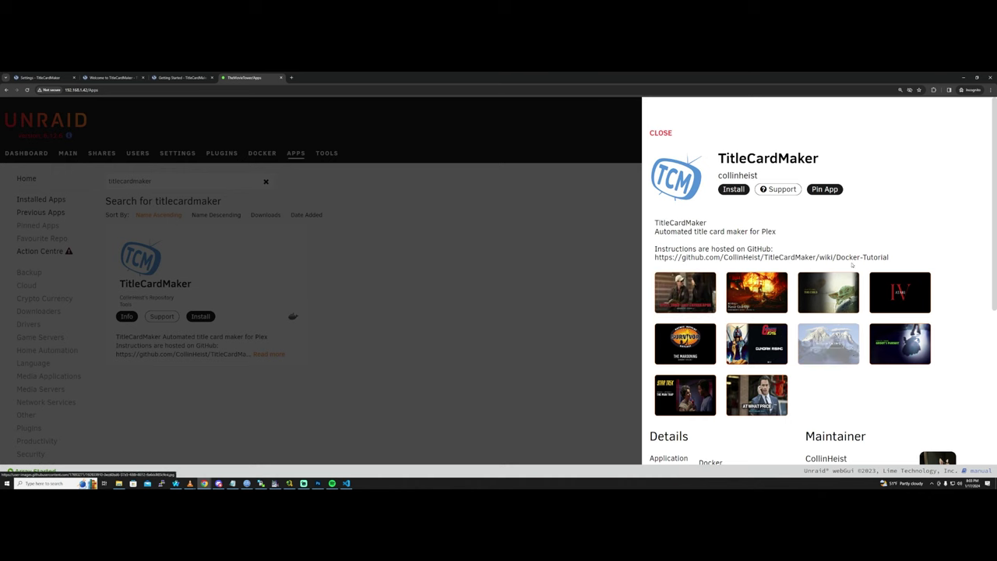
pyautogui.scroll(-2, 779, 323)
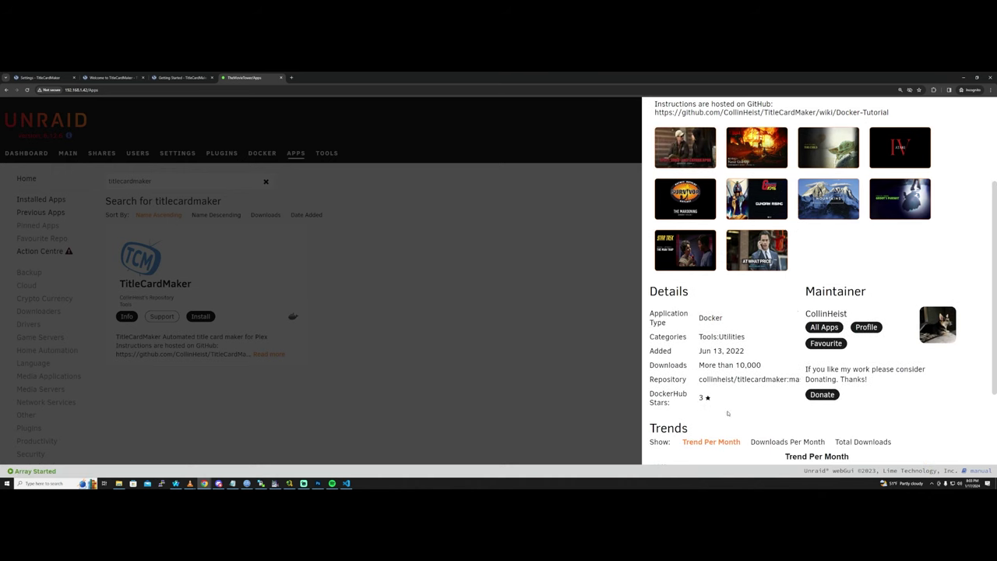
pyautogui.scroll(1, 727, 413)
pyautogui.scroll(-1, 765, 416)
pyautogui.click(559, 350)
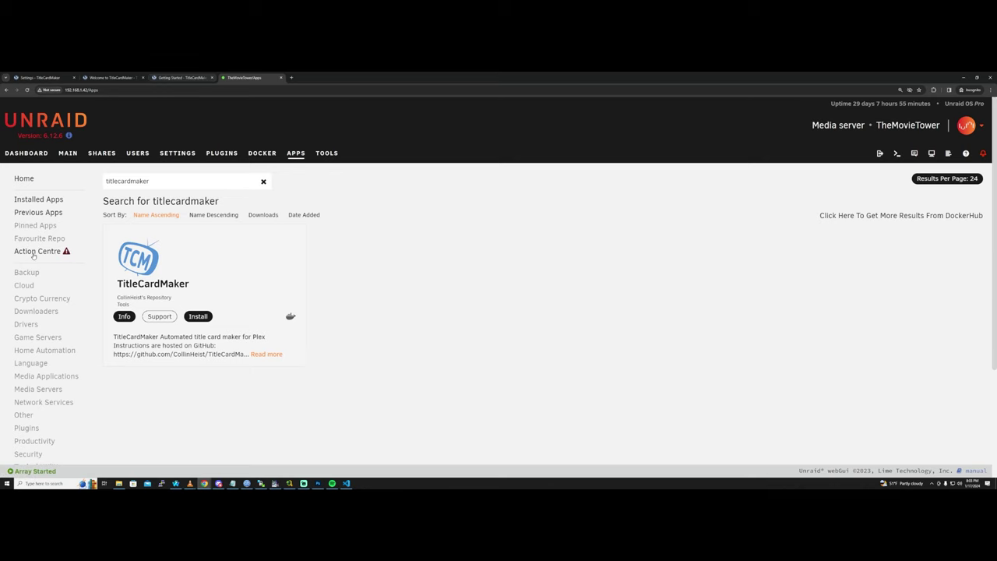
# - Return to the TitleCardMaker Getting Started page and look over its code download and setup instructions
pyautogui.click(182, 77)
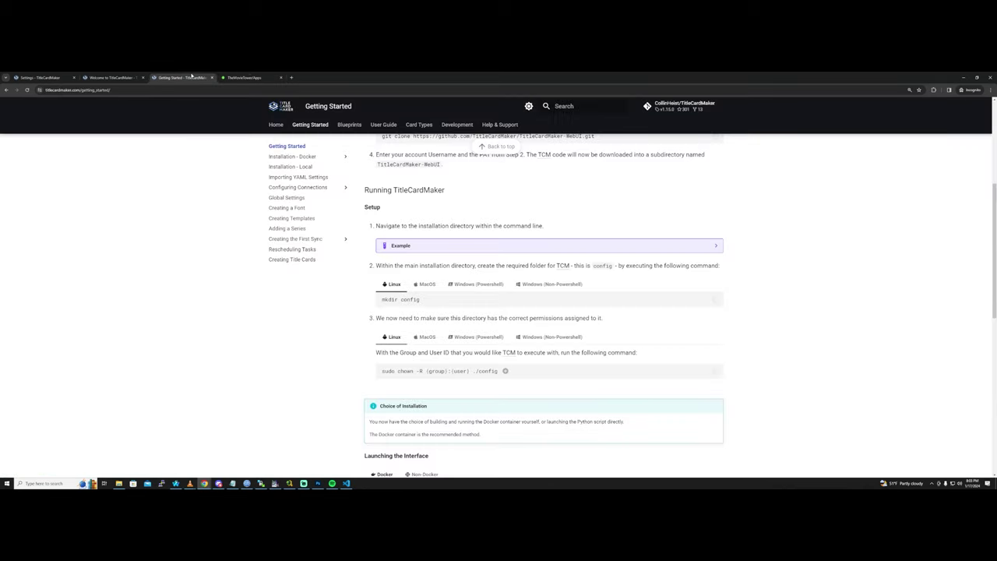
pyautogui.scroll(3, 533, 330)
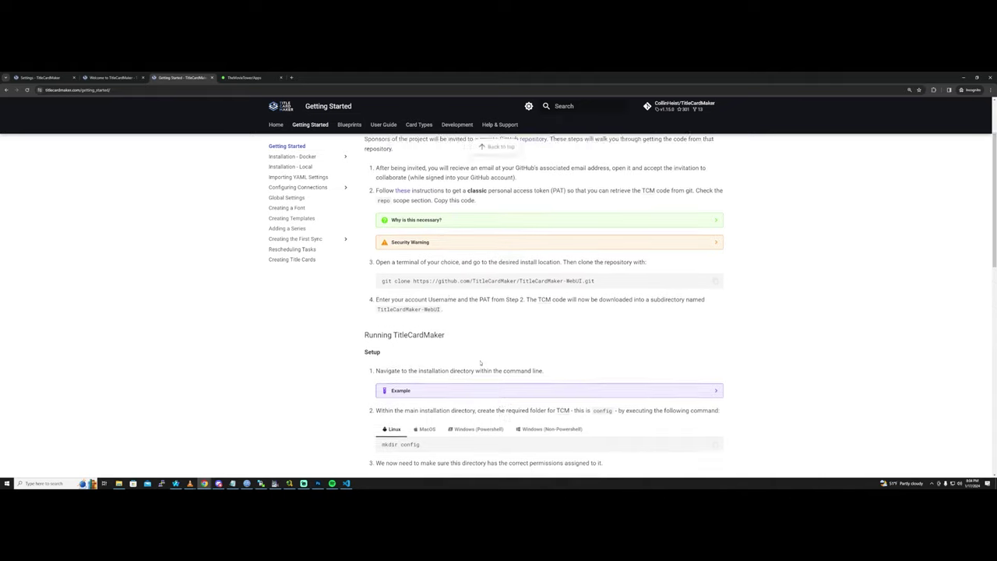
pyautogui.scroll(-2, 349, 426)
pyautogui.click(133, 483)
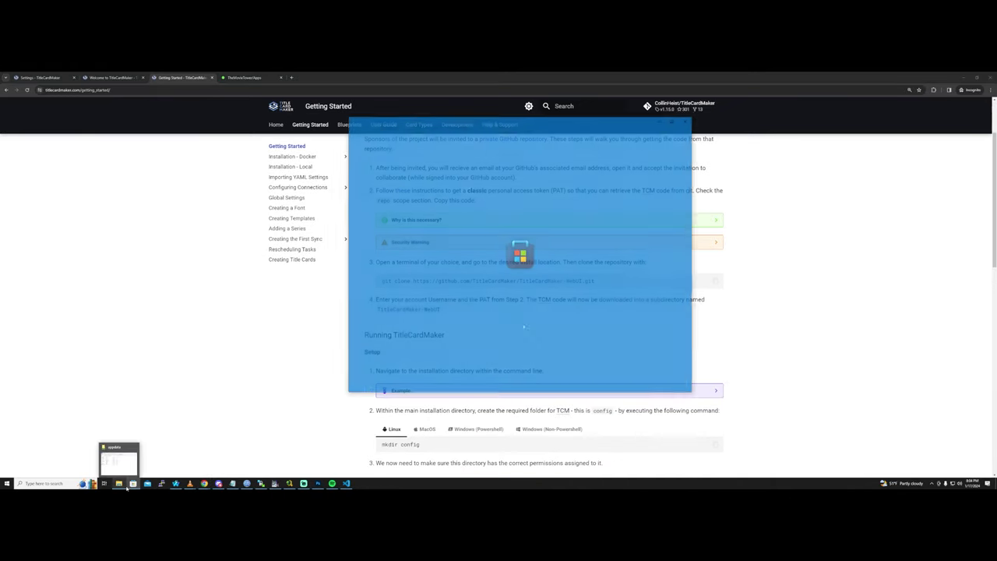
pyautogui.click(688, 121)
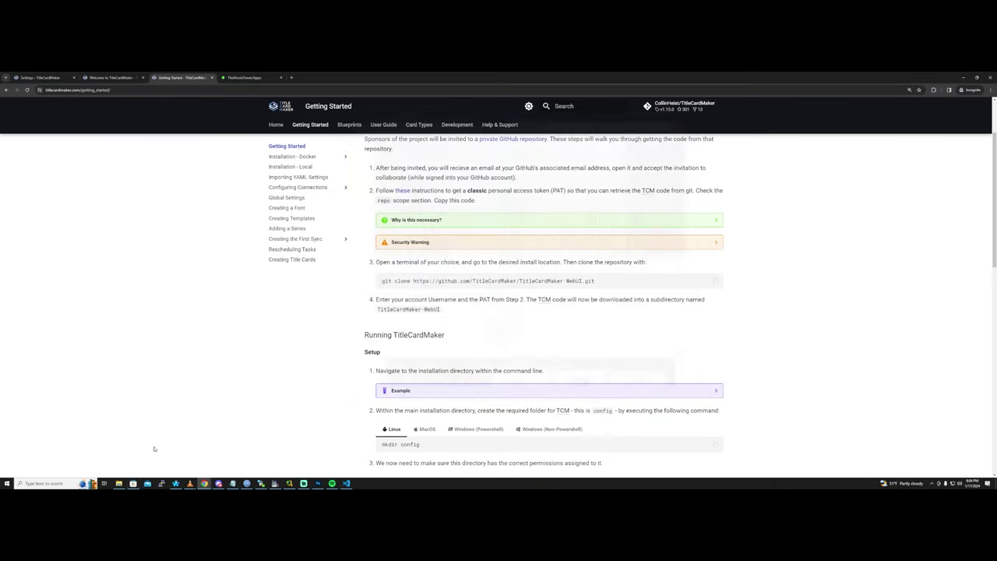
# - Bring up the server's appdata folder in File Explorer, narrow its window, and check the folder's context options
pyautogui.click(119, 483)
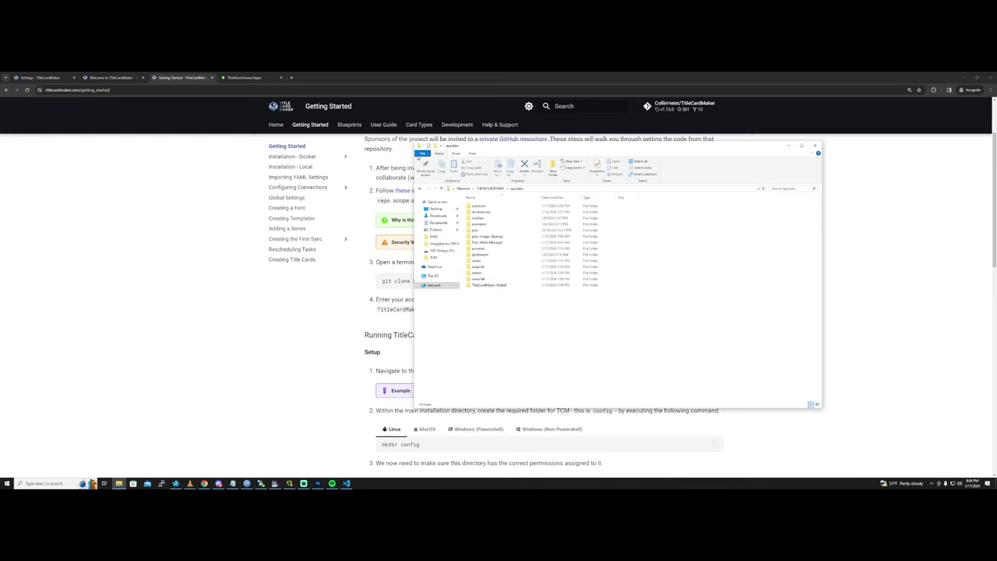
pyautogui.moveTo(415, 154); pyautogui.dragTo(621, 154)
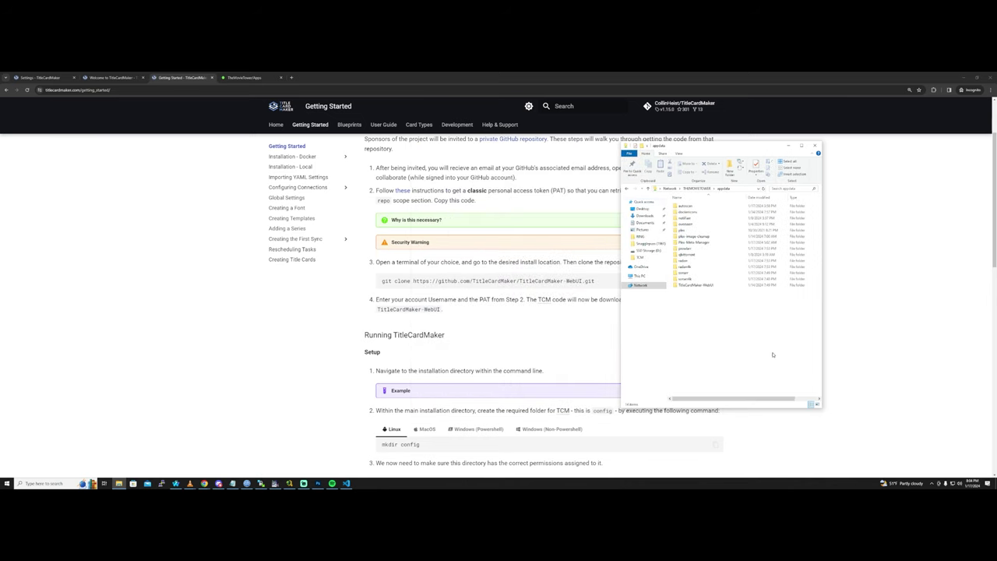
pyautogui.rightClick(663, 315)
pyautogui.click(700, 319)
pyautogui.rightClick(703, 317)
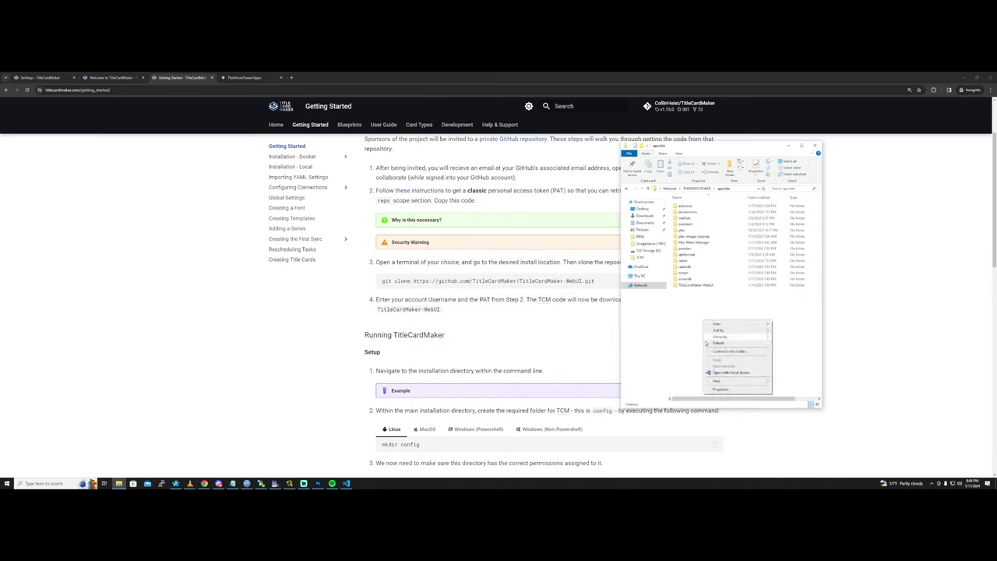
pyautogui.moveTo(715, 380)
pyautogui.click(493, 299)
# - Examine the code download and setup instructions, including the example for navigating to the installation directory, and check the appdata folder again
pyautogui.scroll(3, 550, 336)
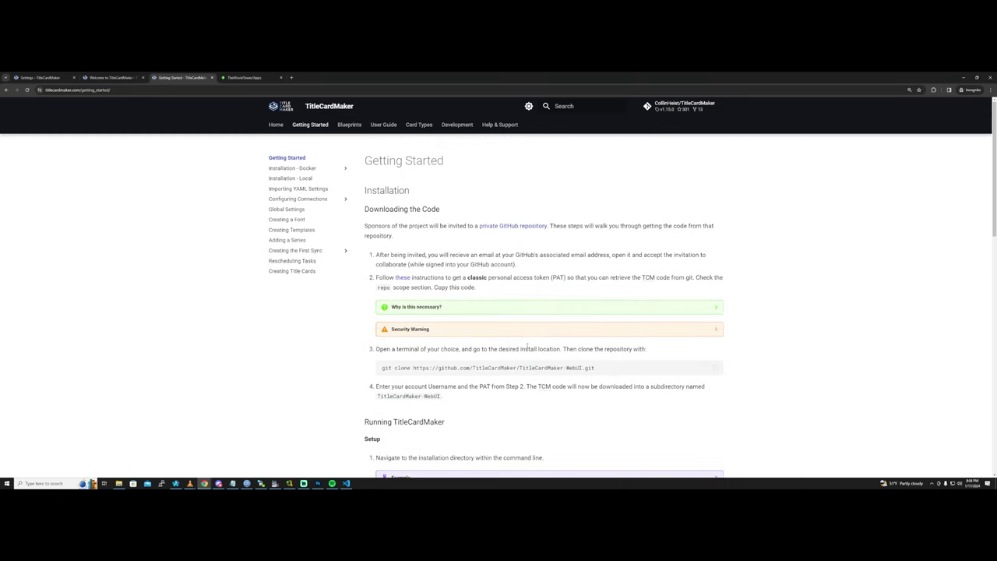
pyautogui.scroll(-4, 538, 338)
pyautogui.scroll(-2, 479, 351)
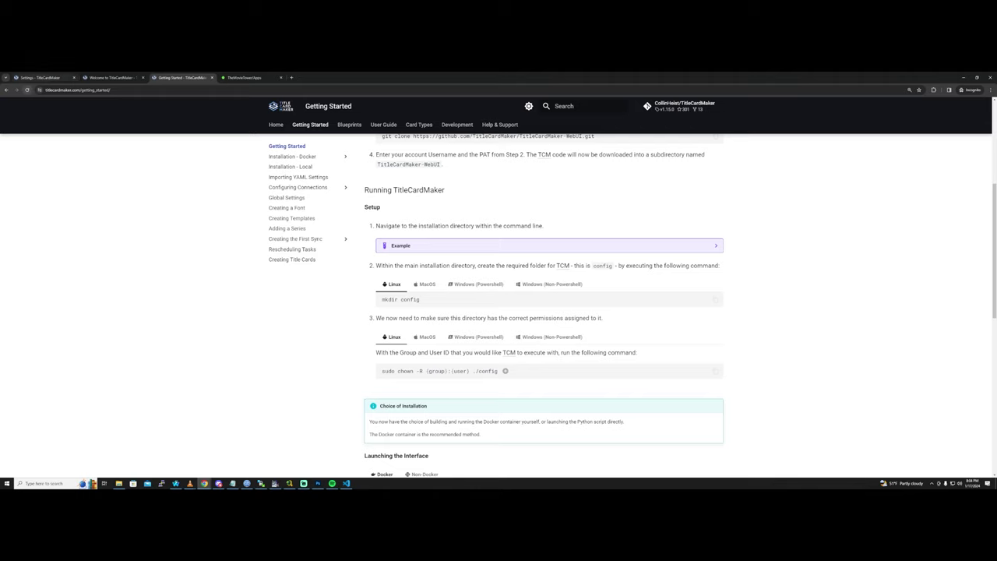
pyautogui.click(49, 91)
pyautogui.tripleClick(199, 190)
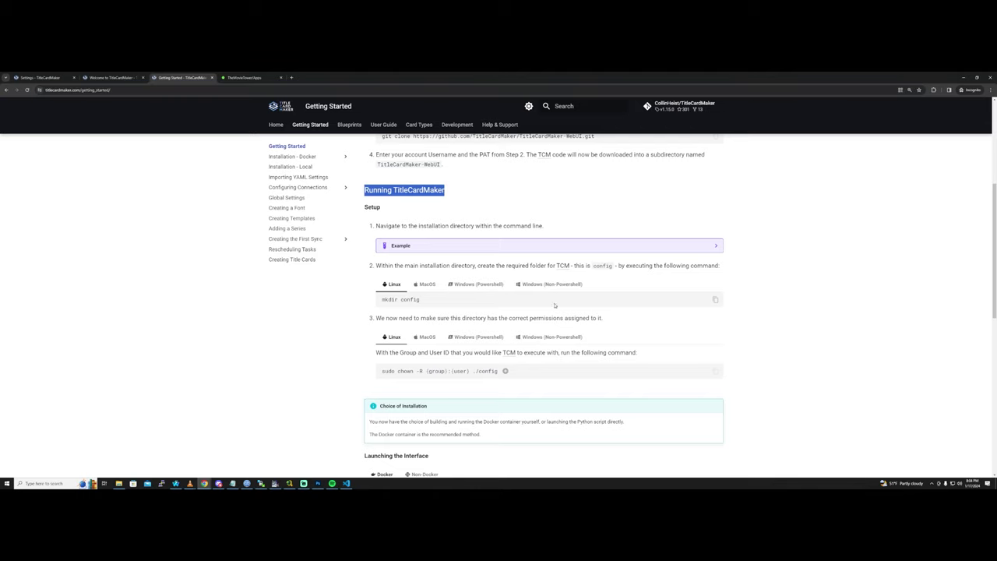
pyautogui.click(463, 248)
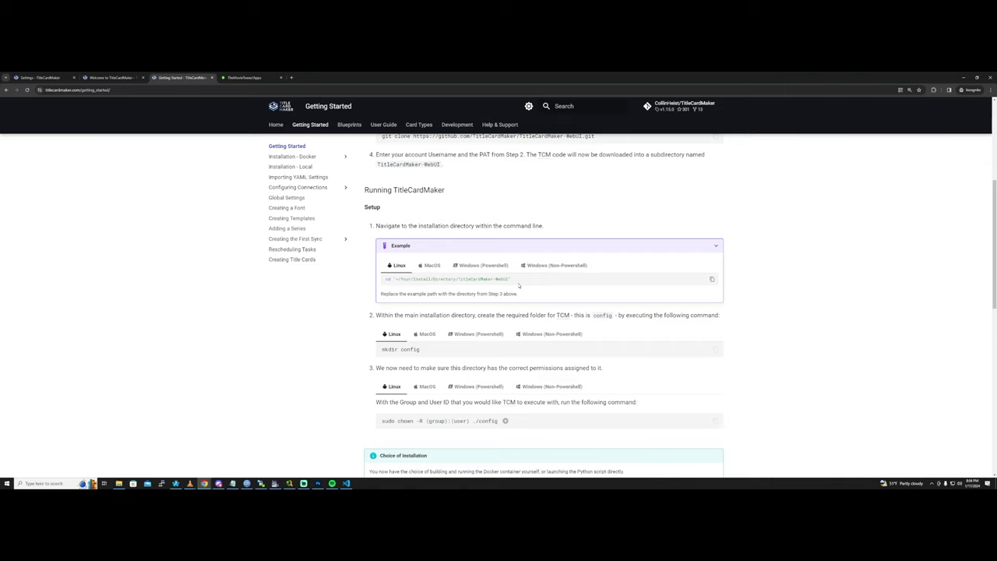
pyautogui.scroll(2, 519, 283)
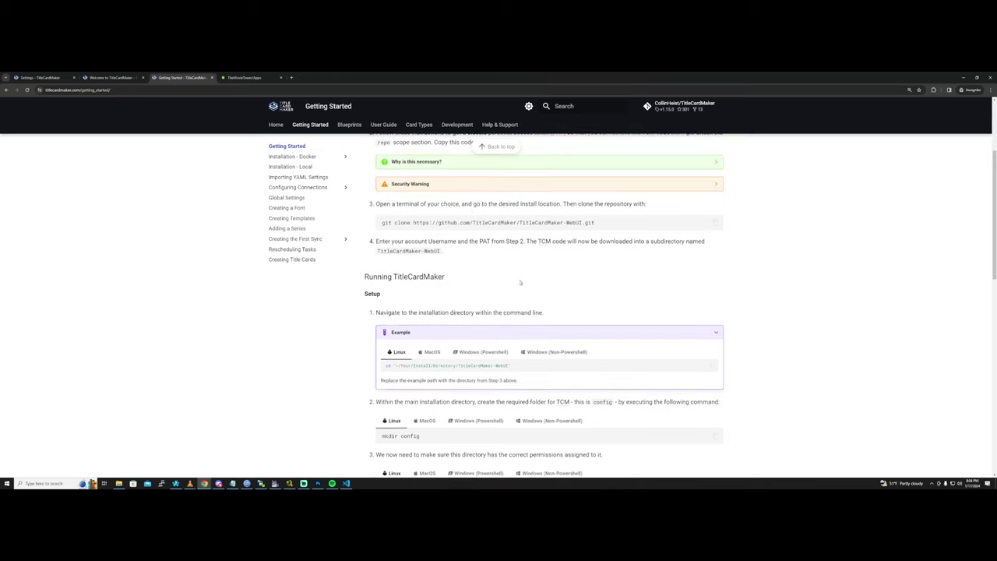
pyautogui.scroll(2, 532, 283)
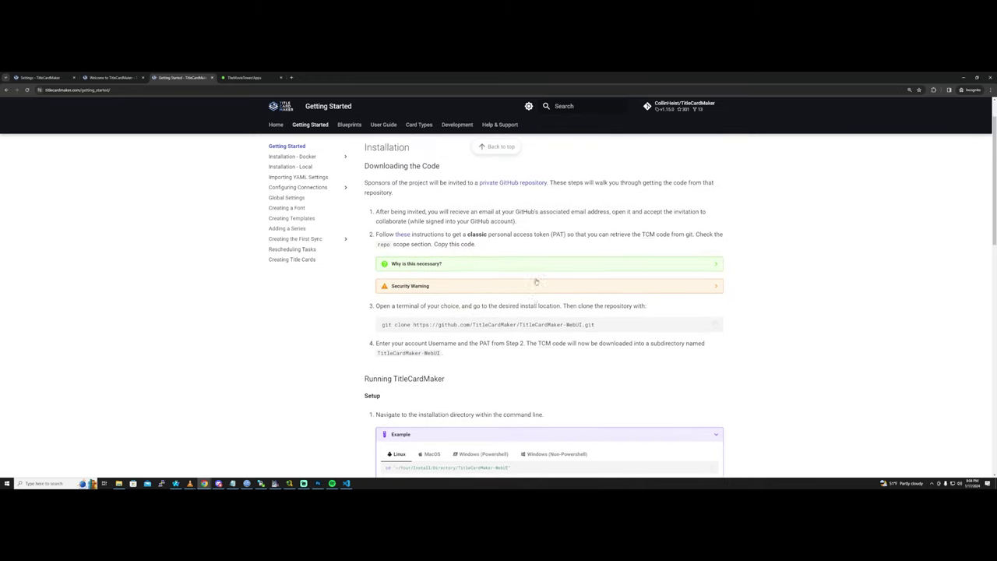
pyautogui.scroll(-2, 522, 300)
pyautogui.scroll(-2, 515, 310)
pyautogui.scroll(1, 513, 319)
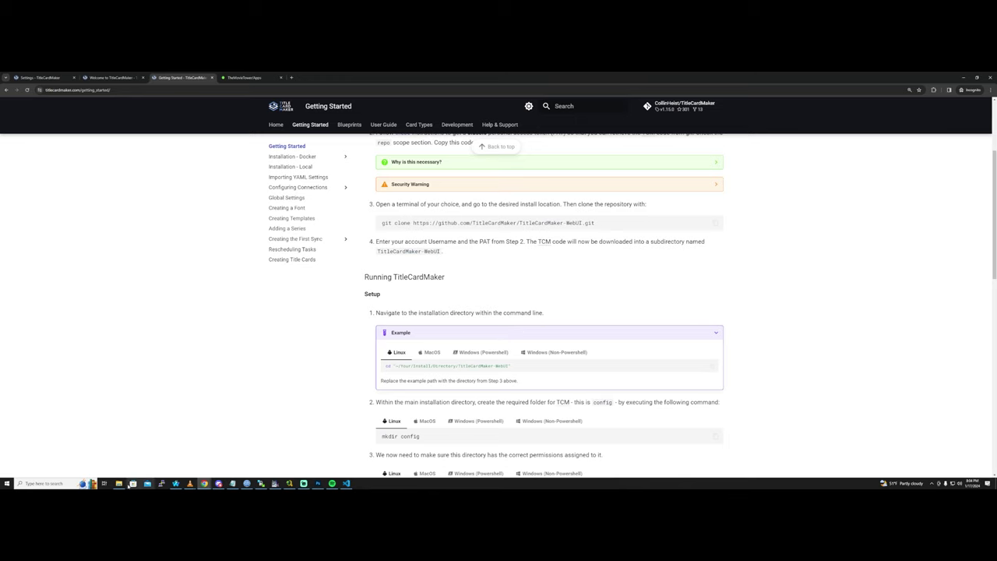
pyautogui.click(118, 483)
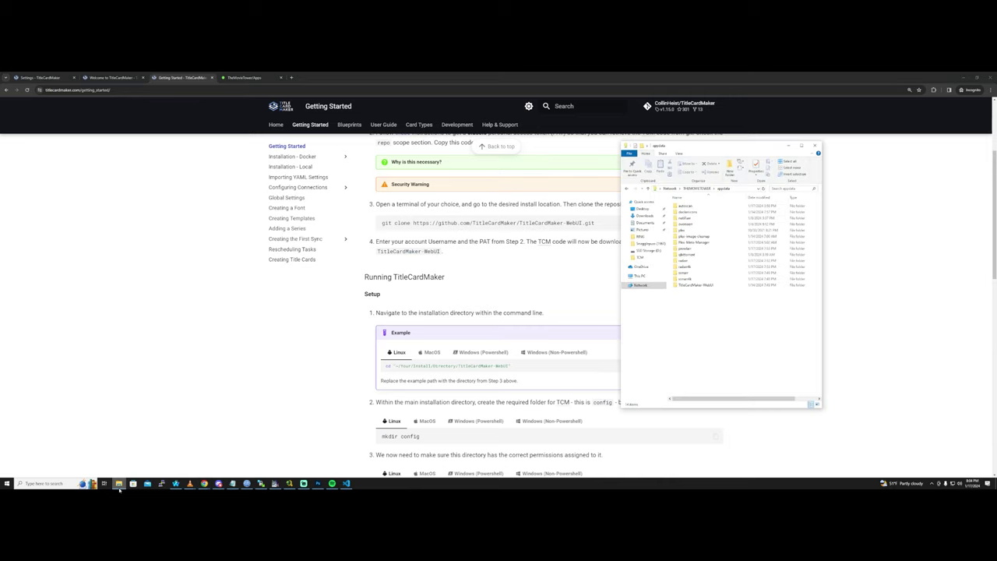
pyautogui.click(88, 414)
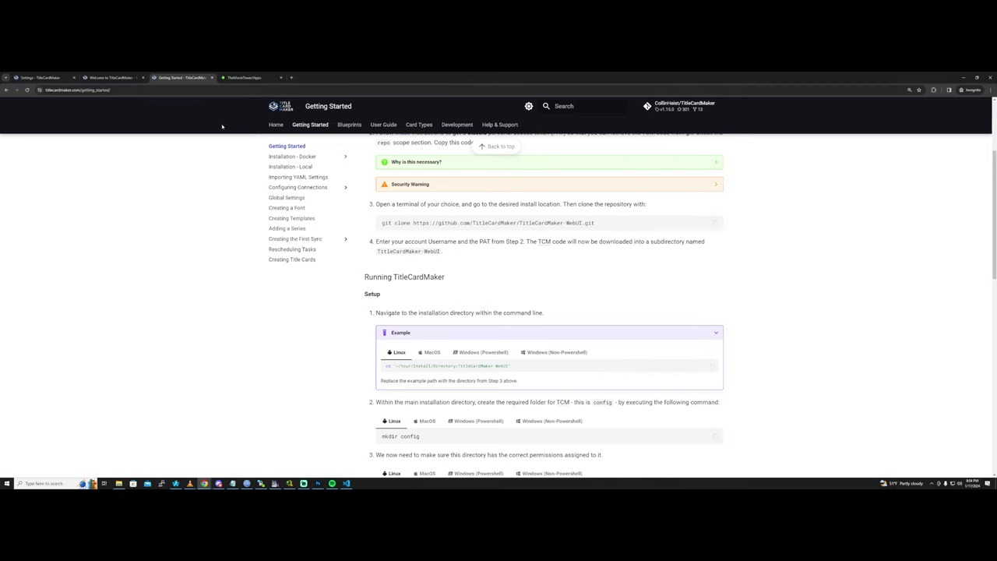
# - Open an Unraid terminal window and place it beside the Getting Started instructions
pyautogui.click(243, 77)
pyautogui.click(896, 154)
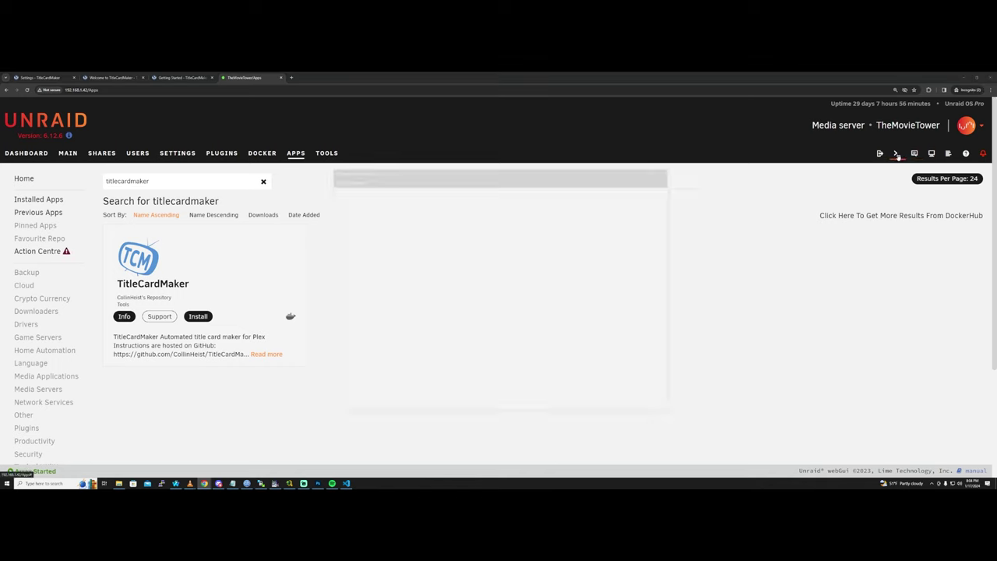
pyautogui.click(181, 78)
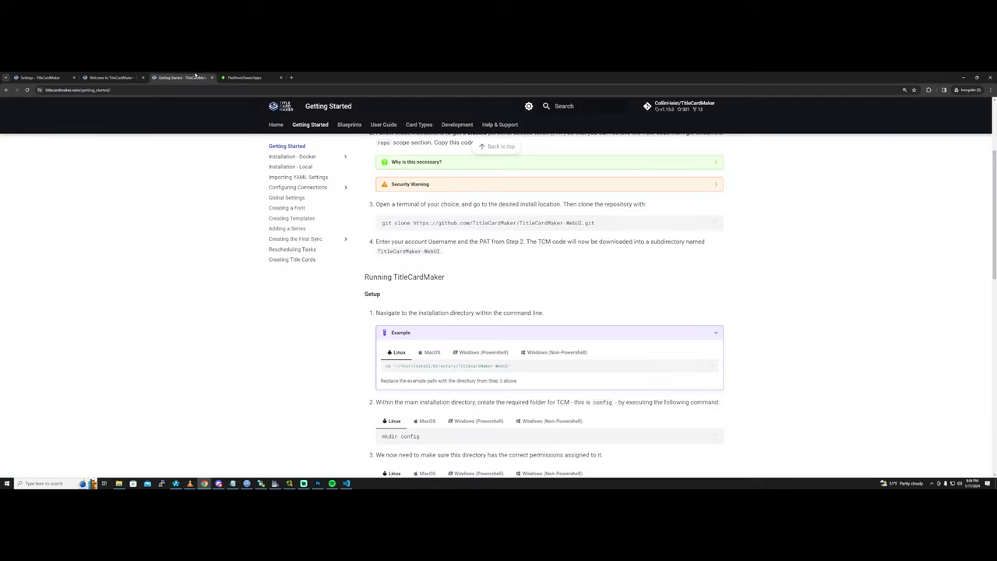
pyautogui.hotkey('alt', 'Tab')
pyautogui.click(447, 163)
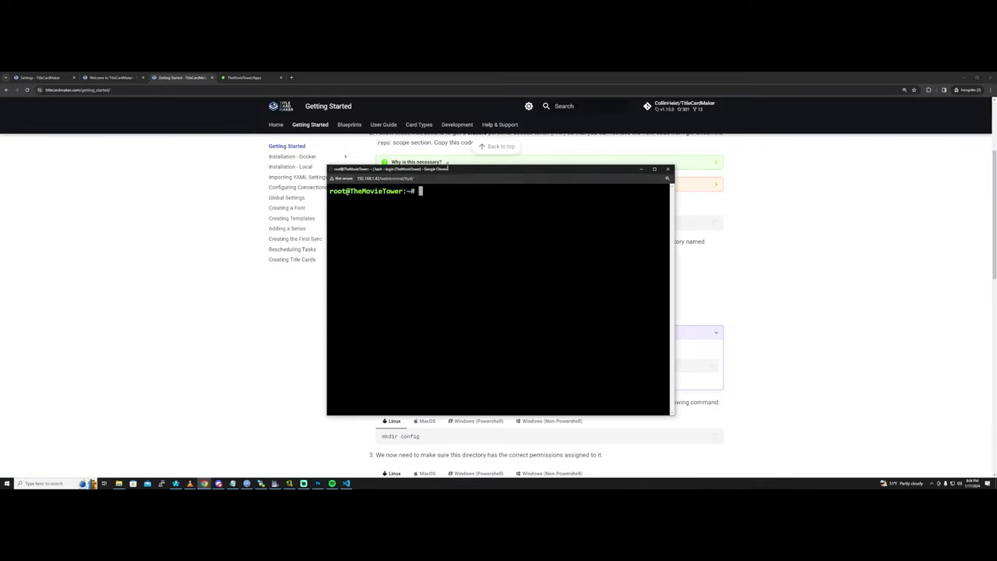
pyautogui.moveTo(447, 163); pyautogui.dragTo(831, 200)
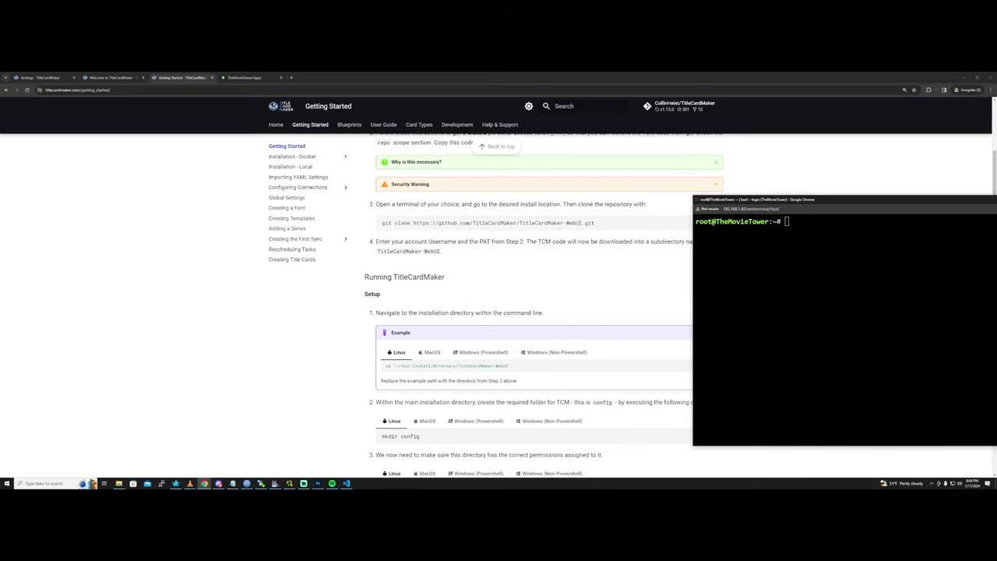
# - Change the terminal's directory to /mnt/user/appdata, list its contents, and bring the whole terminal window into view
pyautogui.write('cd ')
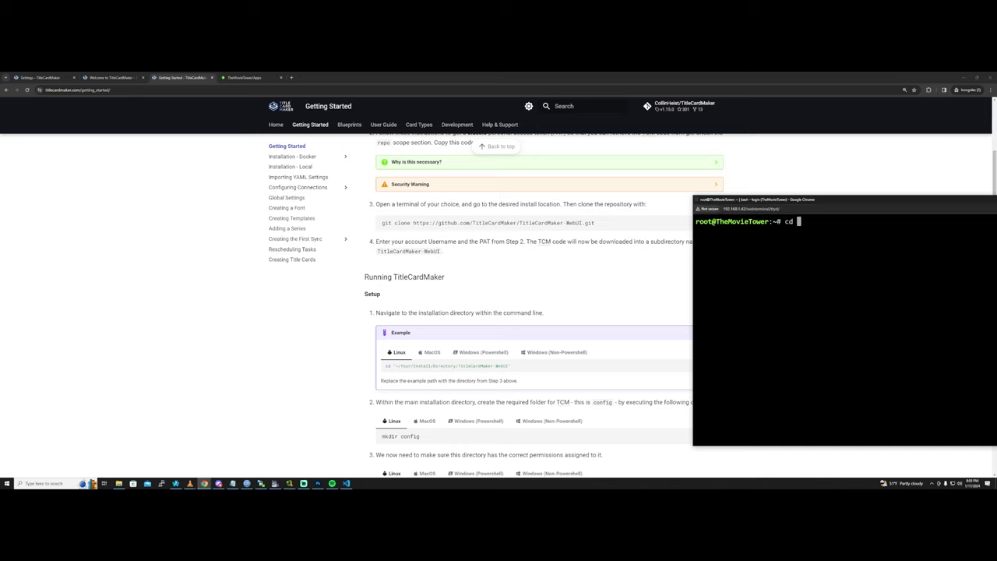
pyautogui.write('/mnt/')
pyautogui.write('user/apo')
pyautogui.write('data')
pyautogui.press('Return')
pyautogui.write('ls')
pyautogui.press('Return')
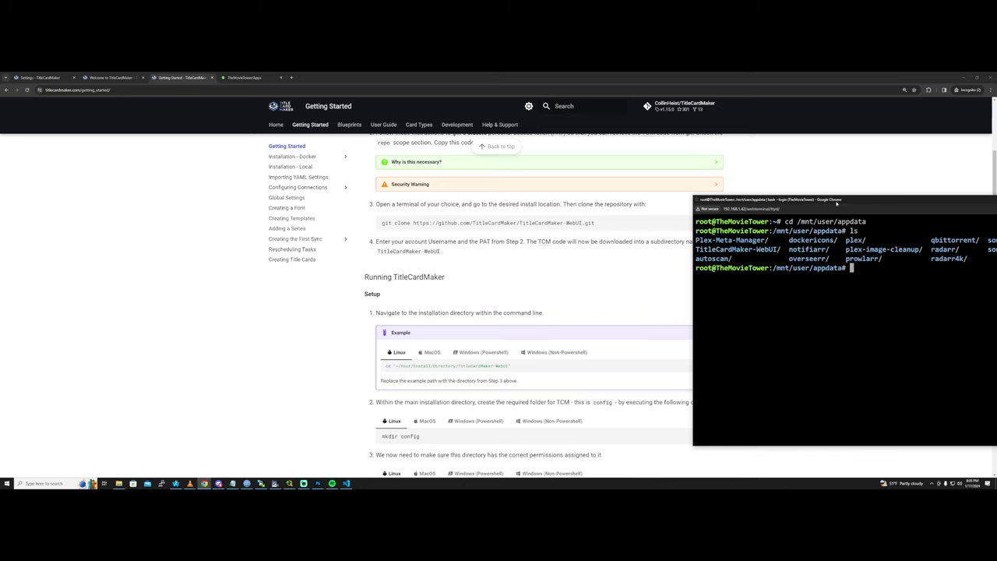
pyautogui.moveTo(837, 202); pyautogui.dragTo(788, 207)
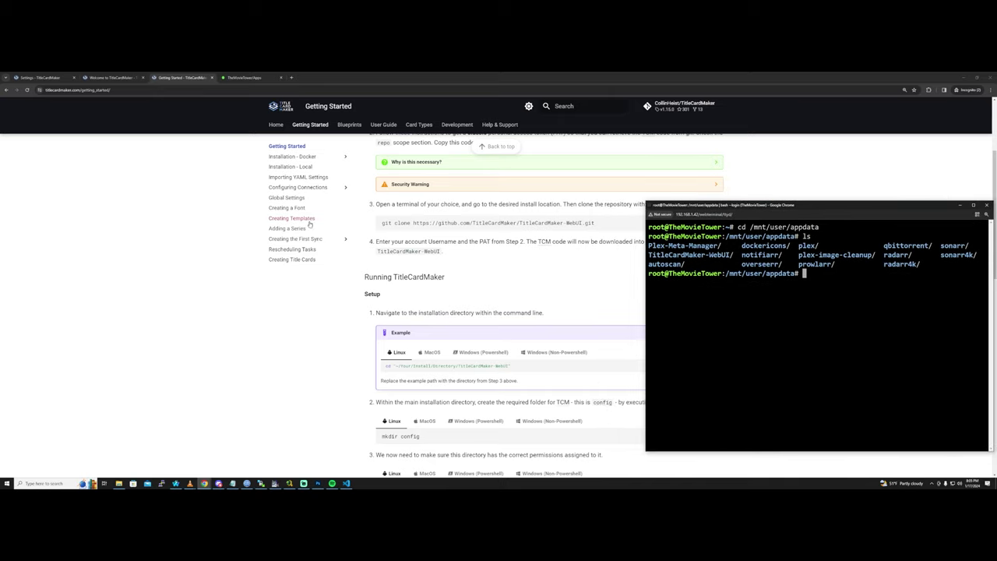
# - Read the private repository invitation and classic personal access token requirements under Downloading the Code
pyautogui.click(515, 228)
pyautogui.scroll(2, 516, 228)
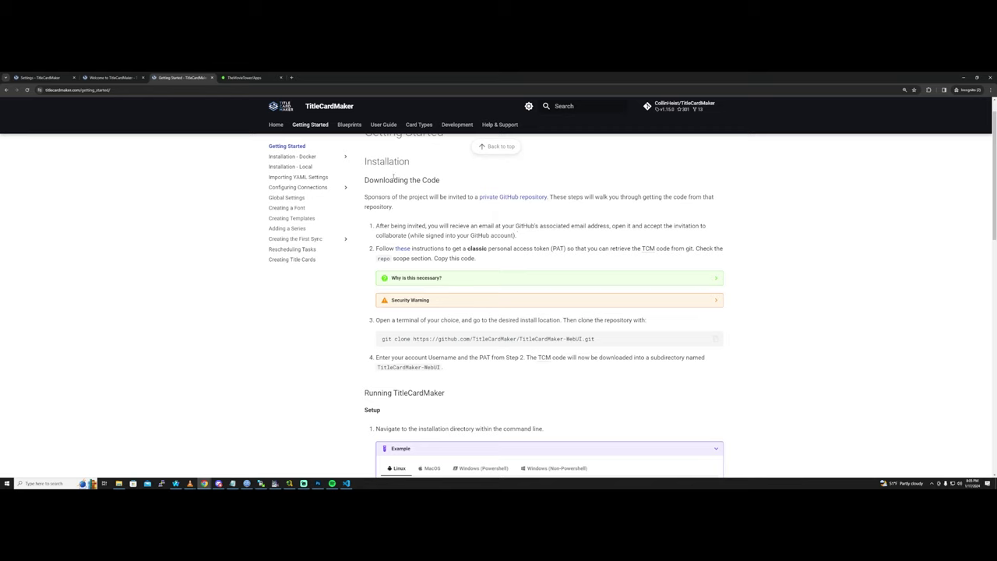
pyautogui.moveTo(358, 209); pyautogui.dragTo(478, 197)
pyautogui.click(377, 195)
pyautogui.click(551, 196)
pyautogui.click(602, 209)
pyautogui.moveTo(412, 257); pyautogui.dragTo(377, 258)
pyautogui.click(476, 266)
# - Read the "Why is this necessary?" and "Security Warning" notes, collapsing each one again
pyautogui.click(414, 278)
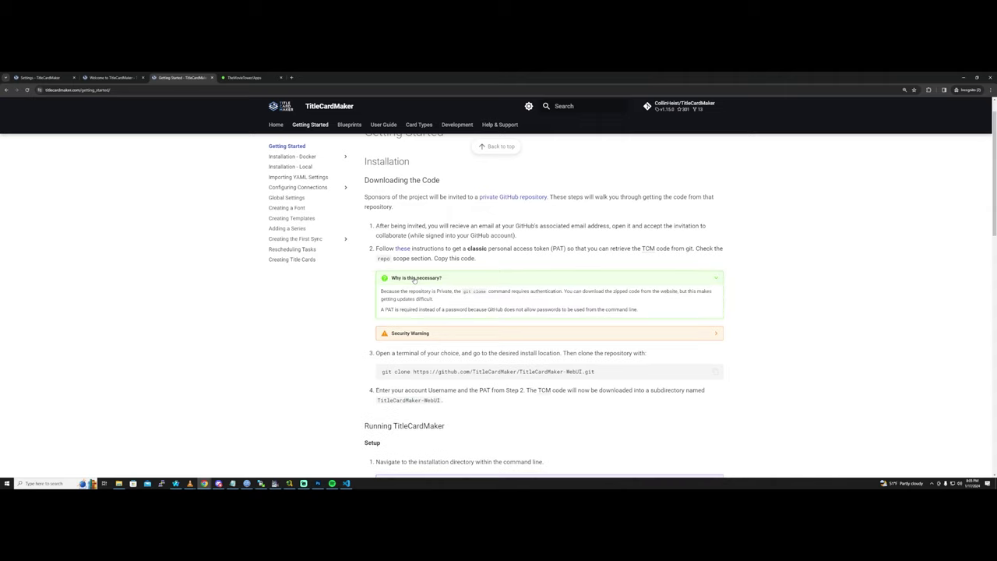
pyautogui.click(415, 279)
pyautogui.click(428, 302)
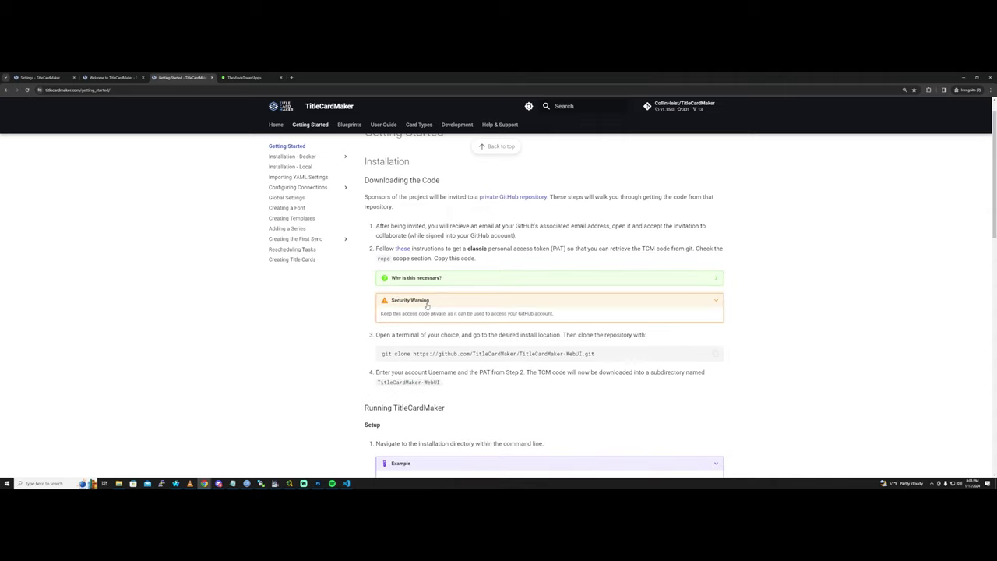
pyautogui.click(445, 283)
pyautogui.click(445, 282)
pyautogui.click(441, 300)
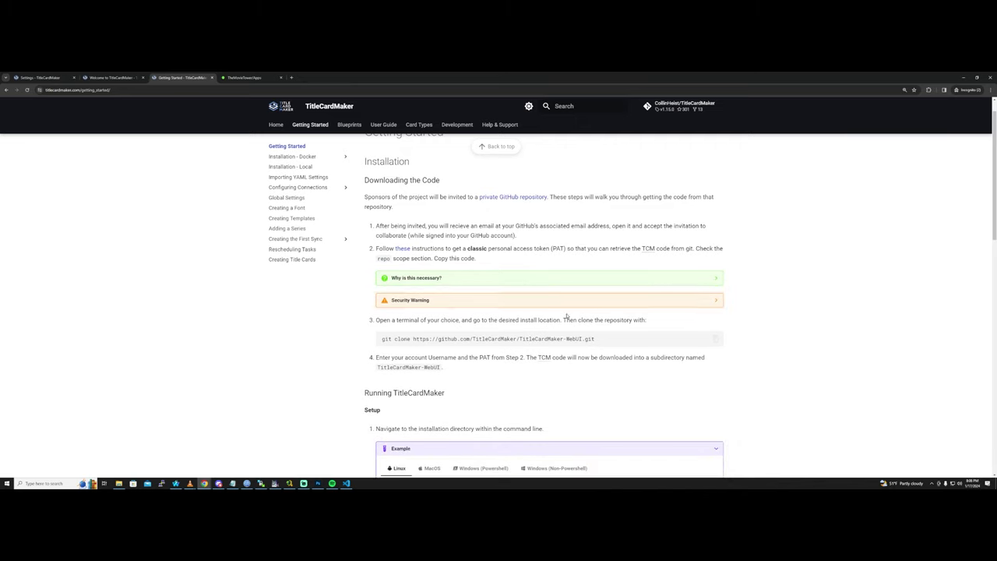
# - Open the linked GitHub instructions and view the steps for creating a classic personal access token
pyautogui.click(404, 249)
pyautogui.scroll(-4, 459, 323)
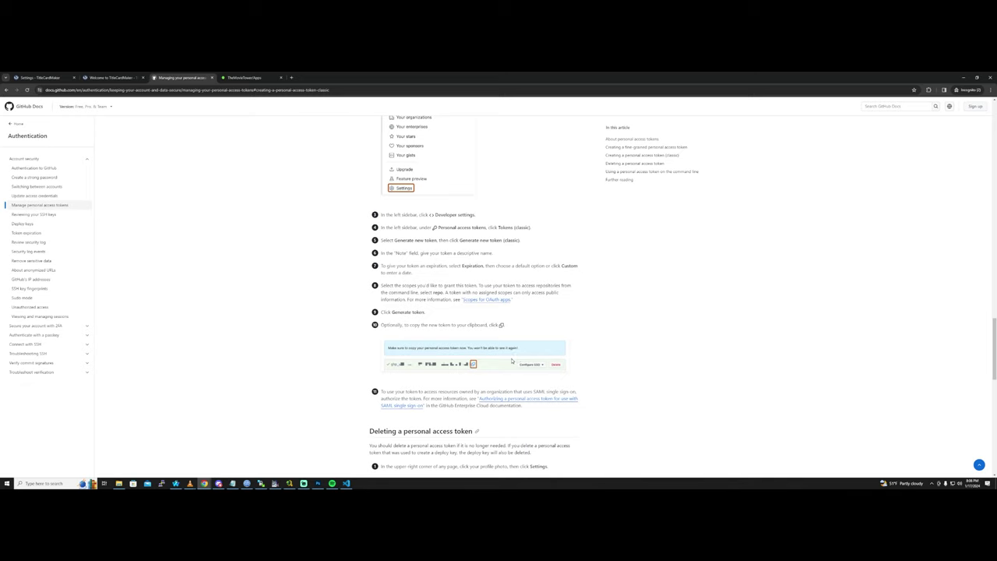
# - Read the token creation steps on selecting scopes, generating the token and copying it
pyautogui.moveTo(481, 285); pyautogui.dragTo(420, 292)
pyautogui.click(445, 293)
pyautogui.click(378, 331)
pyautogui.scroll(-2, 461, 317)
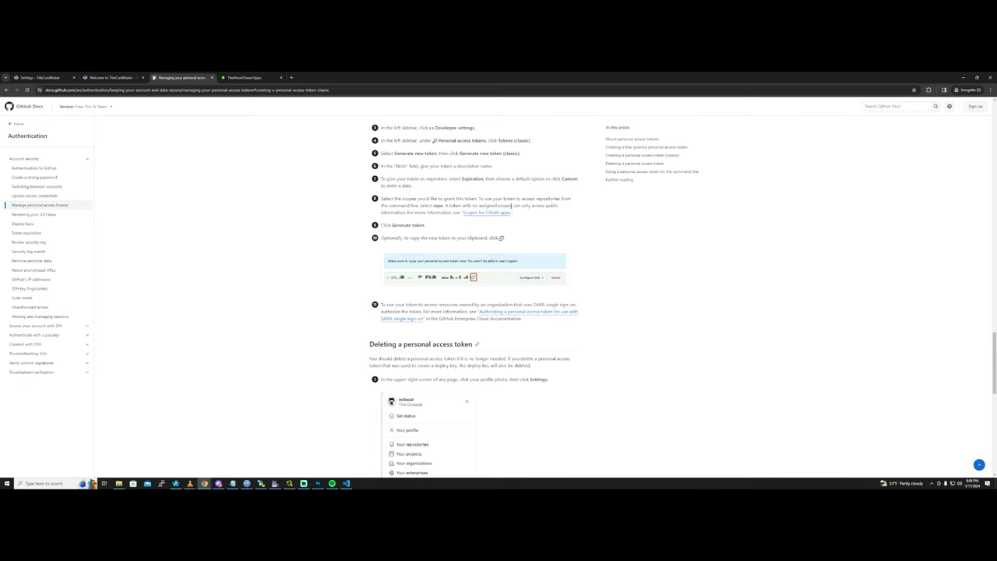
pyautogui.moveTo(518, 207); pyautogui.dragTo(512, 213)
pyautogui.click(439, 250)
# - Skim the sections on deleting a token and using it on the command line, and return to the TitleCardMaker Getting Started guide
pyautogui.scroll(-3, 471, 381)
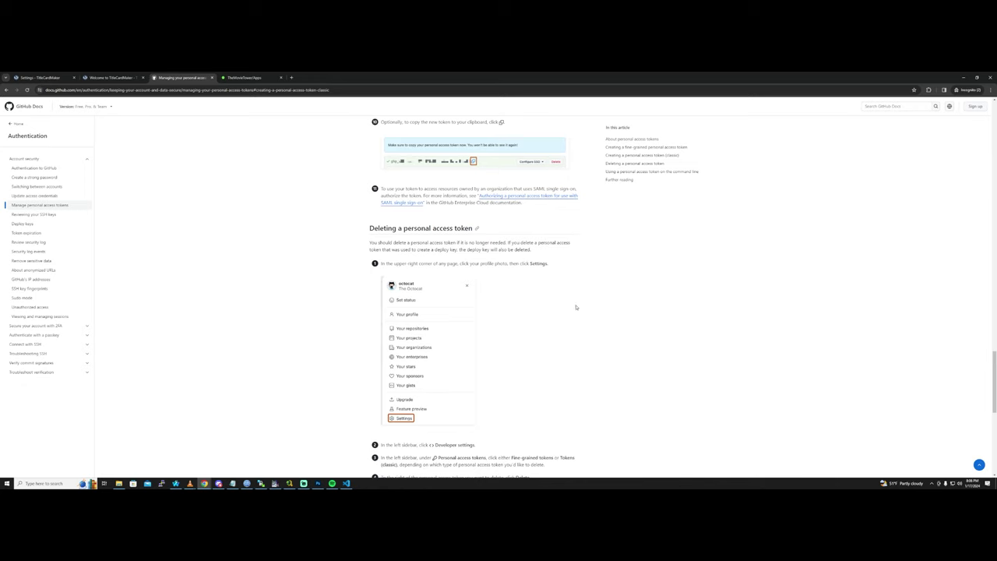
pyautogui.scroll(-3, 511, 324)
pyautogui.scroll(-3, 404, 340)
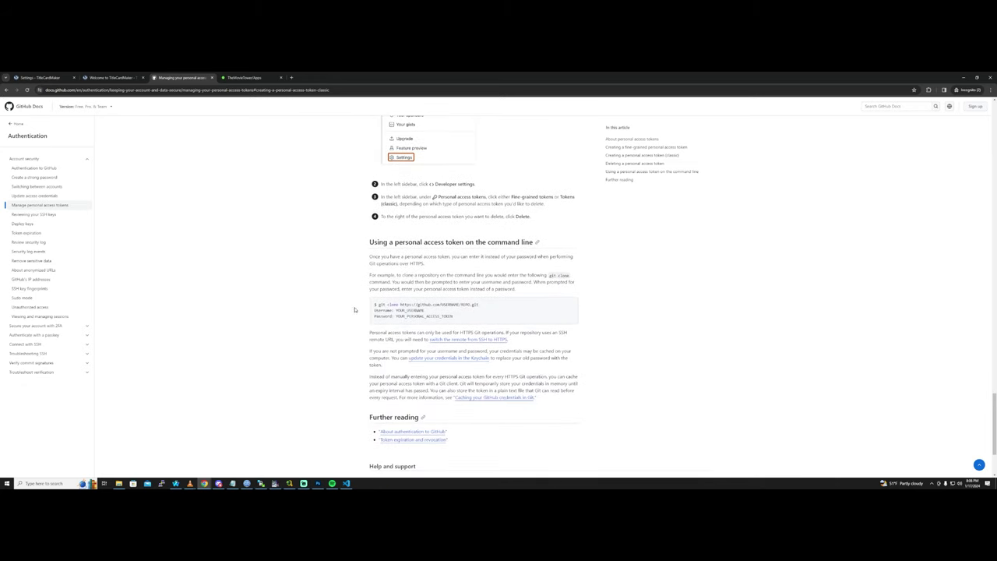
pyautogui.scroll(-1, 355, 309)
pyautogui.scroll(8, 391, 306)
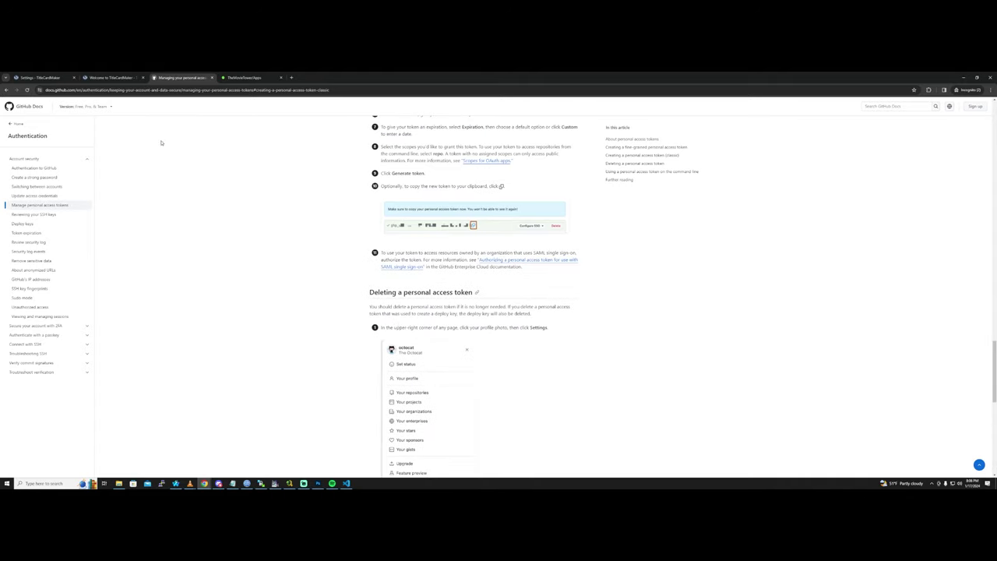
pyautogui.click(5, 89)
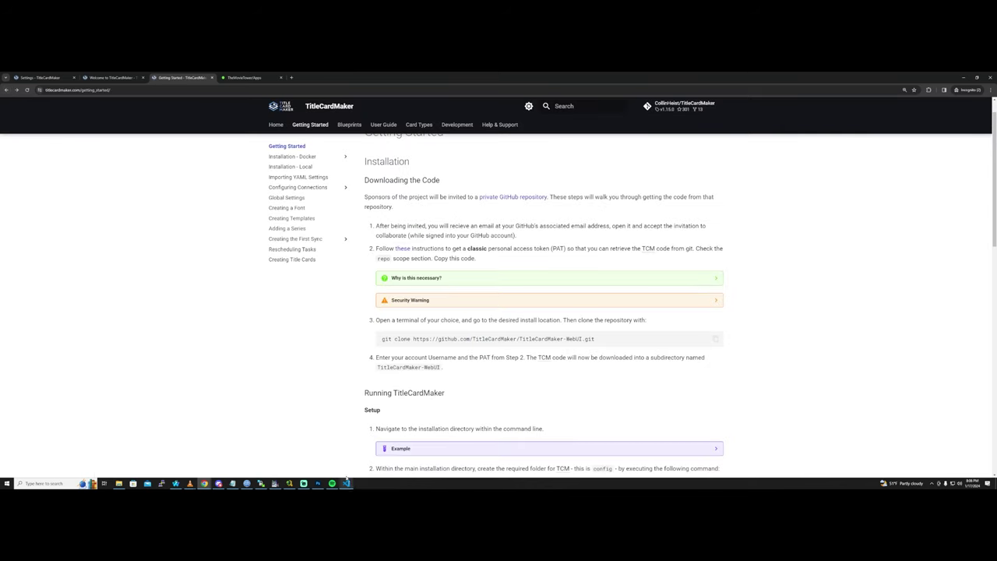
# - Switch to the Unraid terminal window and reposition it beside the guide's installation instructions
pyautogui.moveTo(203, 481)
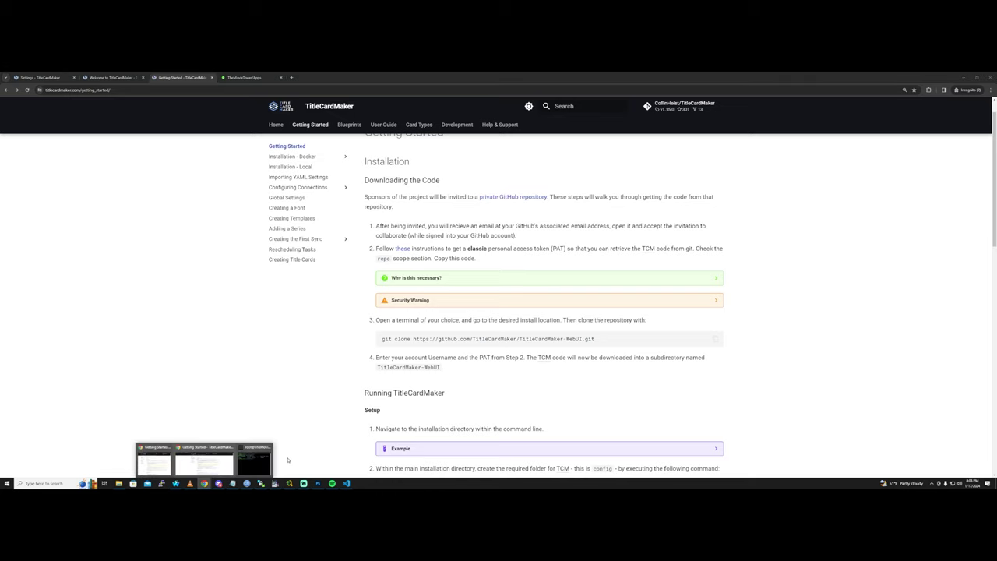
pyautogui.click(256, 459)
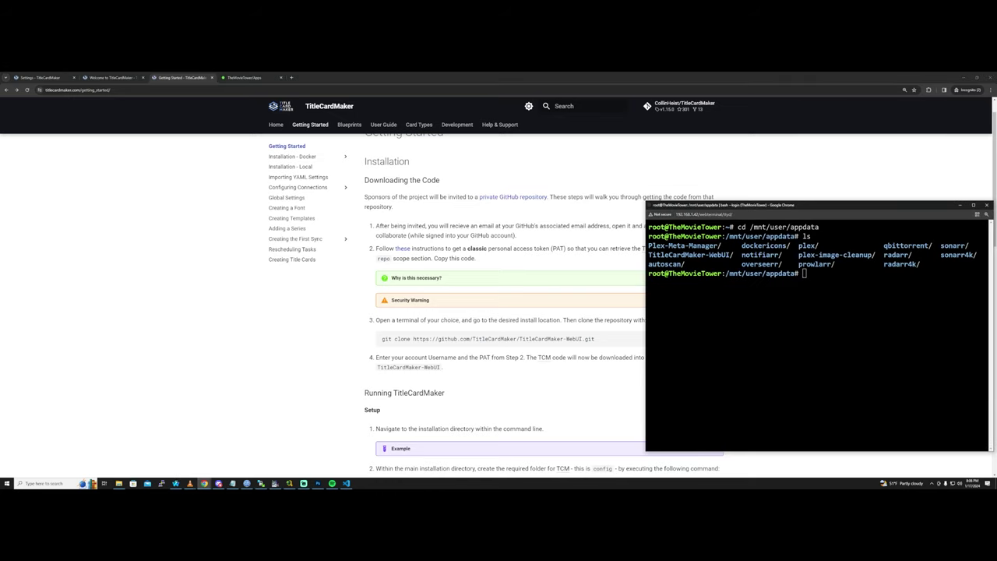
pyautogui.moveTo(777, 204); pyautogui.dragTo(716, 213)
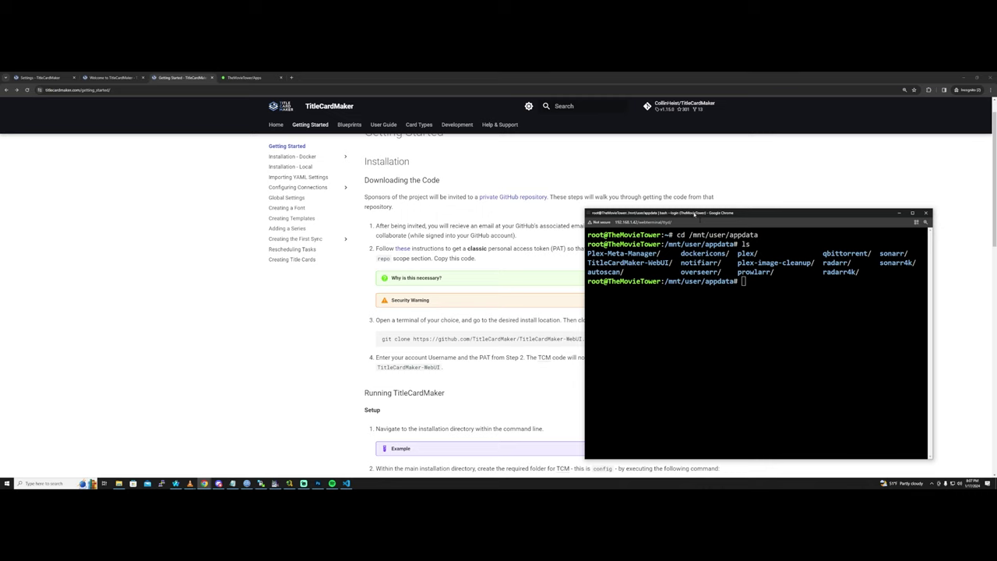
pyautogui.moveTo(695, 214); pyautogui.dragTo(717, 181)
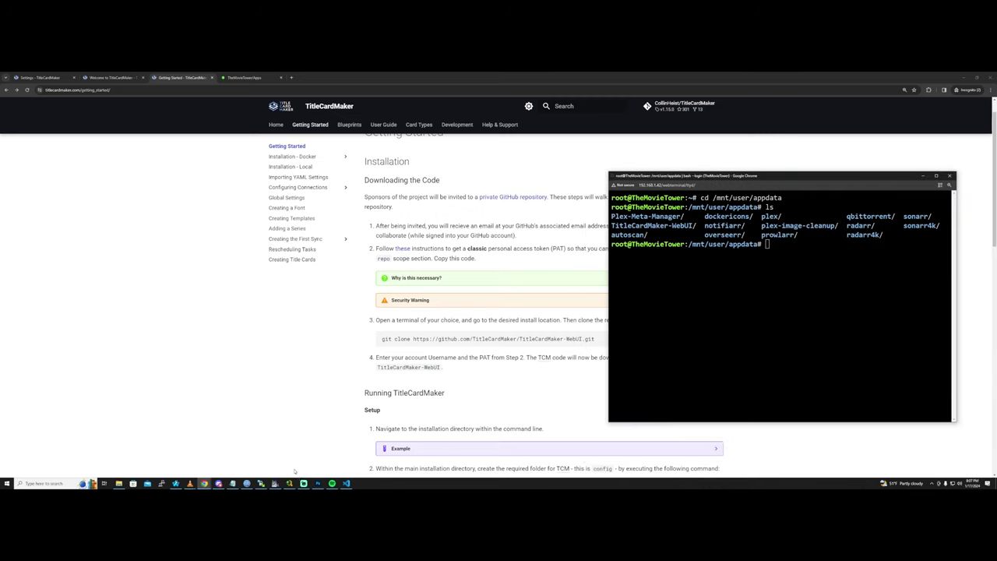
pyautogui.click(119, 484)
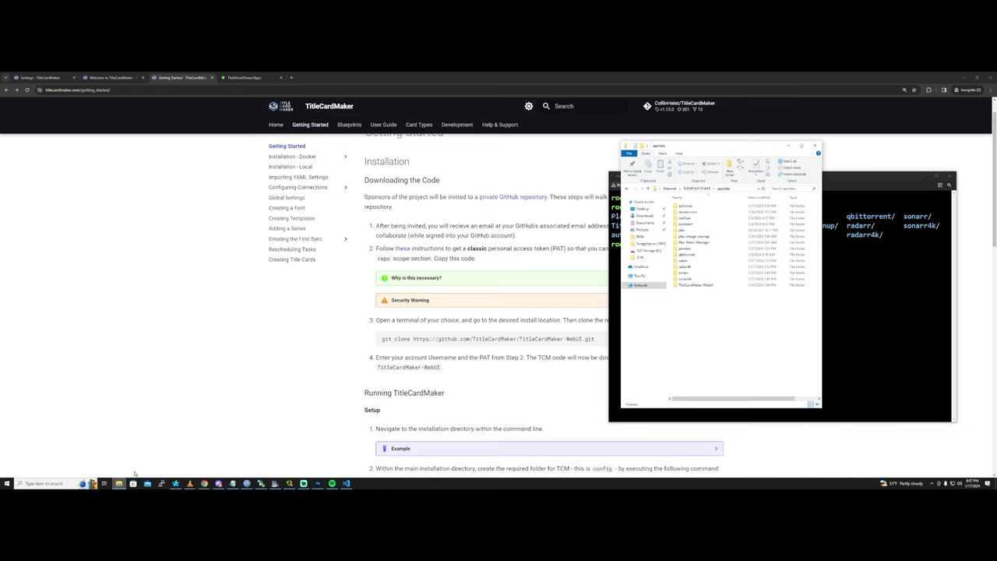
pyautogui.click(685, 285)
pyautogui.rightClick(705, 287)
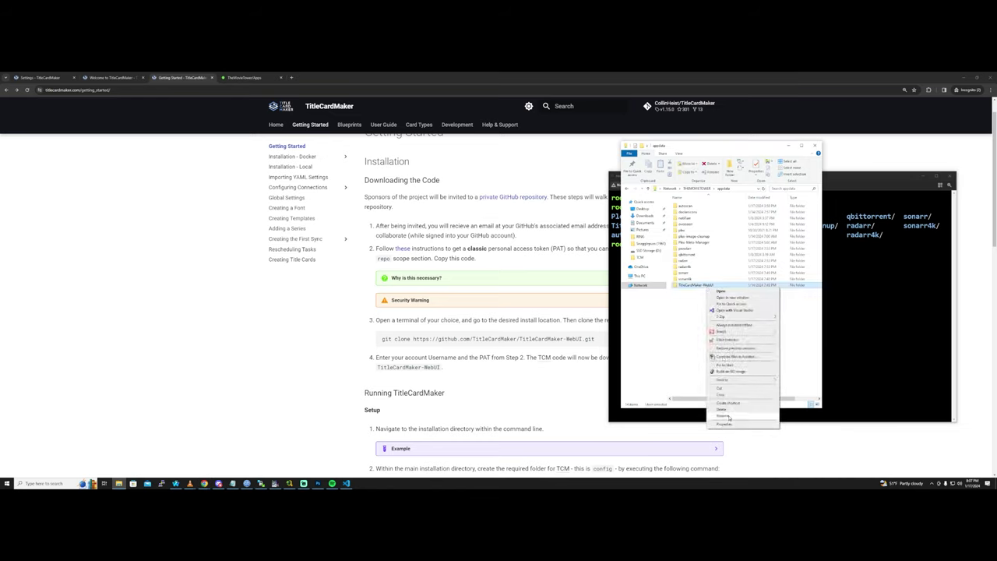
pyautogui.click(724, 415)
pyautogui.click(717, 285)
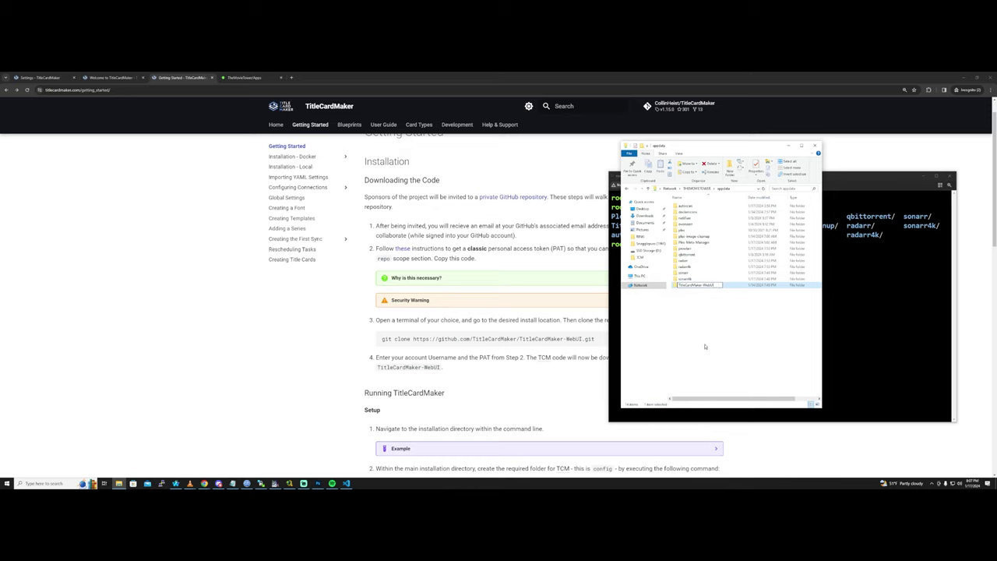
pyautogui.click(705, 347)
pyautogui.click(788, 145)
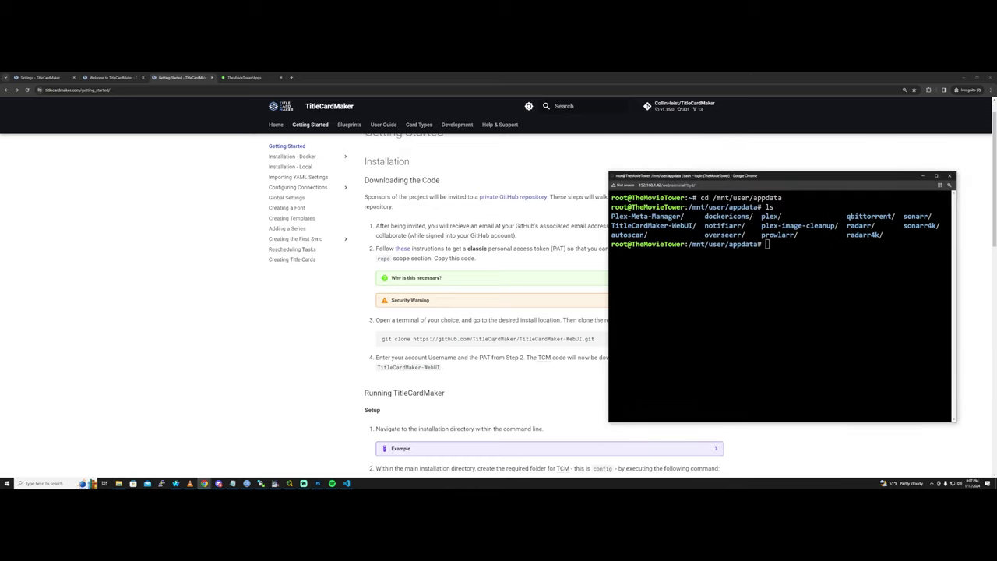
# - Copy the git clone command for the TitleCardMaker-WebUI repository from step 3 of the guide
pyautogui.click(442, 340)
pyautogui.moveTo(417, 340)
pyautogui.mouseDown()
pyautogui.moveTo(595, 340)
pyautogui.moveTo(380, 340)
pyautogui.mouseUp()
pyautogui.click(716, 338)
pyautogui.scroll(4, 540, 374)
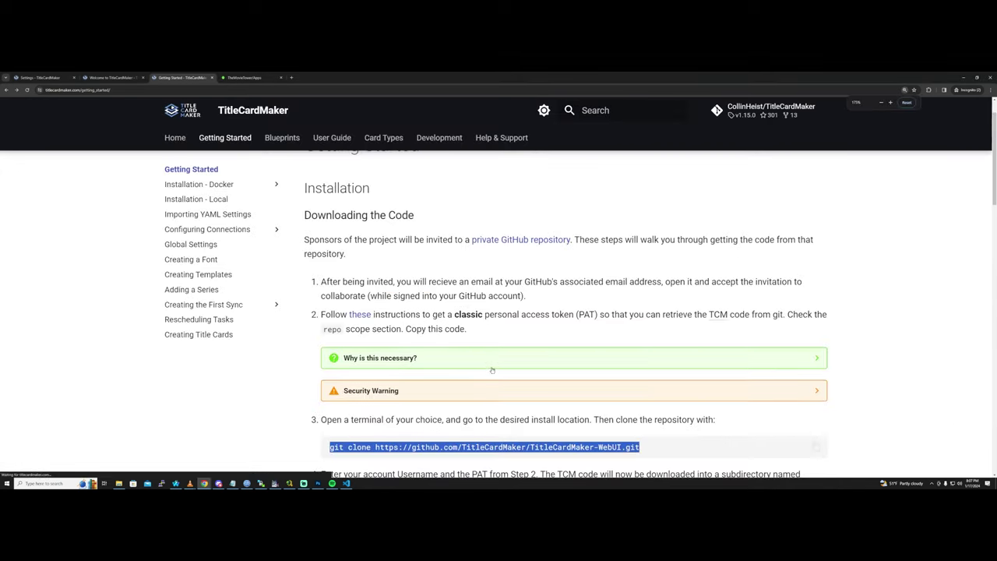
pyautogui.scroll(-1, 540, 374)
pyautogui.click(815, 359)
pyautogui.scroll(-2, 662, 271)
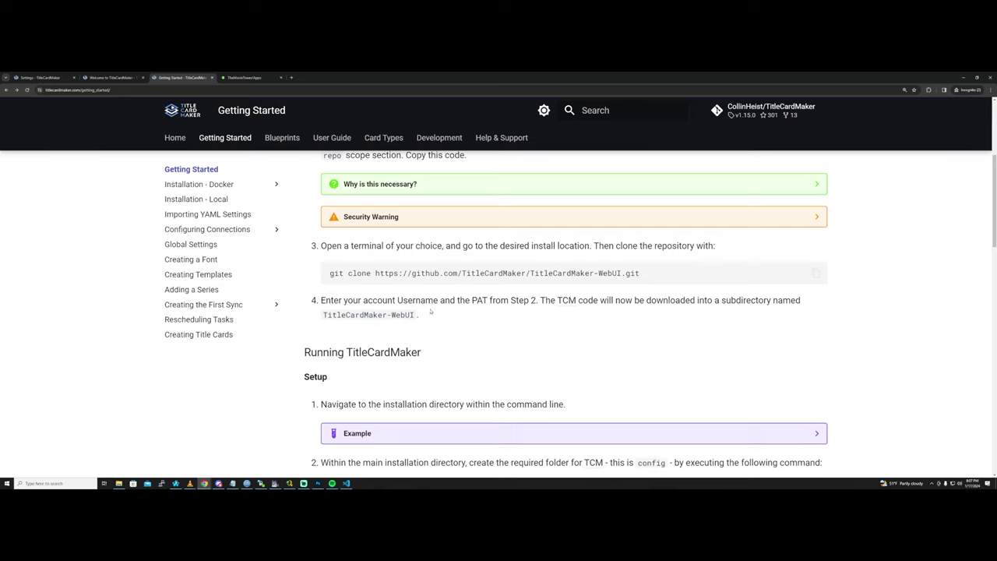
# - Highlight the TitleCardMaker-WebUI subdirectory name in step 4 of Downloading the Code
pyautogui.scroll(-1, 430, 311)
pyautogui.moveTo(413, 257); pyautogui.dragTo(330, 257)
pyautogui.click(347, 257)
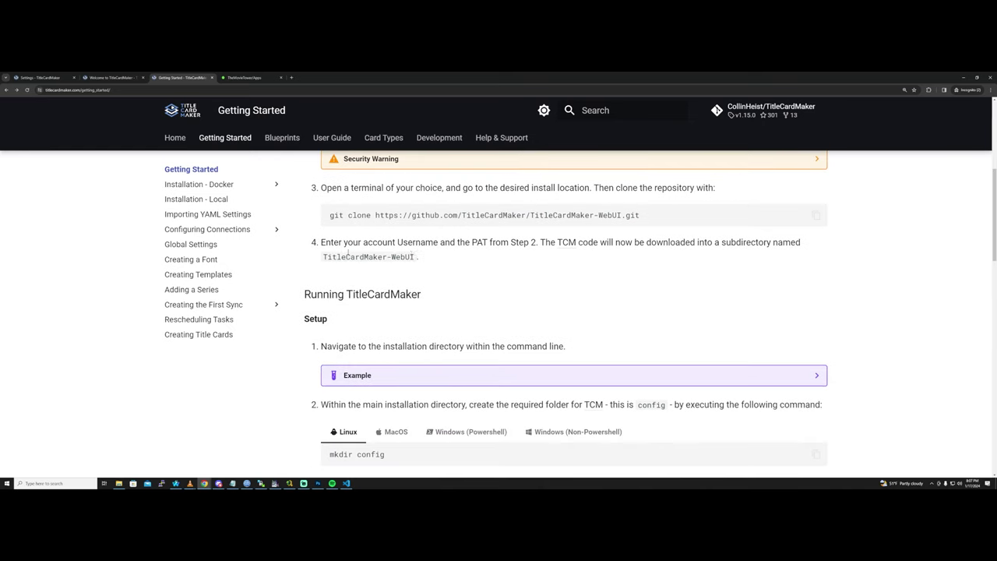
pyautogui.moveTo(415, 258); pyautogui.dragTo(322, 257)
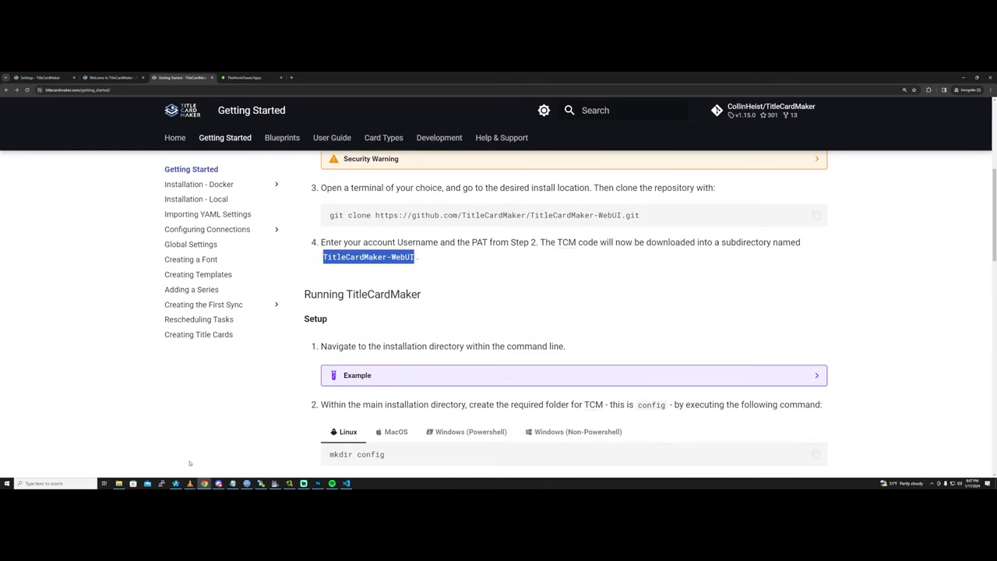
# - Switch to File Explorer, open the TitleCardMaker-WebUI folder in appdata, and widen the window to examine its files
pyautogui.click(119, 483)
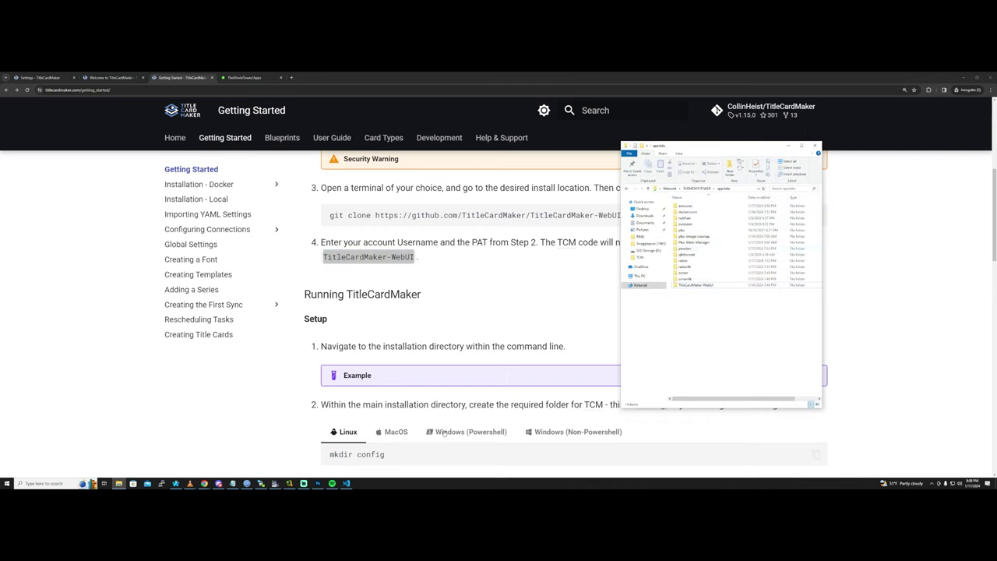
pyautogui.doubleClick(692, 285)
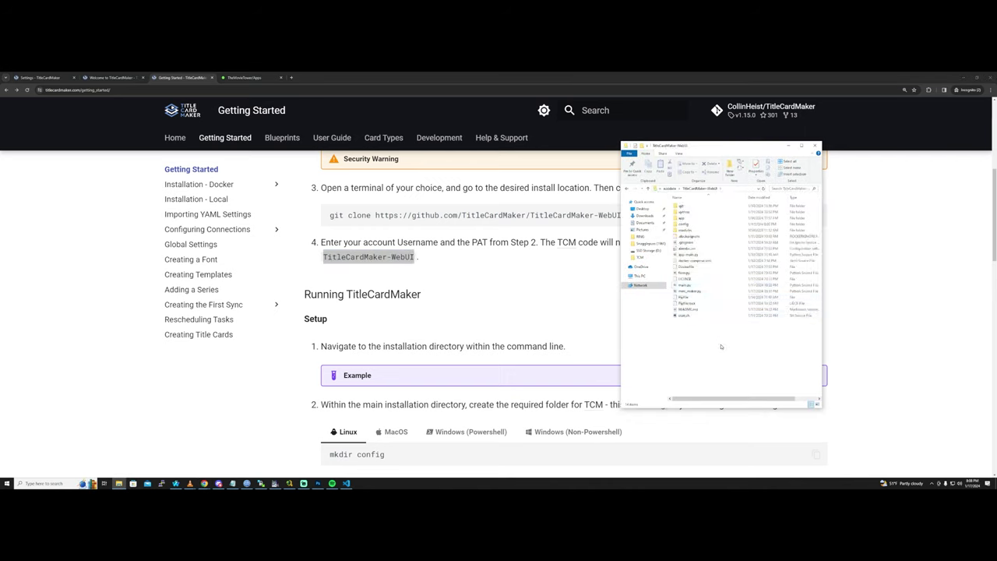
pyautogui.moveTo(620, 279); pyautogui.dragTo(584, 291)
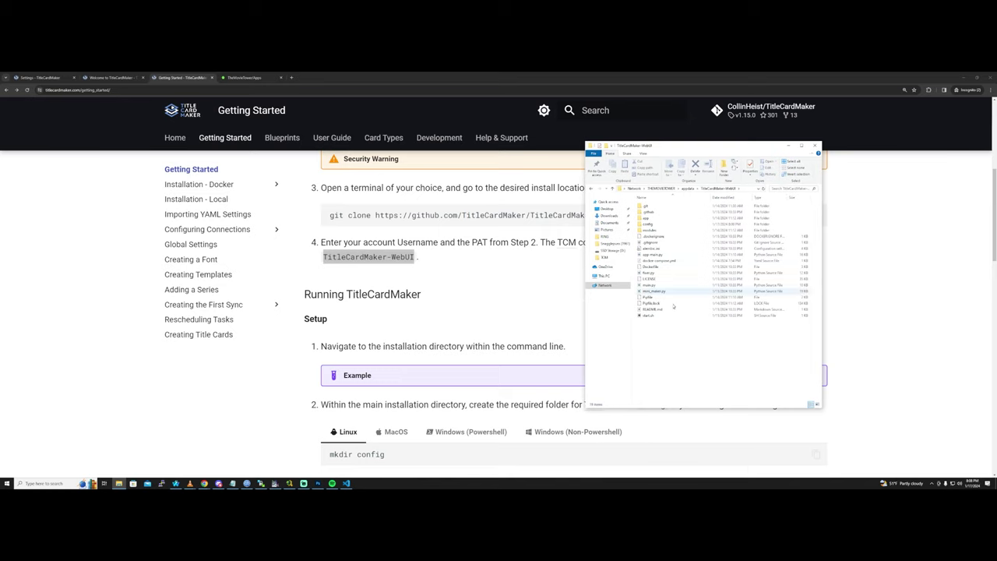
# - Bring the terminal back up and arrange it beside the File Explorer window so both are fully visible
pyautogui.scroll(-1, 146, 477)
pyautogui.moveTo(204, 482)
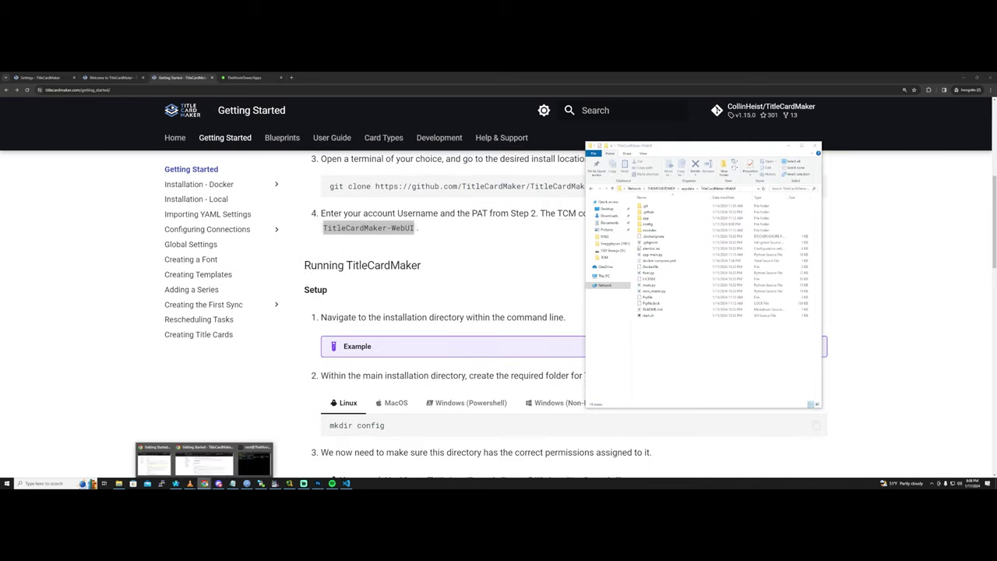
pyautogui.click(248, 463)
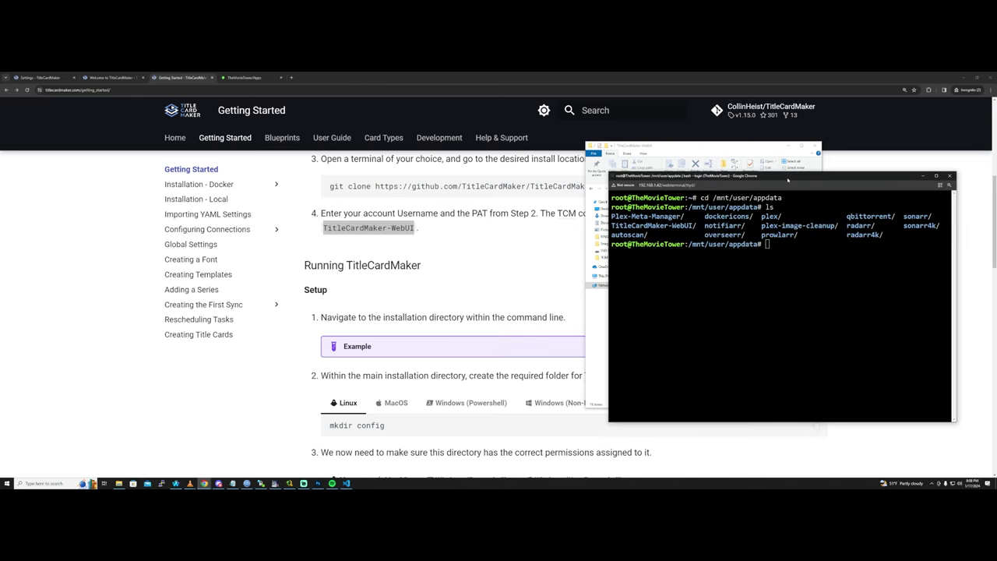
pyautogui.moveTo(787, 181); pyautogui.dragTo(424, 184)
pyautogui.click(617, 242)
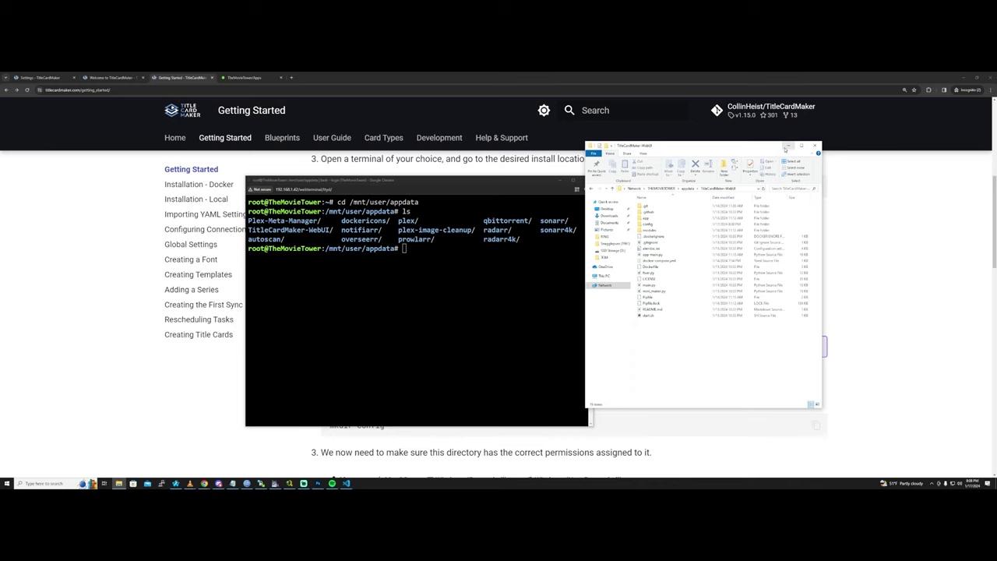
pyautogui.moveTo(427, 182); pyautogui.dragTo(331, 147)
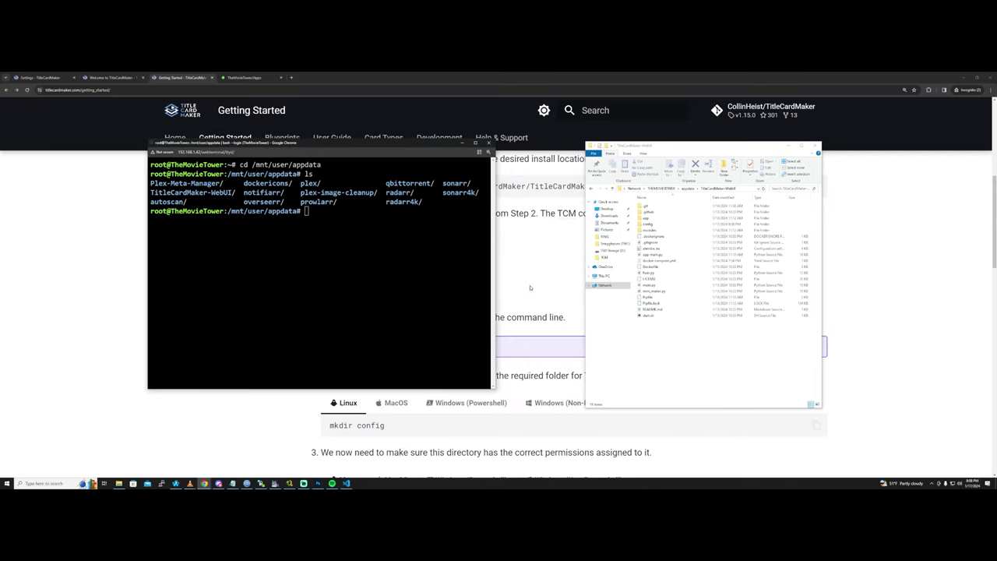
# - Return to the guide's Setup section and highlight the Linux mkdir config and sudo chown commands
pyautogui.scroll(-1, 529, 303)
pyautogui.scroll(-1, 529, 304)
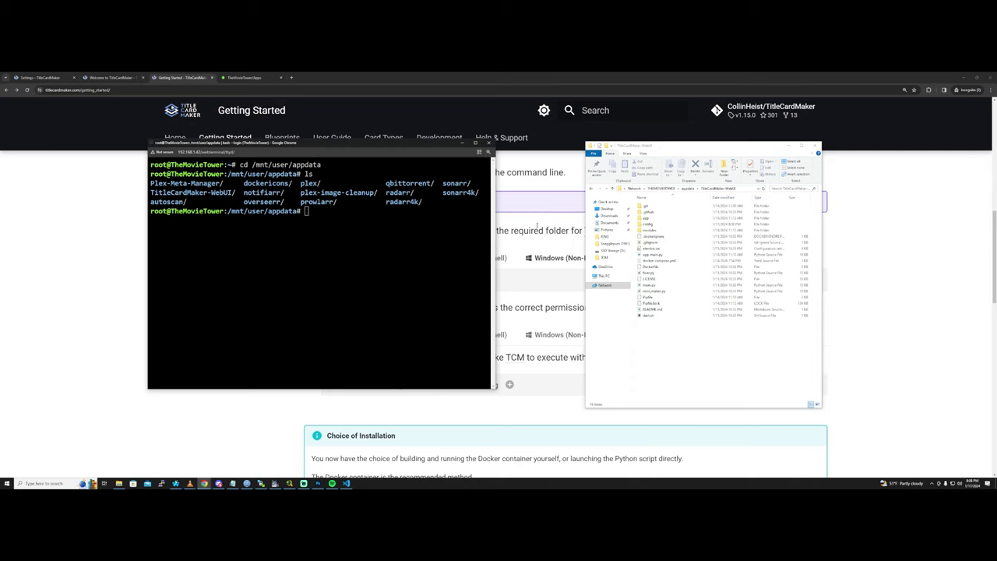
pyautogui.click(106, 305)
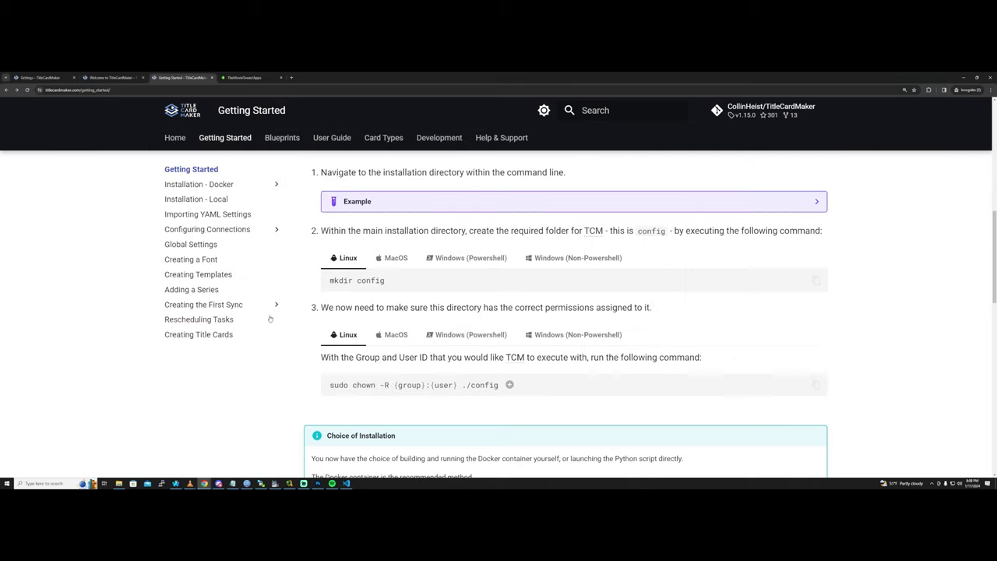
pyautogui.moveTo(342, 280); pyautogui.dragTo(385, 281)
pyautogui.click(386, 392)
pyautogui.moveTo(350, 385); pyautogui.dragTo(507, 385)
pyautogui.click(586, 398)
# - Switch to File Explorer to examine the installation files, go up to appdata, and reopen the TitleCardMaker-WebUI folder
pyautogui.hotkey('alt', 'Tab')
pyautogui.hotkey('alt', 'Tab')
pyautogui.click(118, 483)
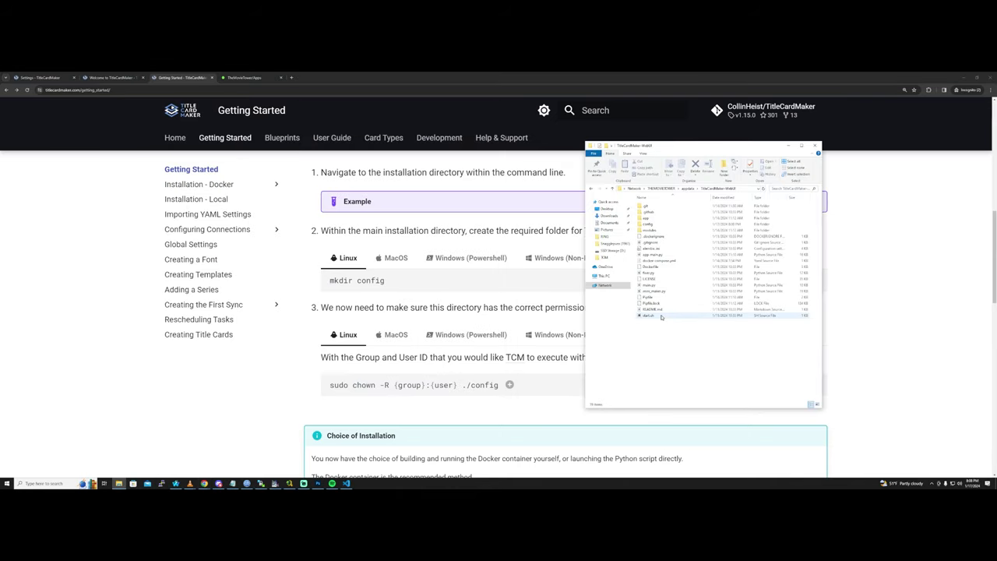
pyautogui.moveTo(760, 335); pyautogui.dragTo(645, 225)
pyautogui.hotkey('alt', 'Up')
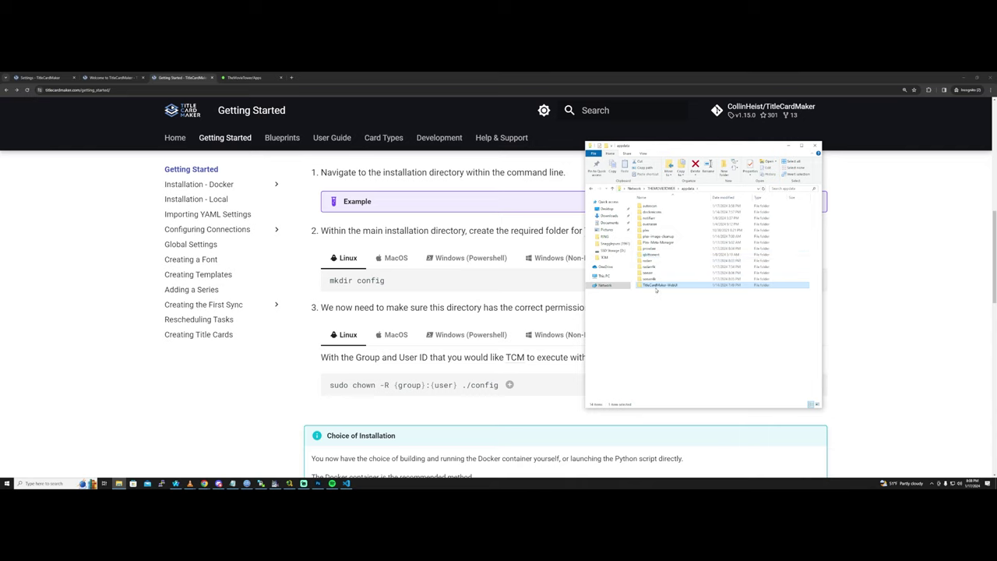
pyautogui.doubleClick(657, 285)
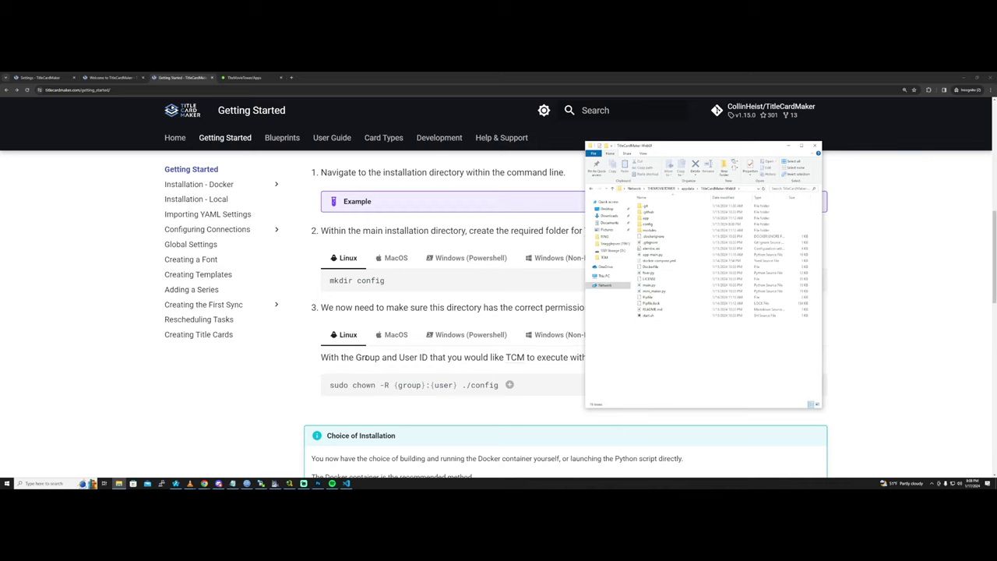
# - Return to the guide and read the chown command's annotation on replacing the group and user placeholders
pyautogui.click(365, 356)
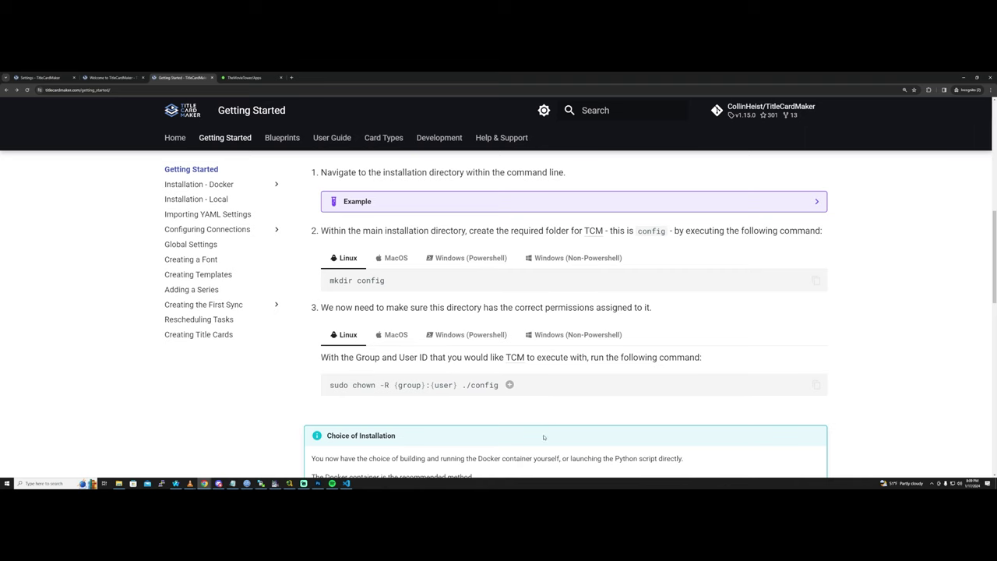
pyautogui.scroll(-1, 463, 356)
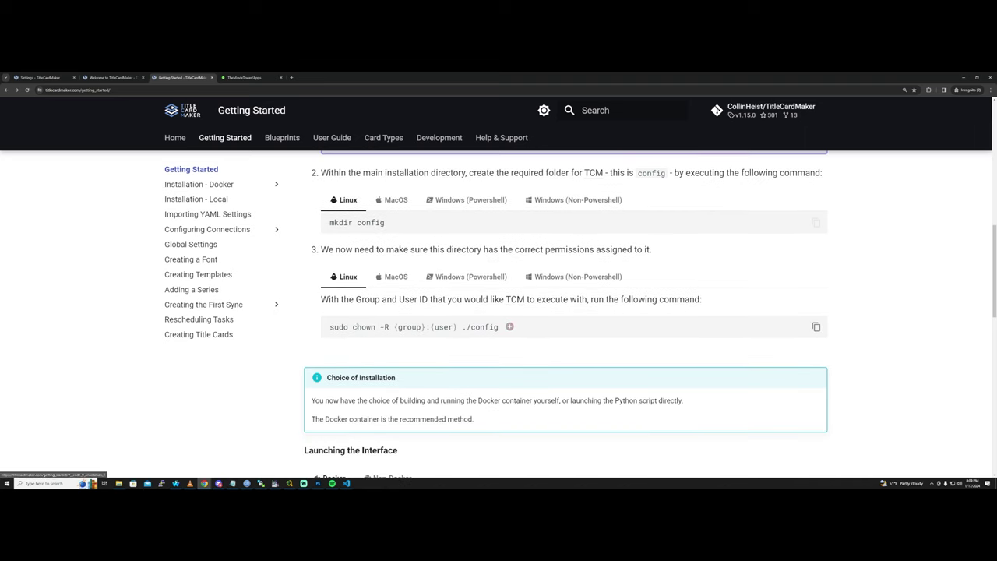
pyautogui.moveTo(329, 327); pyautogui.dragTo(366, 327)
pyautogui.click(509, 327)
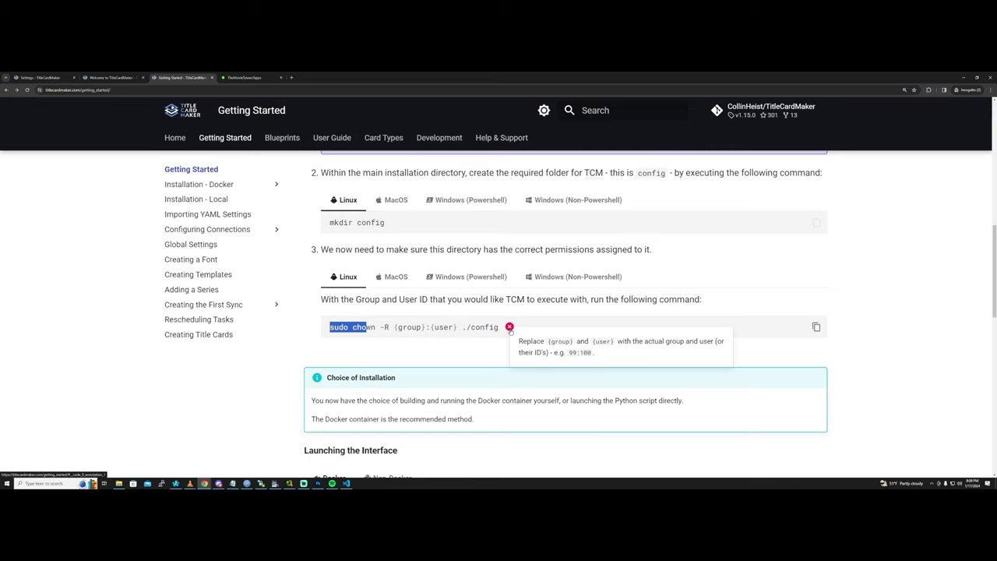
pyautogui.tripleClick(520, 341)
pyautogui.click(455, 366)
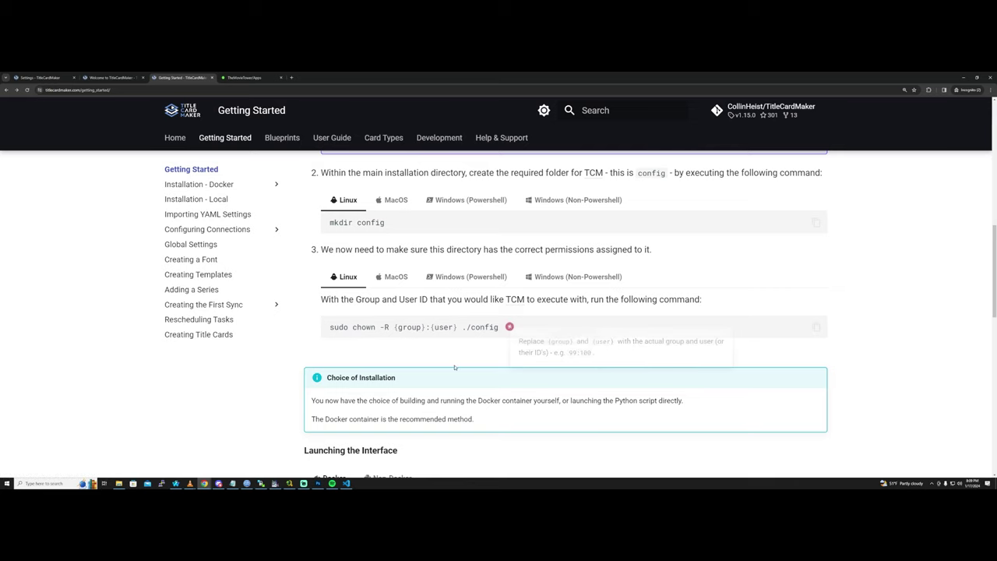
# - View the Docker and Non-Docker instructions under Launching the Interface
pyautogui.scroll(-4, 467, 359)
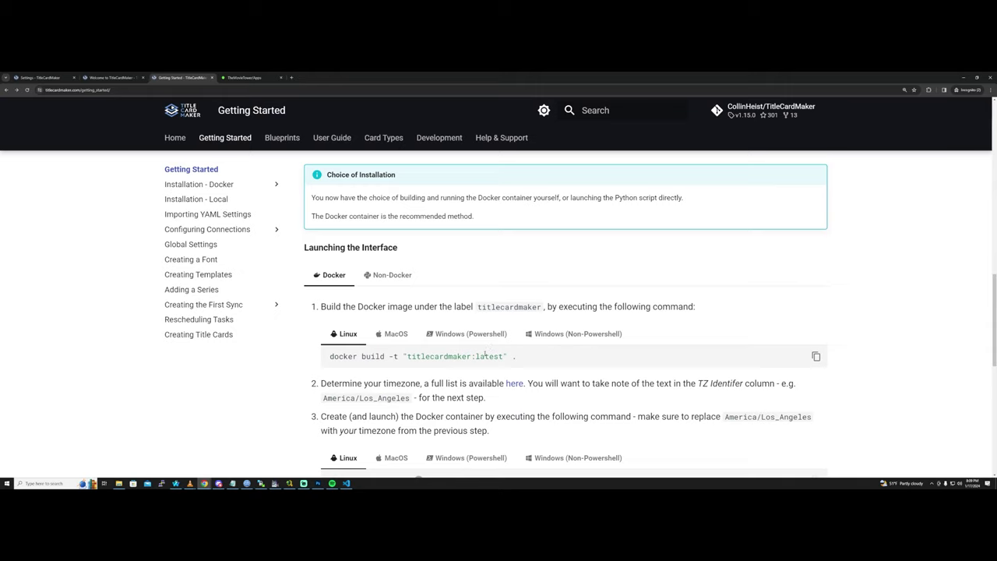
pyautogui.click(405, 272)
pyautogui.scroll(-1, 635, 227)
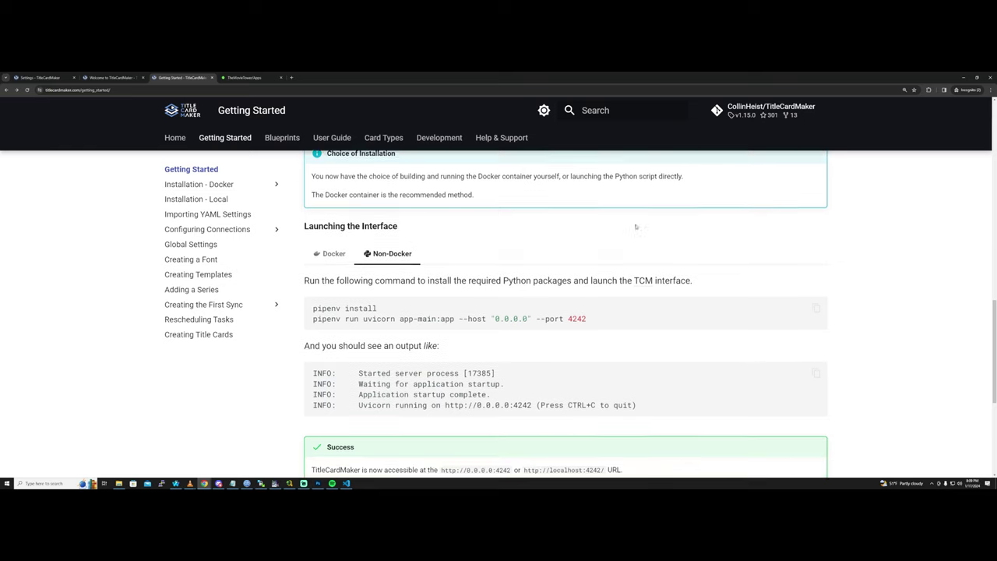
# - Compare the Non-Docker pipenv commands with the Docker build and run instructions under Launching the Interface
pyautogui.scroll(-1, 635, 227)
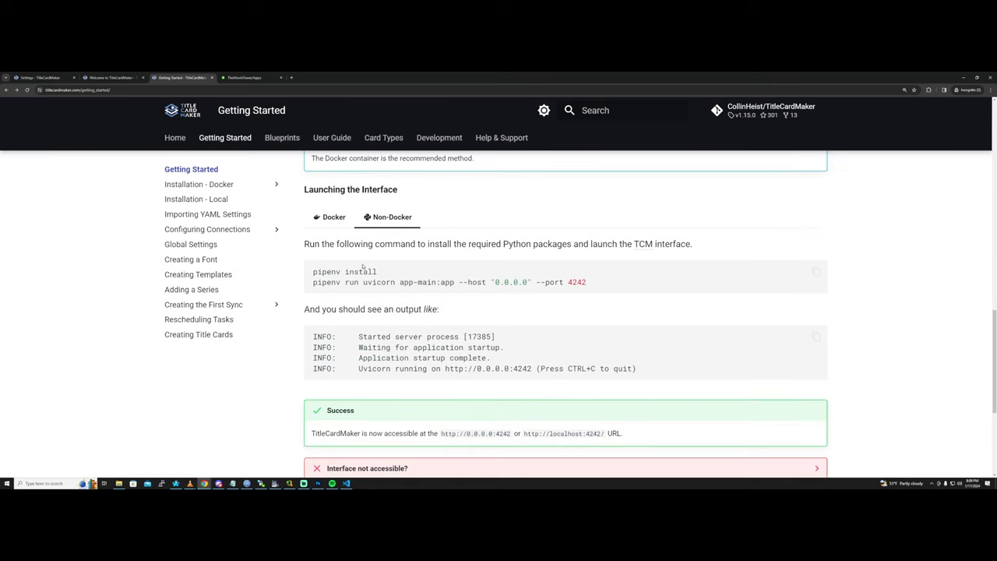
pyautogui.scroll(-3, 350, 231)
pyautogui.scroll(3, 357, 236)
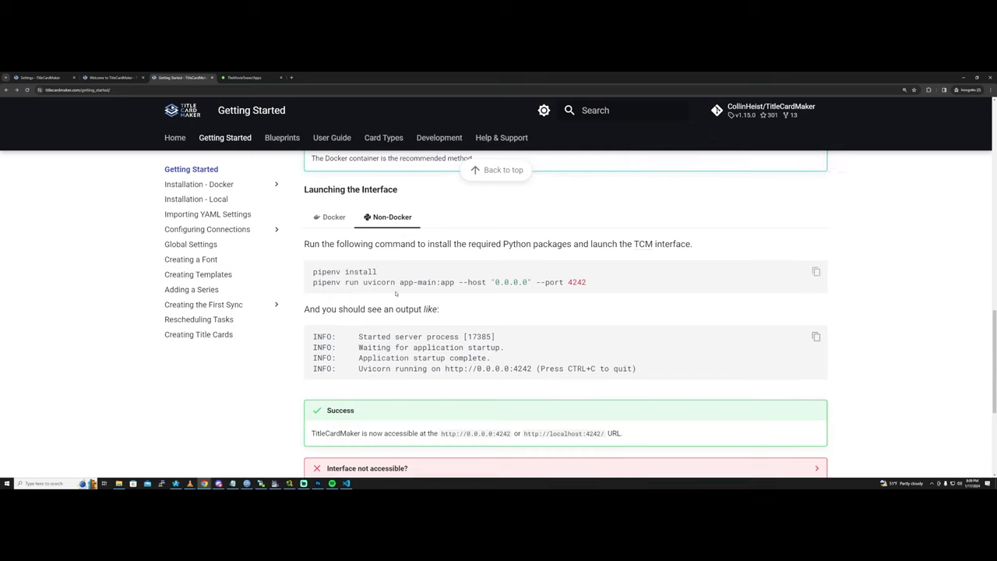
pyautogui.click(328, 223)
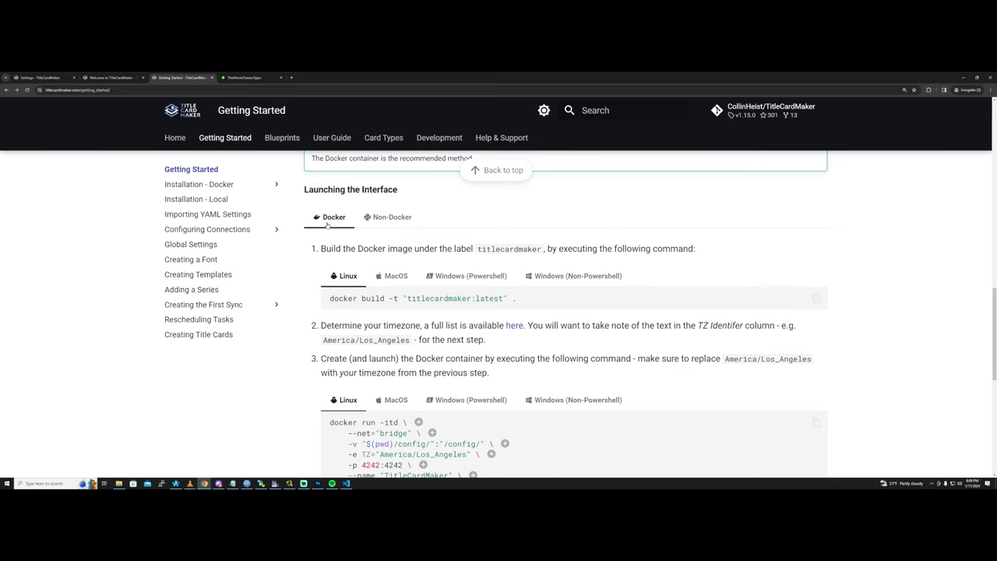
pyautogui.scroll(-1, 417, 354)
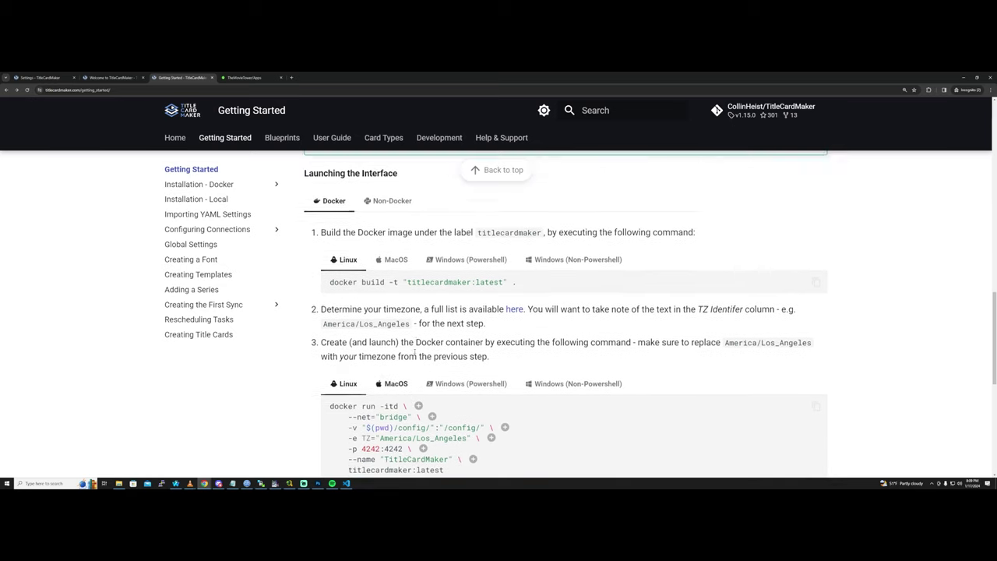
pyautogui.scroll(1, 415, 352)
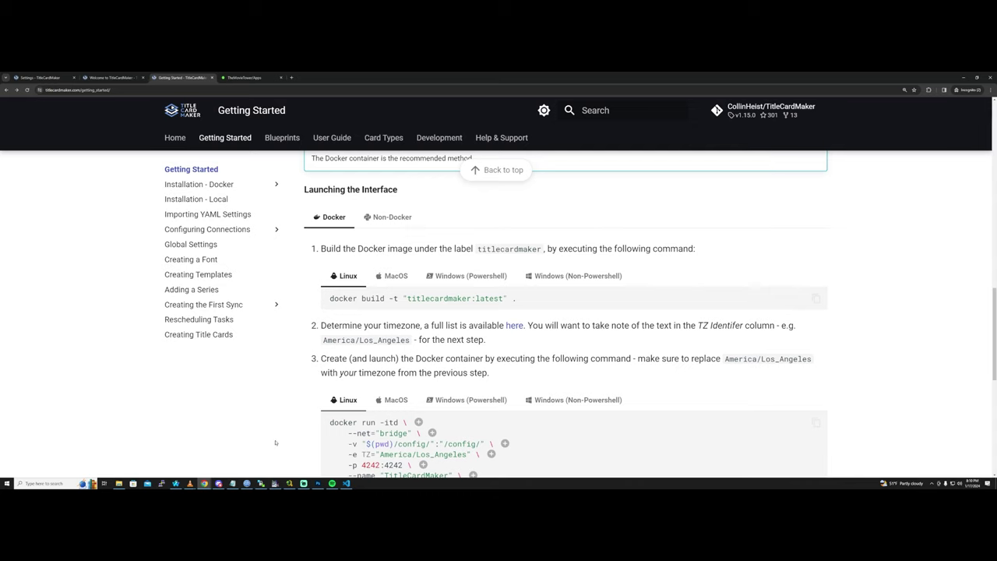
pyautogui.click(261, 483)
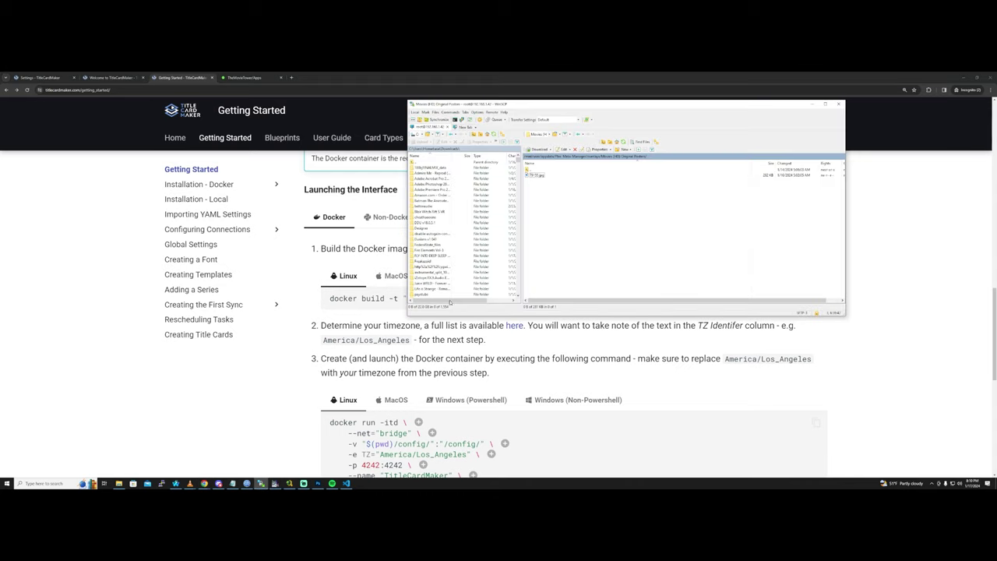
pyautogui.click(310, 422)
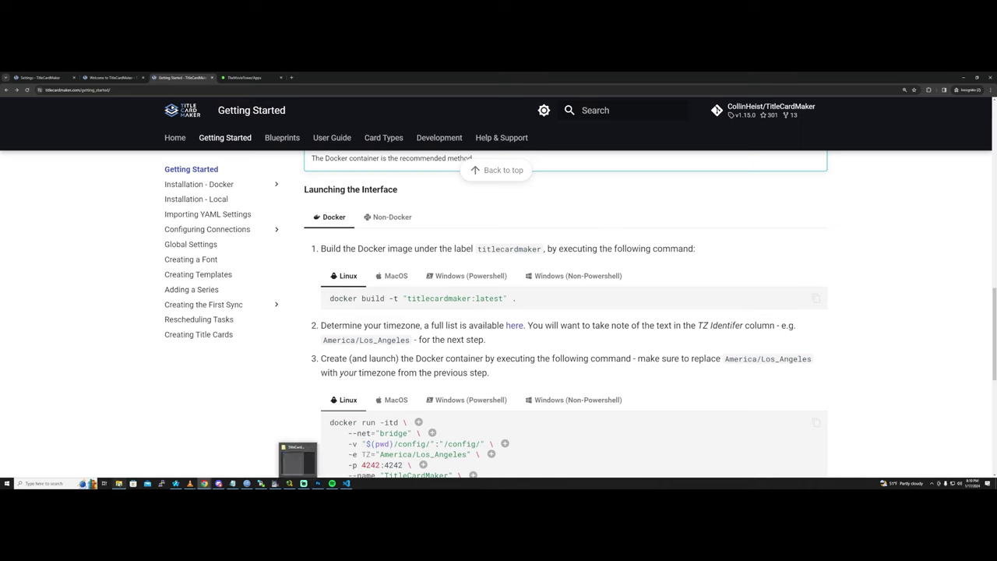
pyautogui.click(298, 459)
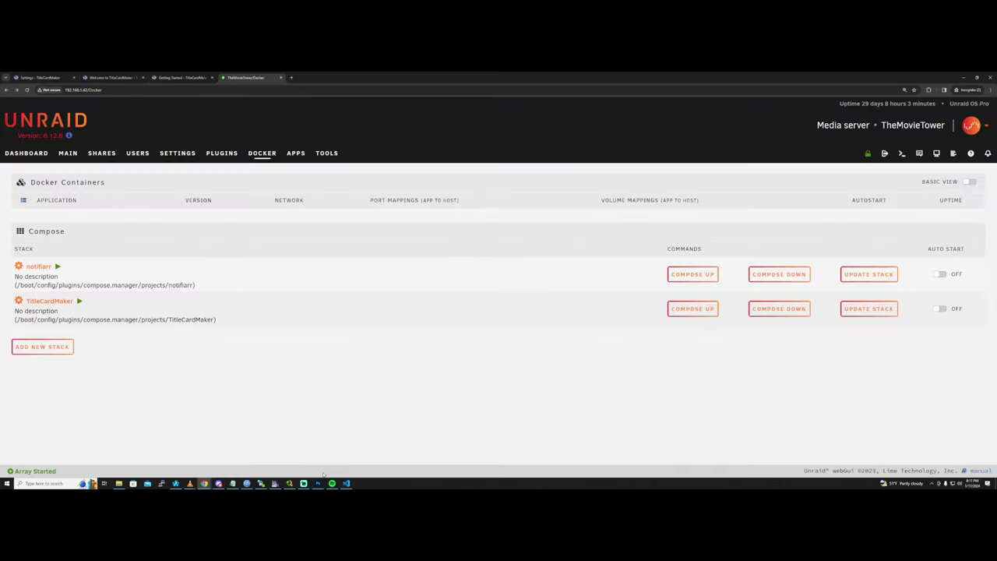
# - Look over the Unraid Docker containers, then switch to File Explorer and select the Dockerfile in the TitleCardMaker-WebUI folder
pyautogui.scroll(-3, 148, 111)
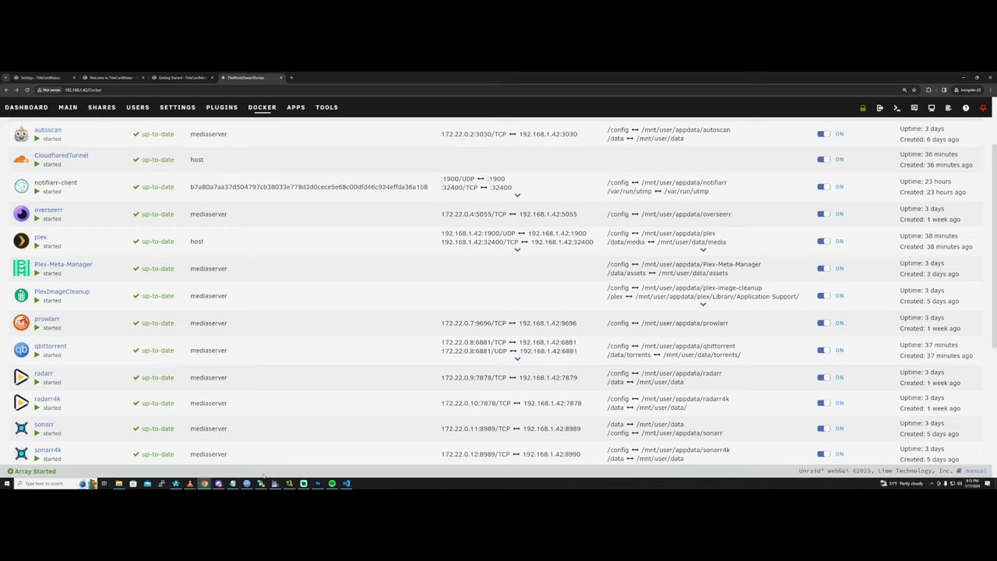
pyautogui.click(119, 483)
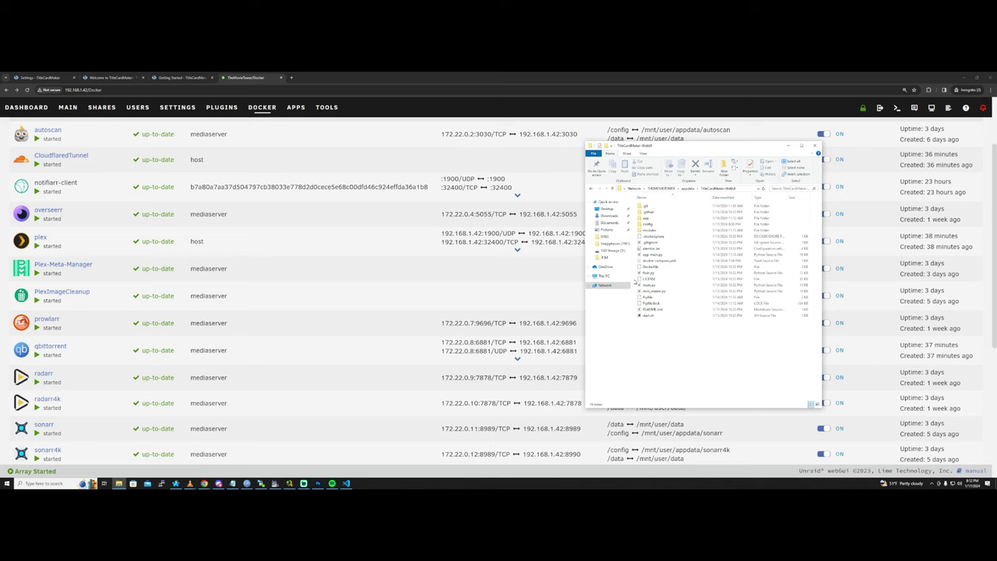
pyautogui.click(666, 267)
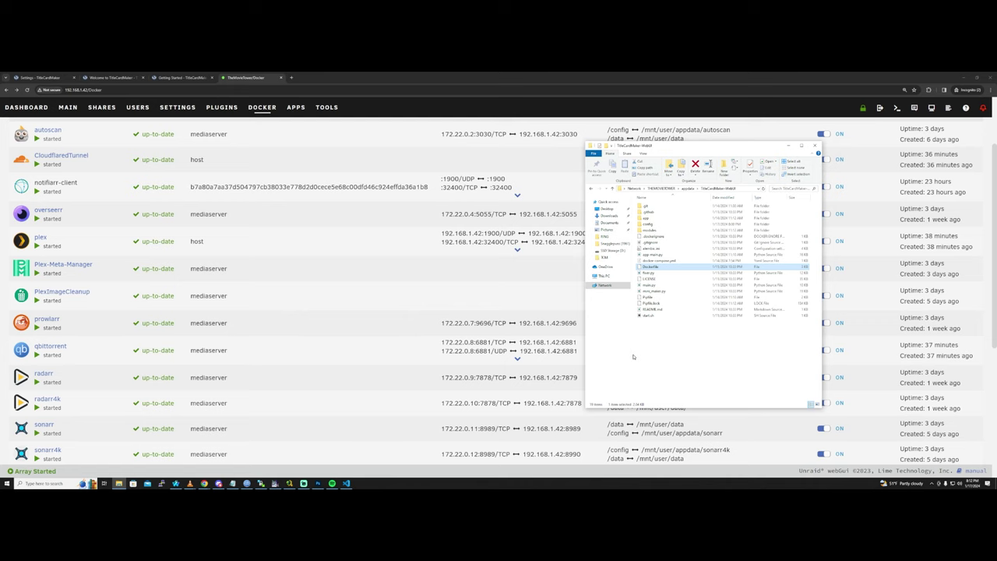
# - Examine the TitleCardMaker container and the Compose stacks on the Unraid Docker page, then return to the Getting Started guide
pyautogui.scroll(-3, 373, 289)
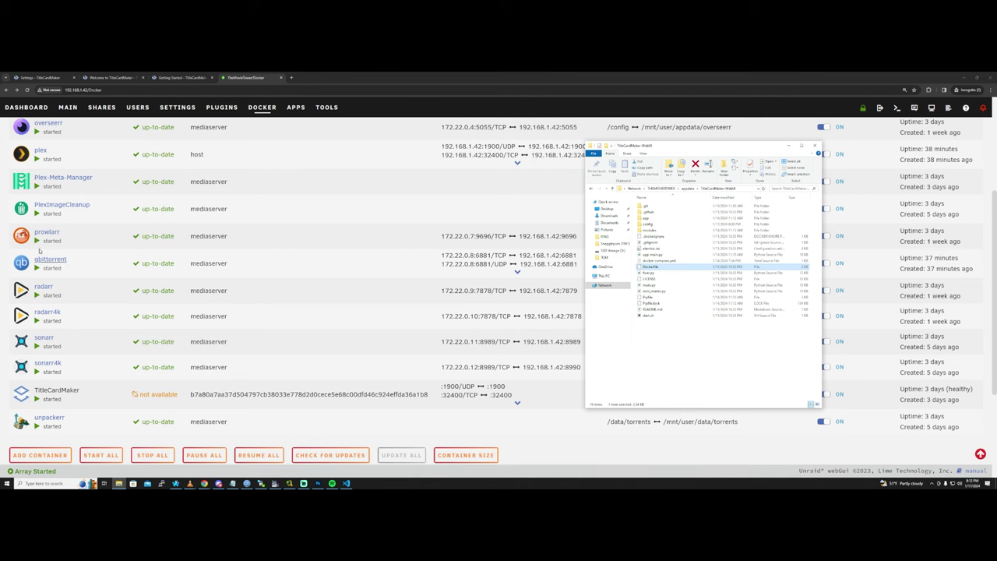
pyautogui.click(374, 383)
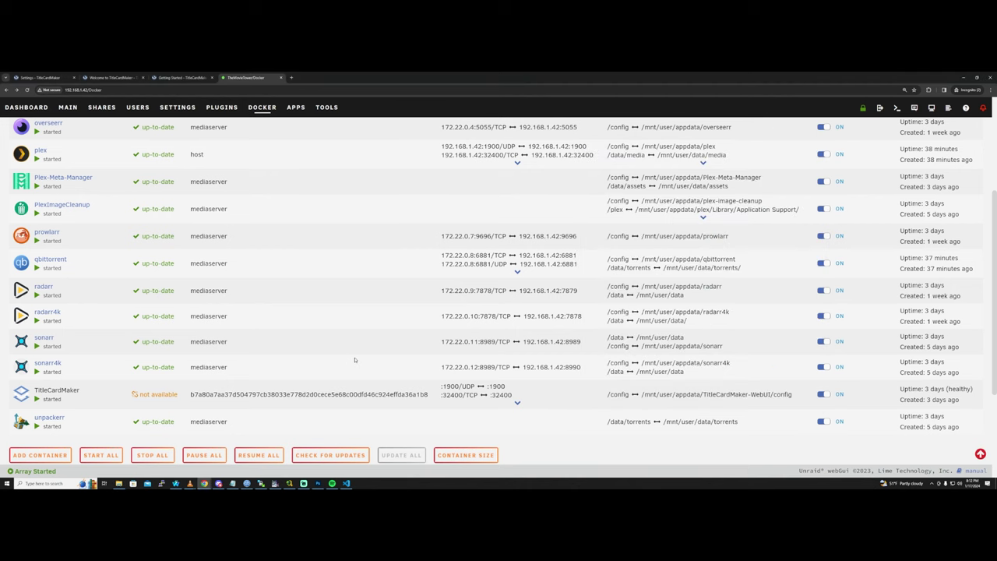
pyautogui.scroll(-4, 356, 359)
pyautogui.scroll(5, 359, 349)
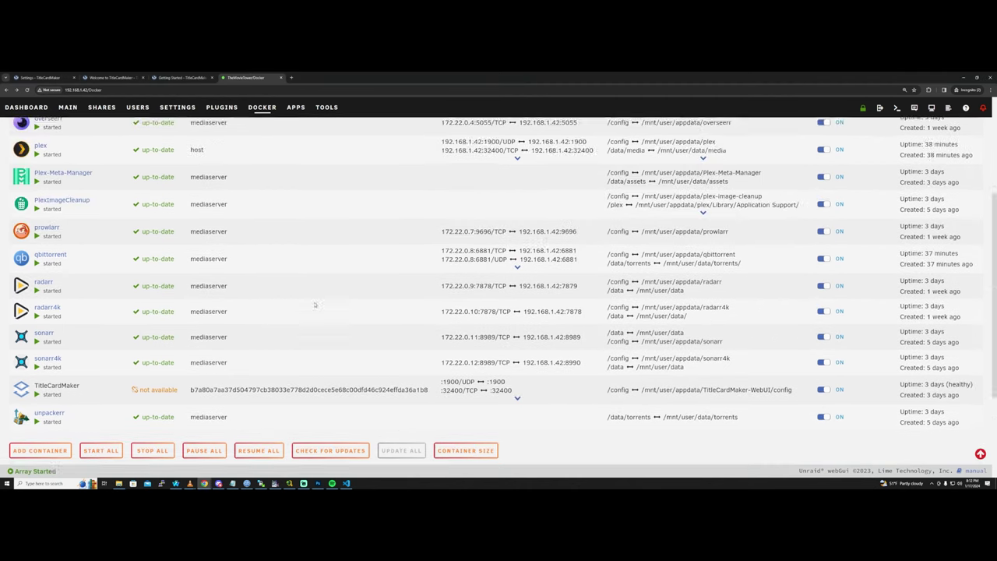
pyautogui.scroll(2, 333, 315)
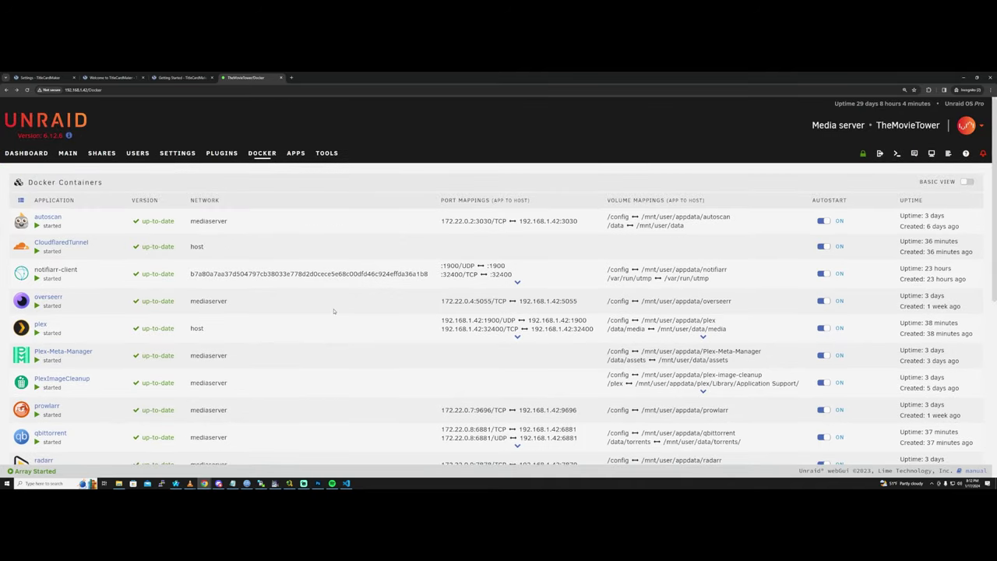
pyautogui.scroll(-8, 334, 311)
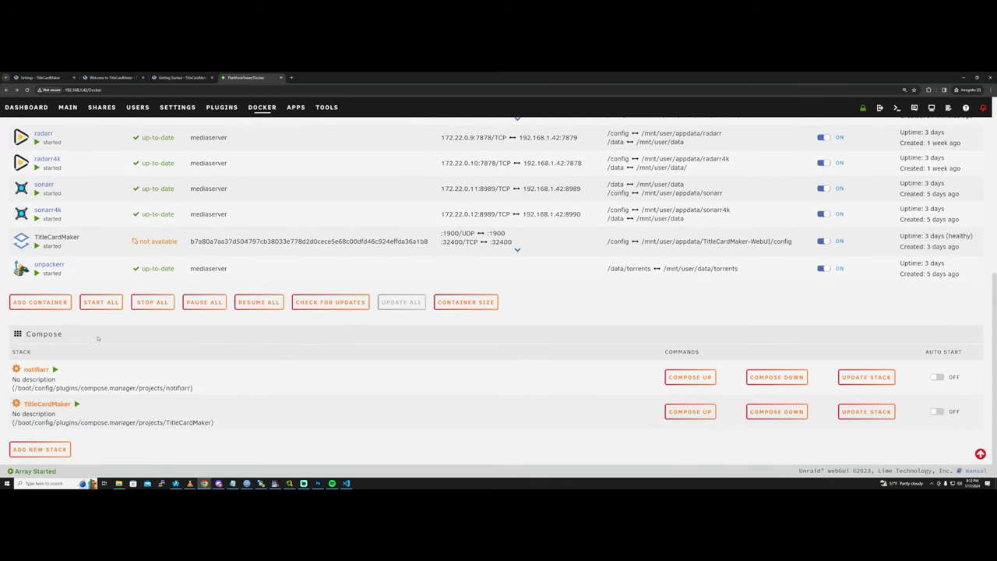
pyautogui.scroll(1, 159, 270)
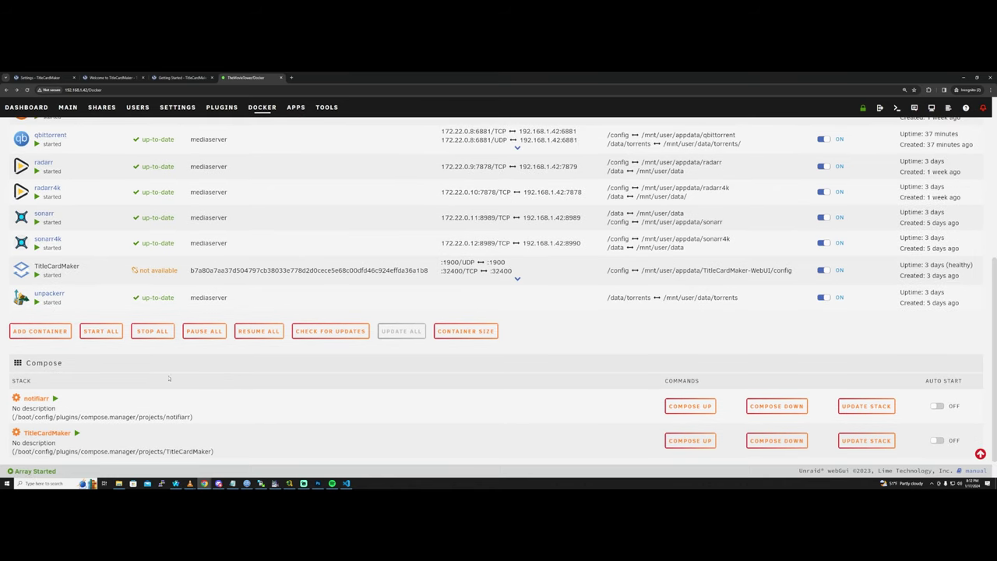
pyautogui.click(169, 78)
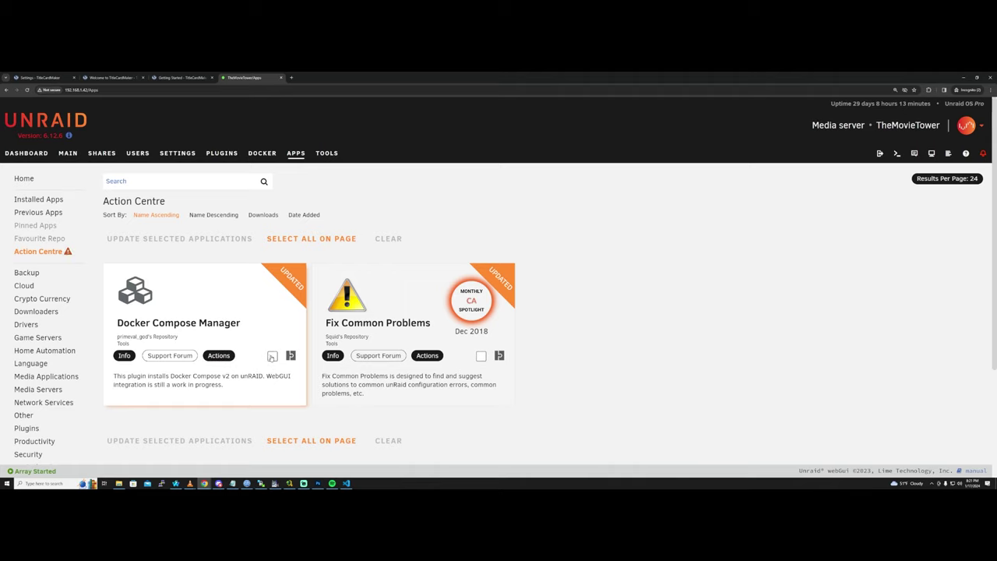
# - Update the Docker Compose Manager plugin from Unraid's Action Centre and dismiss the finished update
pyautogui.click(272, 356)
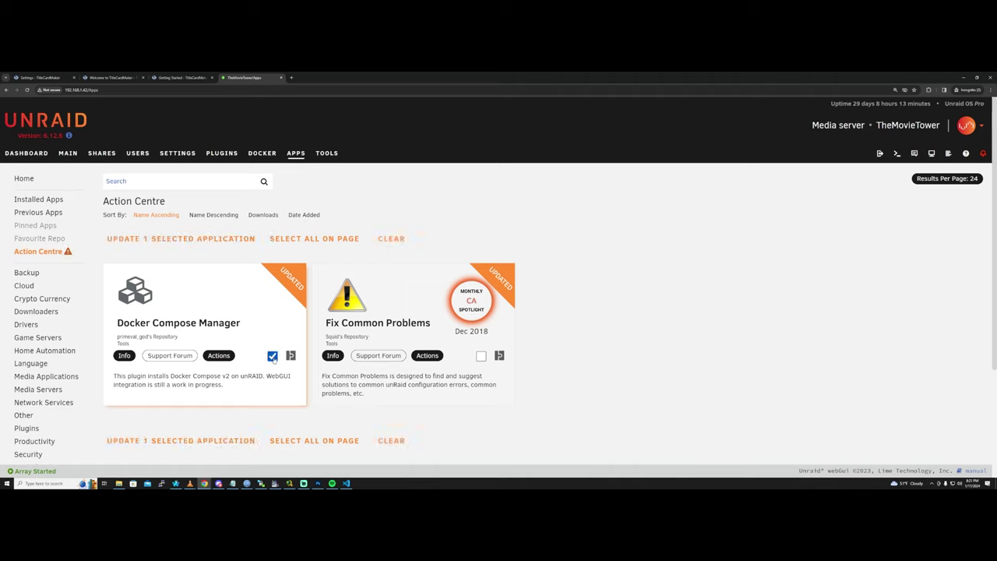
pyautogui.click(289, 357)
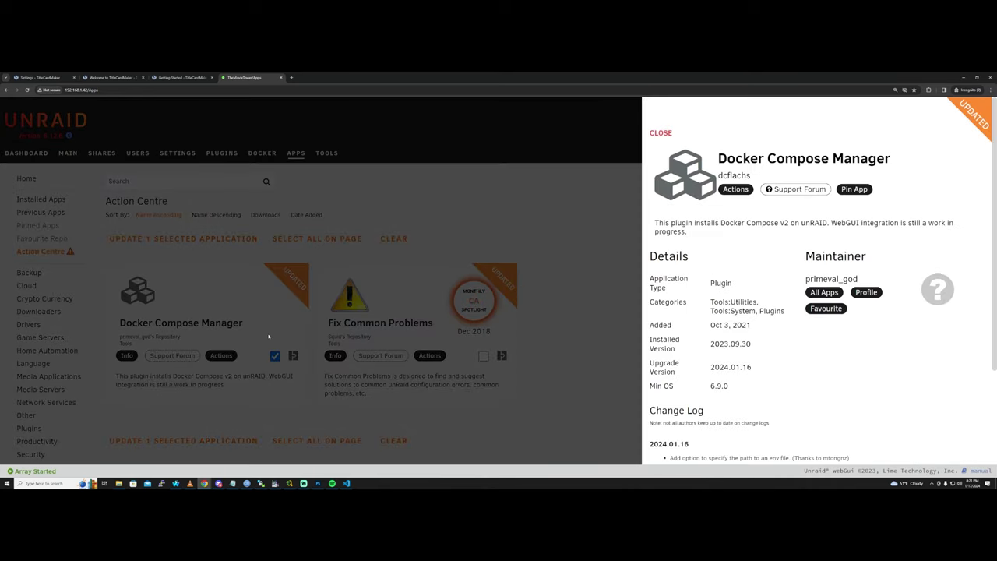
pyautogui.click(269, 337)
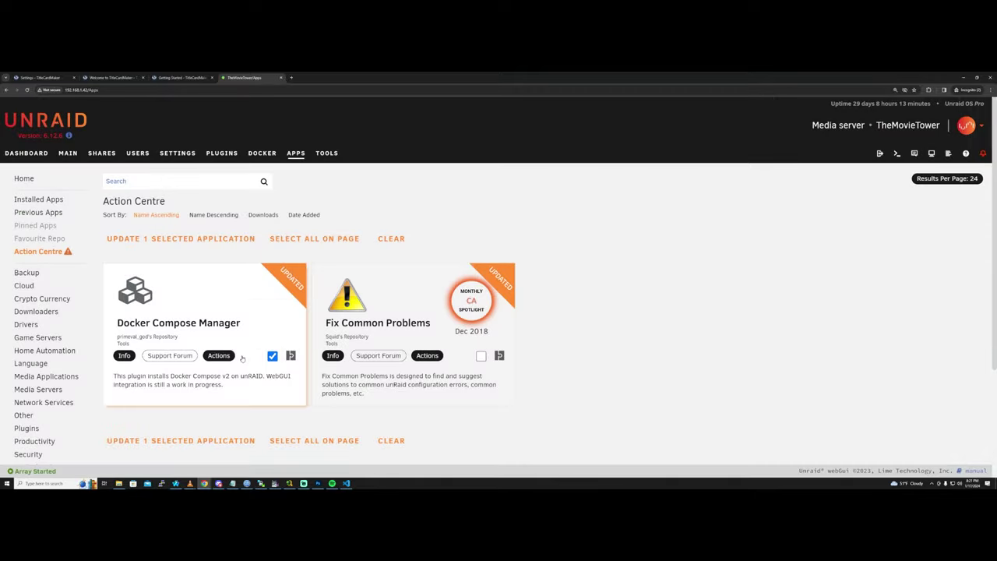
pyautogui.click(221, 355)
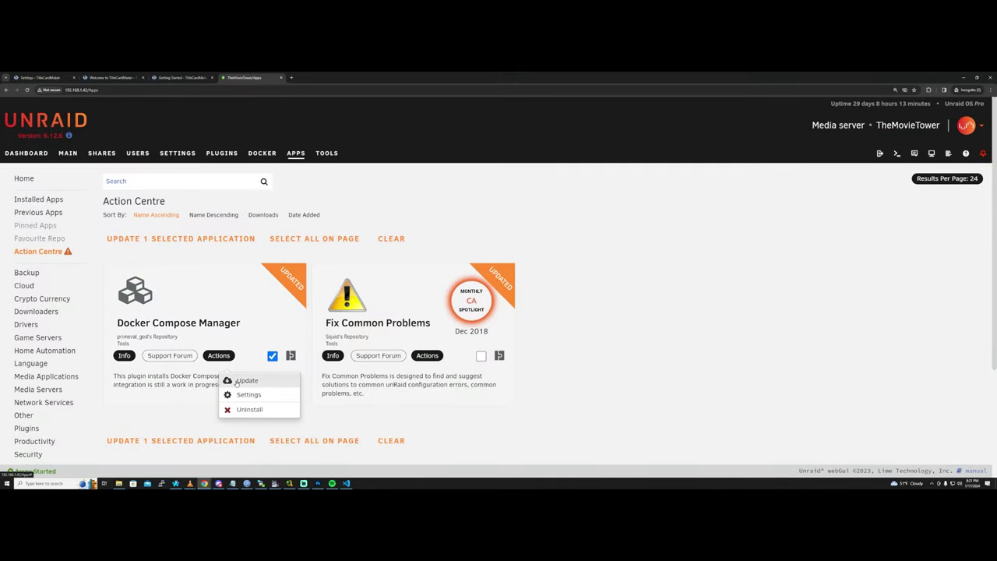
pyautogui.click(242, 380)
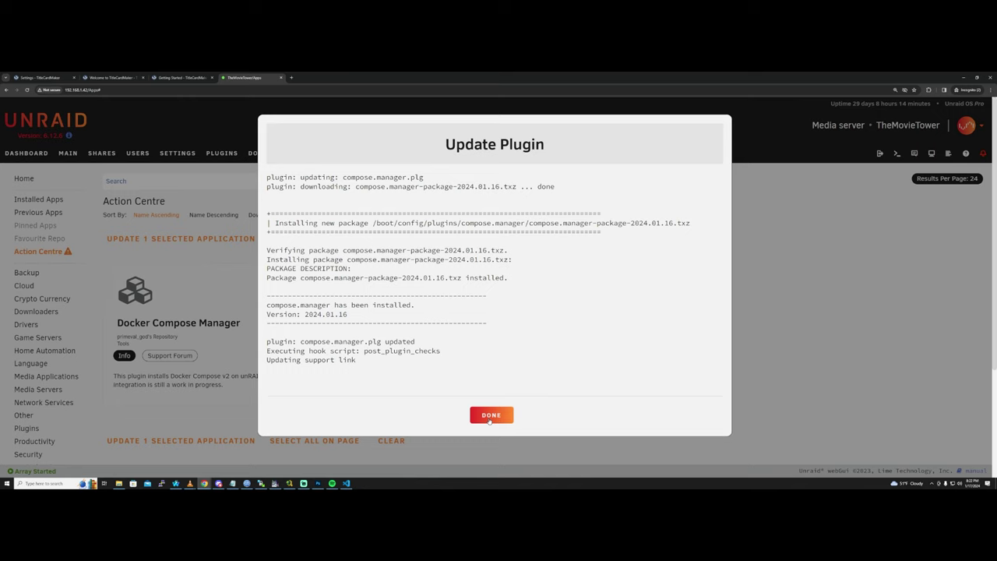
pyautogui.click(490, 415)
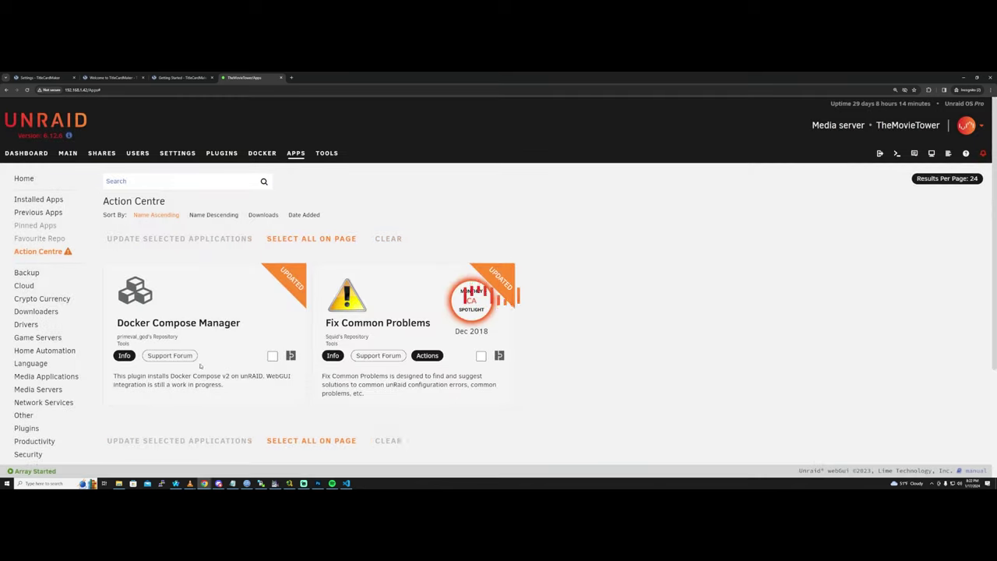
pyautogui.click(473, 297)
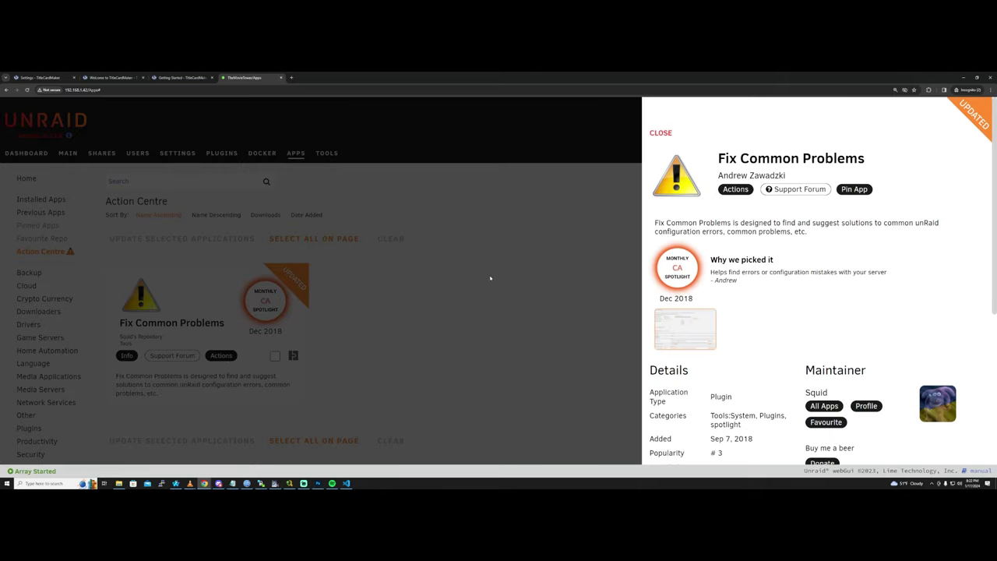
pyautogui.click(489, 278)
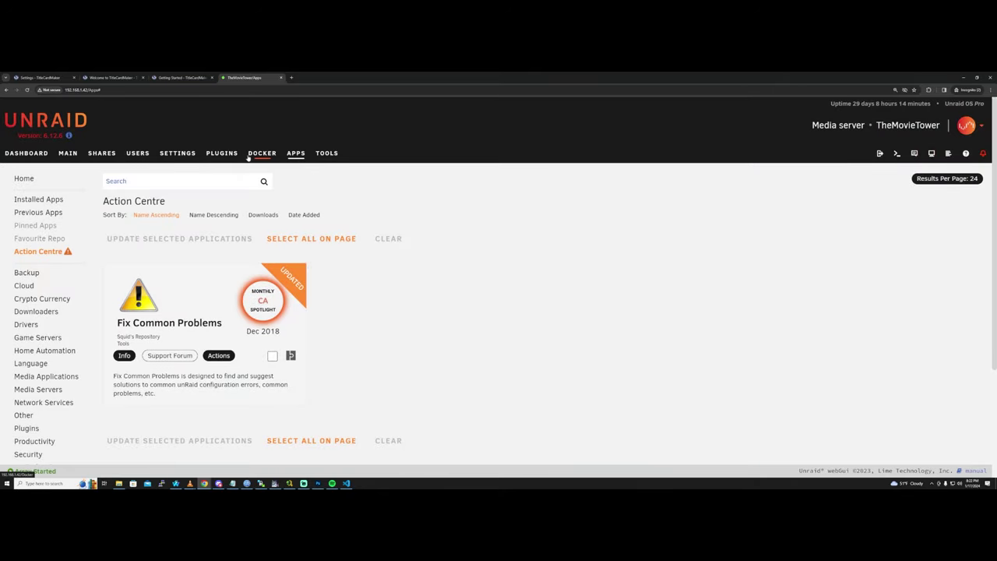
# - Open the compose file of the existing TitleCardMaker stack from the Unraid Docker page
pyautogui.click(248, 155)
pyautogui.scroll(-10, 10, 321)
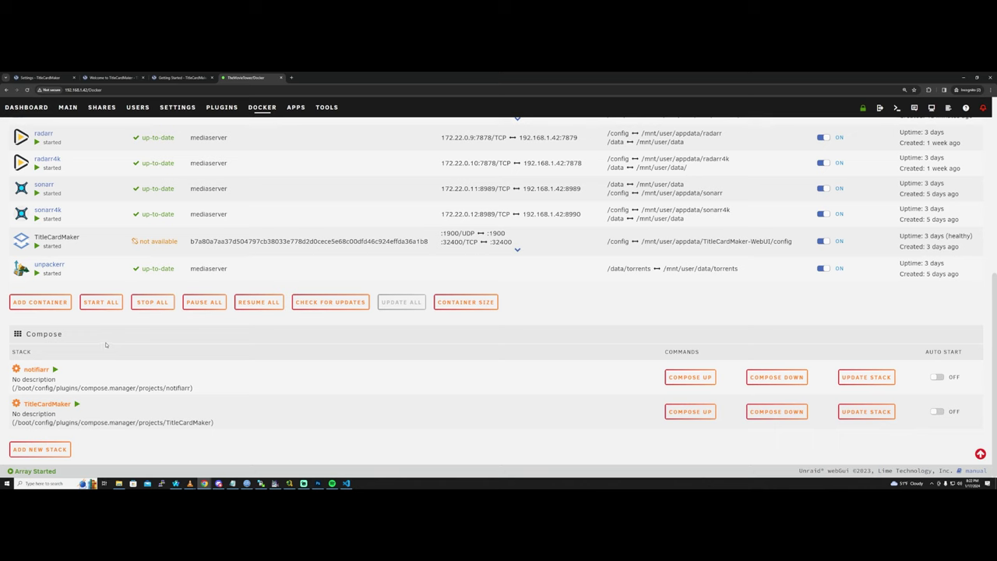
pyautogui.click(16, 404)
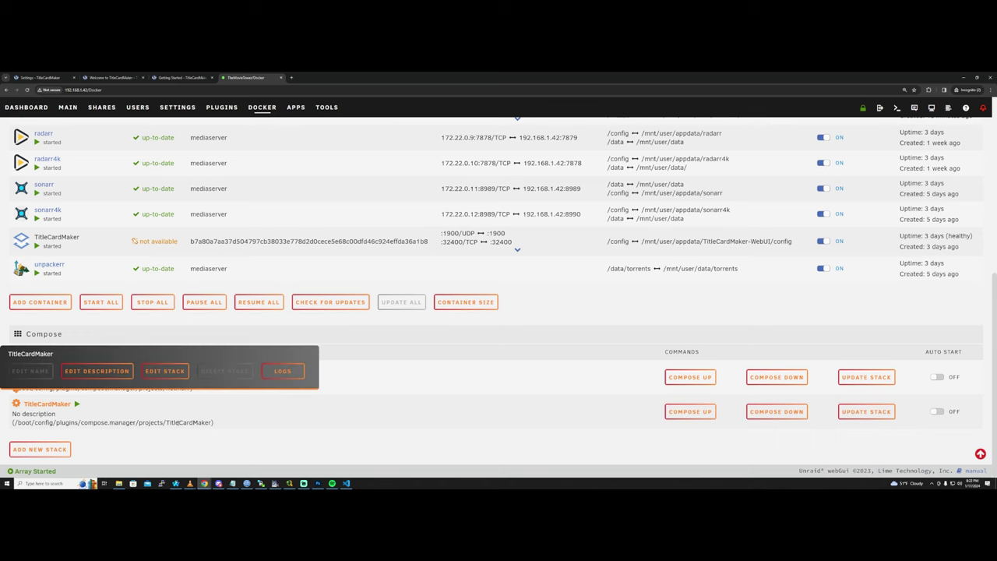
pyautogui.click(179, 373)
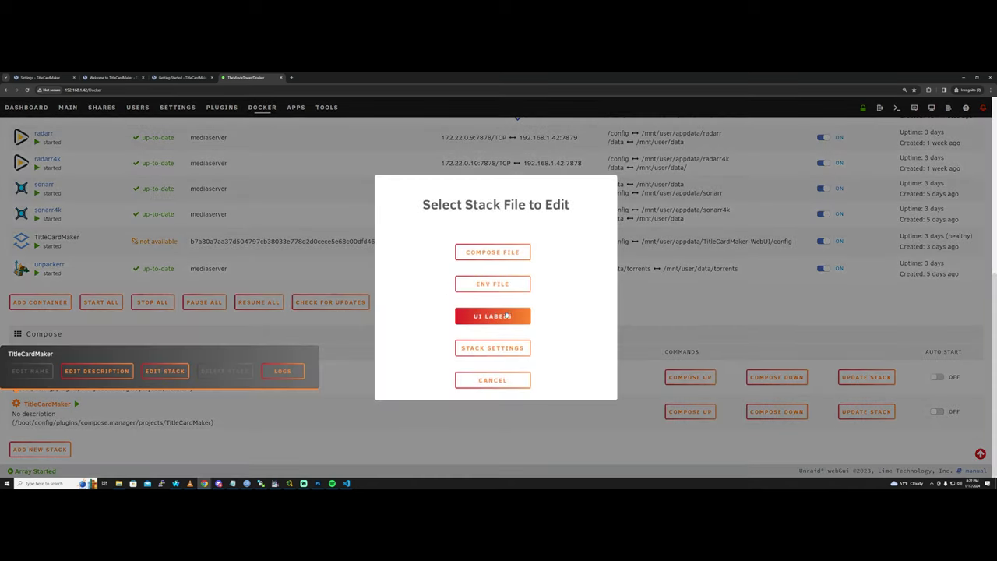
pyautogui.click(498, 262)
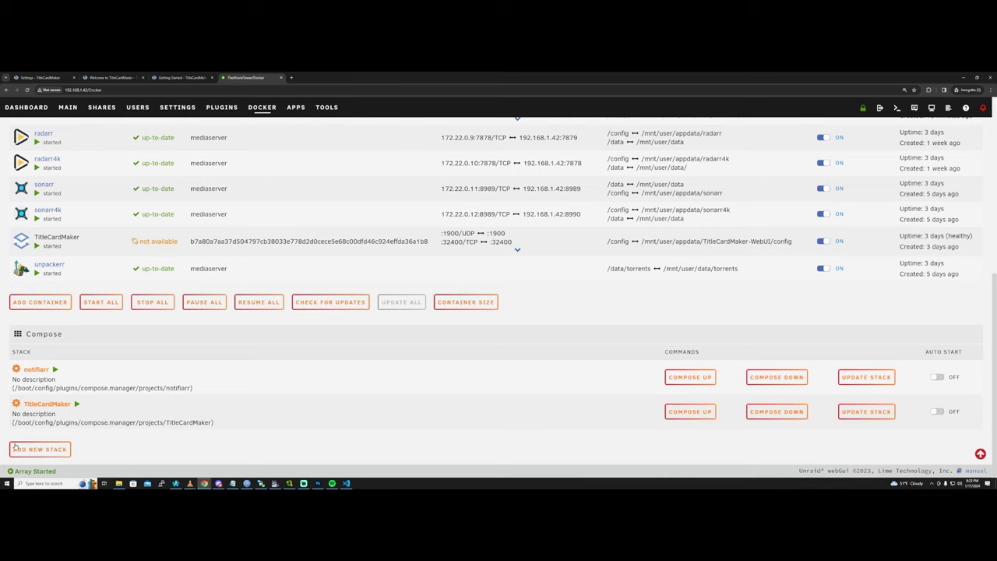
# - Start a new Compose stack and enter TitleCardMaker as its name
pyautogui.click(39, 449)
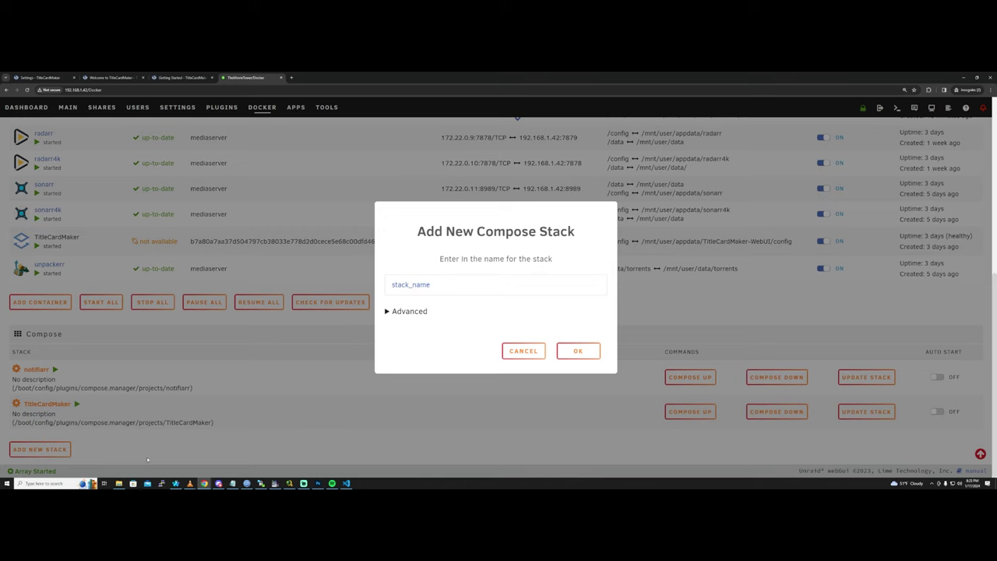
pyautogui.press('Escape')
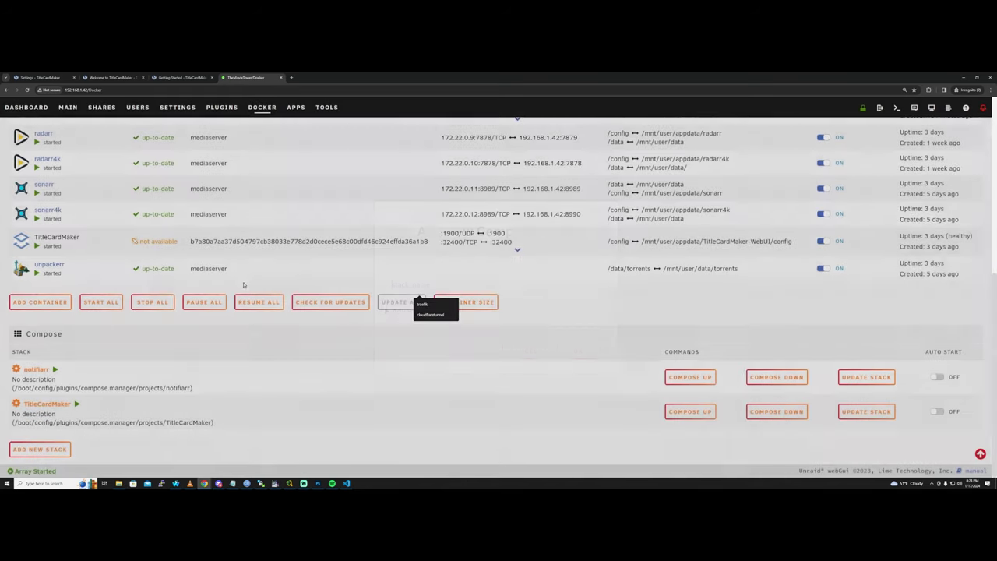
pyautogui.click(39, 449)
pyautogui.write('Titl')
pyautogui.press('BackSpace')
pyautogui.press('BackSpace')
pyautogui.write('tl')
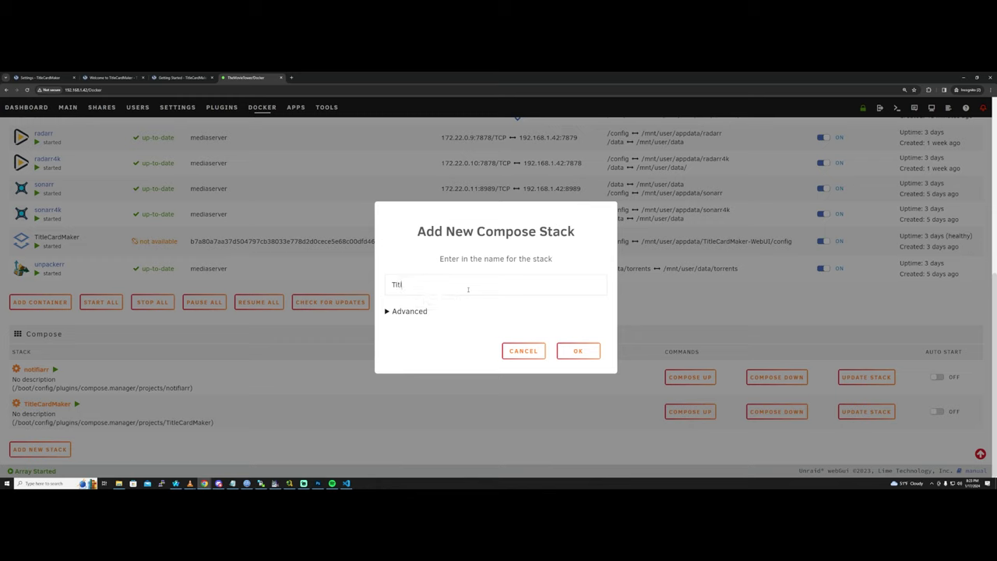
pyautogui.write('eCardMaker')
# - Switch to File Explorer and locate docker-compose.yml in the TitleCardMaker-WebUI folder
pyautogui.click(119, 483)
pyautogui.click(670, 262)
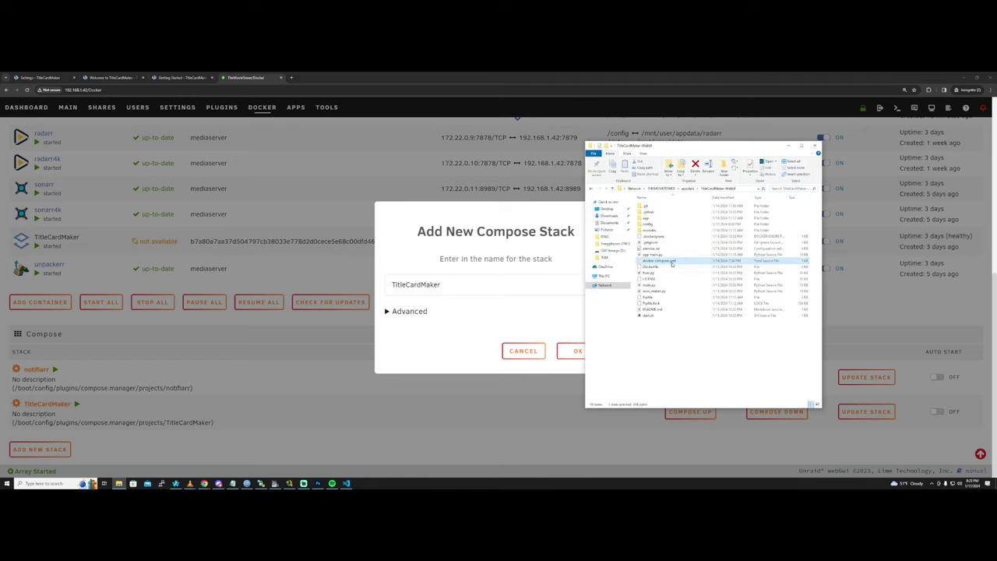
pyautogui.click(784, 225)
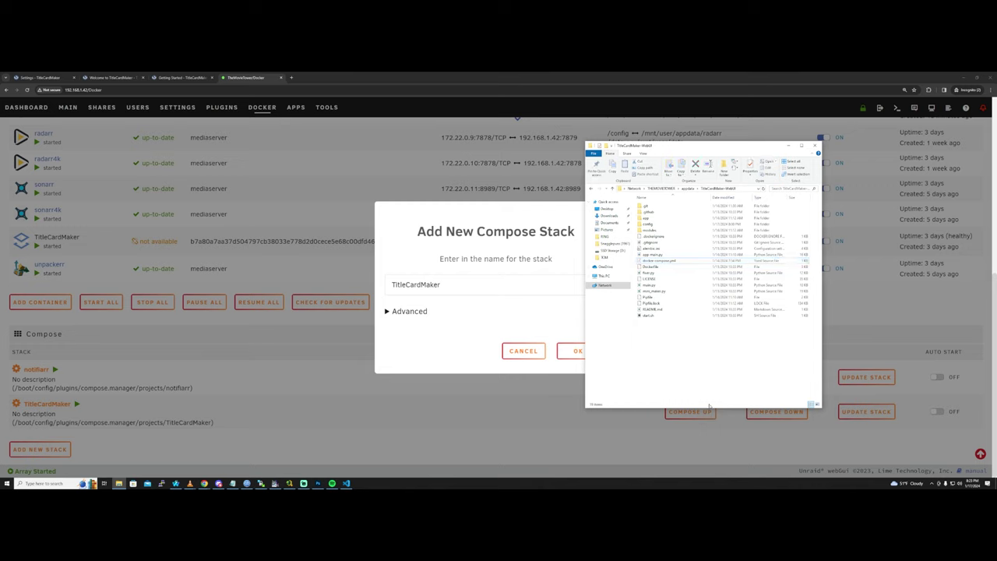
pyautogui.moveTo(726, 375); pyautogui.dragTo(723, 191)
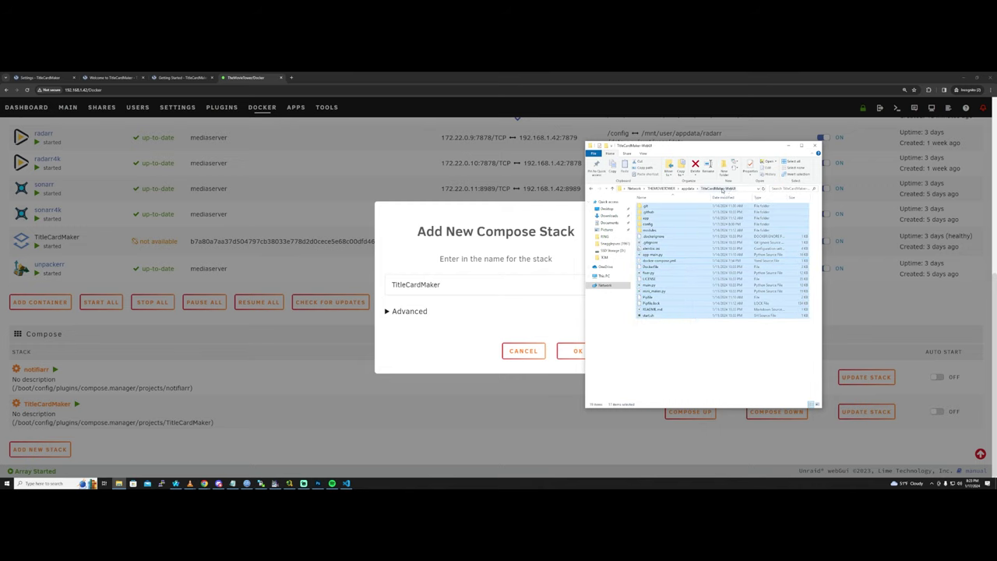
pyautogui.click(699, 351)
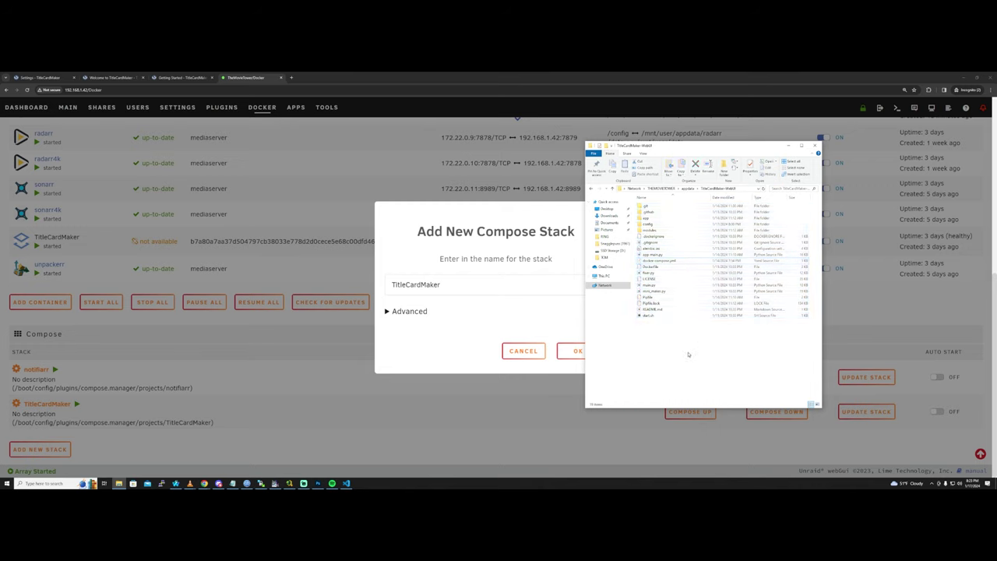
pyautogui.moveTo(687, 355); pyautogui.dragTo(639, 196)
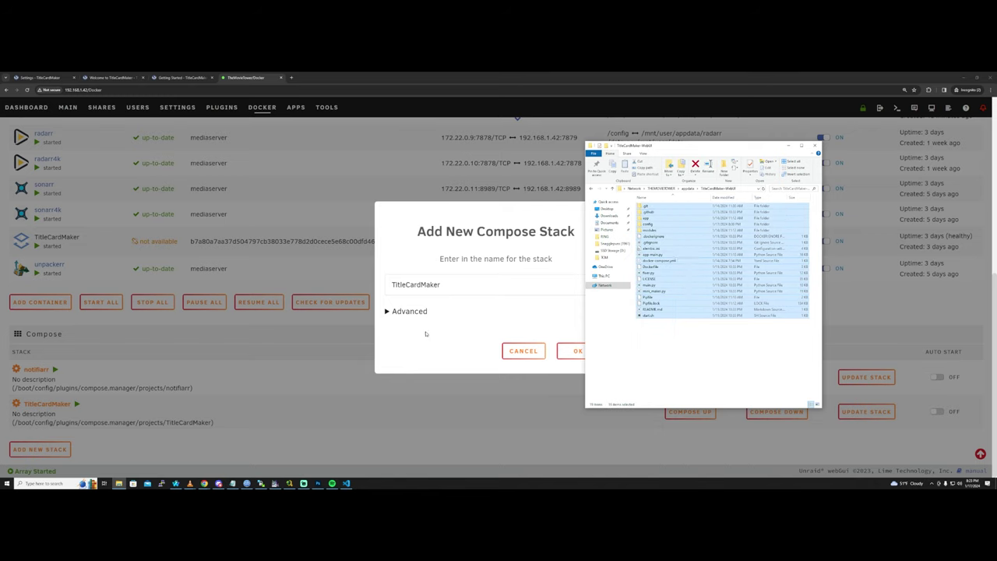
# - Show the advanced options of the new Compose stack and change its name to TCM2
pyautogui.click(404, 327)
pyautogui.click(404, 312)
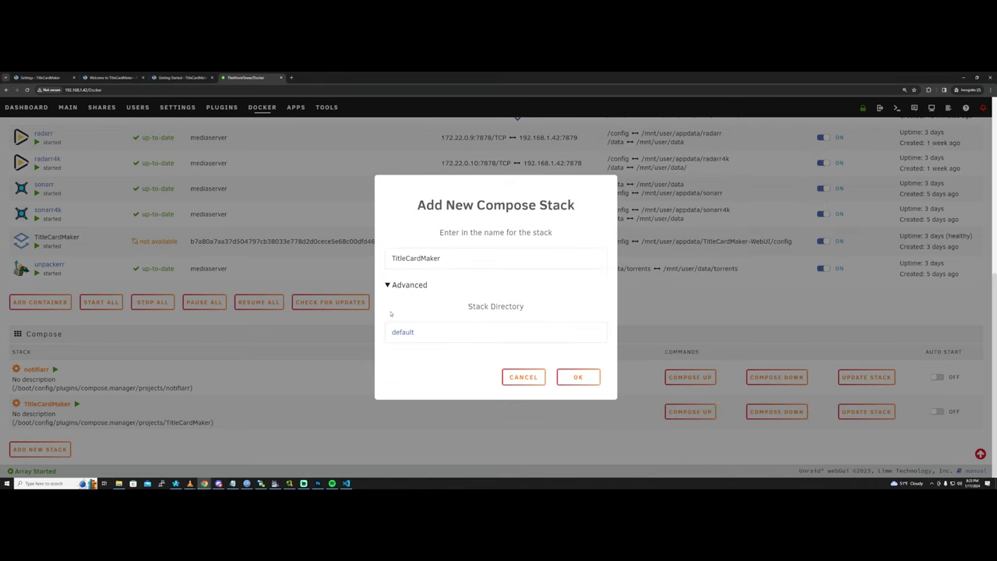
pyautogui.hotkey('ctrl', 'a')
pyautogui.write('TCM2')
# - Set the new stack's directory to /mnt/user/appdata/TitleCardMaker-WEBUI, checking the folder name in File Explorer
pyautogui.click(404, 333)
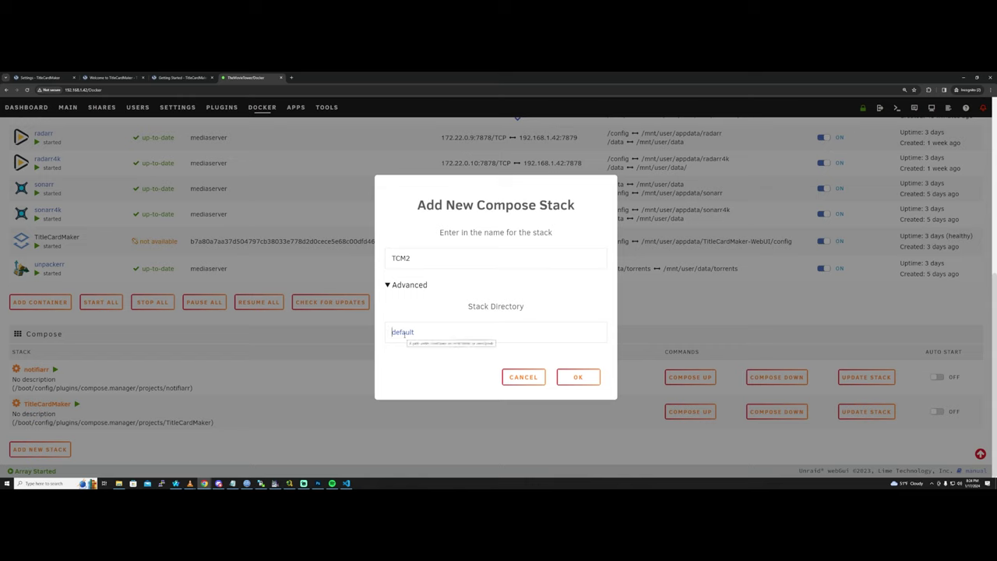
pyautogui.write('/mnt/user/appd')
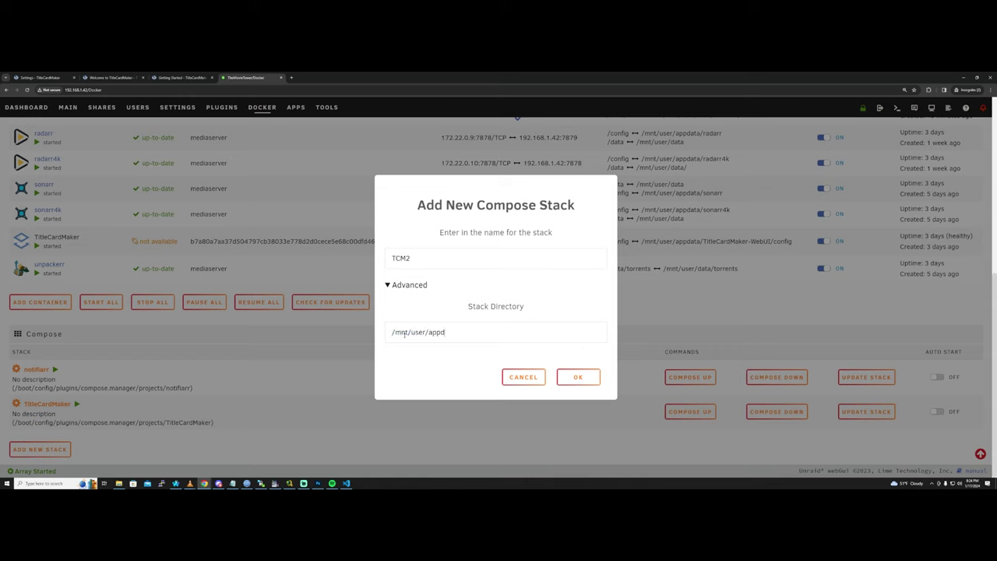
pyautogui.write('ata/')
pyautogui.hotkey('alt', 'Tab')
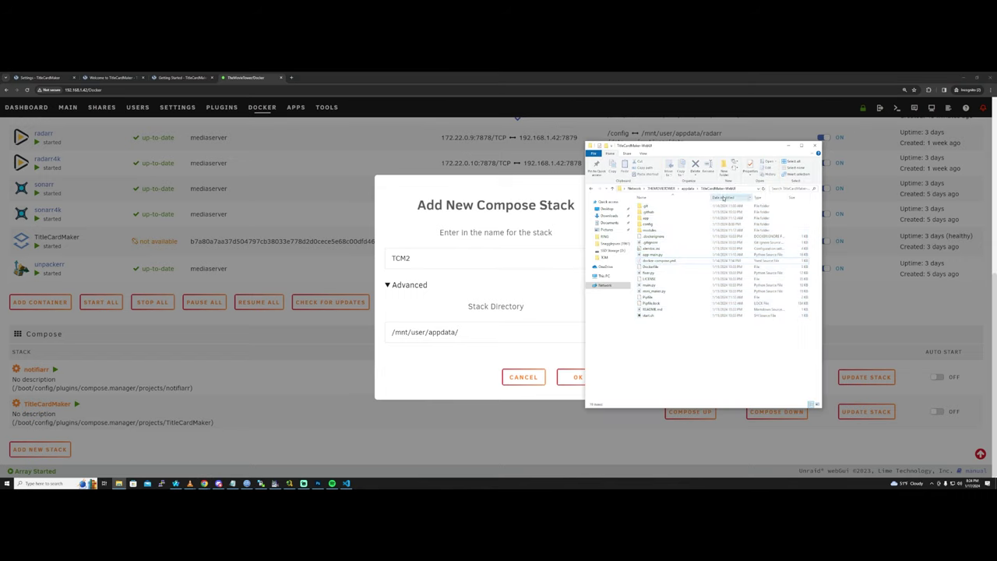
pyautogui.click(489, 333)
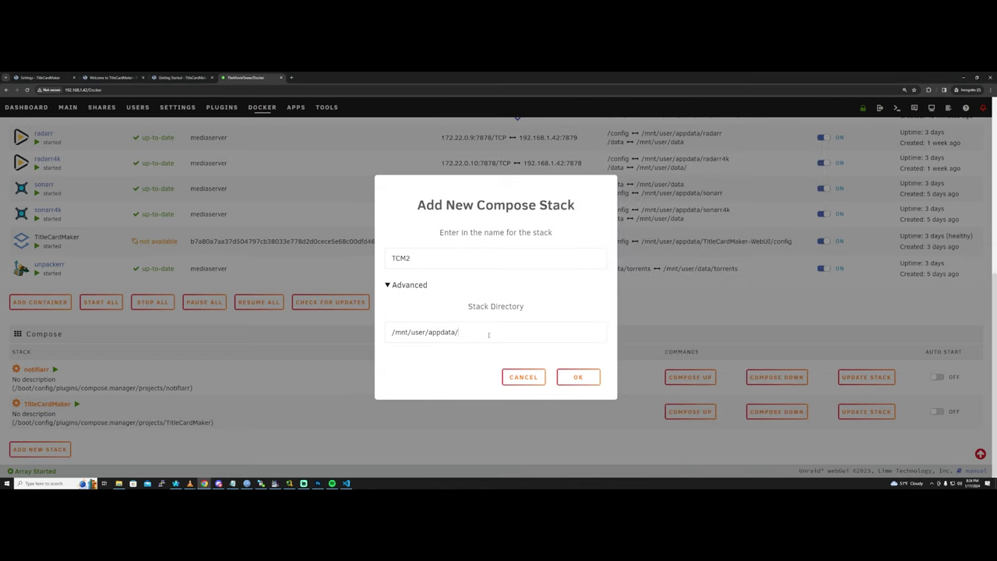
pyautogui.write('TitleCardMaker-WEBUI')
# - Check the folder's capitalization in File Explorer and correct the stack directory to /mnt/user/appdata/TitleCardMaker-WebUI
pyautogui.hotkey('shift', 'Left')
pyautogui.hotkey('shift', 'Left')
pyautogui.hotkey('shift', 'Left')
pyautogui.hotkey('shift', 'Left')
pyautogui.hotkey('shift', 'Left')
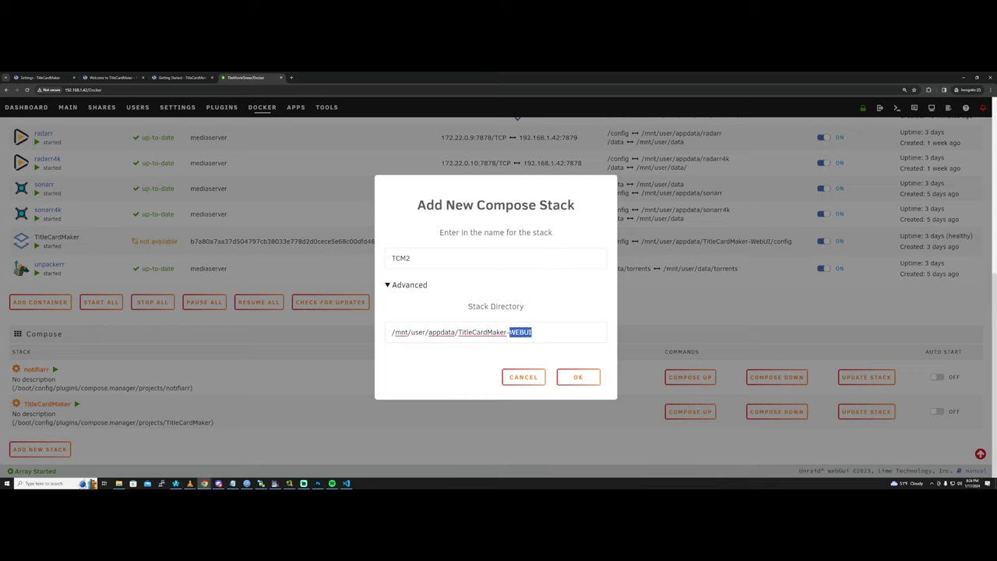
pyautogui.click(118, 483)
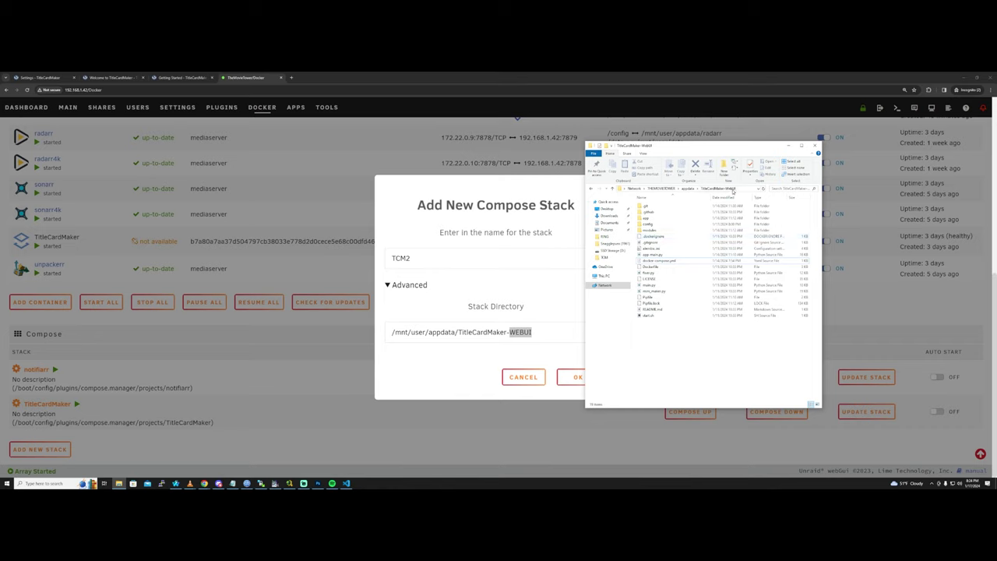
pyautogui.click(732, 192)
pyautogui.click(519, 332)
pyautogui.doubleClick(519, 332)
pyautogui.write('WebUI')
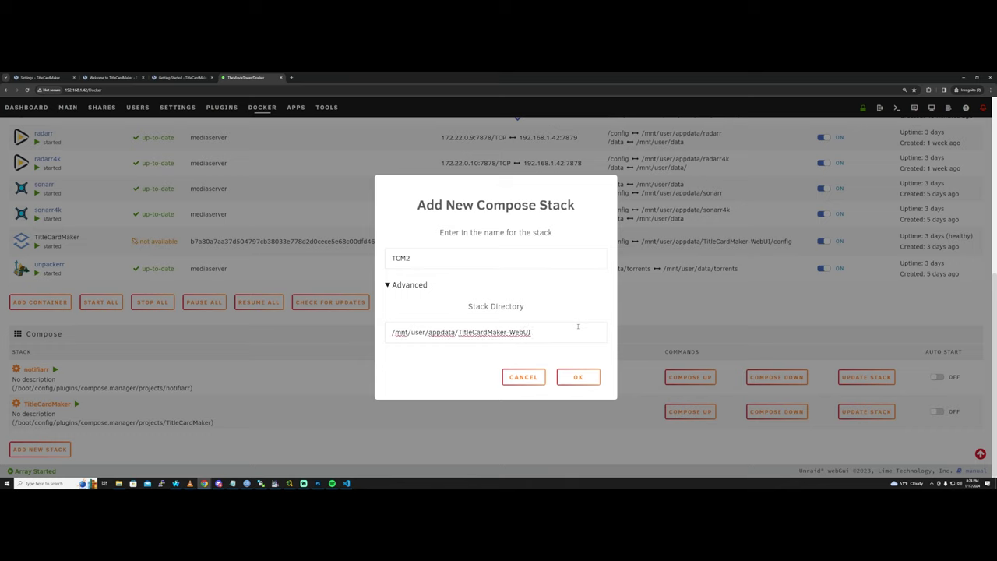
# - Review the directory path and cancel the creation of the TCM2 stack
pyautogui.moveTo(549, 328); pyautogui.dragTo(595, 327)
pyautogui.click(469, 332)
pyautogui.click(568, 342)
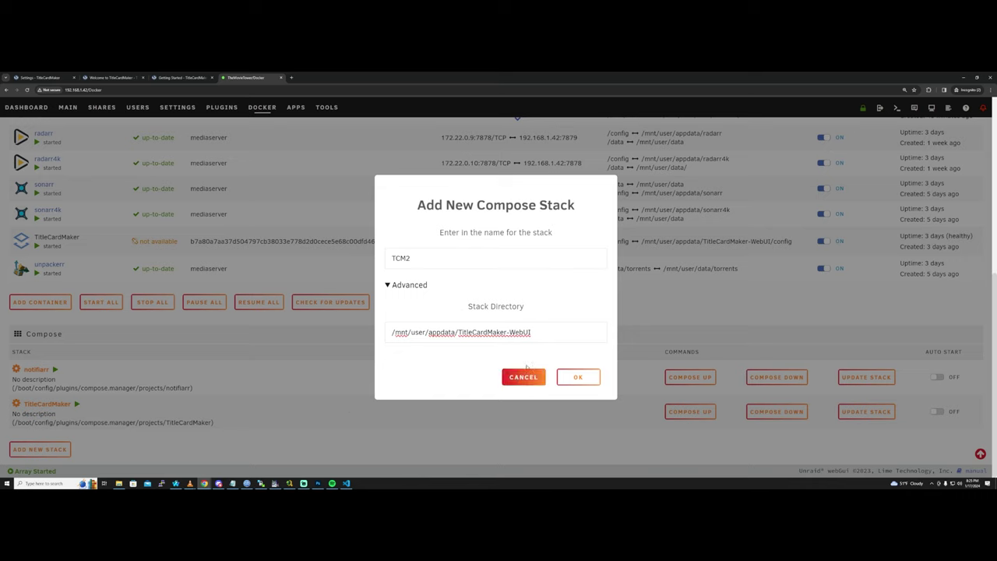
pyautogui.moveTo(531, 332); pyautogui.dragTo(493, 332)
pyautogui.press('Escape')
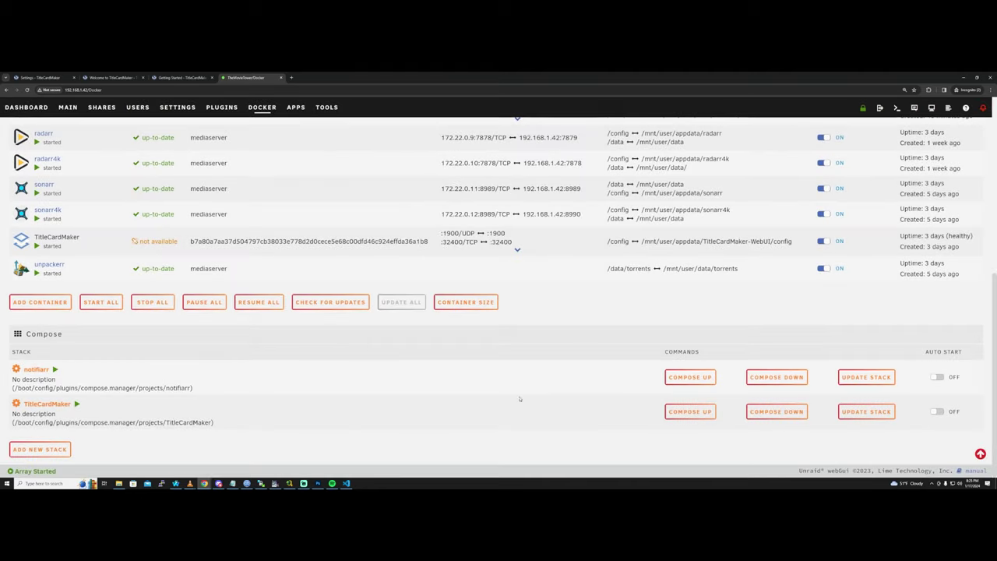
# - Open the settings of the existing TitleCardMaker stack and close them without changes
pyautogui.click(17, 404)
pyautogui.click(164, 370)
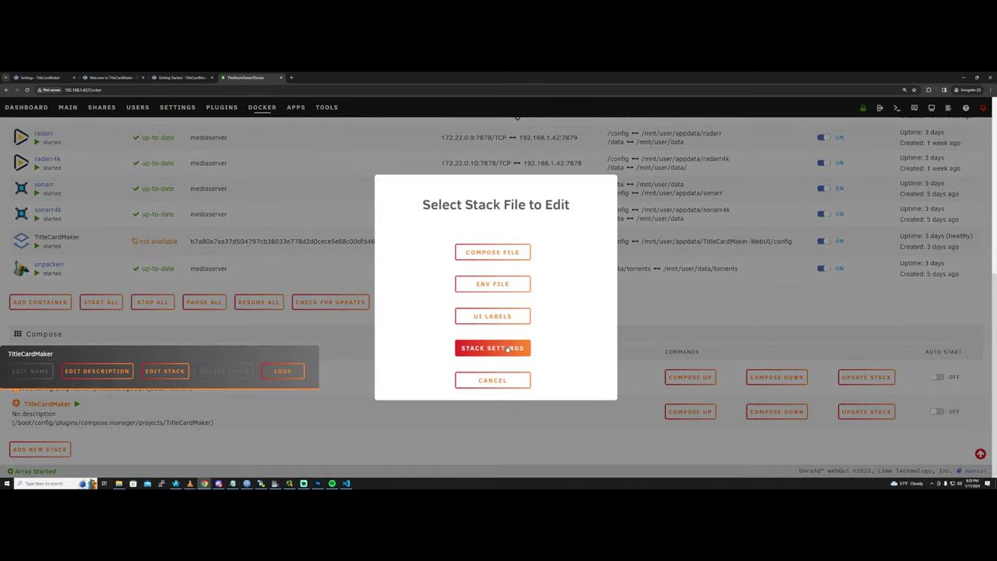
pyautogui.click(507, 348)
pyautogui.click(523, 336)
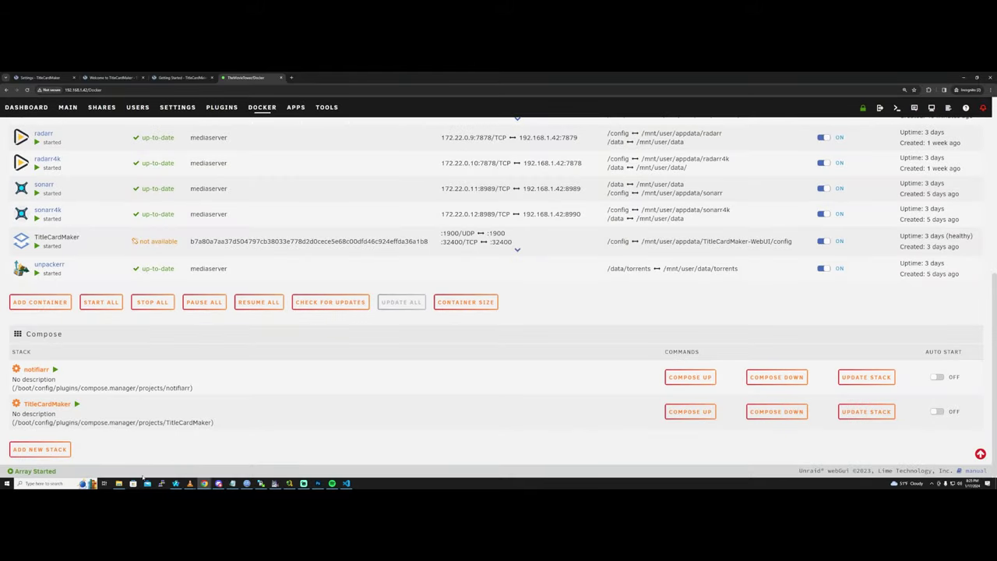
# - Switch to File Explorer, point out docker-compose.yml in the TitleCardMaker-WebUI folder, and return to the Docker page
pyautogui.click(119, 483)
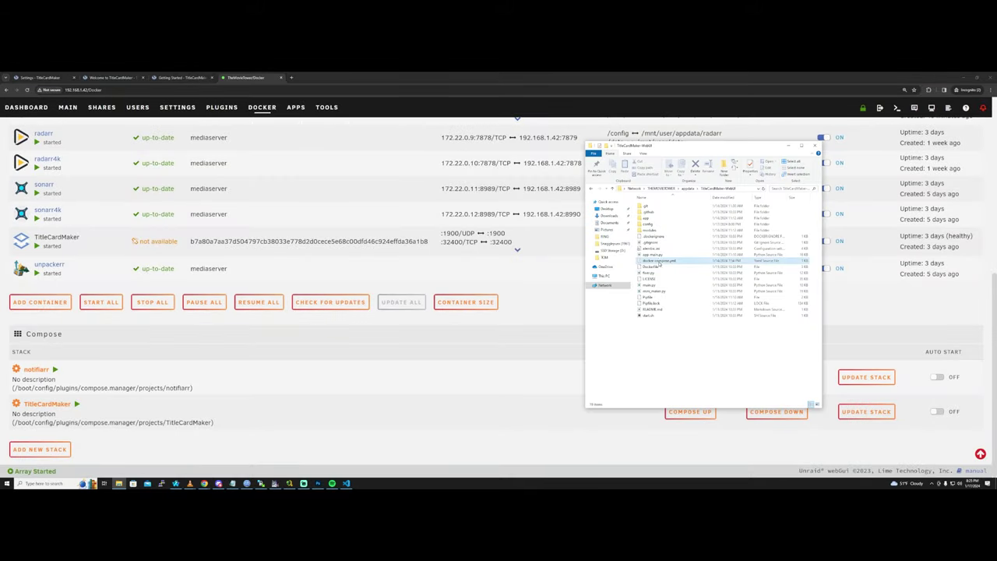
pyautogui.click(659, 261)
pyautogui.click(191, 471)
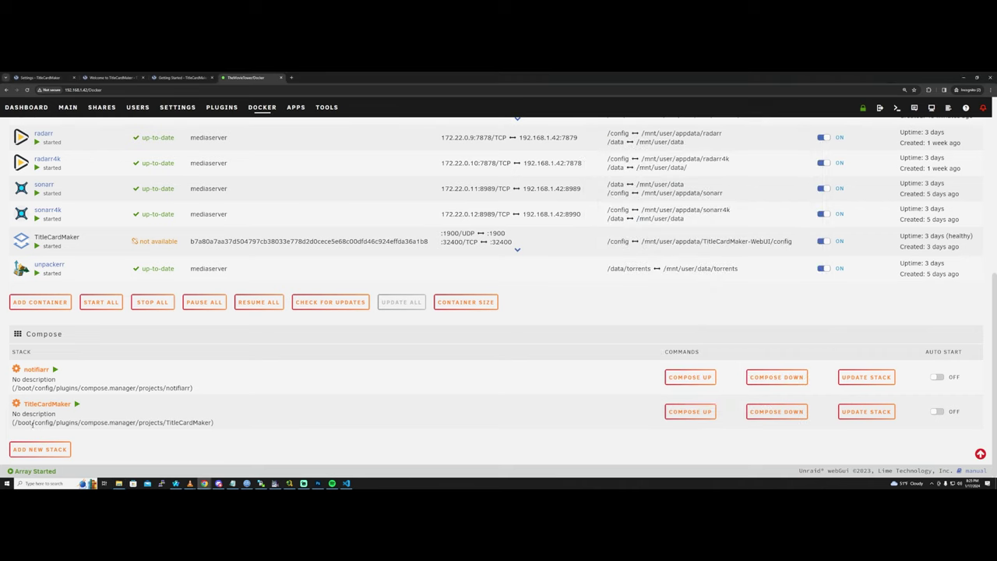
# - Open the compose file of the TitleCardMaker stack for editing
pyautogui.click(14, 404)
pyautogui.click(16, 404)
pyautogui.click(165, 372)
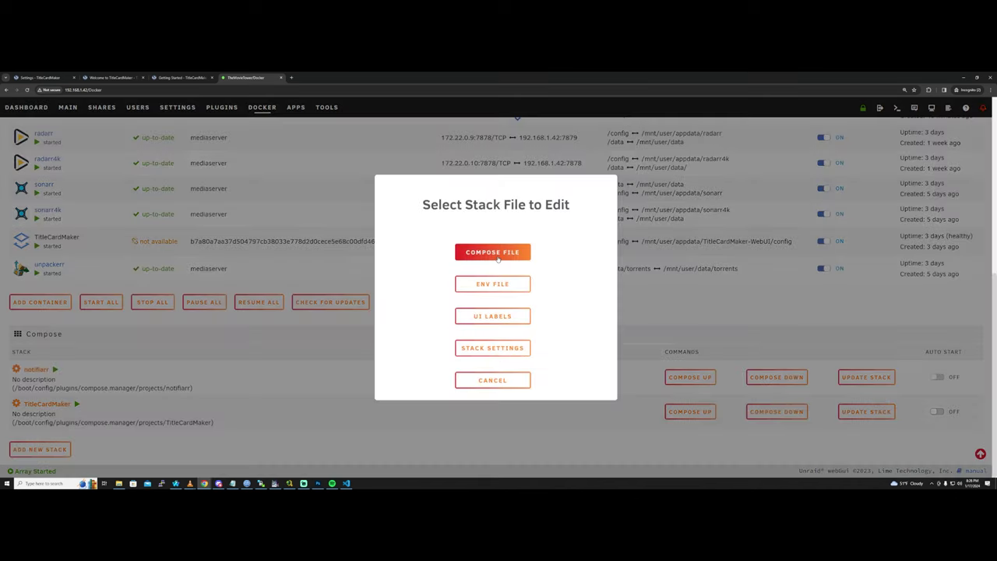
pyautogui.click(492, 251)
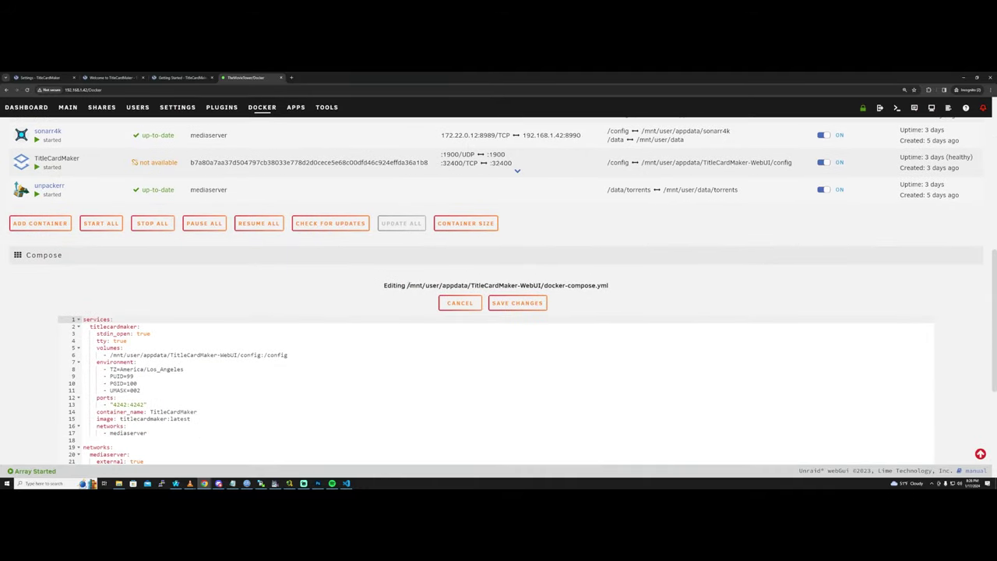
# - Examine the compose file's path and its service and network definitions
pyautogui.moveTo(409, 285); pyautogui.dragTo(542, 288)
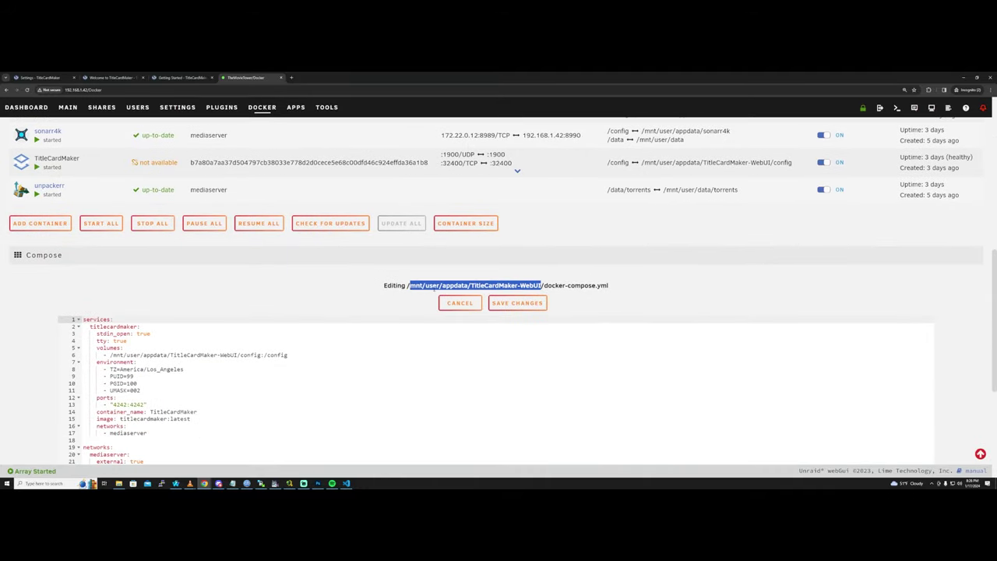
pyautogui.moveTo(409, 285); pyautogui.dragTo(545, 285)
pyautogui.click(579, 286)
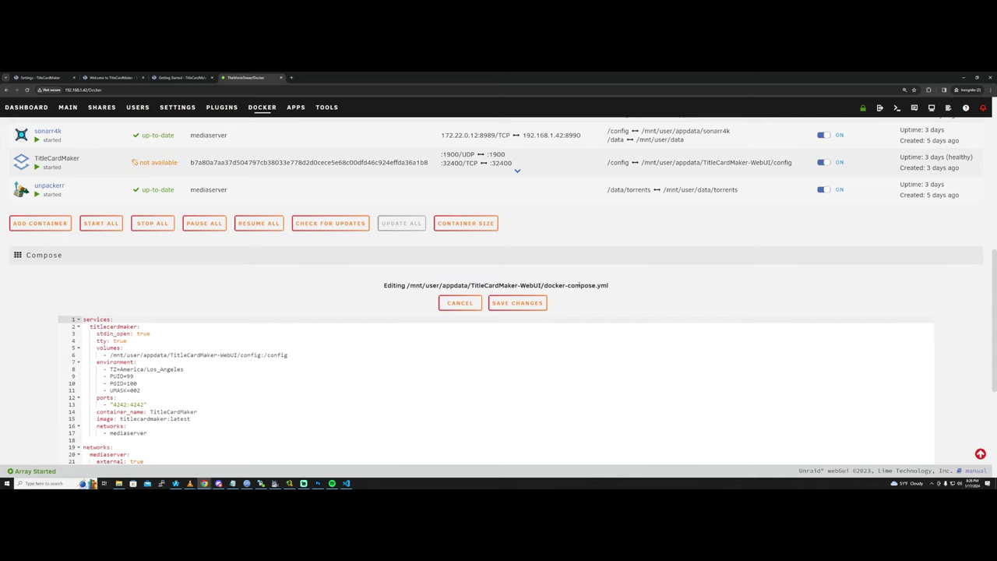
pyautogui.moveTo(608, 285); pyautogui.dragTo(518, 286)
pyautogui.click(517, 303)
pyautogui.scroll(-1, 389, 300)
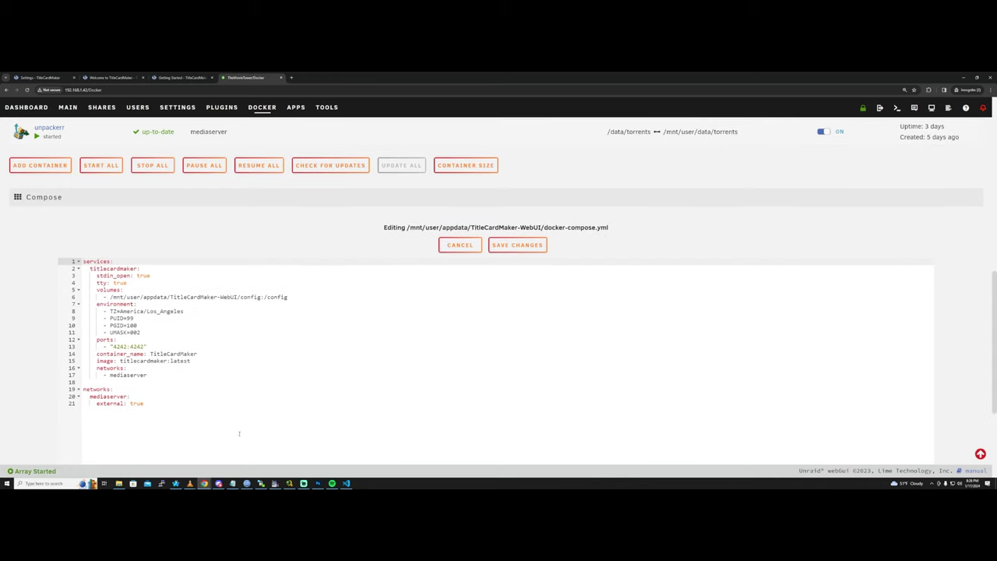
pyautogui.click(186, 397)
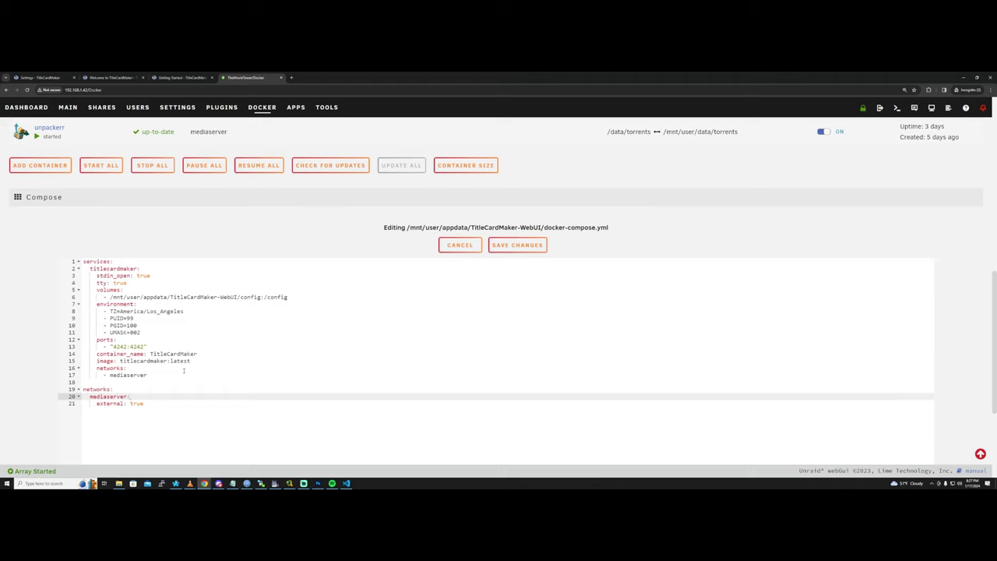
# - Review the Docker launch instructions in the TitleCardMaker Getting Started guide, including the image build and docker run commands
pyautogui.click(183, 77)
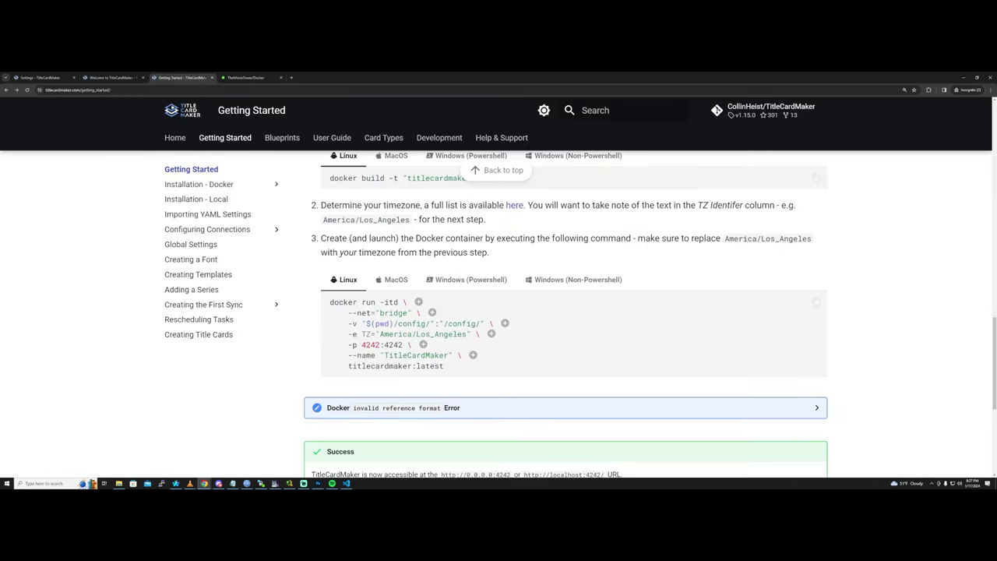
pyautogui.scroll(-1, 443, 417)
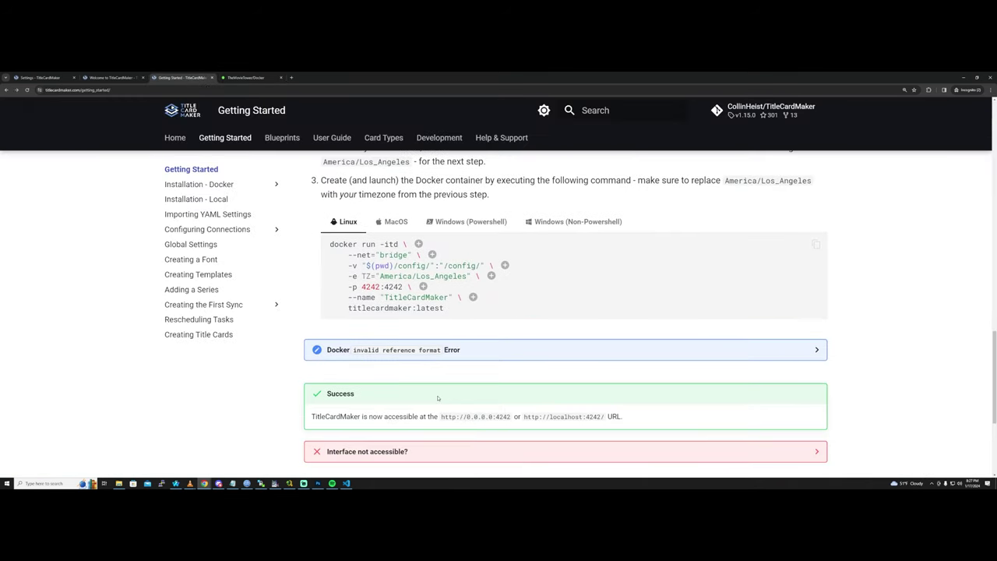
pyautogui.moveTo(330, 244); pyautogui.dragTo(444, 309)
pyautogui.click(816, 243)
pyautogui.scroll(-1, 529, 401)
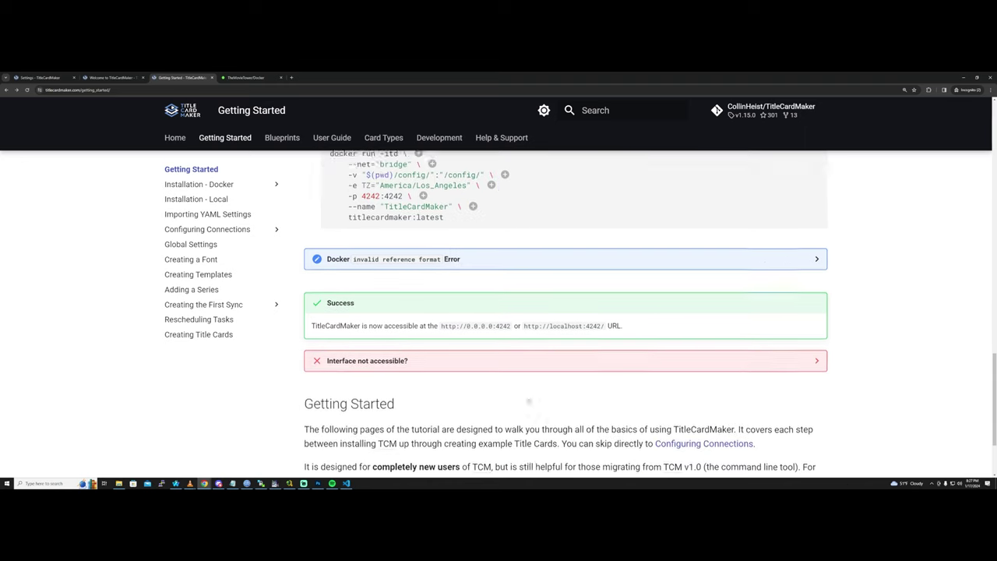
pyautogui.scroll(-2, 528, 401)
pyautogui.scroll(4, 522, 382)
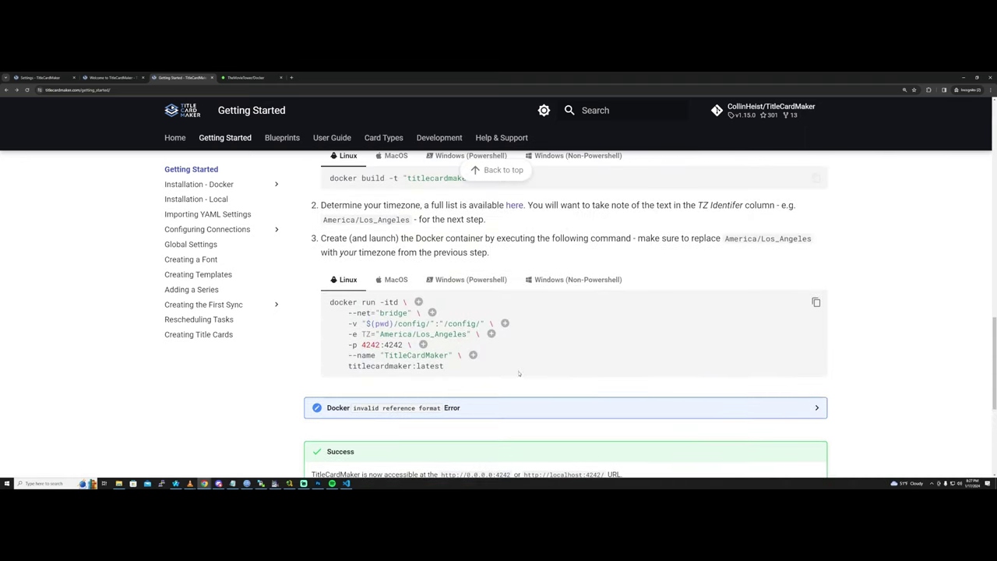
pyautogui.scroll(1, 518, 373)
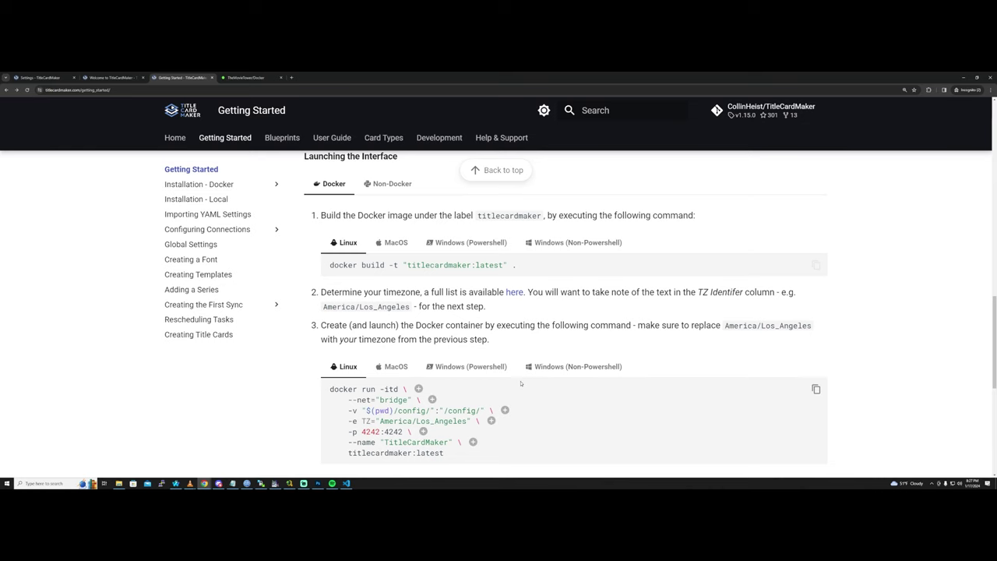
pyautogui.scroll(-1, 533, 409)
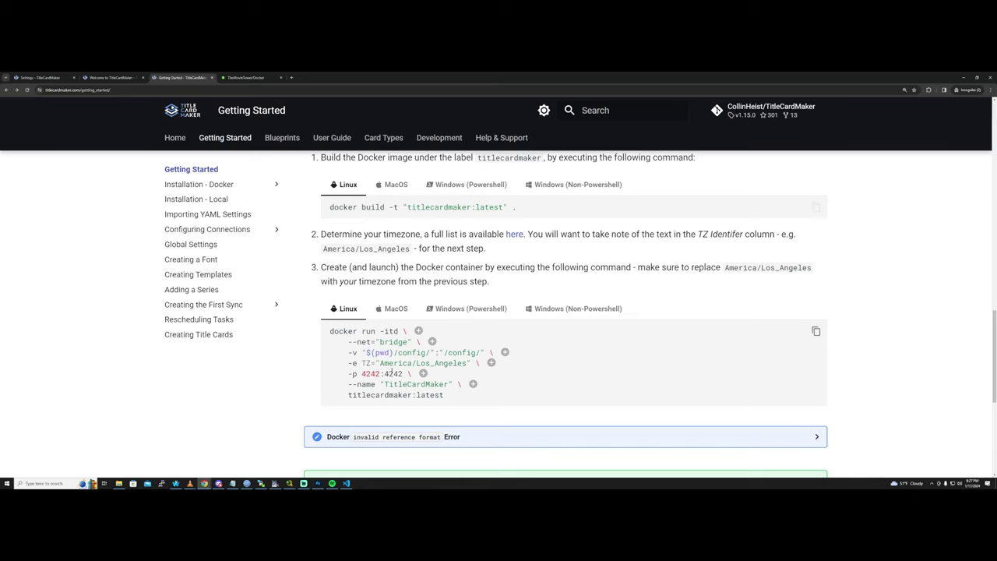
pyautogui.scroll(-3, 402, 382)
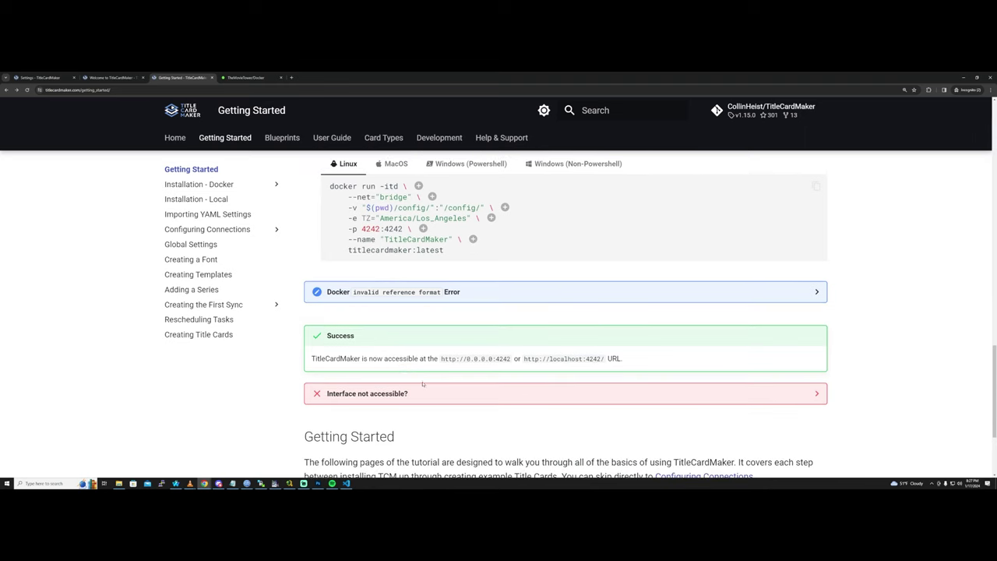
pyautogui.scroll(5, 458, 395)
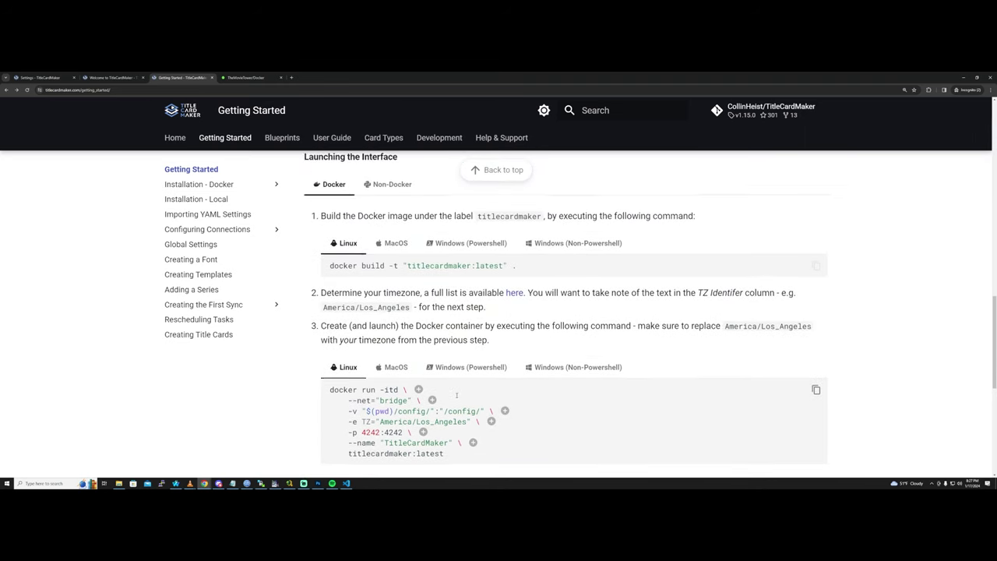
pyautogui.scroll(-5, 458, 393)
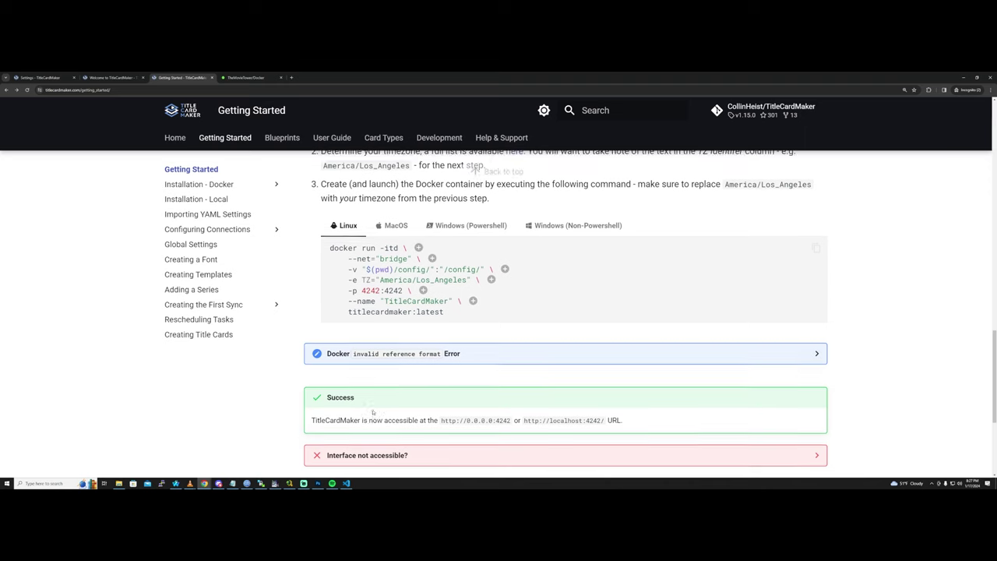
# - Highlight the guide's docker build command for titlecardmaker:latest and return to the compose file in Unraid
pyautogui.scroll(2, 376, 409)
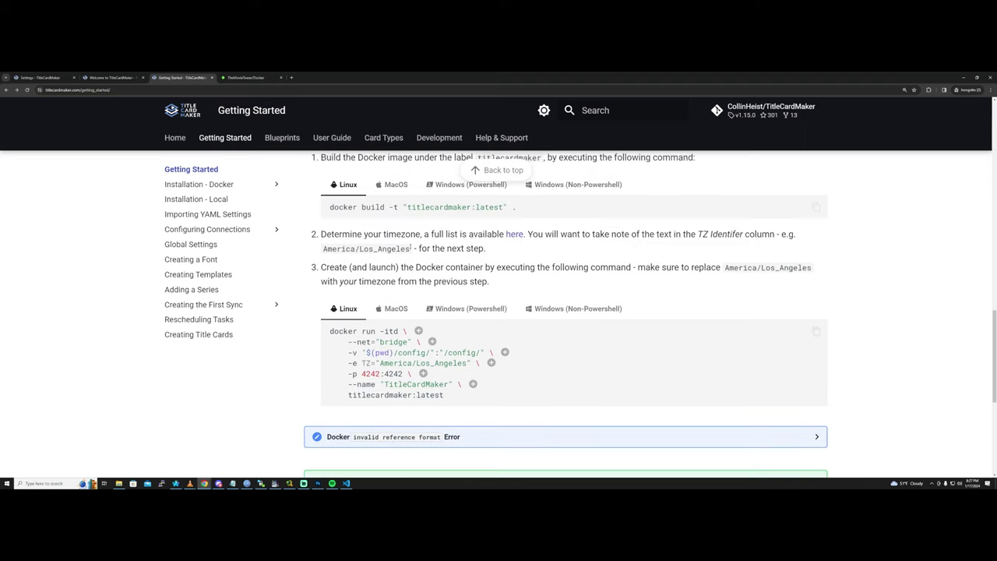
pyautogui.moveTo(518, 207); pyautogui.dragTo(329, 207)
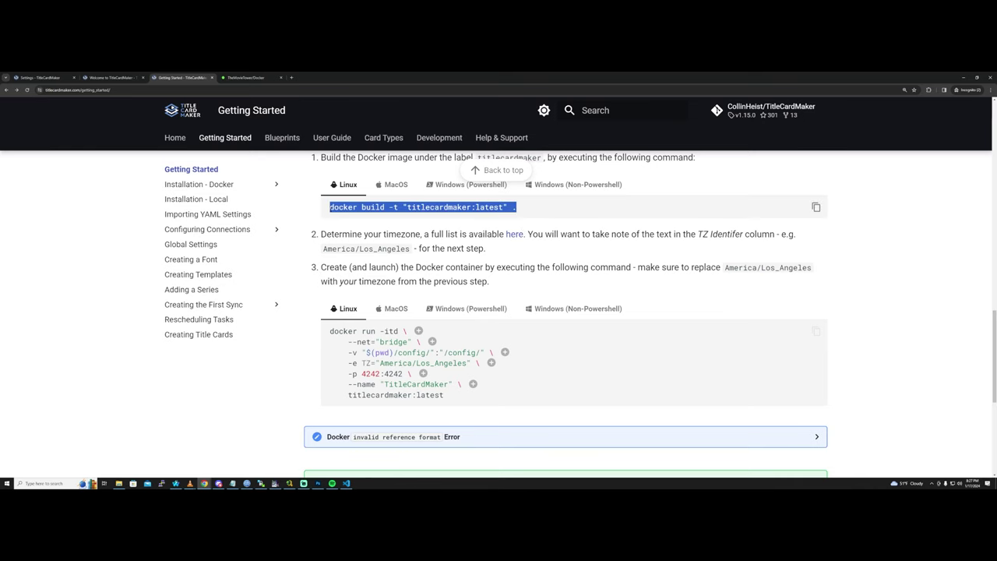
pyautogui.hotkey('ctrl', 'Tab')
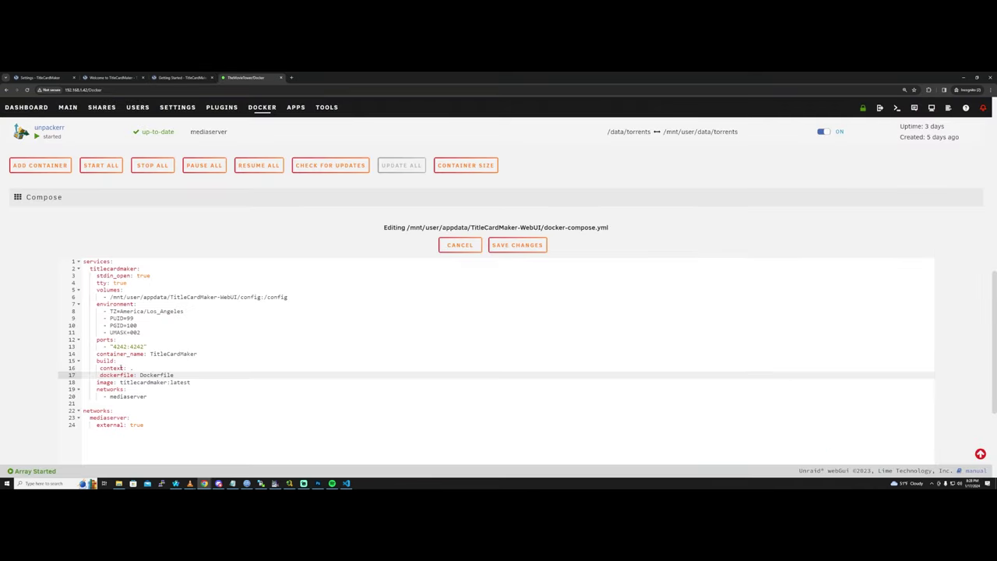
# - Examine the build section of the compose file, highlighting its context and dockerfile entries and the compose file's path
pyautogui.scroll(-1, 121, 366)
pyautogui.moveTo(97, 332); pyautogui.dragTo(170, 345)
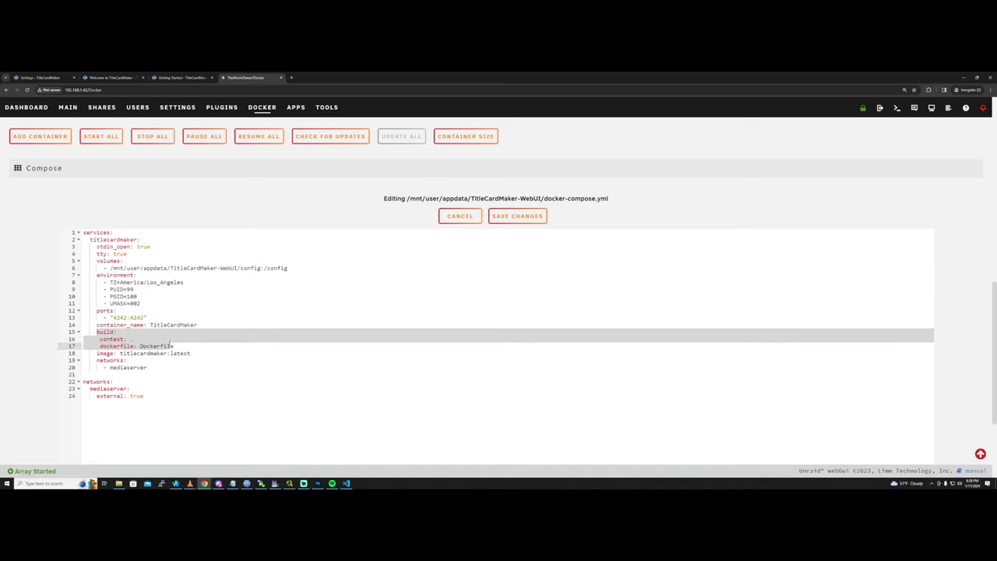
pyautogui.click(134, 339)
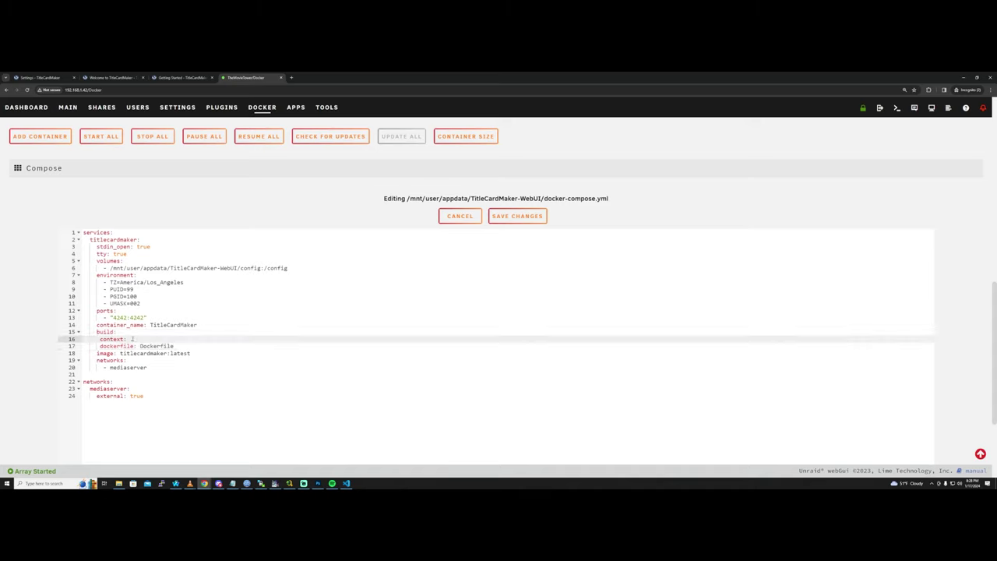
pyautogui.moveTo(585, 198); pyautogui.dragTo(543, 198)
pyautogui.click(542, 198)
pyautogui.click(115, 345)
pyautogui.moveTo(140, 346); pyautogui.dragTo(191, 342)
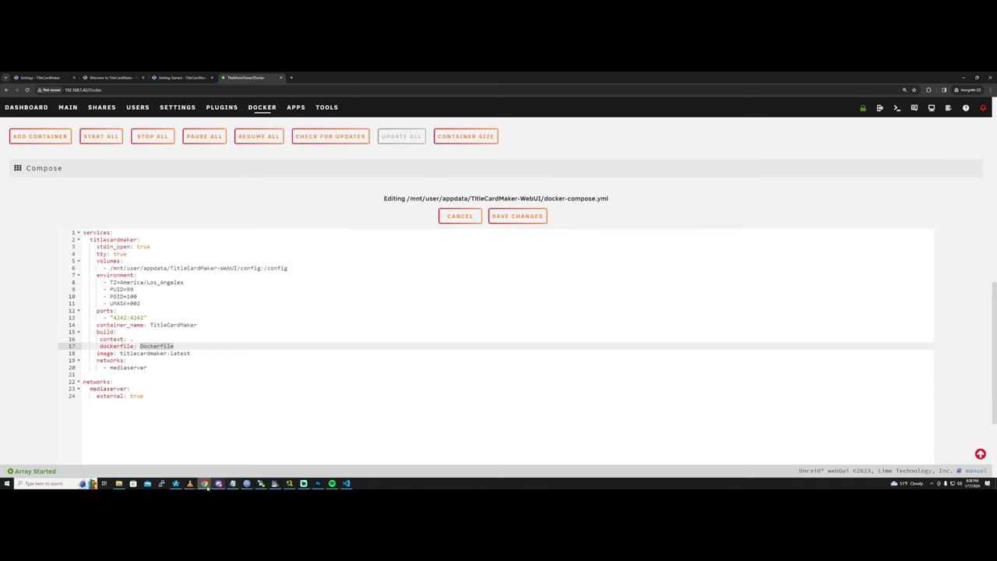
# - Locate the Dockerfile in the TitleCardMaker-WebUI folder in File Explorer and return to the compose file's image line
pyautogui.click(118, 483)
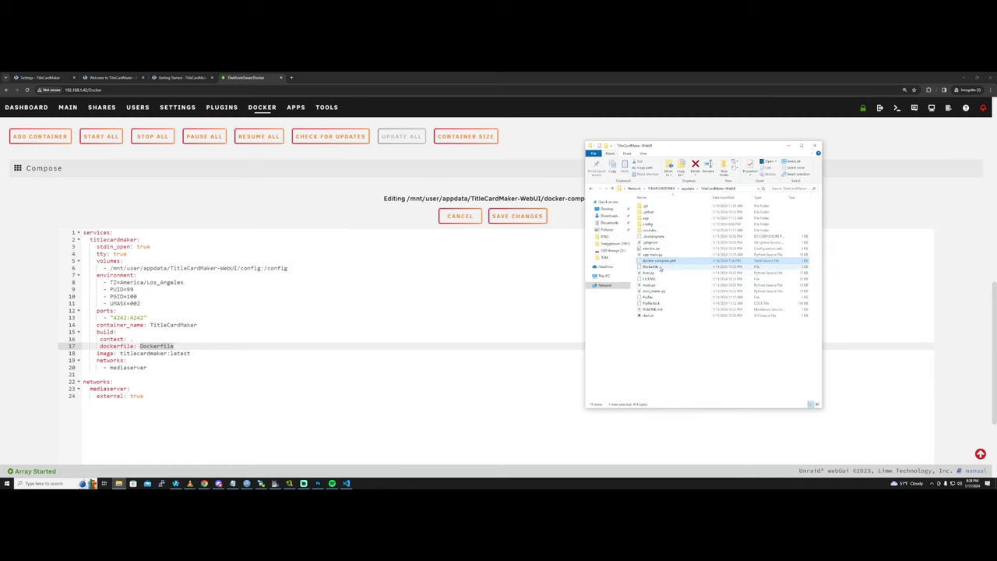
pyautogui.click(654, 268)
pyautogui.click(115, 353)
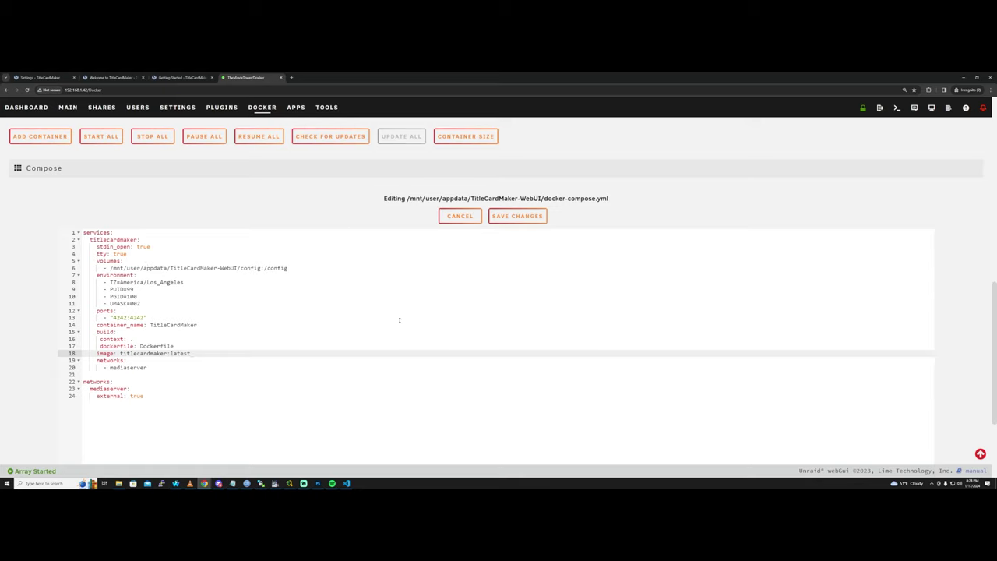
# - Remove the build, context and dockerfile lines from the titlecardmaker service in the compose file
pyautogui.moveTo(193, 353); pyautogui.dragTo(96, 339)
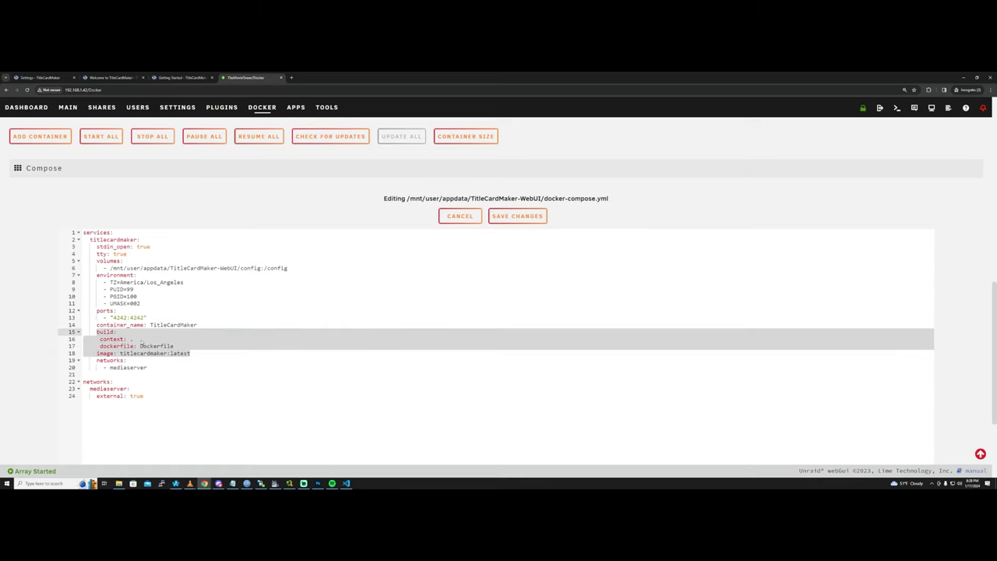
pyautogui.click(189, 339)
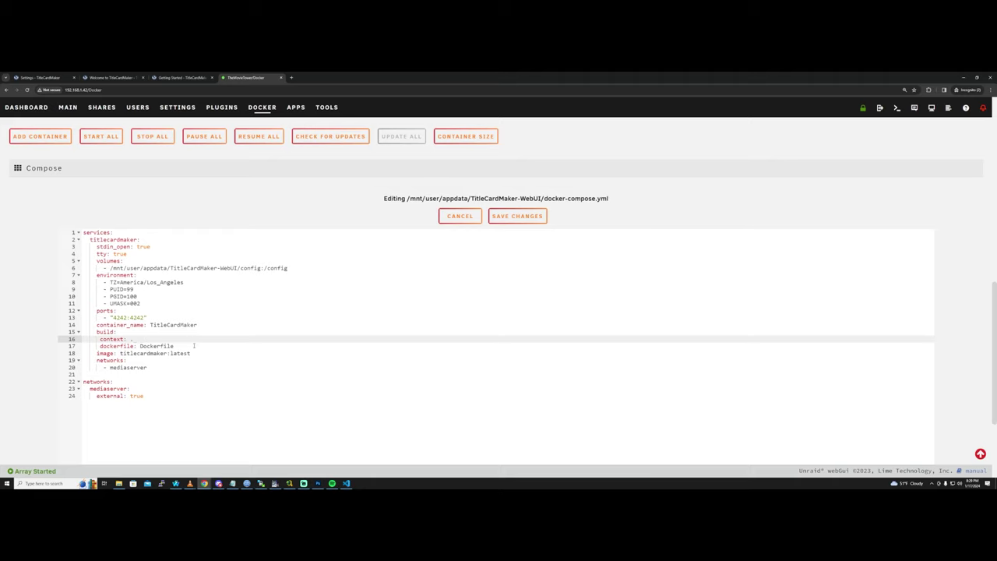
pyautogui.click(194, 346)
pyautogui.press('BackSpace')
pyautogui.press('BackSpace')
pyautogui.press('BackSpace')
pyautogui.press('BackSpace')
pyautogui.press('BackSpace')
pyautogui.press('BackSpace')
pyautogui.press('BackSpace')
pyautogui.press('BackSpace')
pyautogui.press('BackSpace')
pyautogui.press('BackSpace')
pyautogui.press('BackSpace')
pyautogui.press('BackSpace')
pyautogui.press('BackSpace')
pyautogui.press('BackSpace')
pyautogui.press('BackSpace')
pyautogui.press('BackSpace')
pyautogui.press('BackSpace')
pyautogui.press('BackSpace')
pyautogui.press('BackSpace')
pyautogui.press('BackSpace')
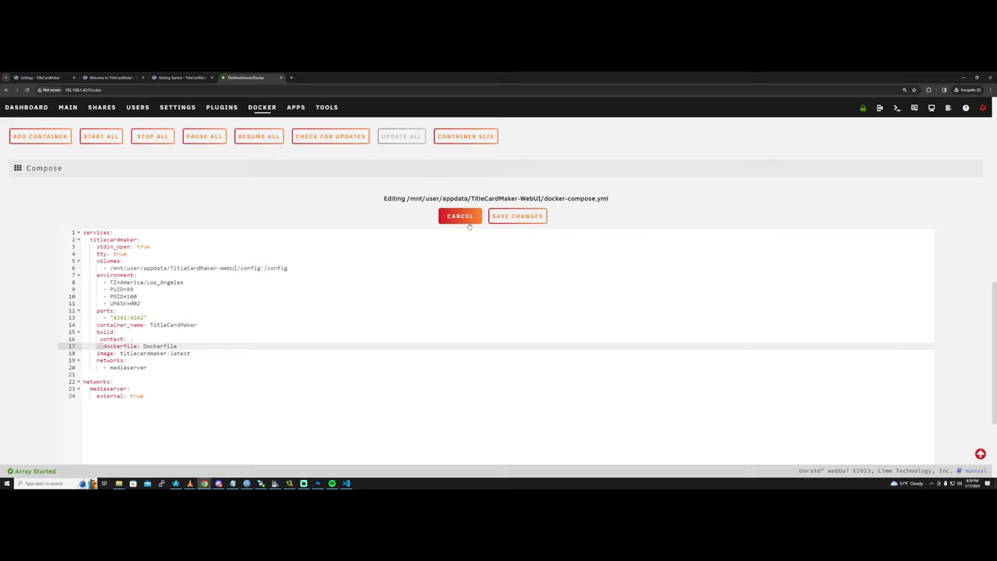
pyautogui.press('BackSpace')
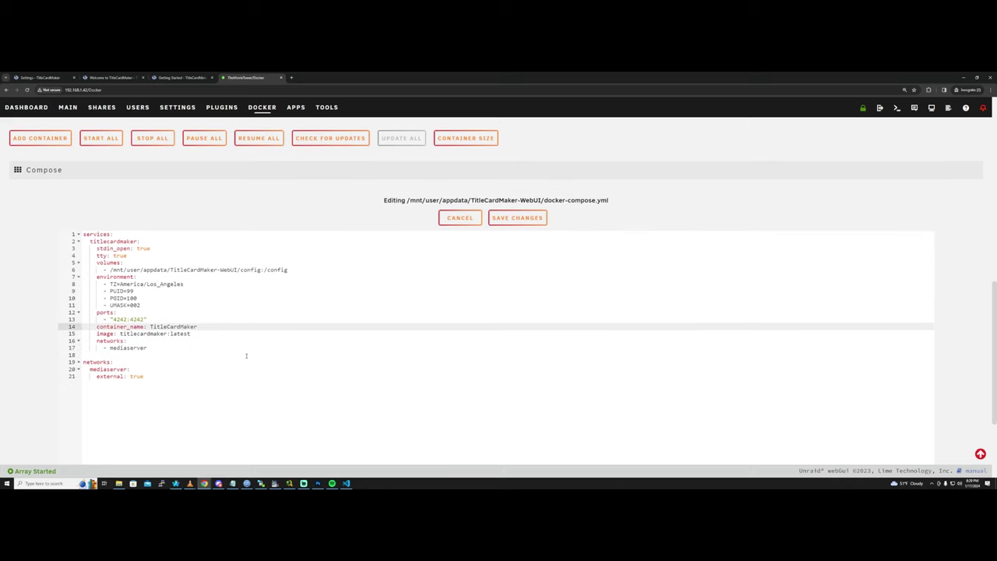
# - Review the docker run command in the Getting Started guide for comparison and return to the compose file
pyautogui.scroll(1, 189, 350)
pyautogui.scroll(-1, 189, 349)
pyautogui.click(170, 379)
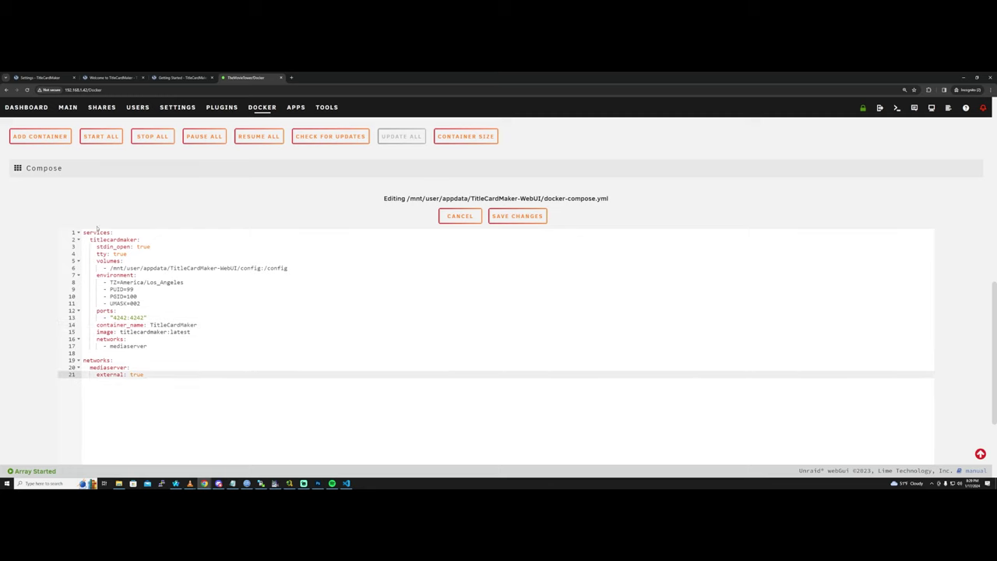
pyautogui.click(181, 77)
pyautogui.scroll(1, 444, 345)
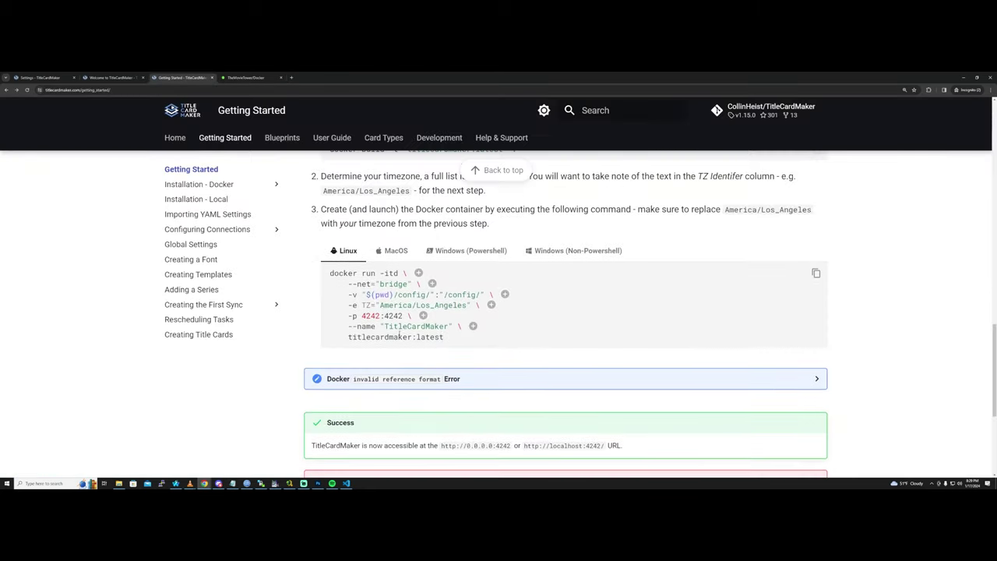
pyautogui.moveTo(357, 272); pyautogui.dragTo(454, 340)
pyautogui.click(454, 340)
pyautogui.click(232, 78)
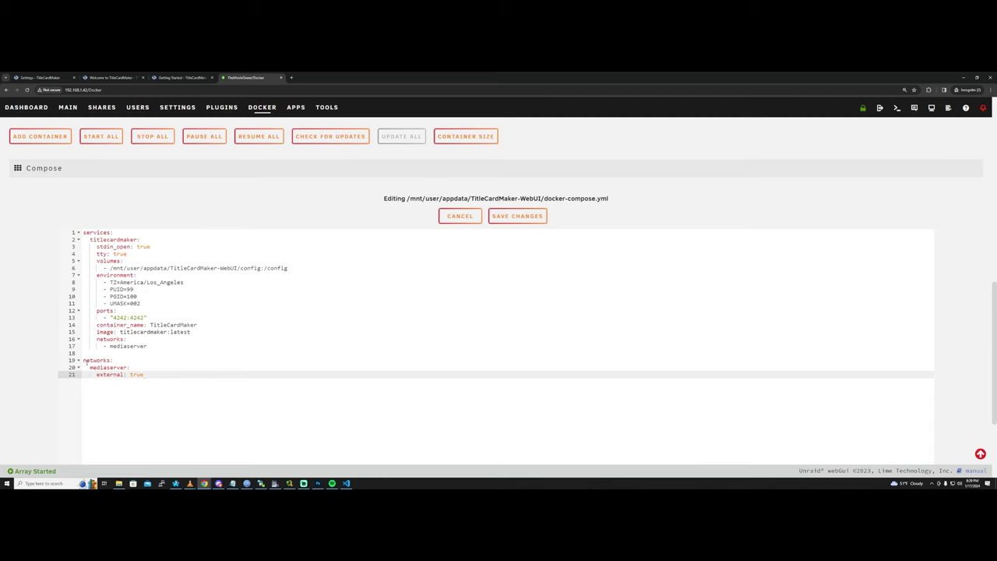
# - Examine the service's networks entry and the external mediaserver network definition in the compose file
pyautogui.scroll(1, 84, 361)
pyautogui.moveTo(95, 426); pyautogui.dragTo(149, 432)
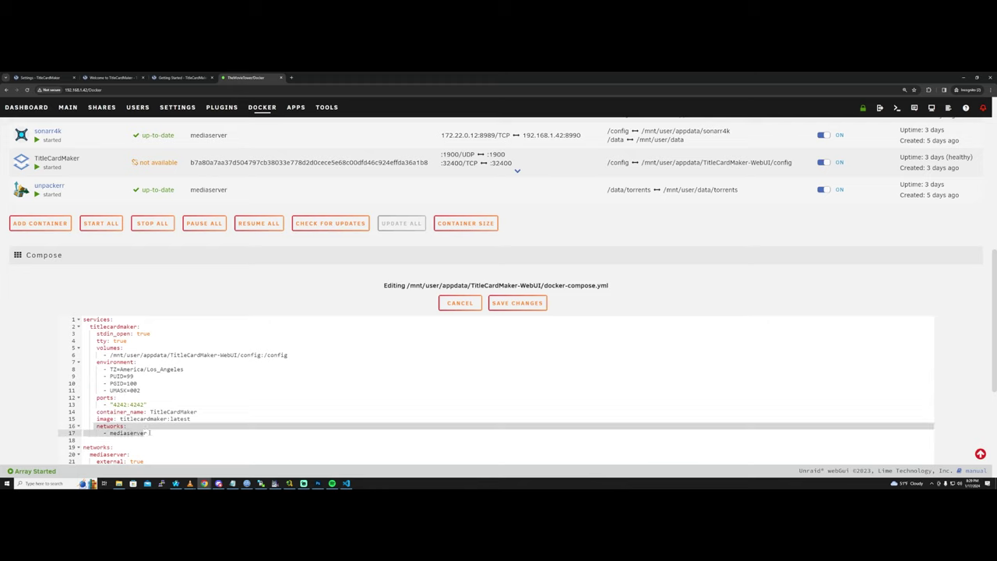
pyautogui.click(110, 433)
pyautogui.scroll(-1, 93, 390)
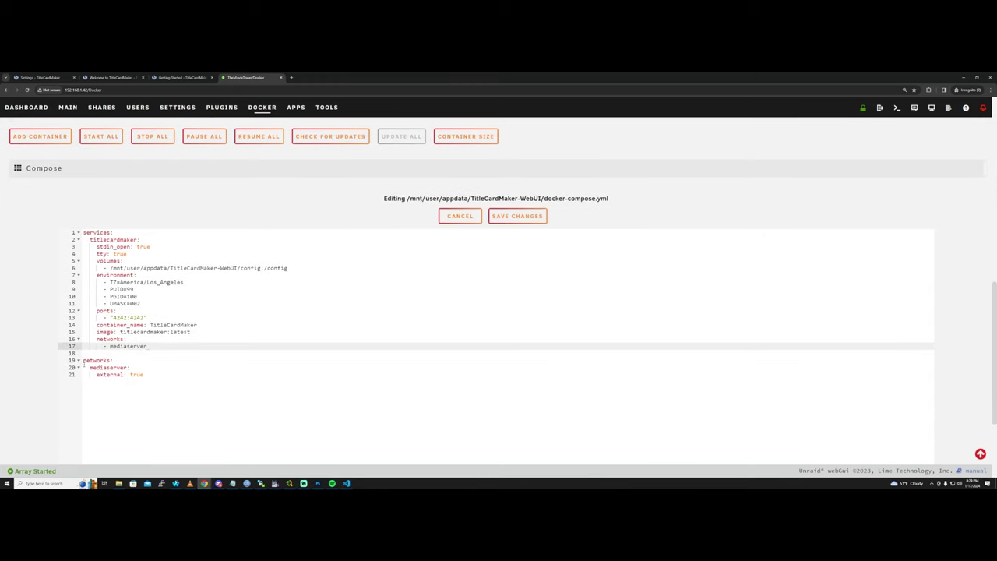
pyautogui.moveTo(150, 382); pyautogui.dragTo(158, 346)
pyautogui.click(104, 346)
pyautogui.moveTo(85, 360); pyautogui.dragTo(156, 375)
pyautogui.doubleClick(164, 375)
pyautogui.click(166, 375)
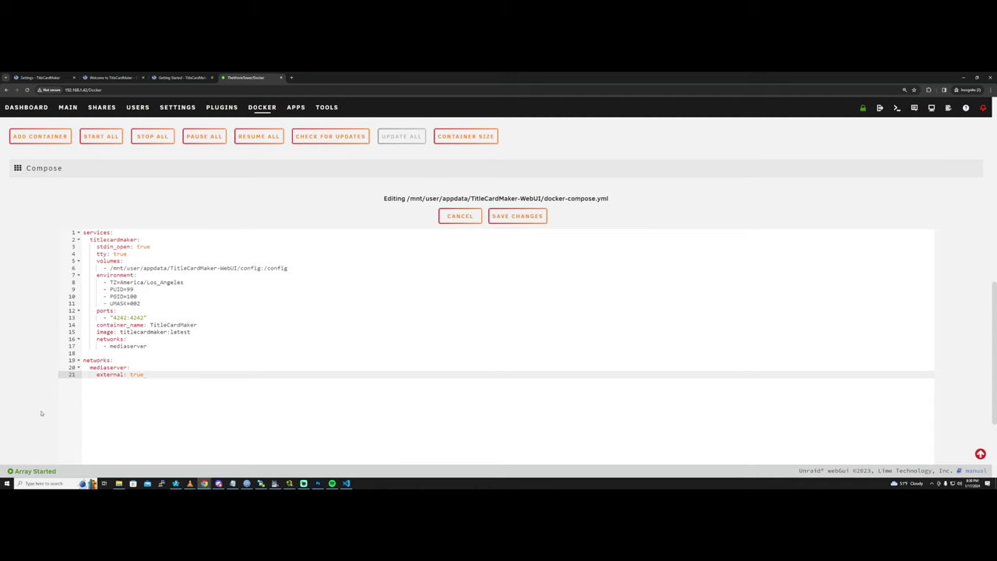
# - Review the TZ environment variable and the volumes mapping of the config folder in the compose file
pyautogui.scroll(2, 126, 400)
pyautogui.scroll(-2, 161, 297)
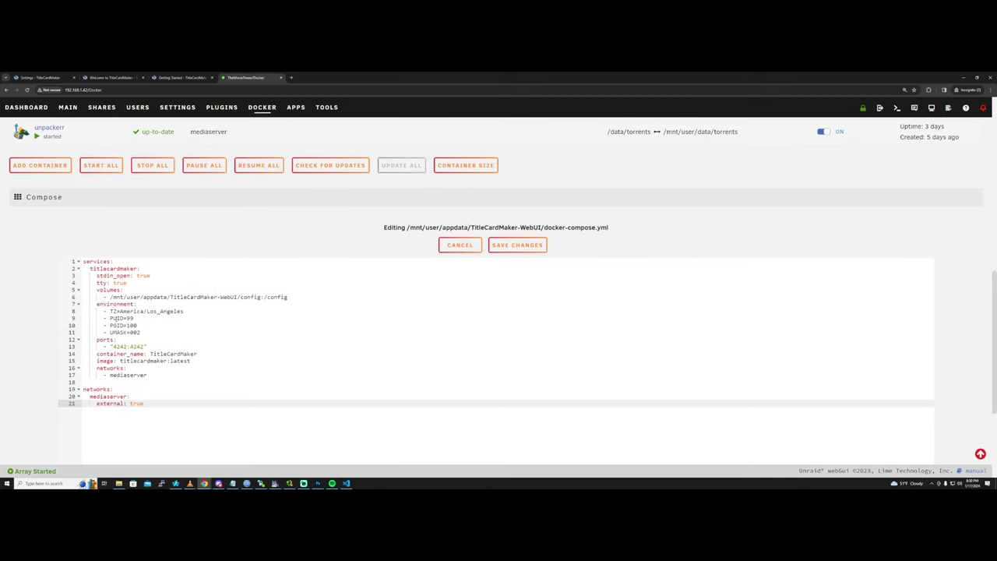
pyautogui.moveTo(186, 311); pyautogui.dragTo(106, 311)
pyautogui.click(222, 304)
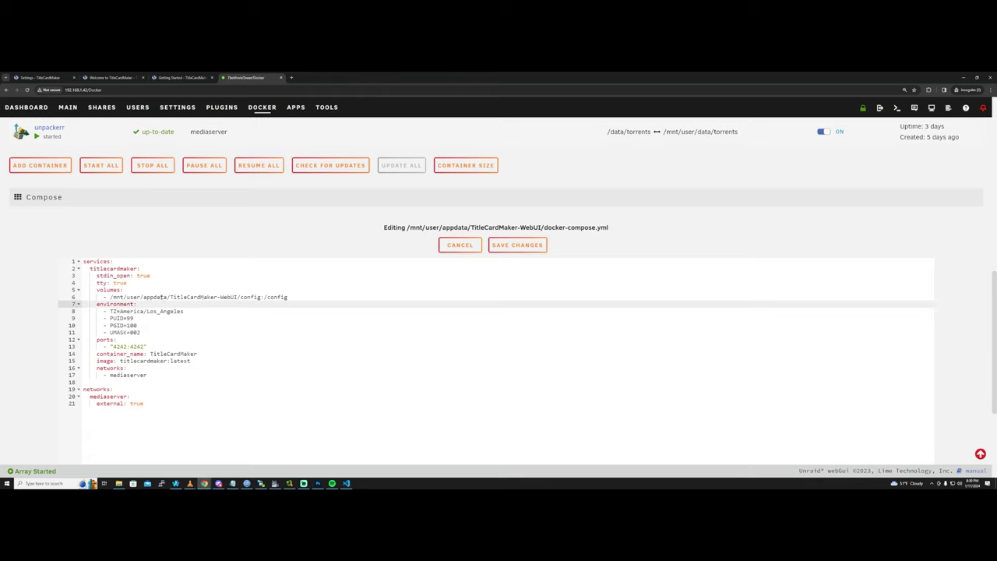
pyautogui.moveTo(97, 289); pyautogui.dragTo(294, 299)
pyautogui.click(302, 298)
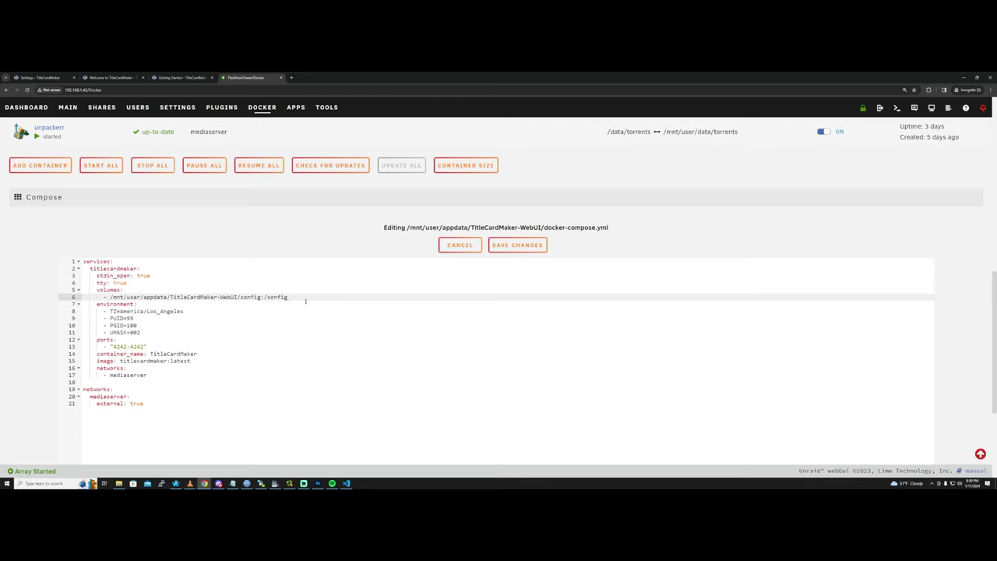
pyautogui.press('Up')
pyautogui.press('Up')
pyautogui.press('Down')
pyautogui.press('Down')
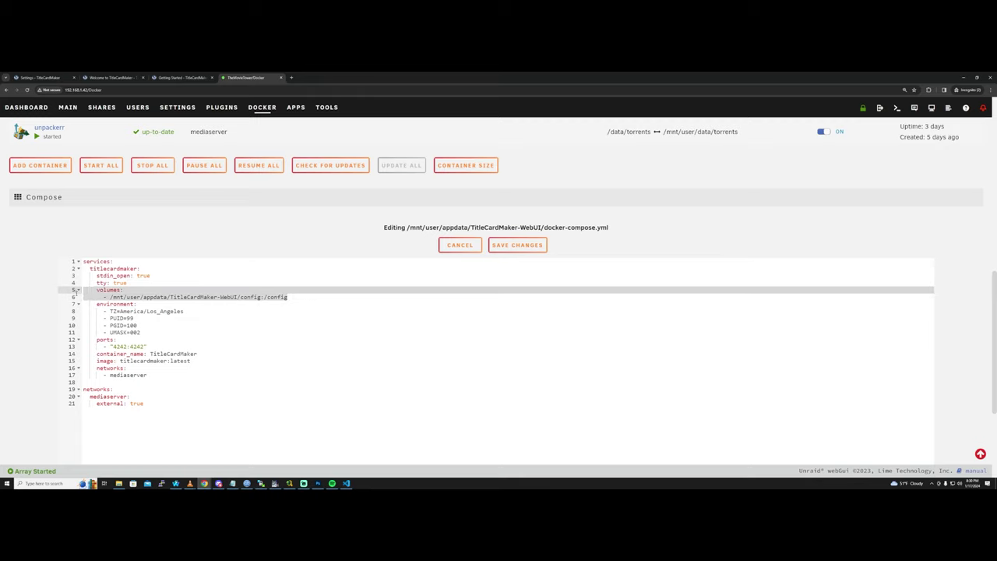
pyautogui.click(149, 296)
pyautogui.scroll(-1, 176, 328)
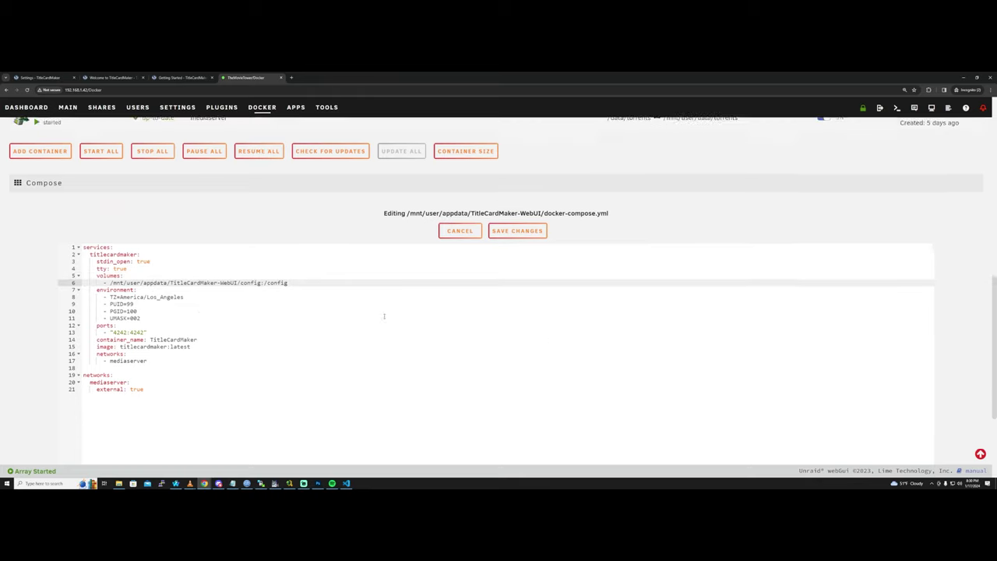
# - Close the compose file without saving its changes and bring up the Unraid terminal window
pyautogui.click(460, 158)
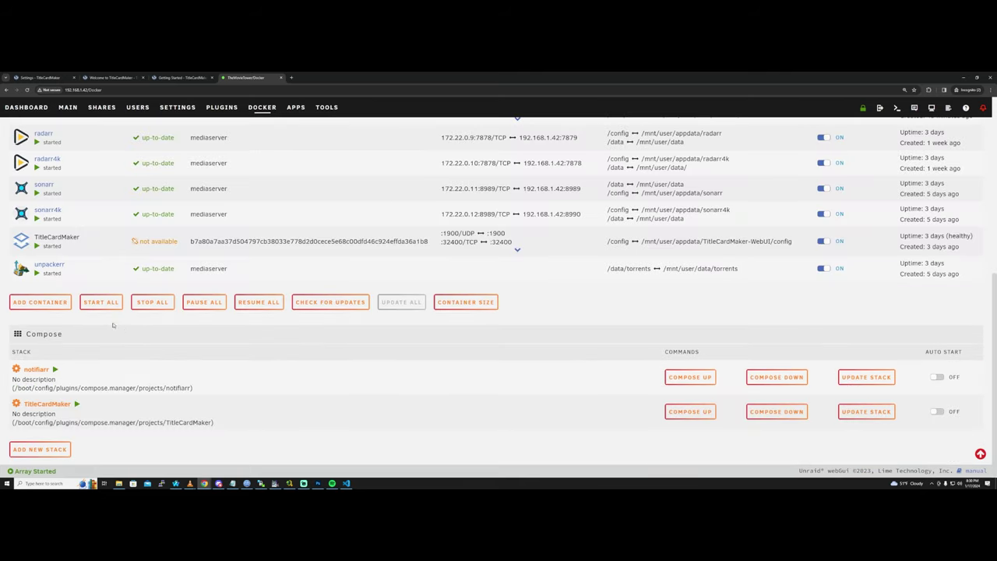
pyautogui.hotkey('alt', 'Tab')
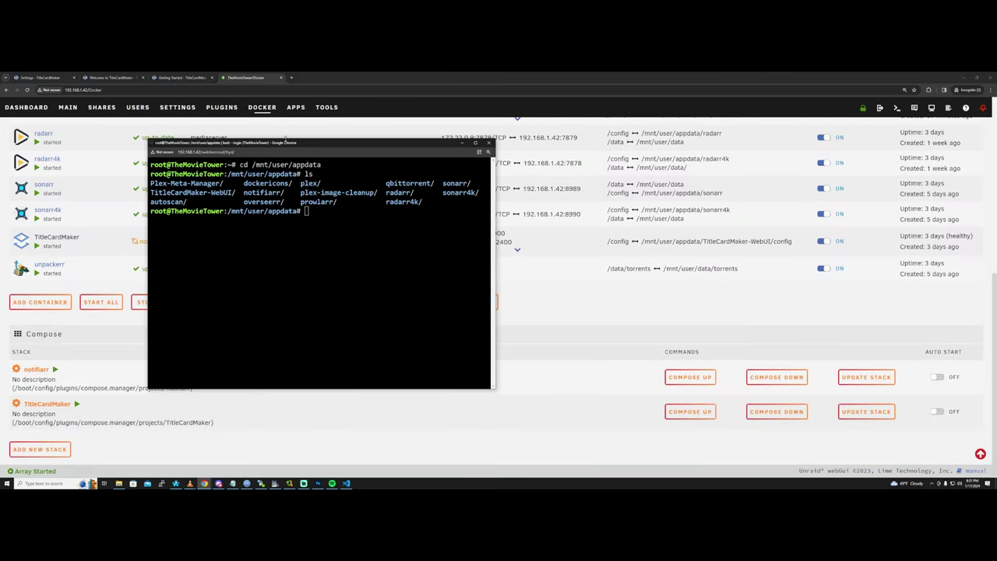
pyautogui.moveTo(282, 145); pyautogui.dragTo(534, 192)
# - Copy the Linux docker build command for titlecardmaker:latest from the guide and paste it at the terminal prompt
pyautogui.click(181, 77)
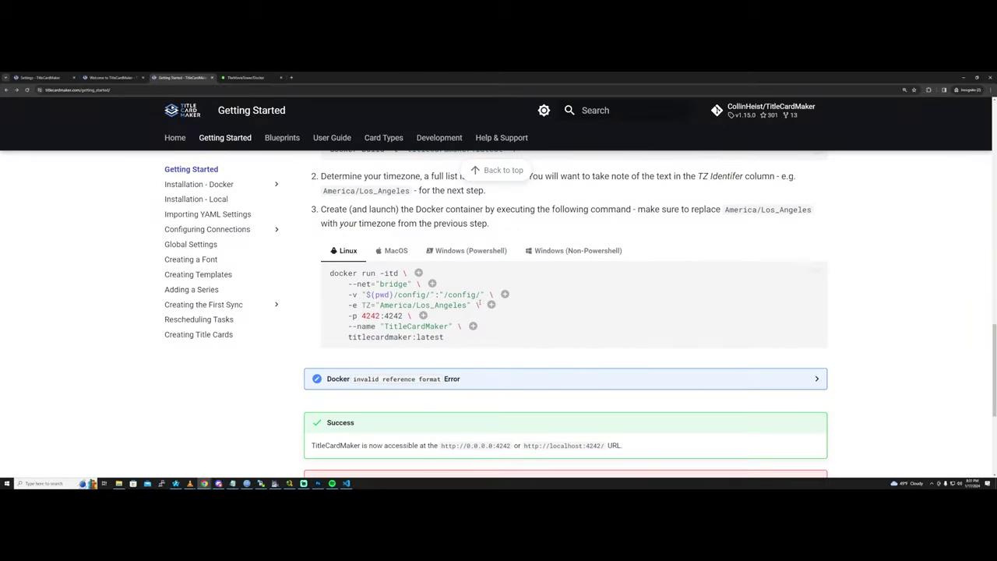
pyautogui.scroll(1, 435, 341)
pyautogui.scroll(2, 434, 341)
pyautogui.moveTo(517, 381); pyautogui.dragTo(324, 388)
pyautogui.hotkey('ctrl', 'c')
pyautogui.hotkey('alt', 'Tab')
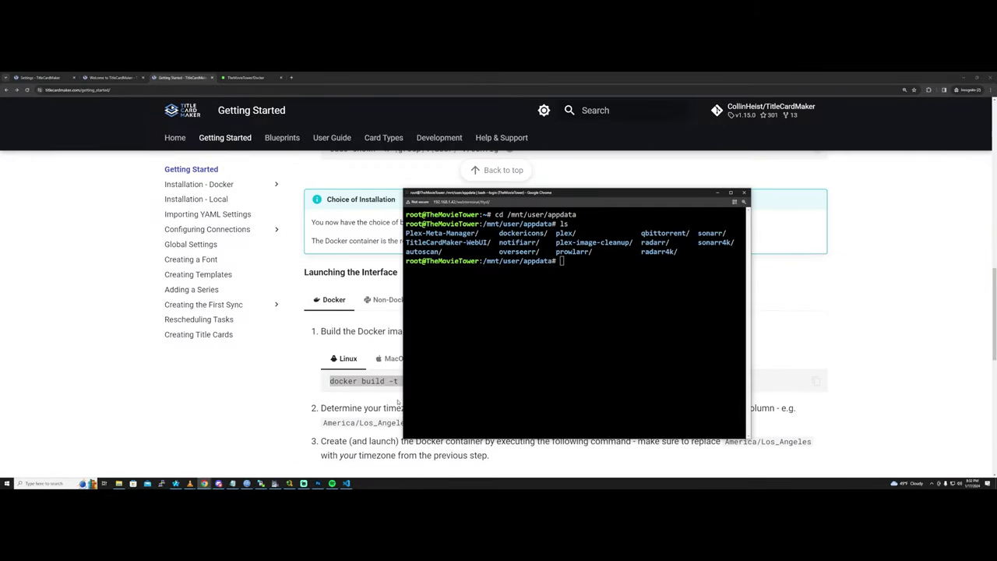
pyautogui.rightClick(608, 281)
pyautogui.click(618, 335)
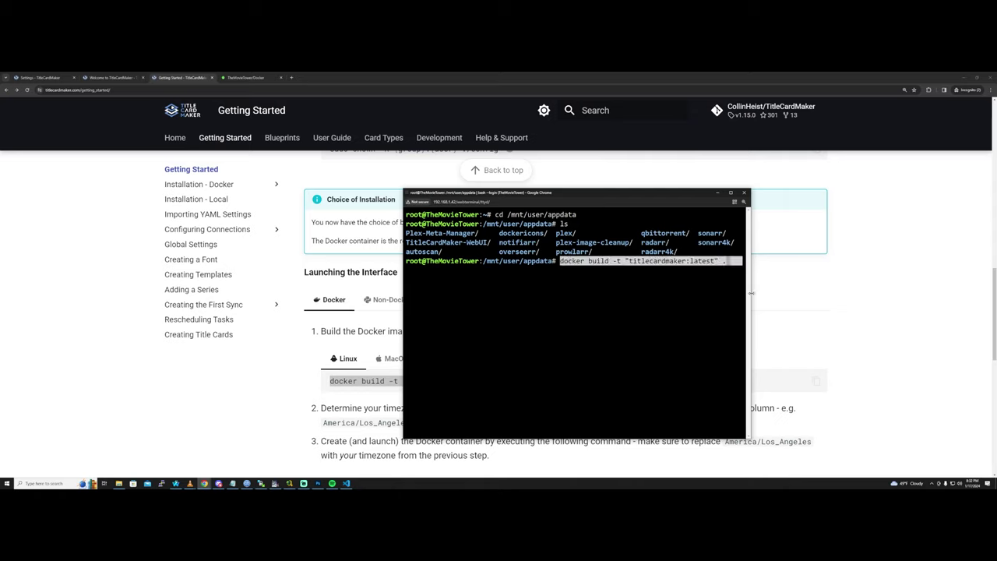
# - Clear the pasted docker build command from the terminal prompt without running it
pyautogui.press('BackSpace')
pyautogui.press('BackSpace')
pyautogui.press('BackSpace')
pyautogui.press('BackSpace')
pyautogui.press('BackSpace')
pyautogui.press('BackSpace')
pyautogui.press('BackSpace')
pyautogui.press('BackSpace')
pyautogui.press('BackSpace')
pyautogui.press('BackSpace')
pyautogui.press('BackSpace')
pyautogui.press('BackSpace')
pyautogui.press('BackSpace')
pyautogui.press('BackSpace')
pyautogui.press('BackSpace')
pyautogui.press('BackSpace')
pyautogui.press('BackSpace')
pyautogui.press('BackSpace')
pyautogui.press('BackSpace')
pyautogui.press('BackSpace')
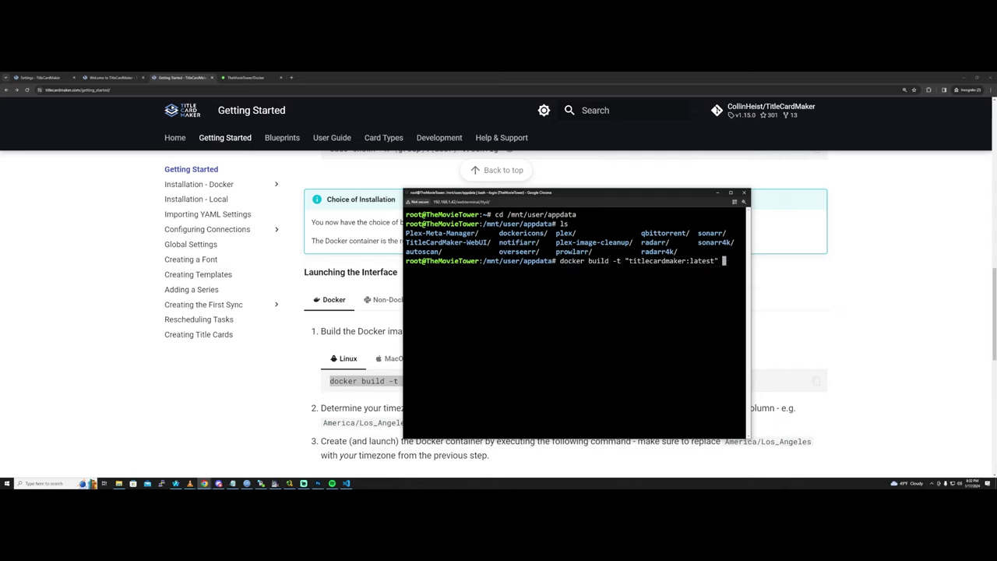
pyautogui.press('BackSpace')
pyautogui.press('BackSpace')
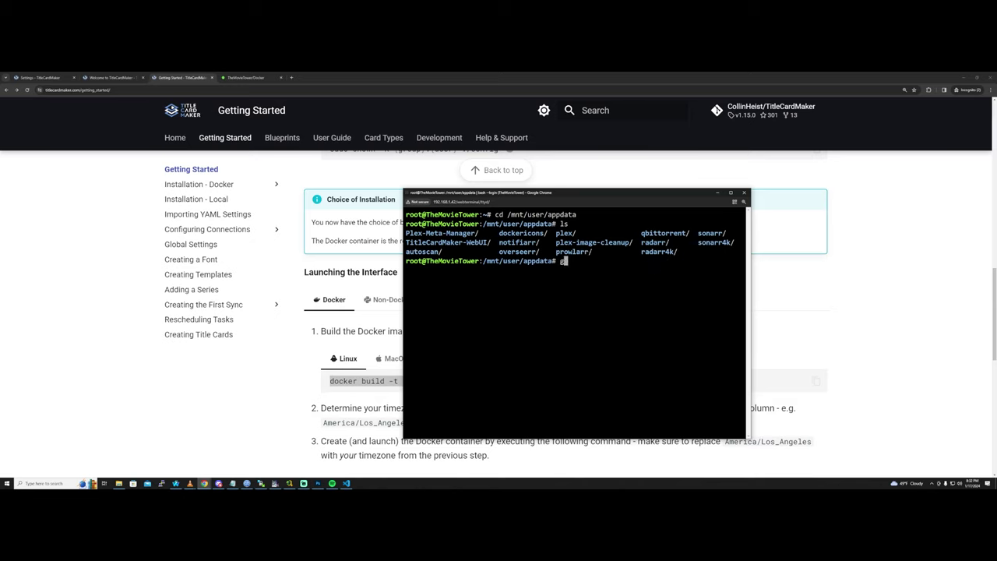
pyautogui.write('git pull')
pyautogui.press('BackSpace')
pyautogui.press('BackSpace')
pyautogui.press('BackSpace')
pyautogui.press('BackSpace')
pyautogui.press('BackSpace')
pyautogui.press('BackSpace')
pyautogui.press('BackSpace')
pyautogui.press('BackSpace')
# - Change to the TitleCardMaker-WebUI folder in the terminal, run git pull and go through its output
pyautogui.write('cd TitleCardMaker-WebUI')
pyautogui.press('Return')
pyautogui.write('GI')
pyautogui.press('BackSpace')
pyautogui.press('BackSpace')
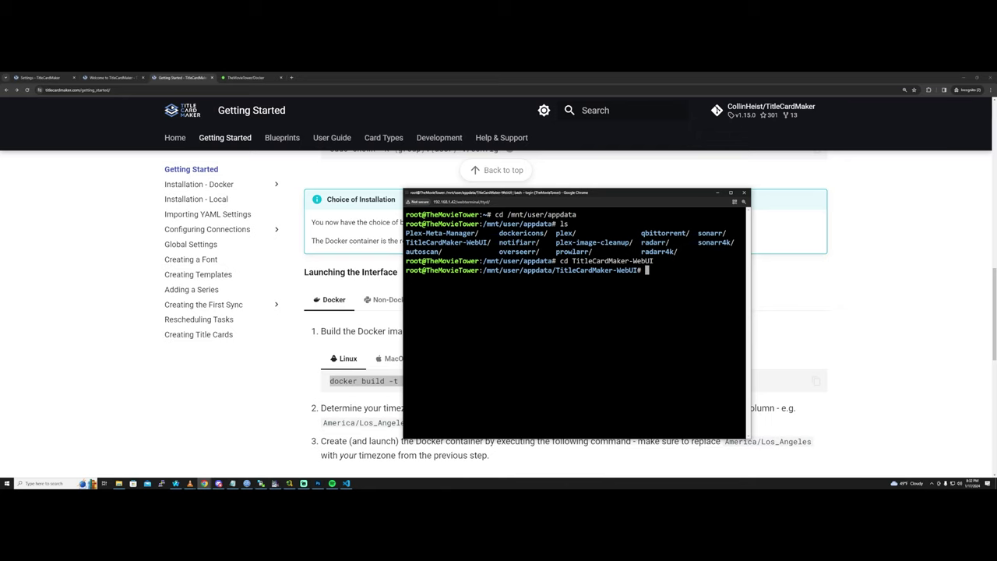
pyautogui.write('git pull')
pyautogui.press('Return')
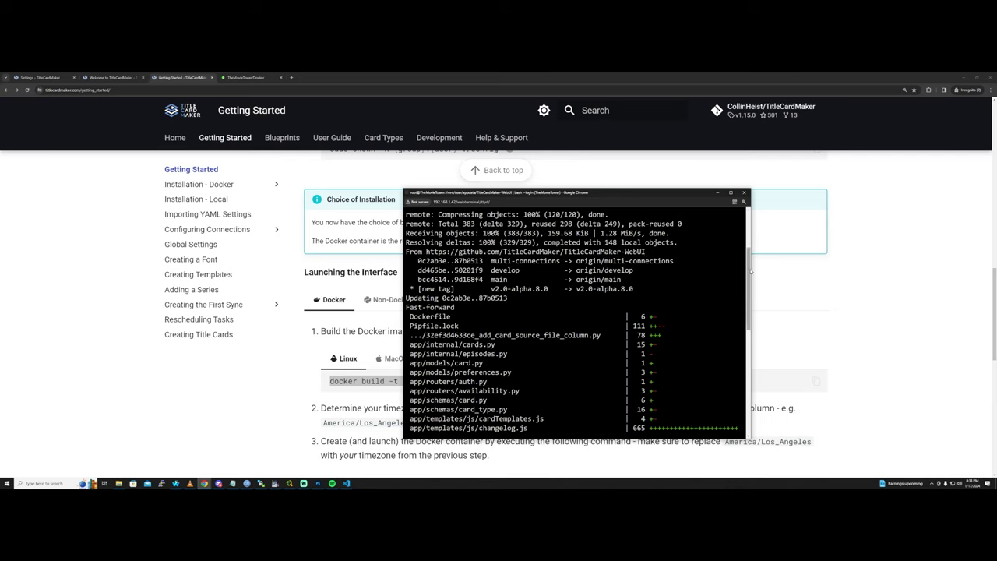
pyautogui.moveTo(750, 271); pyautogui.dragTo(758, 394)
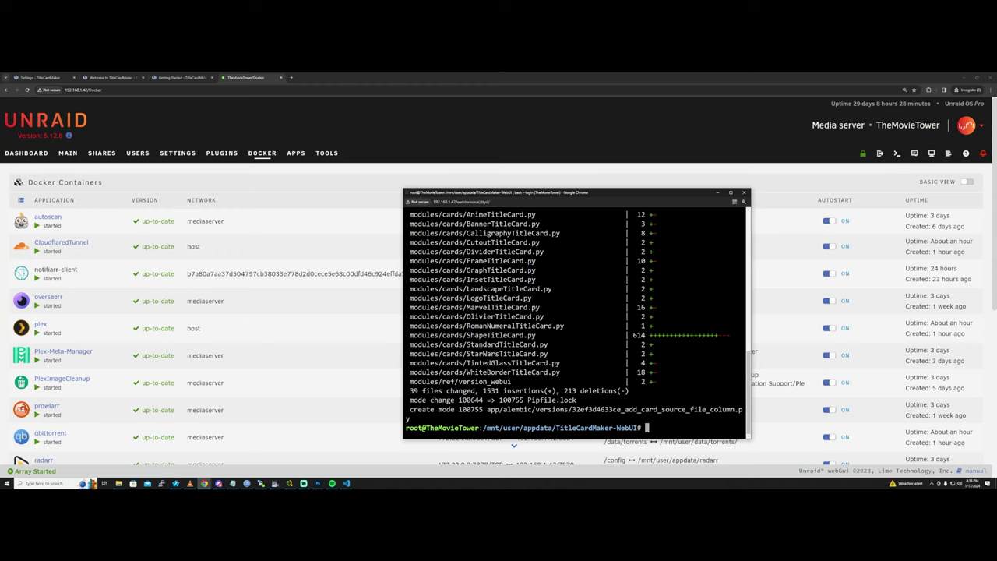
# - Copy the guide's docker build -t "titlecardmaker:latest" . command and paste it at the TitleCardMaker-WebUI prompt in the terminal
pyautogui.click(195, 78)
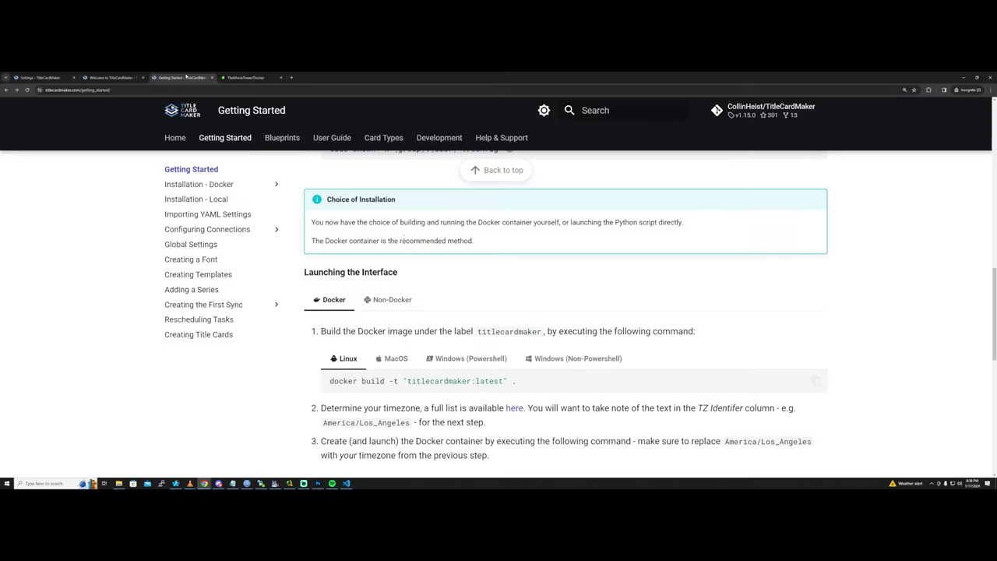
pyautogui.scroll(-2, 515, 303)
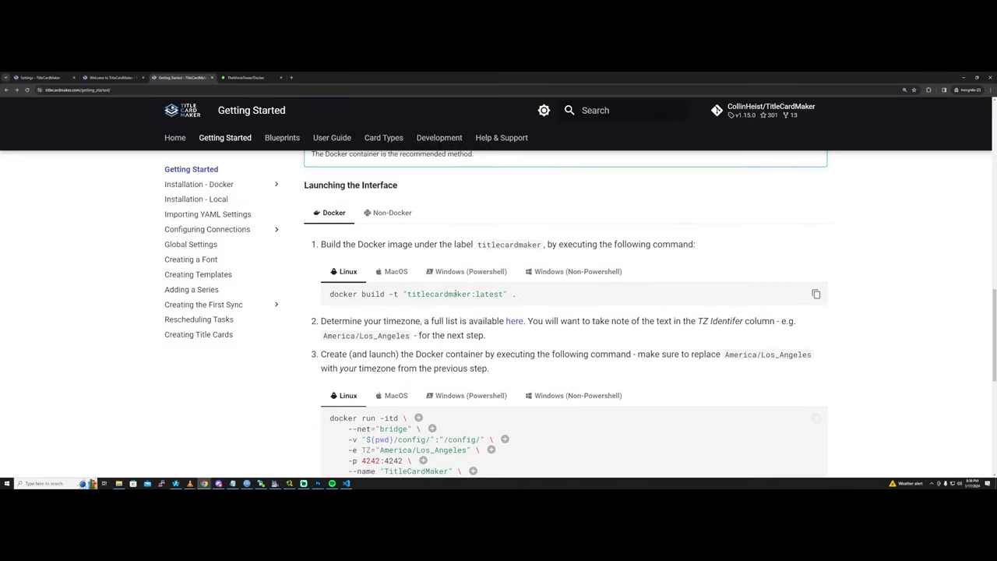
pyautogui.moveTo(517, 296); pyautogui.dragTo(328, 296)
pyautogui.rightClick(331, 299)
pyautogui.click(350, 303)
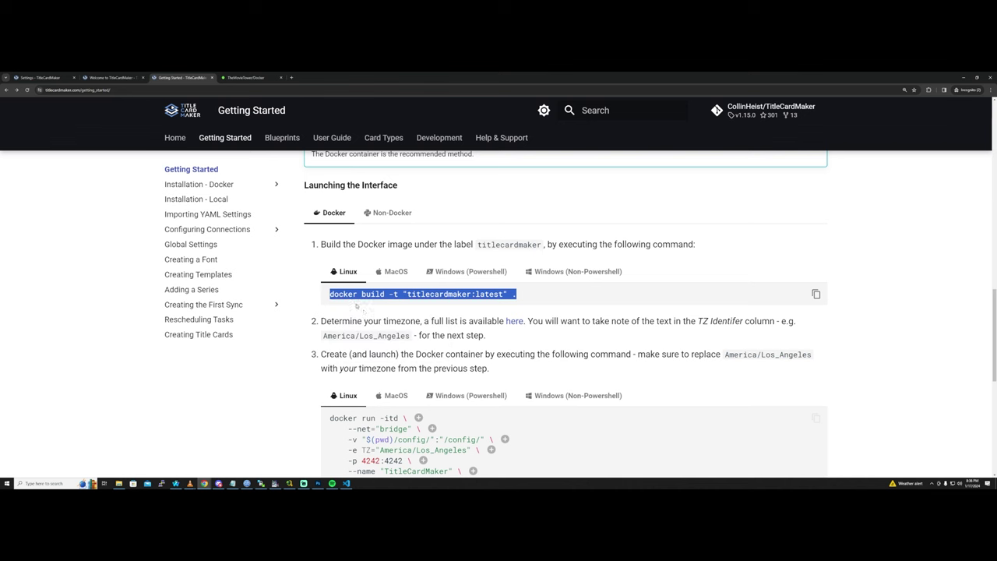
pyautogui.click(816, 294)
pyautogui.hotkey('alt', 'Tab')
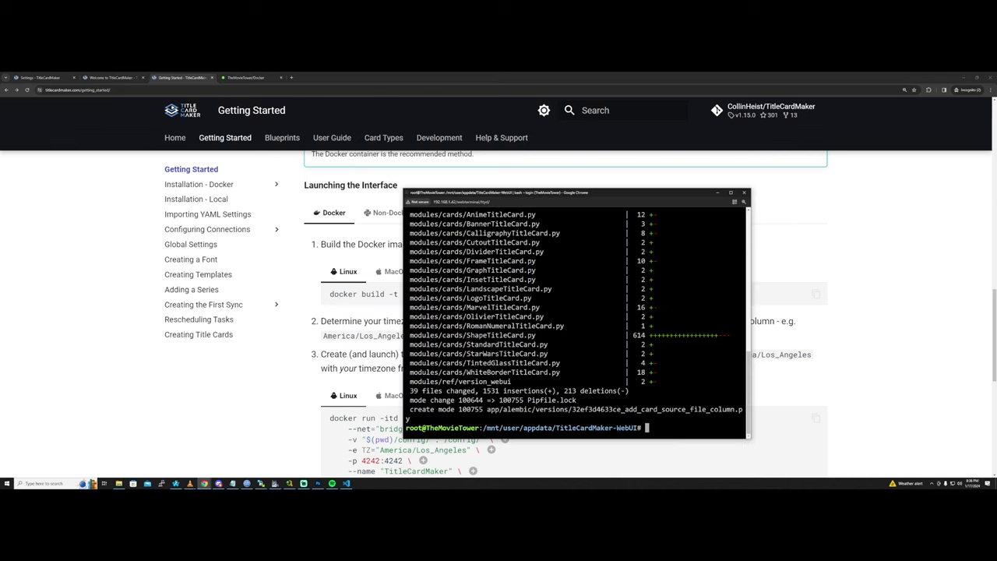
pyautogui.rightClick(665, 307)
pyautogui.click(689, 364)
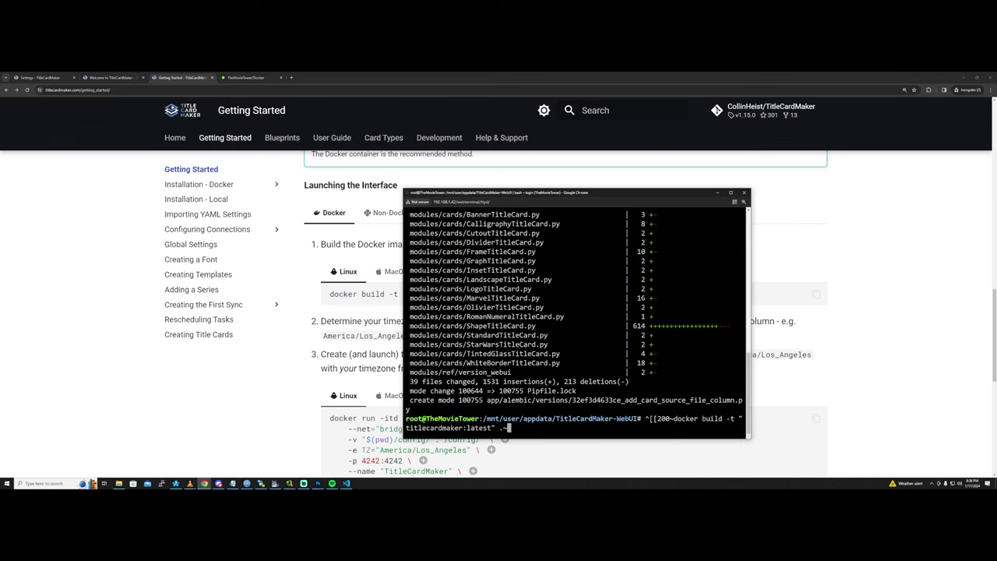
# - Clear the pasted docker build text, including its stray escape characters, from the TitleCardMaker-WebUI prompt
pyautogui.press('BackSpace')
pyautogui.press('BackSpace')
pyautogui.press('BackSpace')
pyautogui.press('BackSpace')
pyautogui.press('BackSpace')
pyautogui.press('BackSpace')
pyautogui.press('BackSpace')
pyautogui.press('BackSpace')
pyautogui.press('BackSpace')
pyautogui.press('BackSpace')
pyautogui.press('BackSpace')
pyautogui.press('BackSpace')
pyautogui.press('BackSpace')
pyautogui.press('BackSpace')
pyautogui.press('BackSpace')
pyautogui.press('BackSpace')
pyautogui.press('BackSpace')
pyautogui.press('BackSpace')
pyautogui.press('BackSpace')
pyautogui.press('BackSpace')
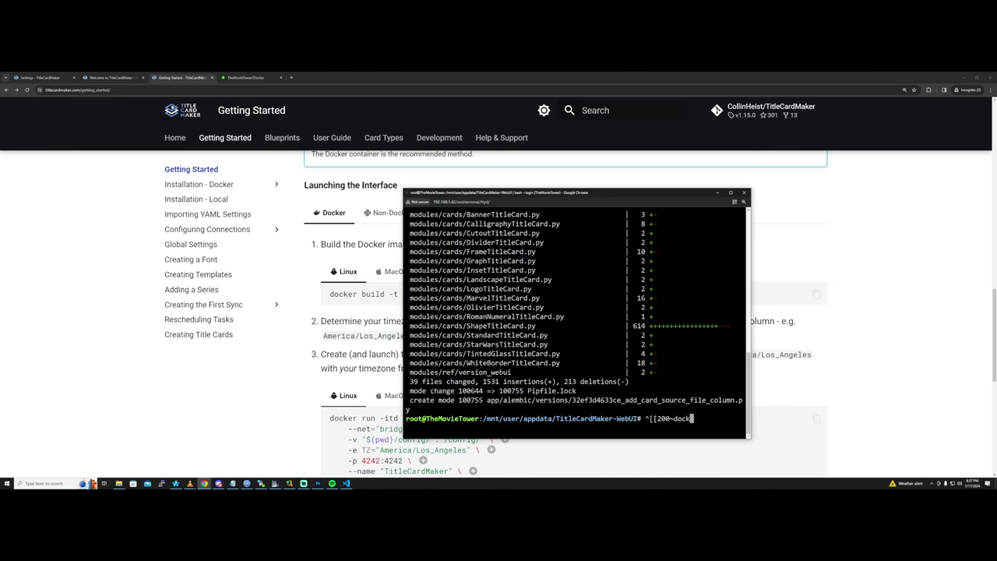
pyautogui.press('BackSpace')
pyautogui.press('BackSpace')
pyautogui.press('BackSpace')
pyautogui.press('BackSpace')
pyautogui.press('BackSpace')
pyautogui.press('BackSpace')
pyautogui.press('BackSpace')
pyautogui.press('BackSpace')
pyautogui.press('BackSpace')
pyautogui.press('BackSpace')
pyautogui.press('BackSpace')
# - Try to build the image from the TitleCardMaker-WebUI folder with docker build -t "titlecardmaker:latest"
pyautogui.write('d')
pyautogui.moveTo(545, 191); pyautogui.dragTo(712, 184)
pyautogui.write('o')
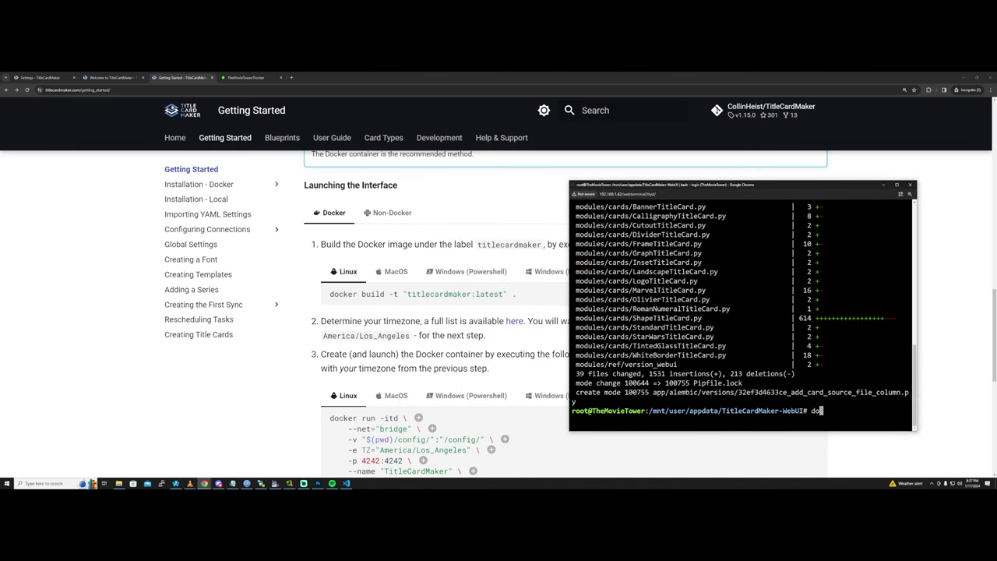
pyautogui.write('cker build -t "titlecardm')
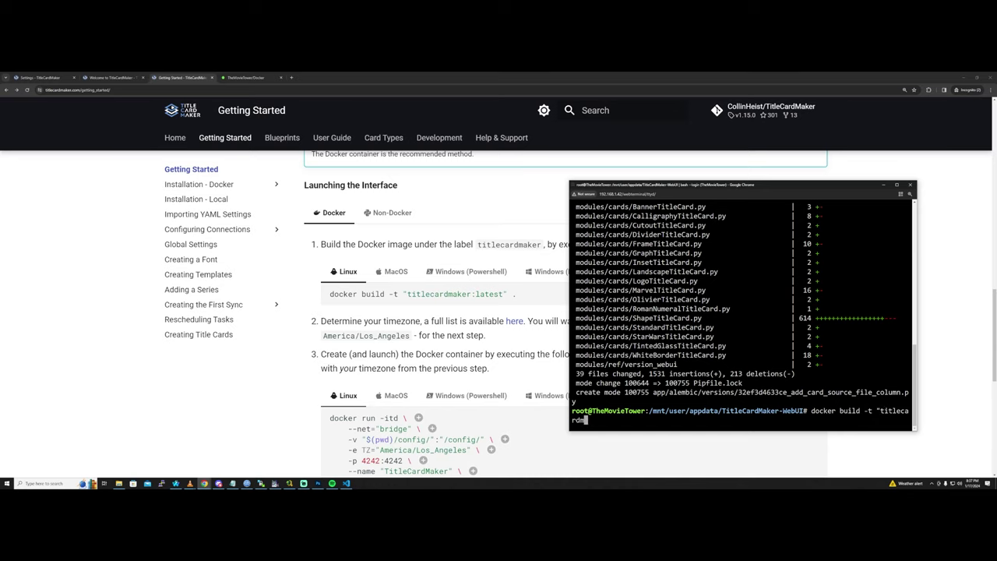
pyautogui.write('aker:latest"')
pyautogui.press('Return')
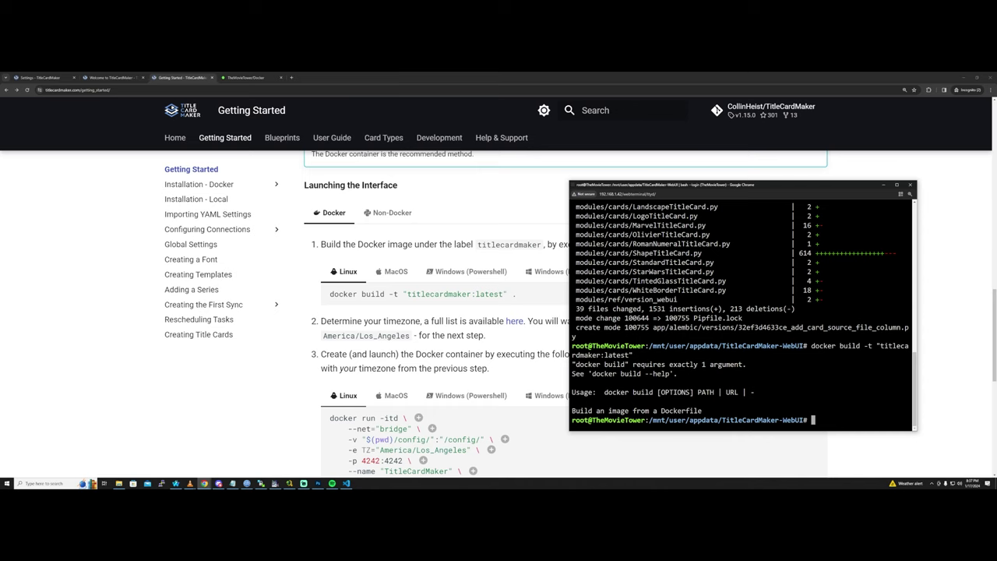
# - Rerun the docker build command with the current folder "." added as the build path
pyautogui.press('Up')
pyautogui.write('.')
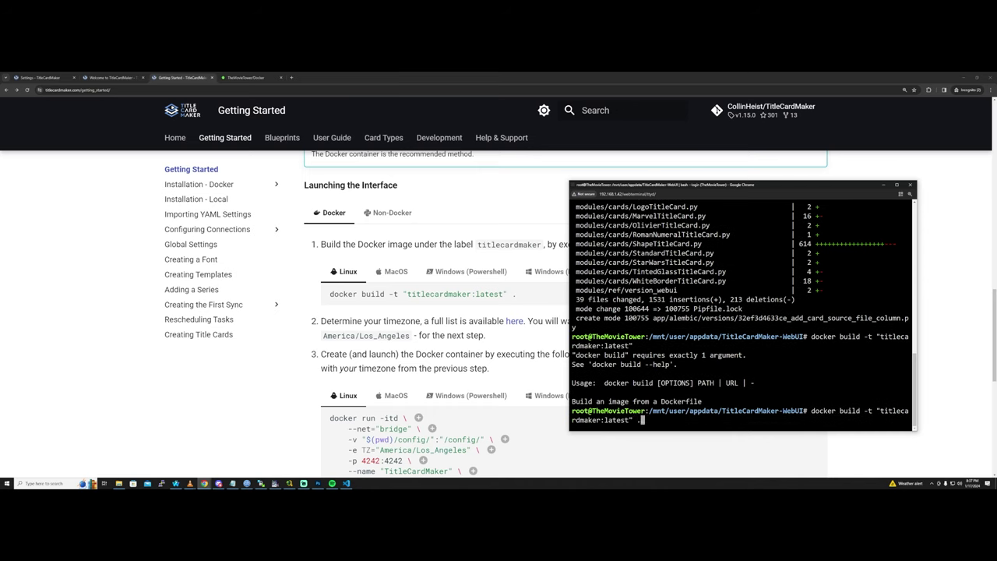
pyautogui.press('Return')
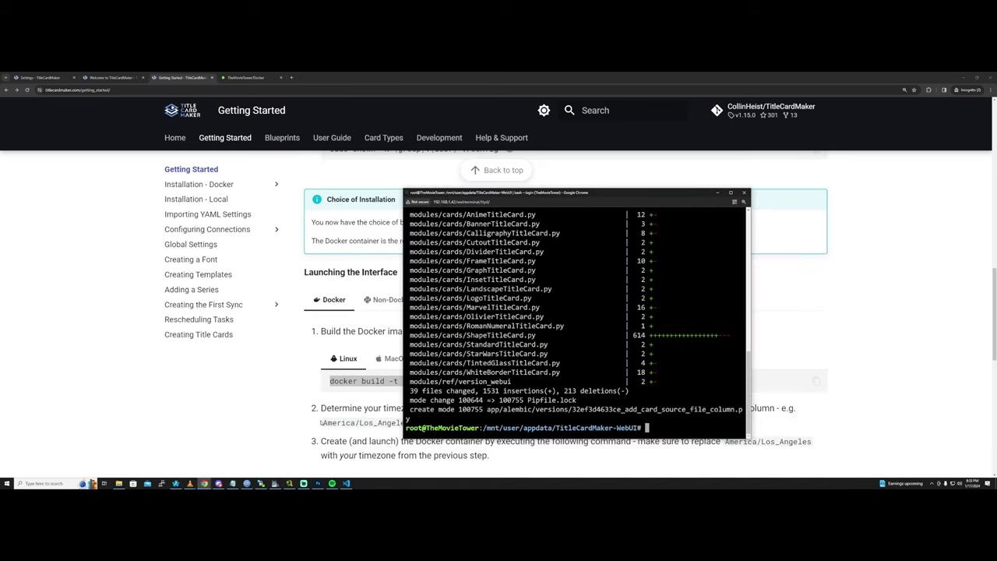
# - Switch to the Unraid Docker page, review the TitleCardMaker stack's docker-compose.yml, and save it with its existing UI labels
pyautogui.click(303, 402)
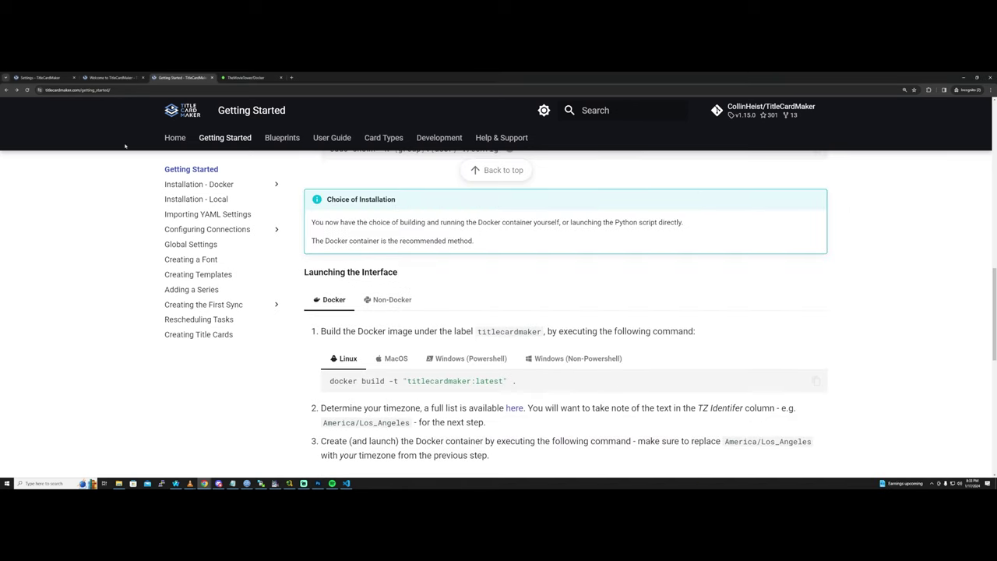
pyautogui.hotkey('ctrl', 'Tab')
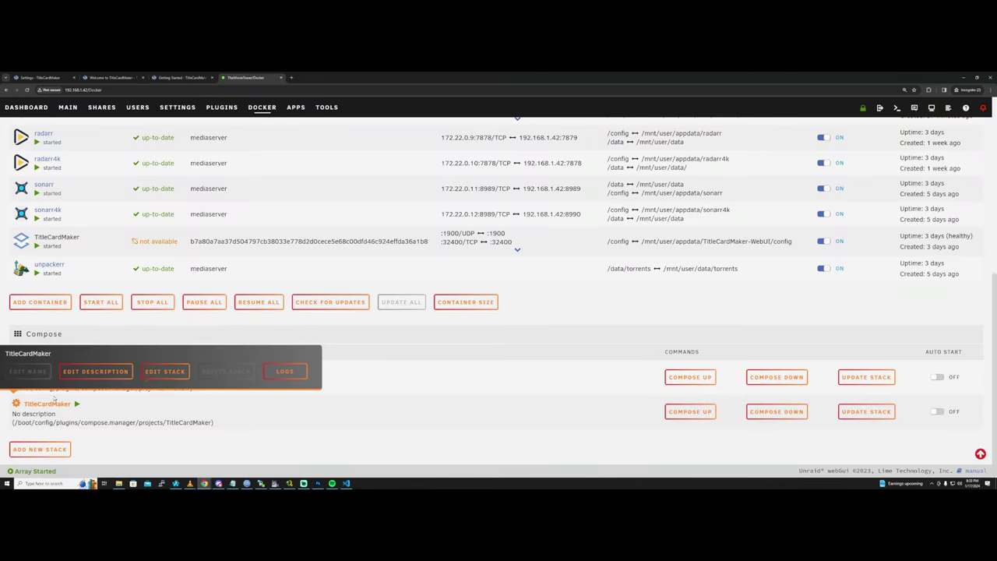
pyautogui.click(165, 371)
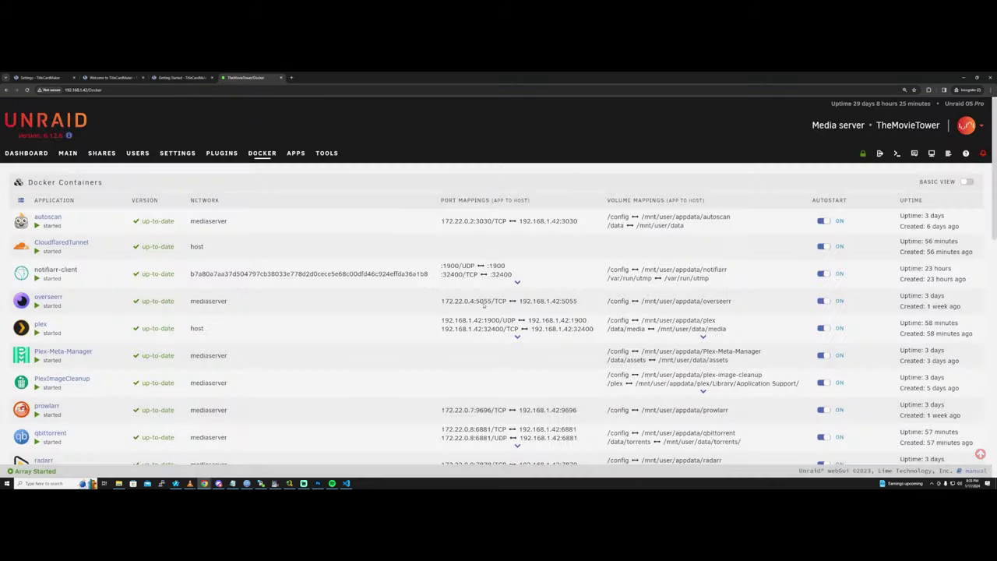
pyautogui.scroll(-15, 483, 305)
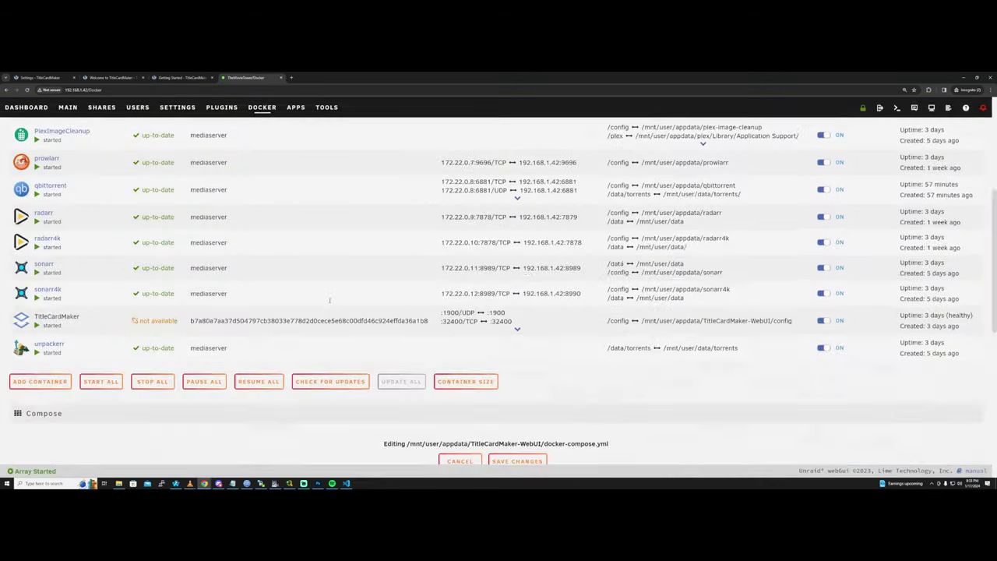
pyautogui.scroll(3, 614, 370)
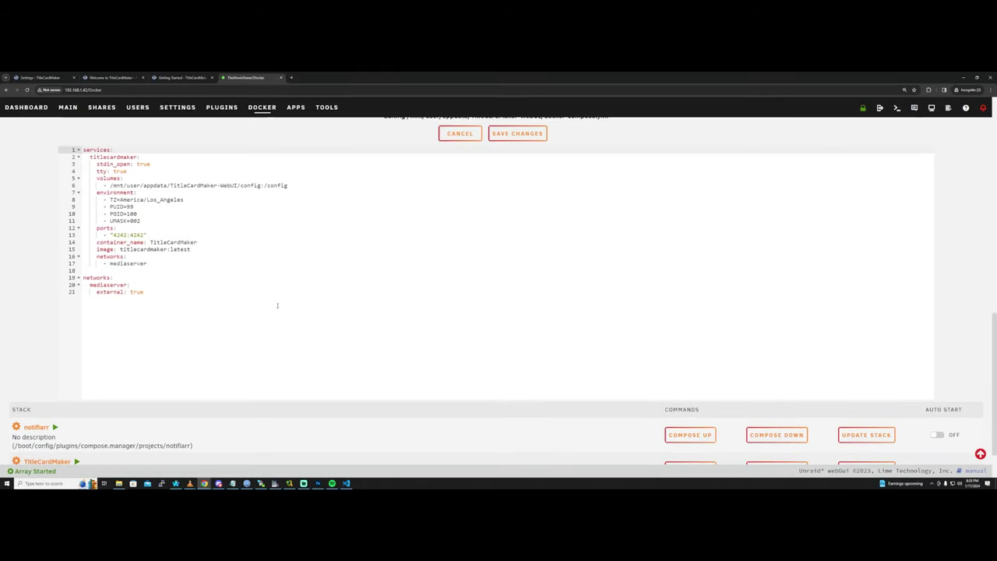
pyautogui.click(507, 191)
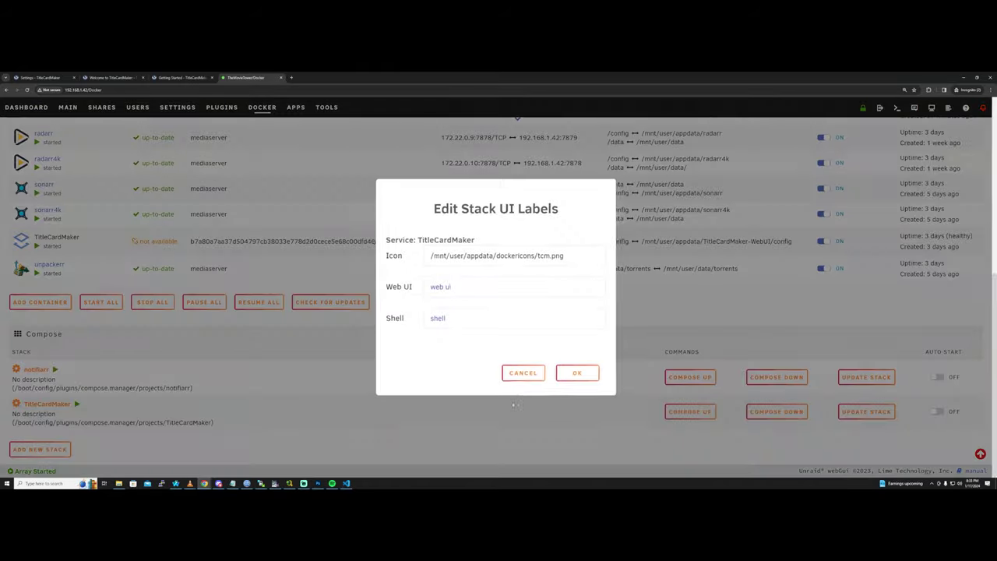
pyautogui.click(579, 371)
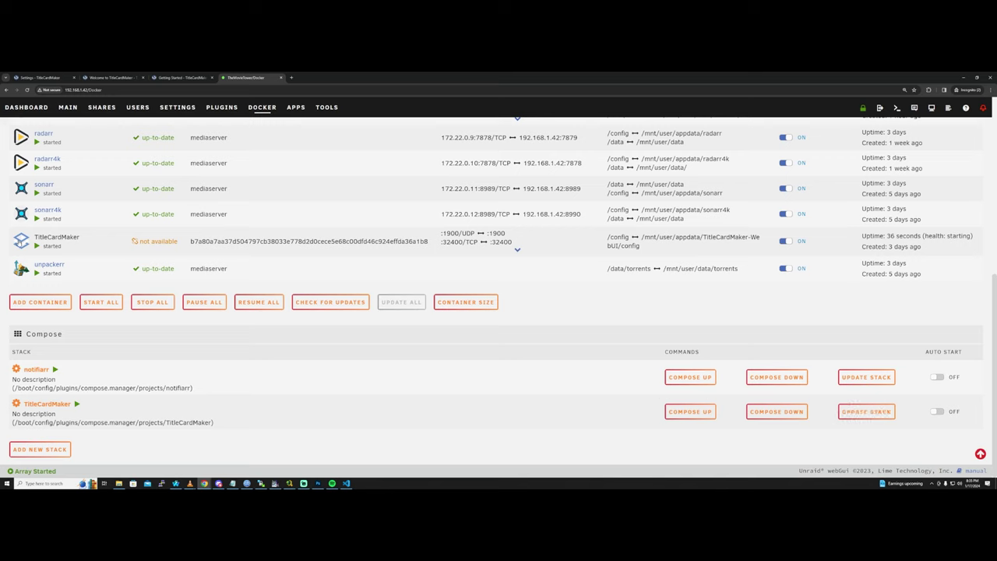
# - Remove the TitleCardMaker container together with its image
pyautogui.click(21, 241)
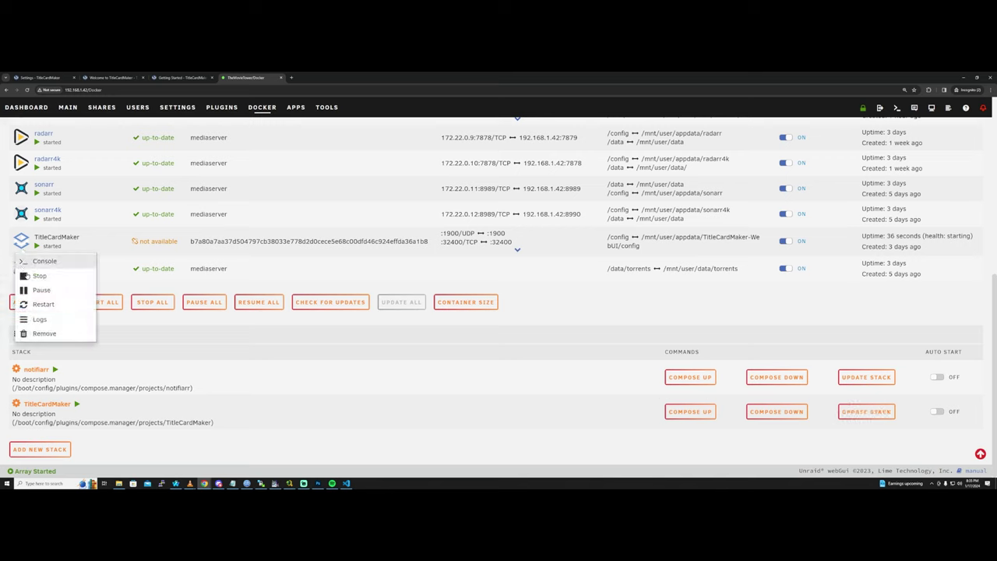
pyautogui.click(47, 333)
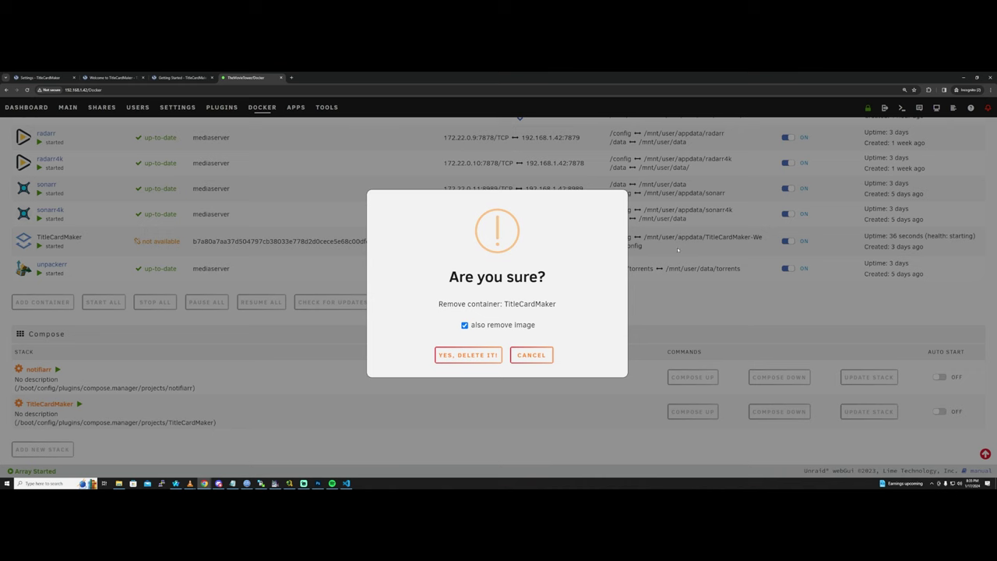
pyautogui.click(468, 356)
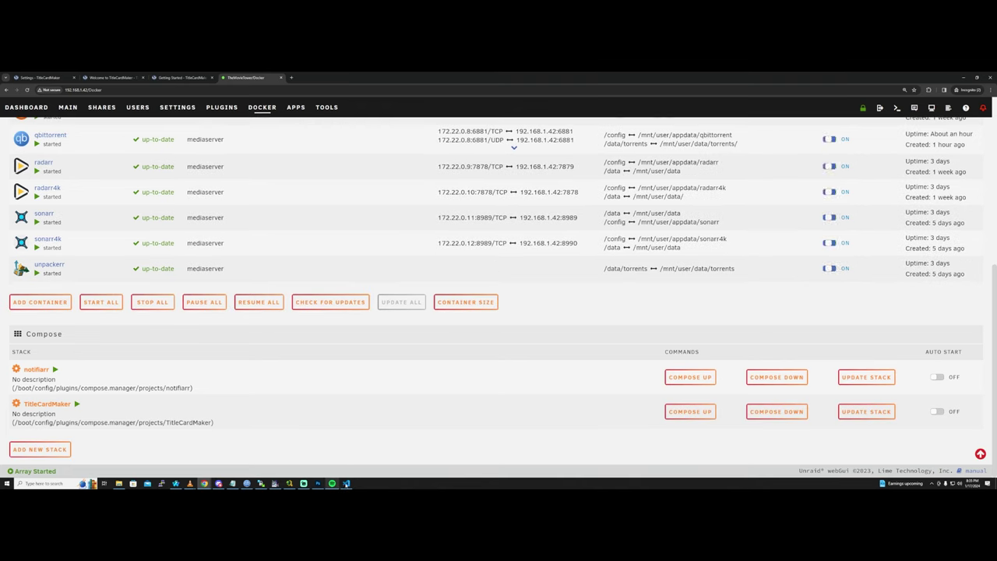
# - Run Compose Up for the TitleCardMaker stack and go to its container in the Docker container list
pyautogui.moveTo(348, 483)
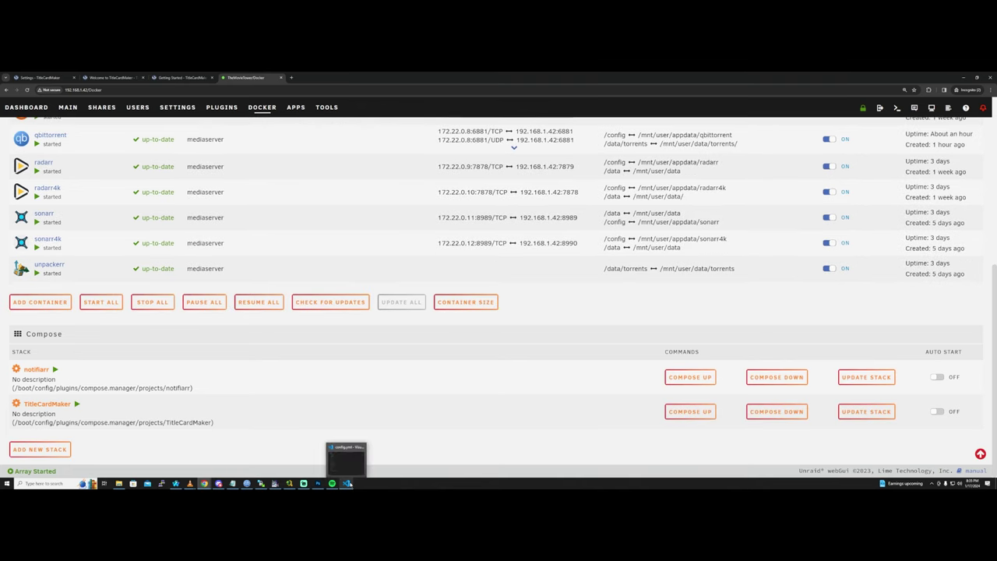
pyautogui.click(690, 412)
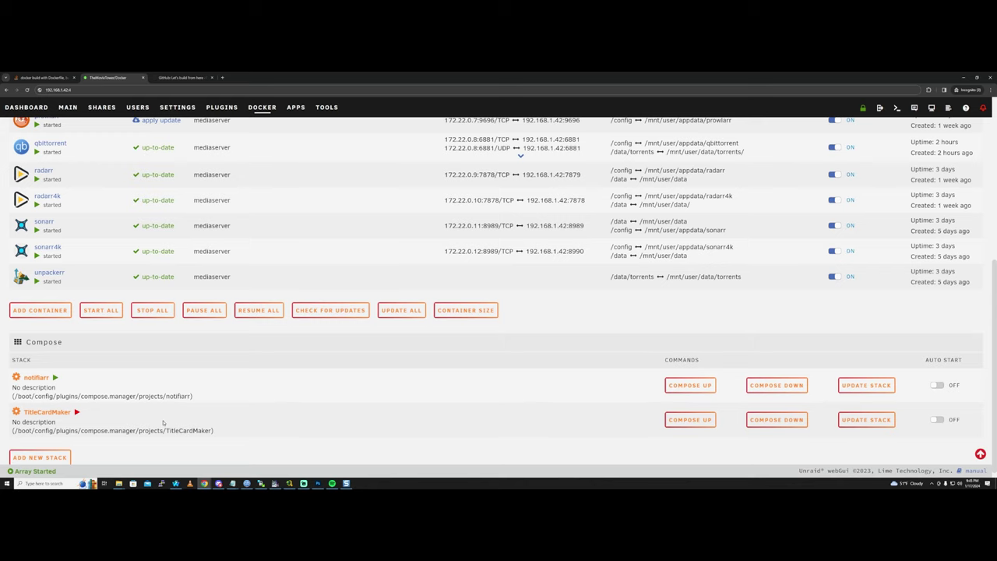
pyautogui.click(689, 419)
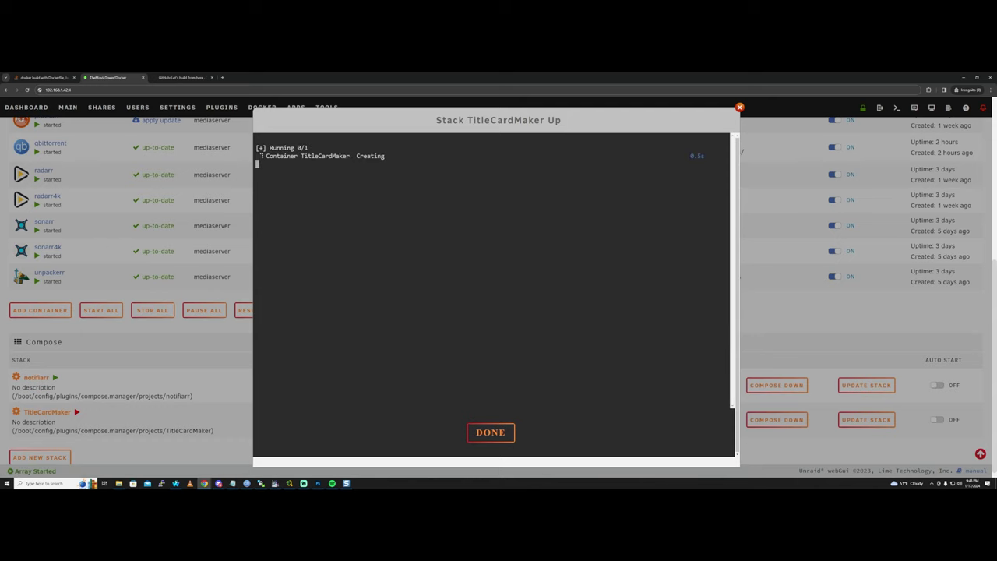
pyautogui.click(489, 433)
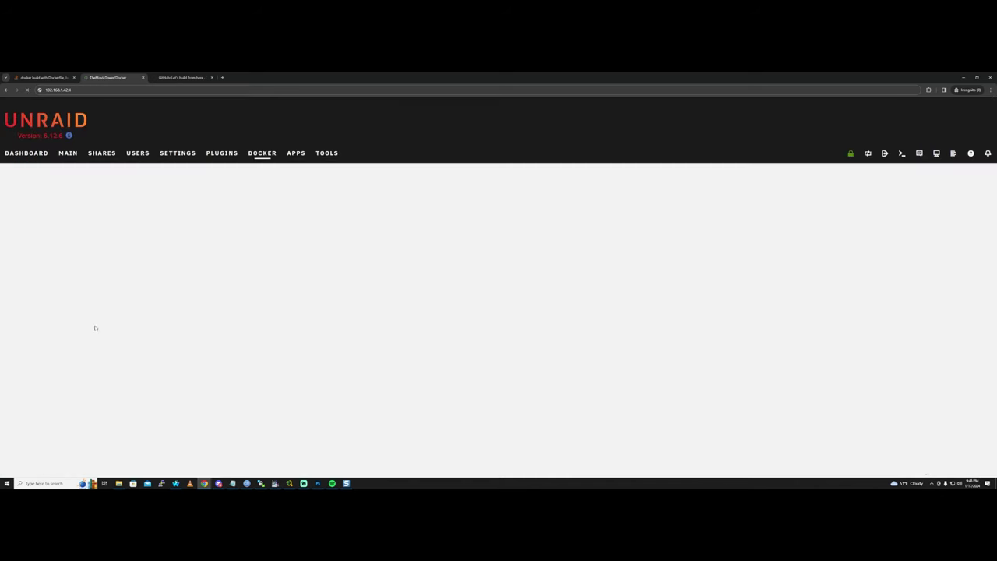
pyautogui.scroll(-5, 47, 358)
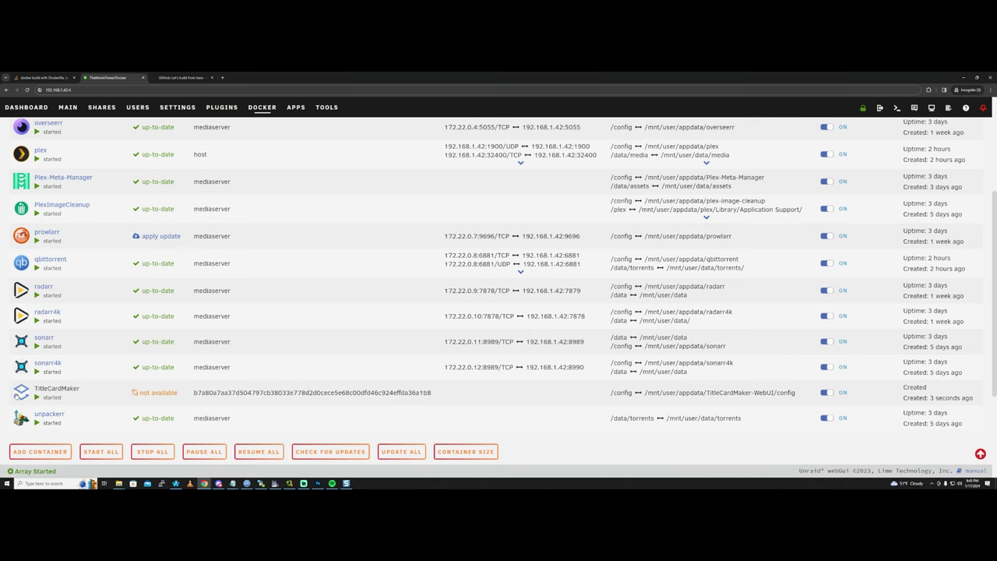
# - Examine the TitleCardMaker container's network and version status against the other containers, and check its available actions
pyautogui.moveTo(219, 392); pyautogui.dragTo(335, 393)
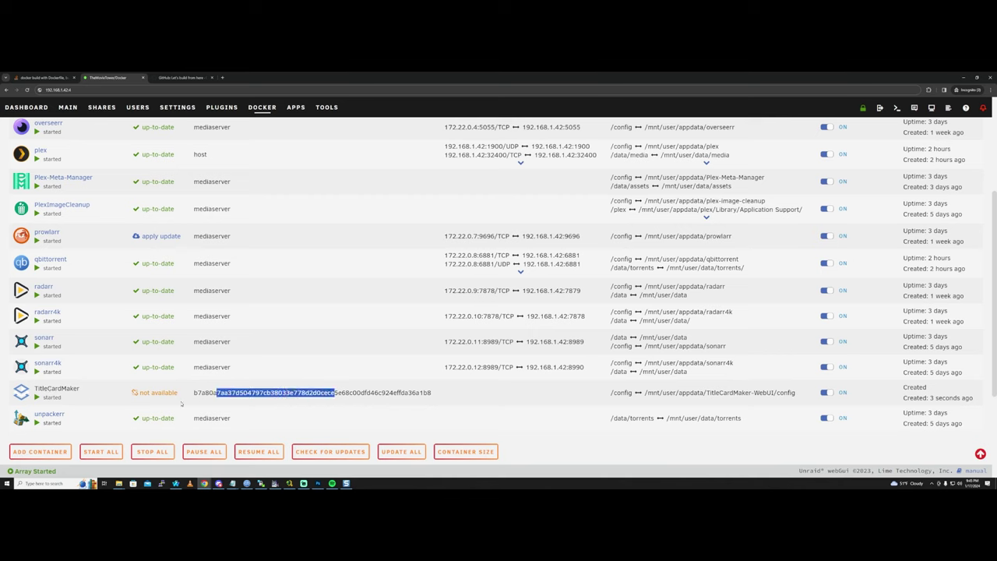
pyautogui.click(189, 400)
pyautogui.moveTo(191, 394); pyautogui.dragTo(167, 419)
pyautogui.click(267, 373)
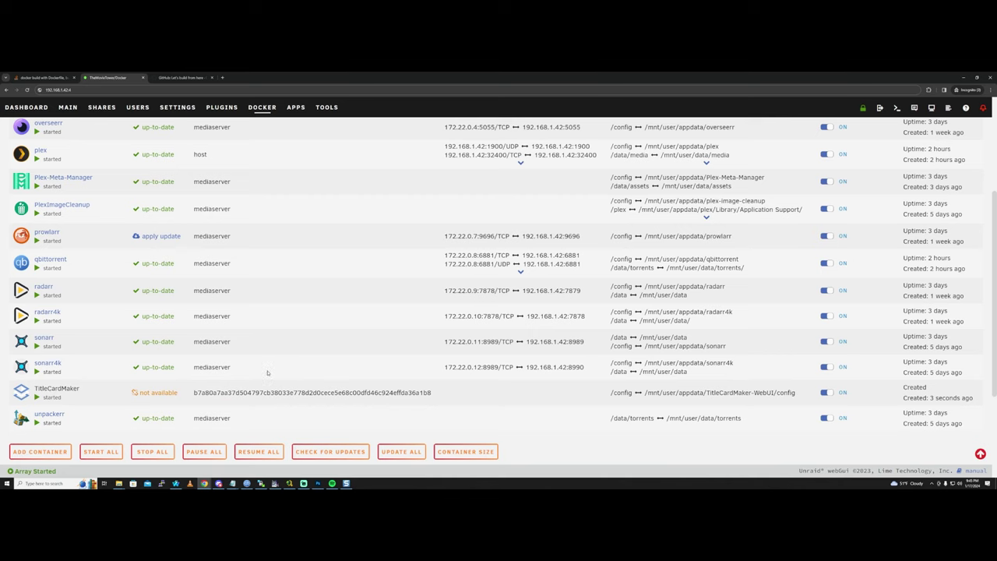
pyautogui.doubleClick(216, 366)
pyautogui.click(171, 398)
pyautogui.scroll(3, 463, 338)
pyautogui.scroll(-3, 464, 338)
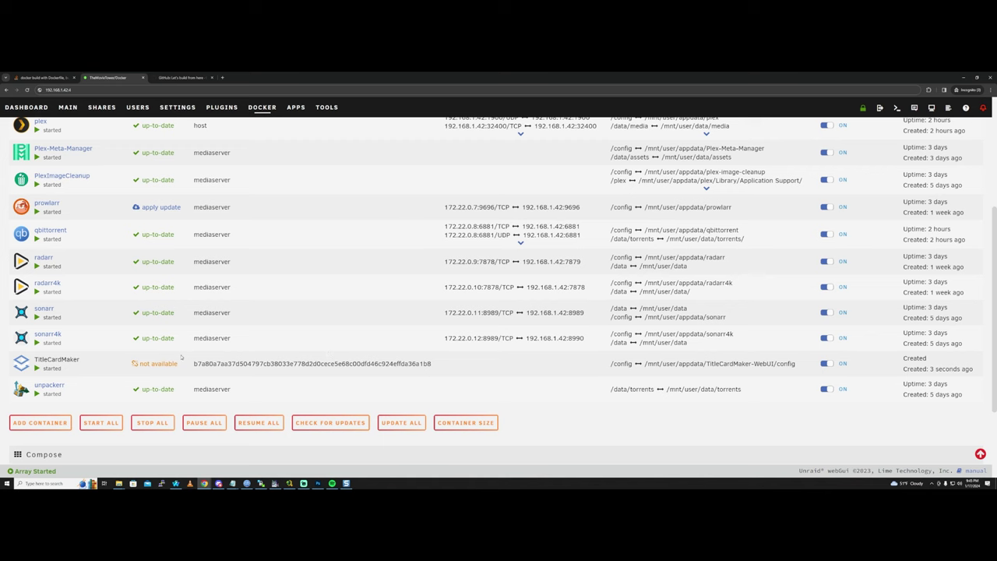
pyautogui.click(21, 363)
pyautogui.scroll(-1, 86, 347)
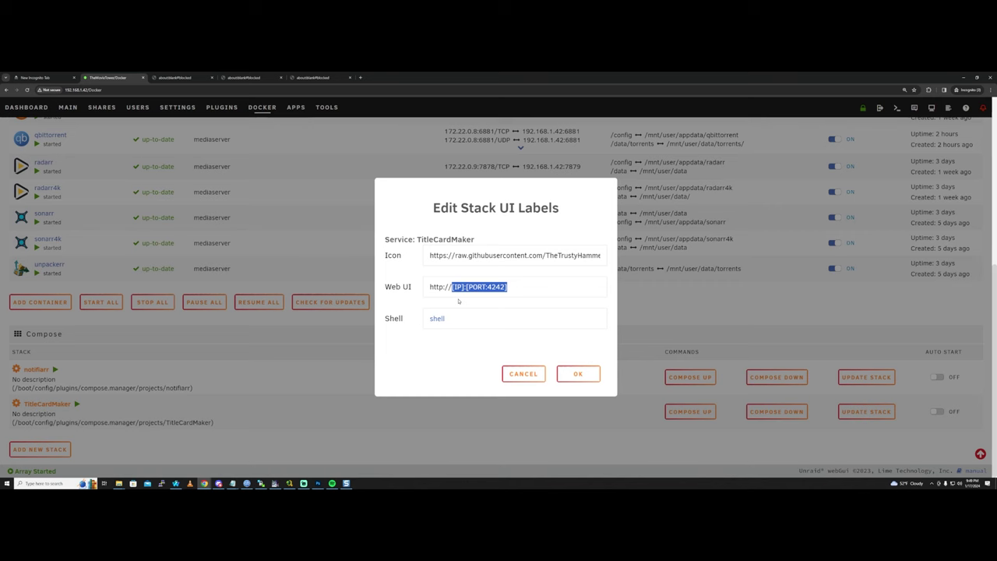
pyautogui.write('192')
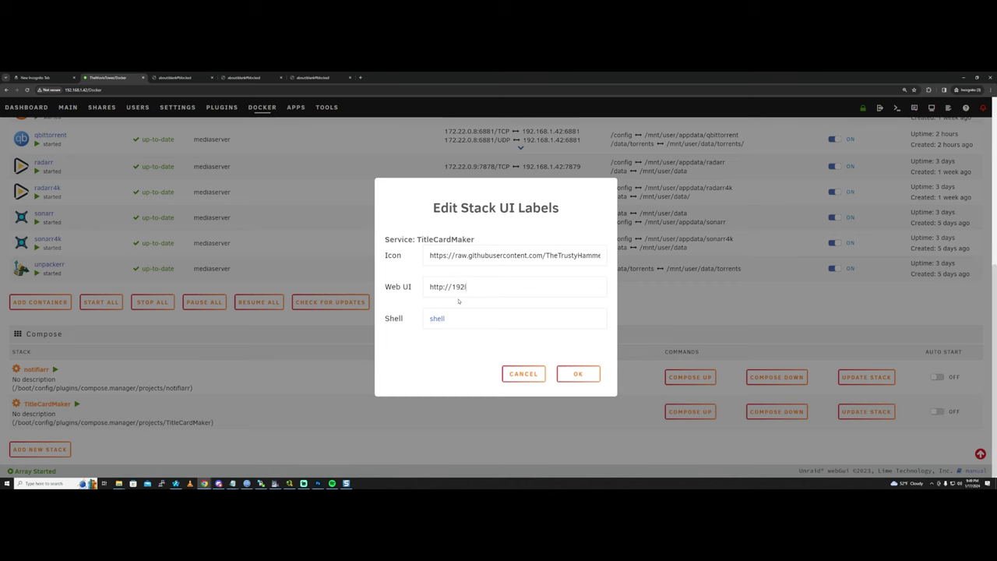
pyautogui.write('.168.1.42:4242')
pyautogui.click(575, 375)
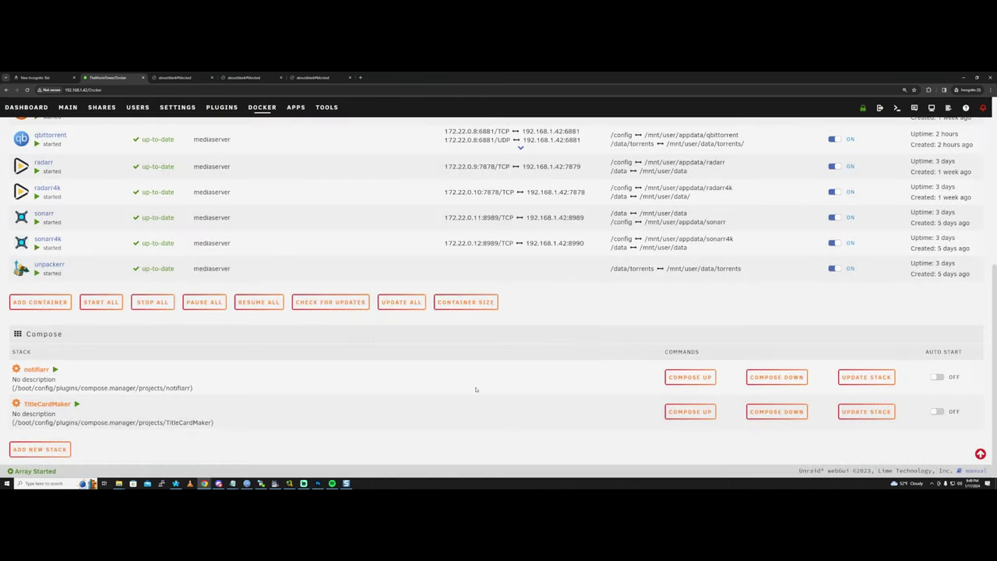
# - Recreate the TitleCardMaker container by running Compose Up for its stack, and dismiss the output window
pyautogui.click(690, 411)
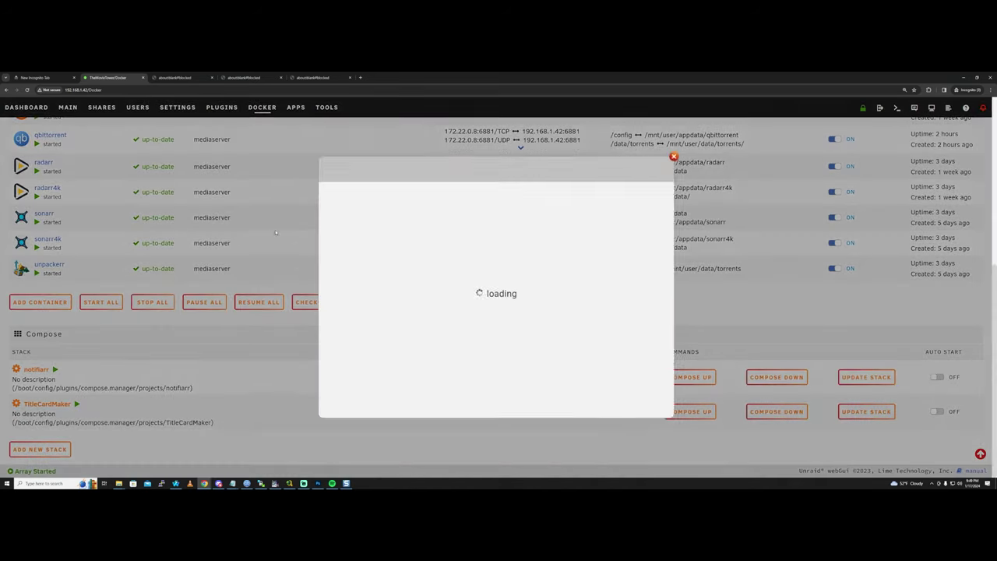
pyautogui.click(304, 483)
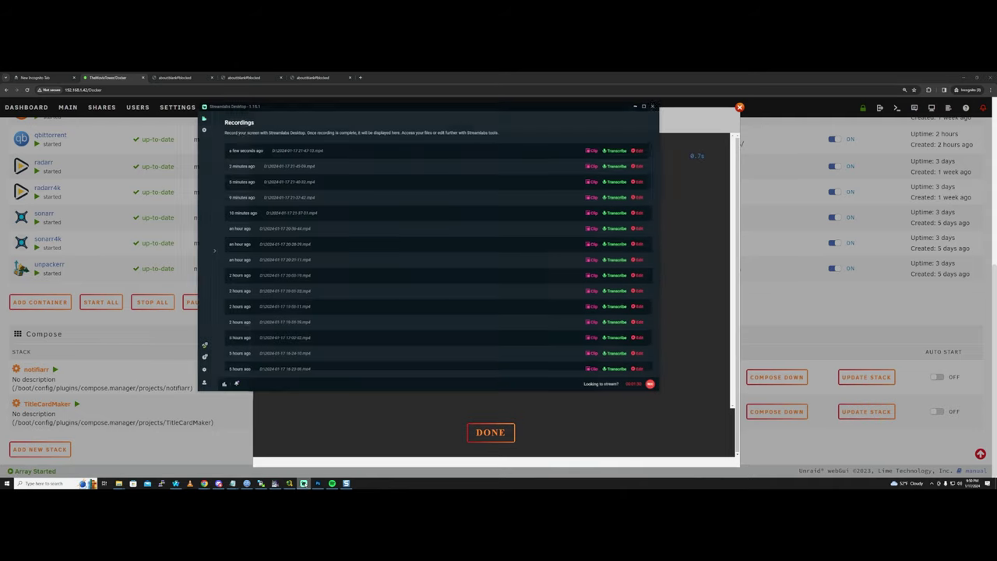
pyautogui.click(304, 483)
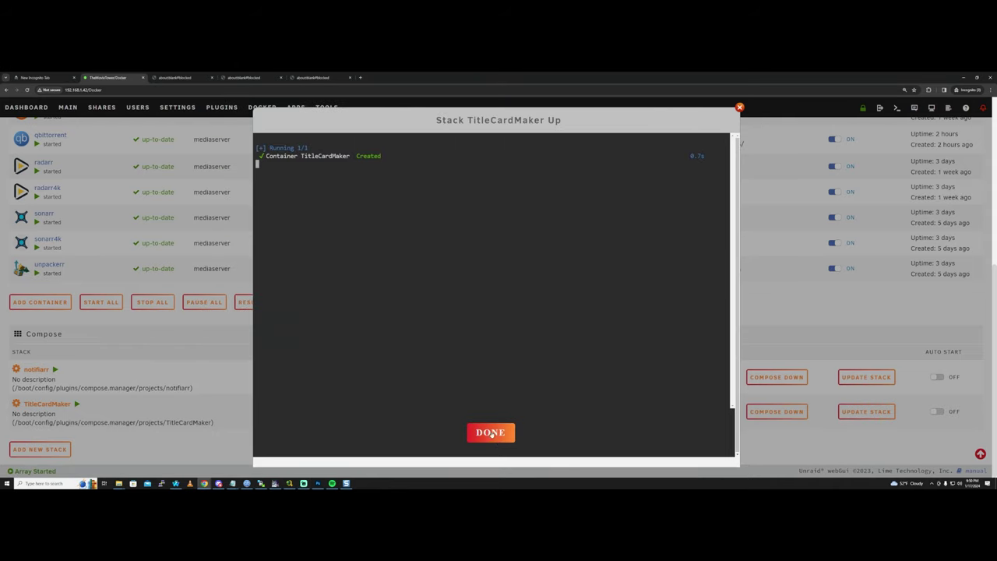
pyautogui.click(492, 432)
# - Open the WebUI of the TitleCardMaker container from the Docker container list
pyautogui.scroll(-5, 68, 336)
pyautogui.click(19, 331)
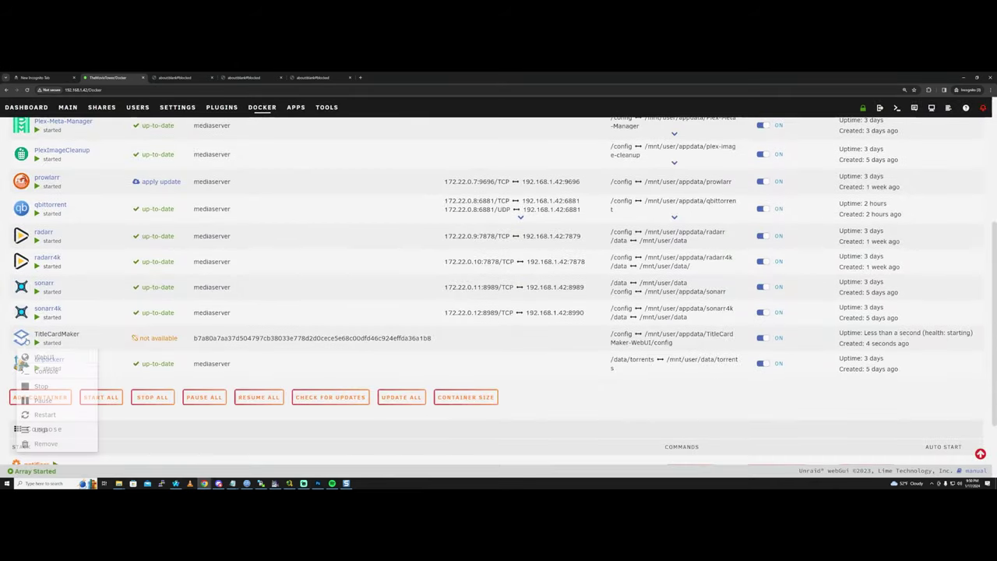
pyautogui.click(35, 356)
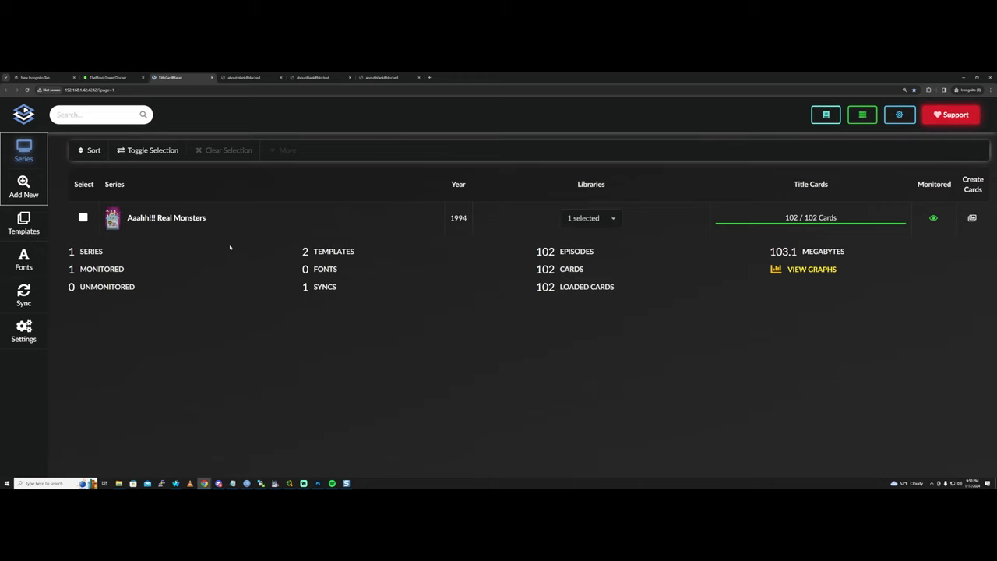
# - Open TitleCardMaker's settings and look through the root folder, episode data and title card options
pyautogui.click(24, 331)
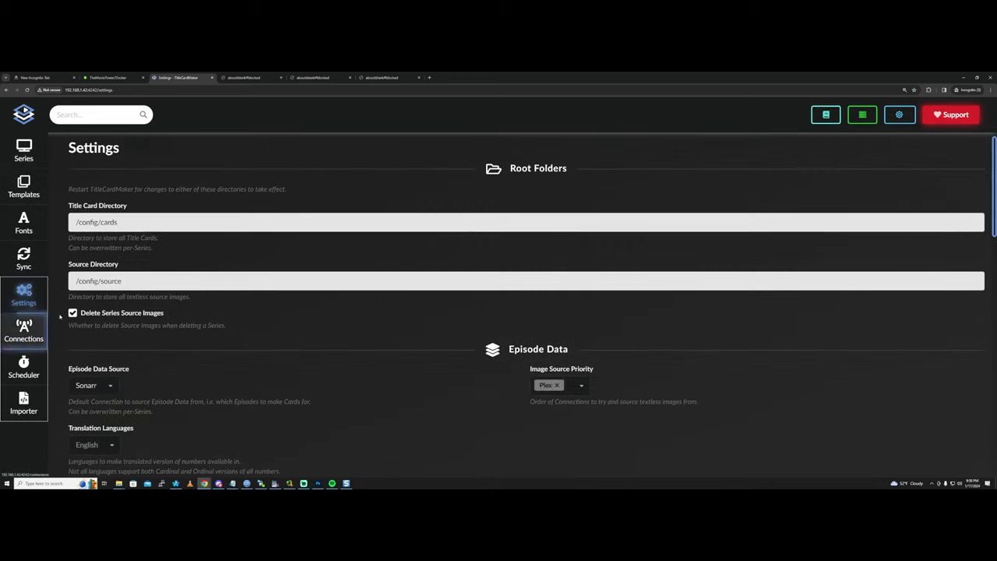
pyautogui.scroll(-2, 146, 275)
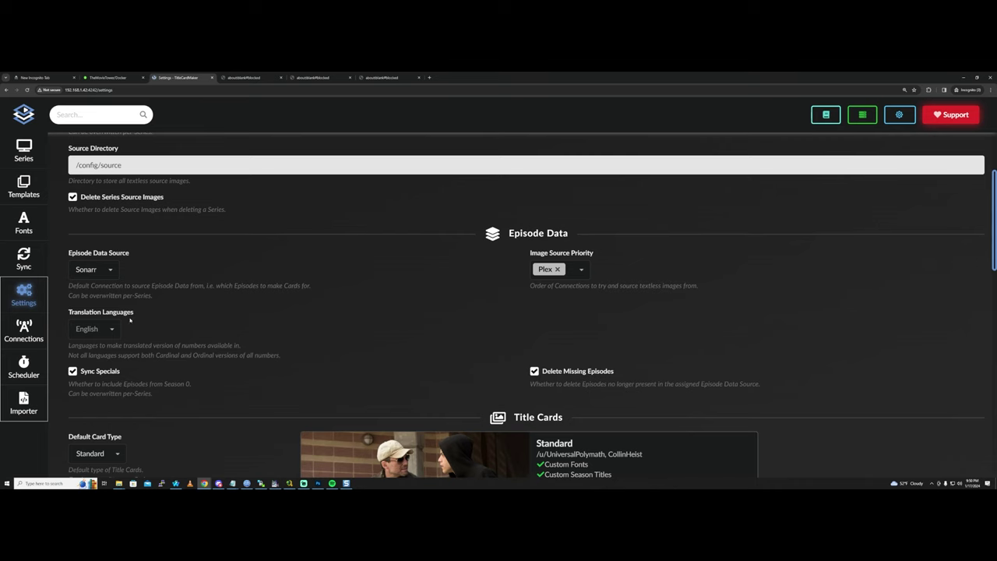
pyautogui.scroll(-2, 186, 255)
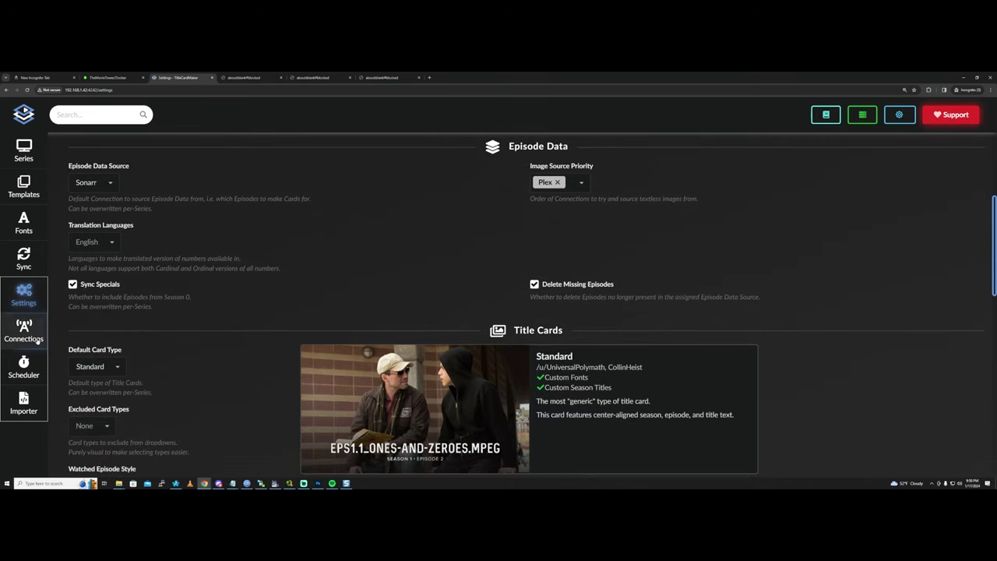
# - Open the Connections page and look through the Plex connection's URL, token, Plex Meta Manager, filesize limit and Tautulli agent options
pyautogui.click(38, 337)
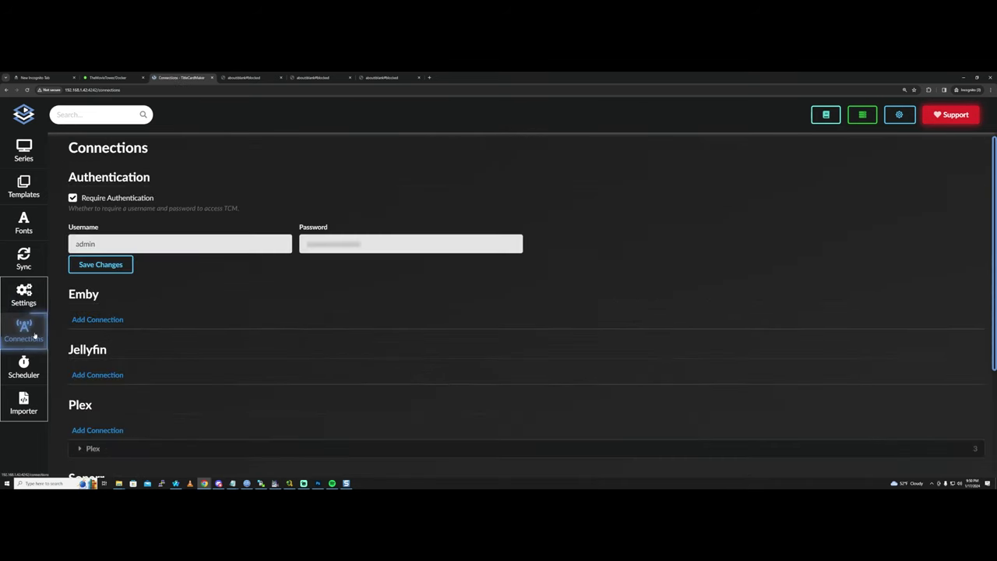
pyautogui.scroll(-2, 154, 335)
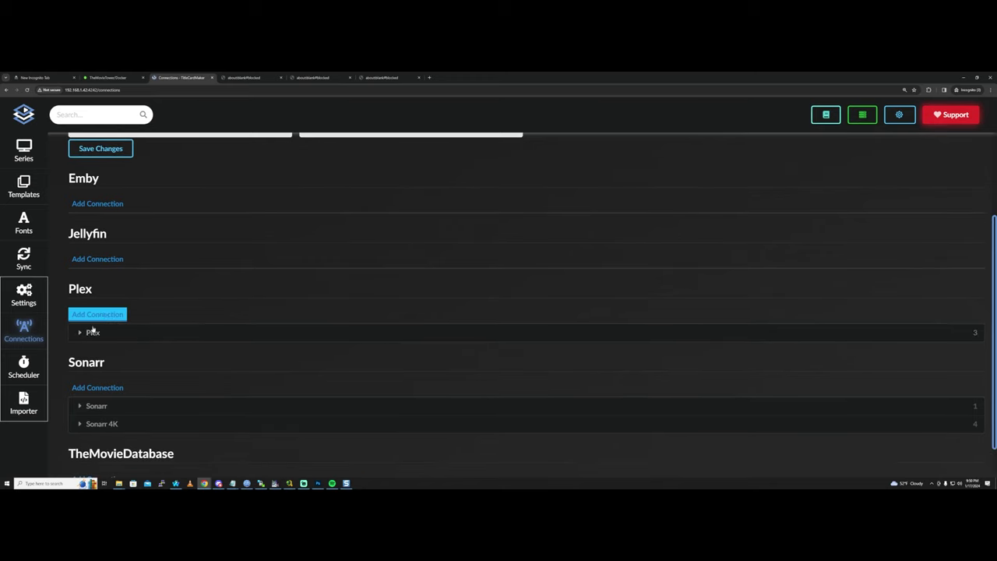
pyautogui.click(81, 333)
pyautogui.scroll(-3, 138, 324)
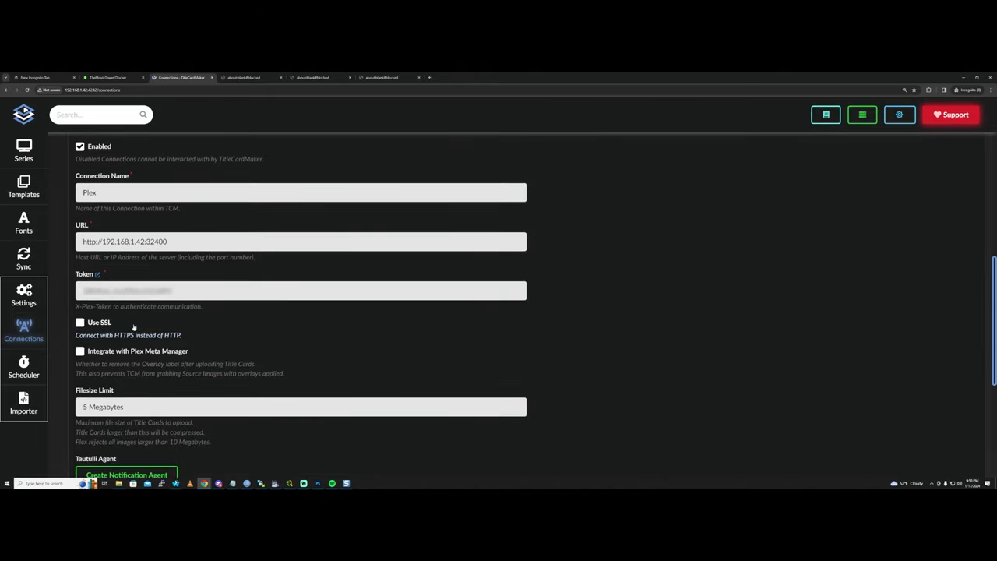
pyautogui.scroll(-2, 255, 343)
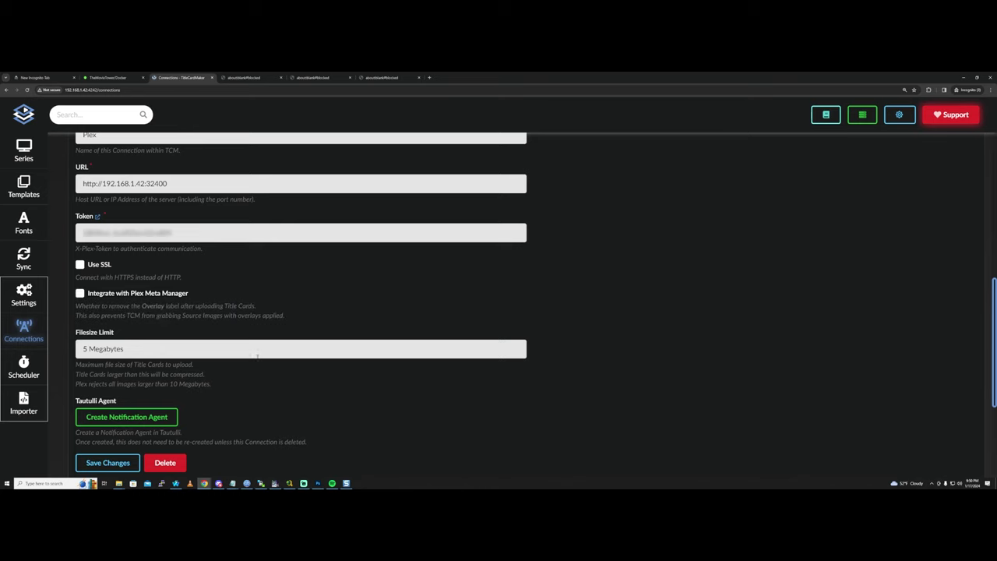
pyautogui.scroll(-1, 257, 354)
pyautogui.scroll(1, 257, 364)
pyautogui.scroll(1, 261, 390)
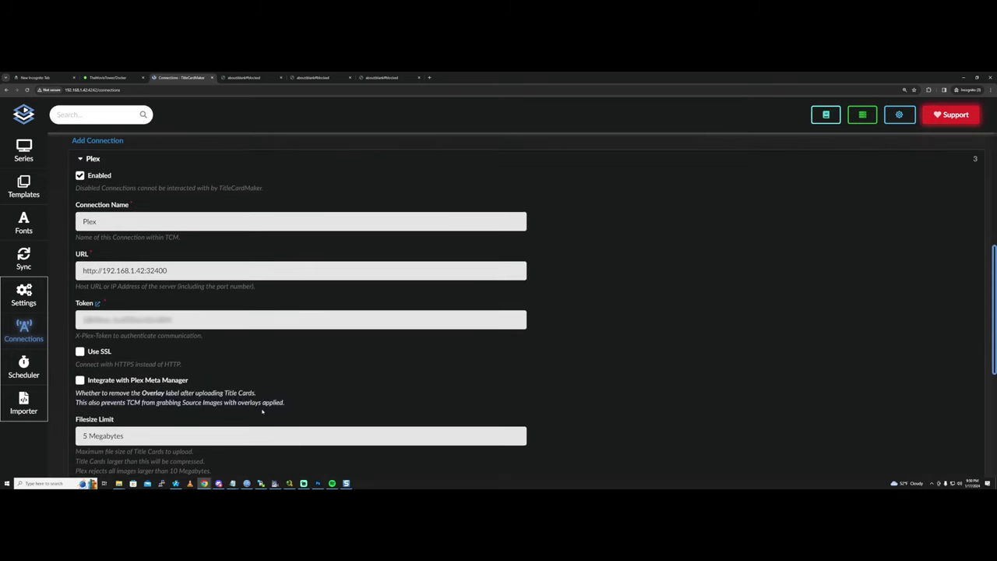
pyautogui.scroll(-4, 312, 382)
# - Examine the Sonarr and Sonarr 4K connections, including their URL, API key and library path settings
pyautogui.click(113, 372)
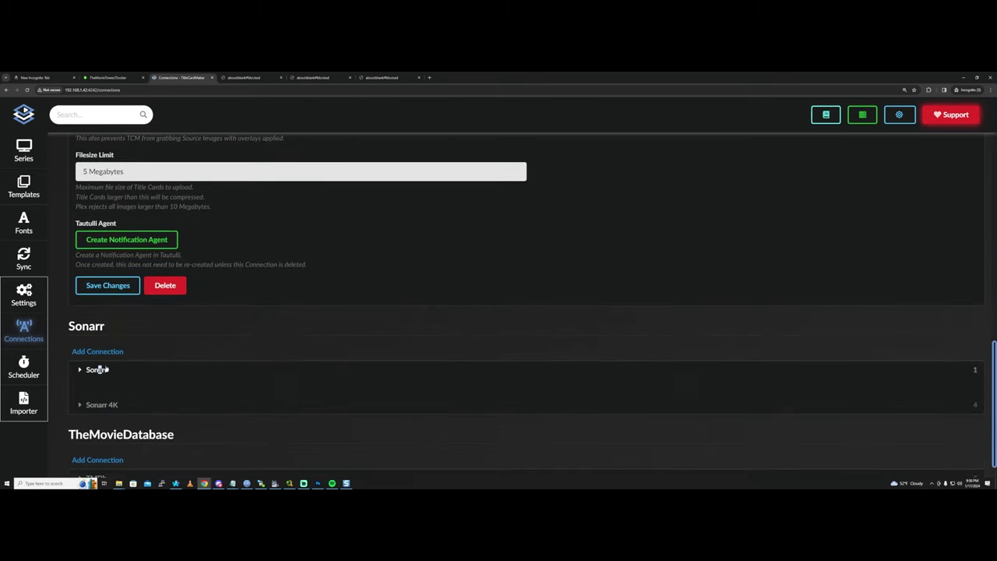
pyautogui.scroll(-1, 381, 341)
pyautogui.scroll(-1, 633, 327)
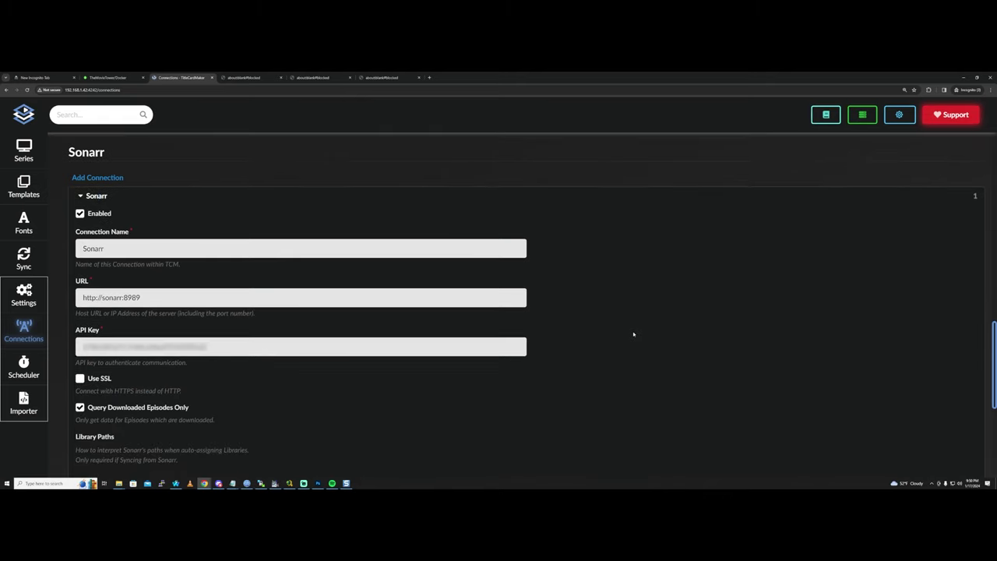
pyautogui.scroll(-3, 299, 427)
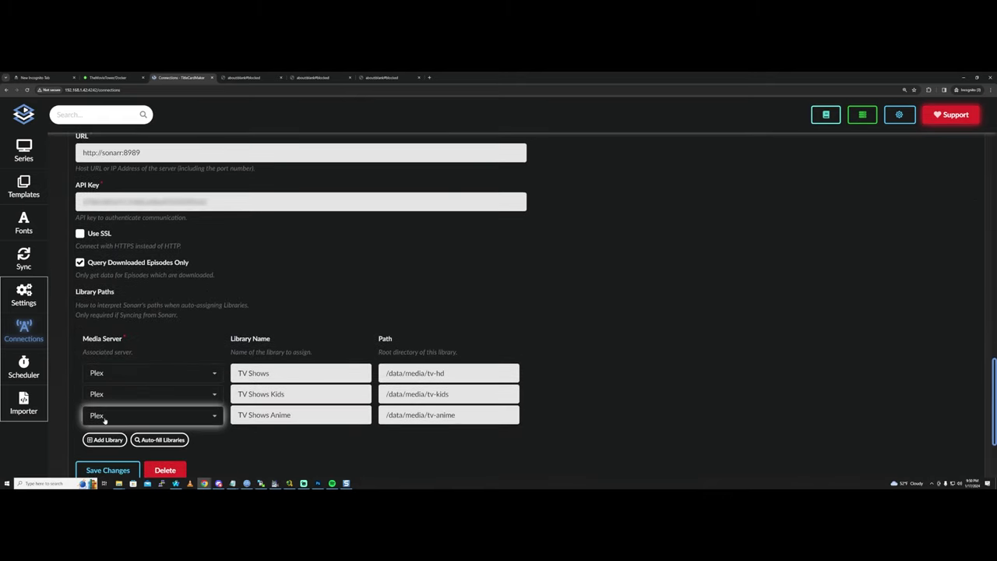
pyautogui.scroll(-1, 151, 423)
pyautogui.click(101, 388)
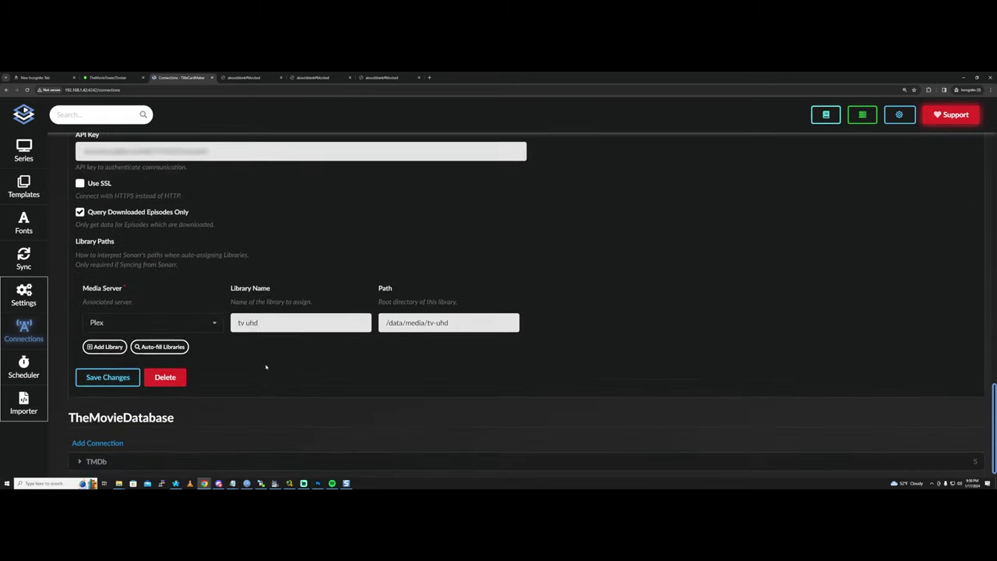
pyautogui.scroll(4, 260, 376)
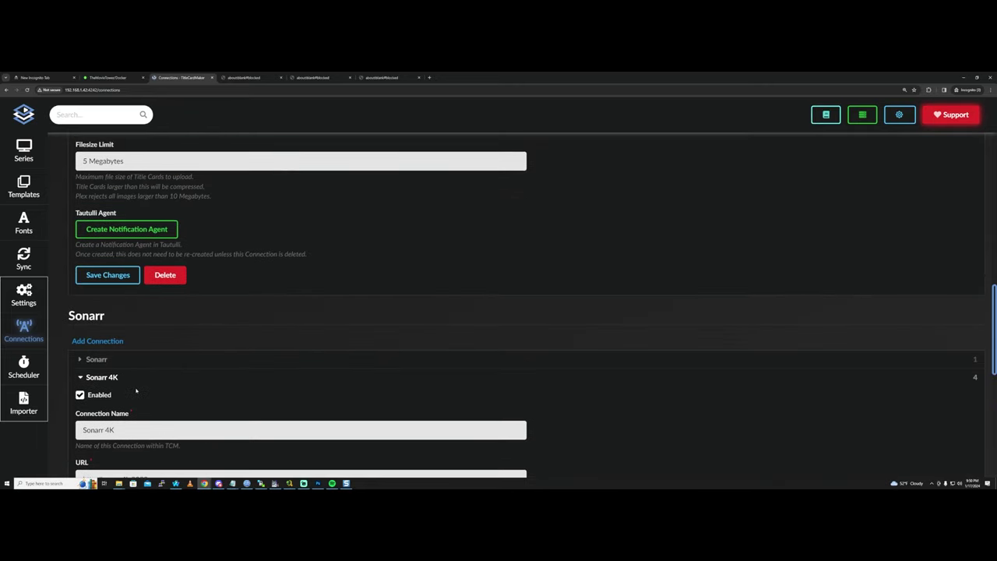
# - In the Sonarr connection, pick Plex as the first library's media server and auto-fill the library paths
pyautogui.click(96, 360)
pyautogui.scroll(-3, 588, 353)
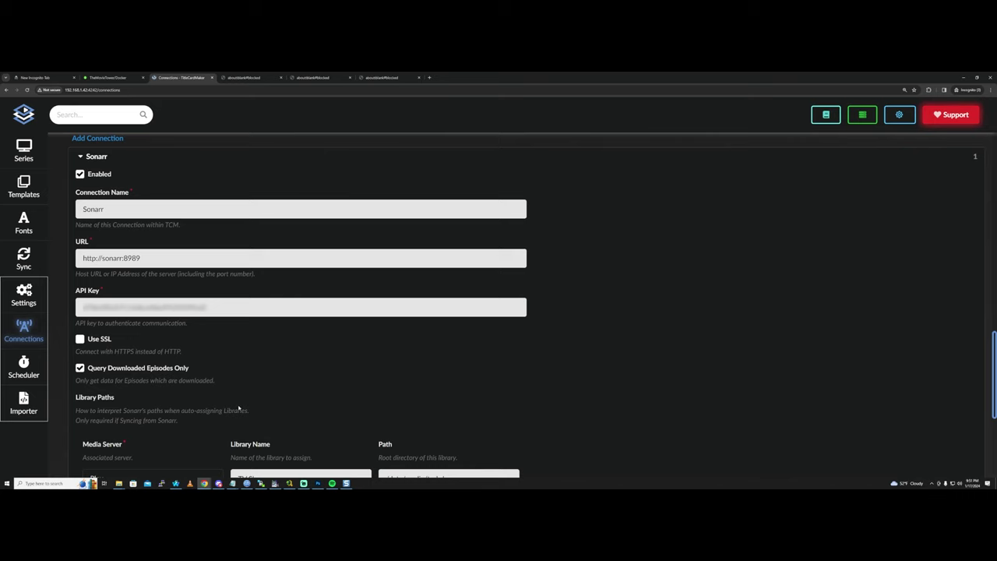
pyautogui.scroll(-1, 195, 390)
pyautogui.scroll(-1, 151, 381)
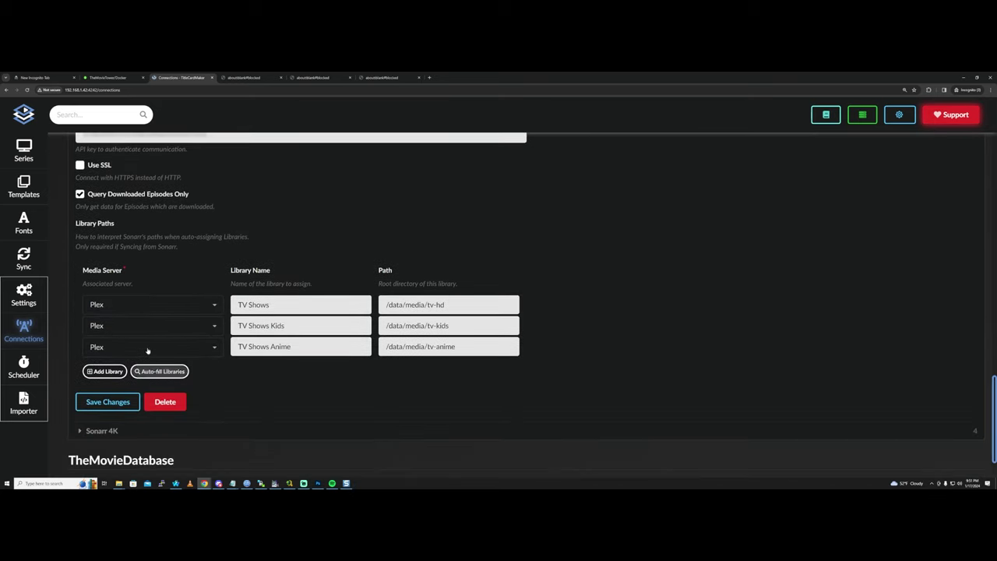
pyautogui.click(148, 310)
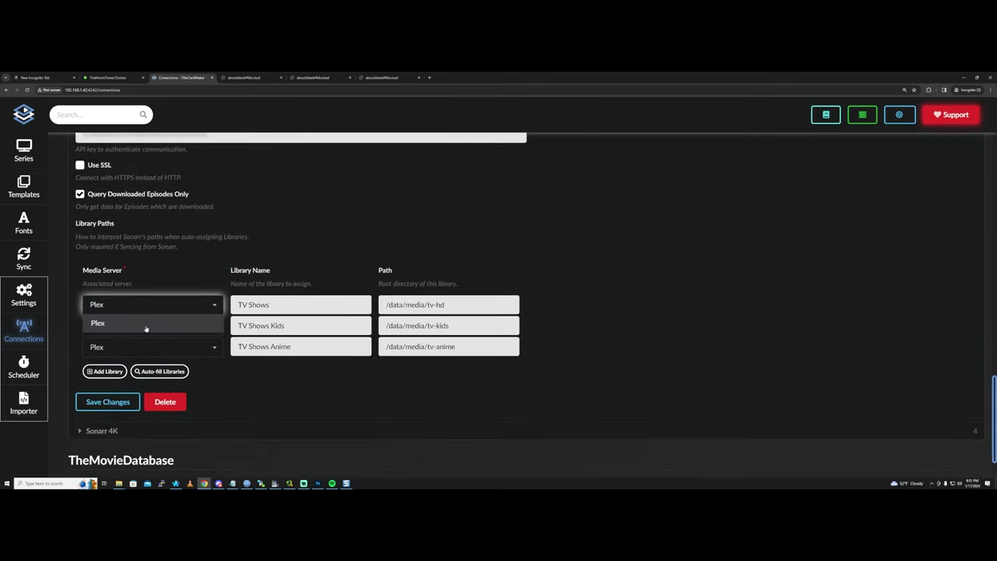
pyautogui.click(146, 325)
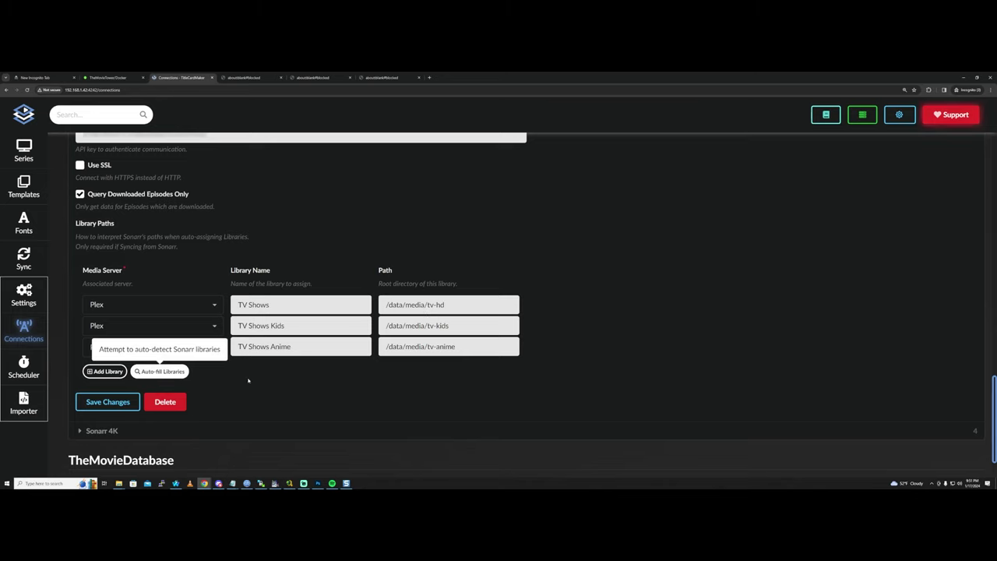
pyautogui.click(154, 373)
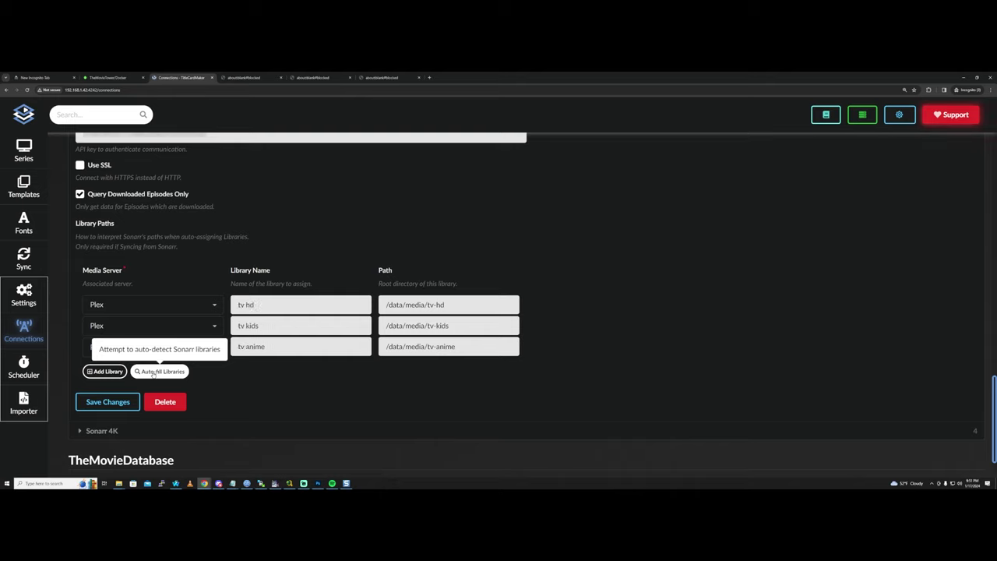
# - Compare the auto-filled library names with the Sonarr root folder paths they are taken from
pyautogui.moveTo(448, 305); pyautogui.dragTo(427, 305)
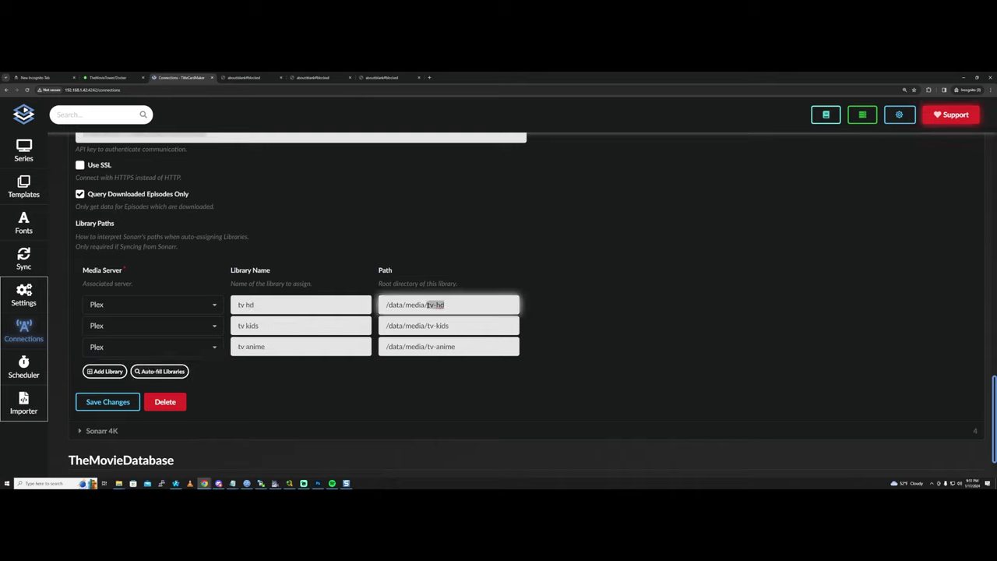
pyautogui.click(324, 324)
pyautogui.click(296, 310)
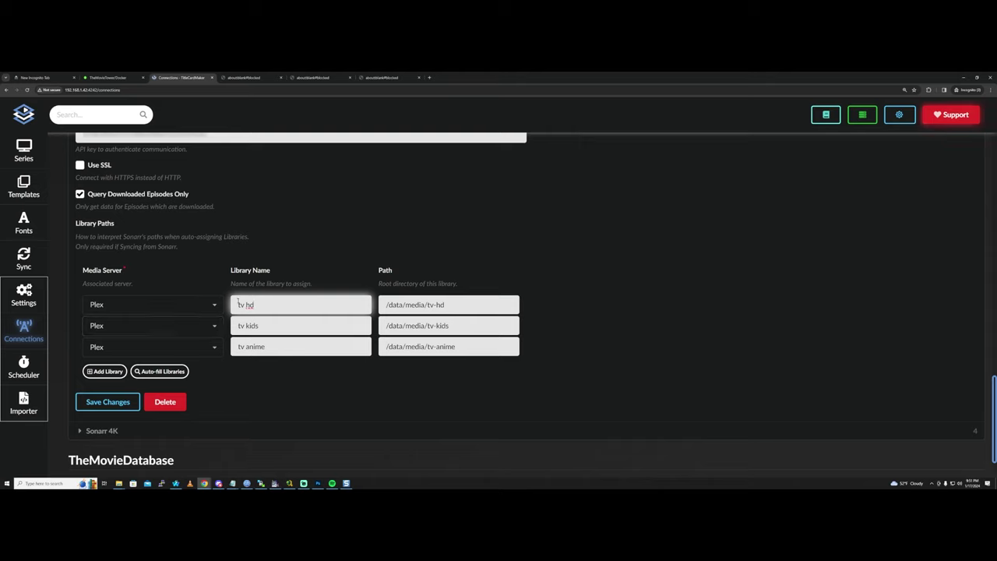
pyautogui.click(202, 314)
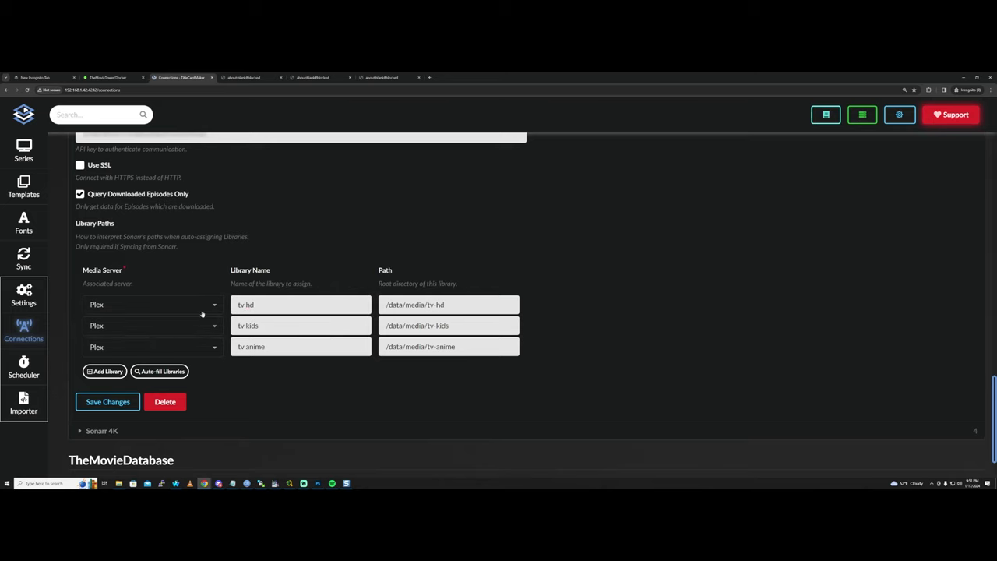
# - Reopen the Plex connection and look through its settings down to the Sonarr section
pyautogui.scroll(15, 181, 351)
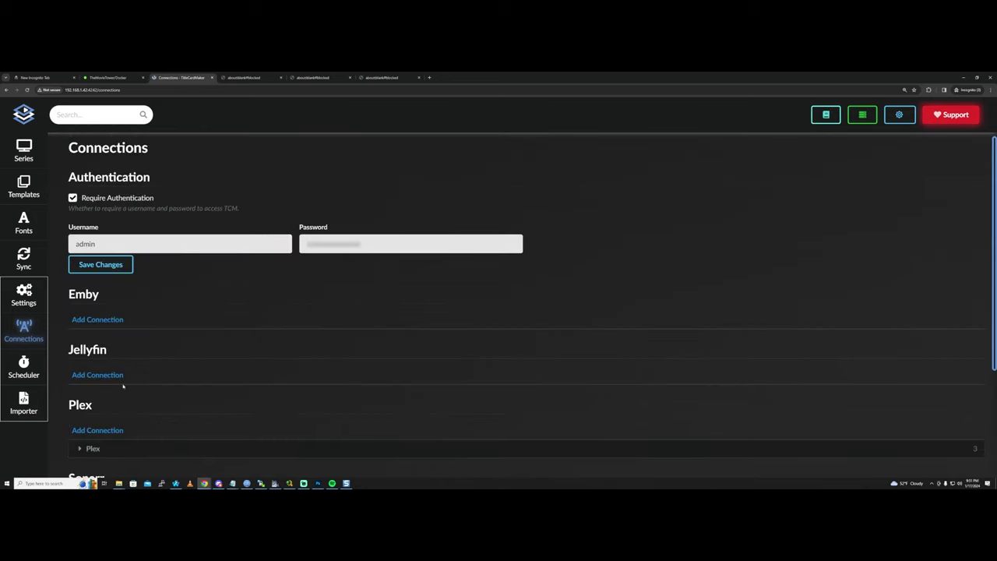
pyautogui.click(106, 448)
pyautogui.scroll(-3, 469, 374)
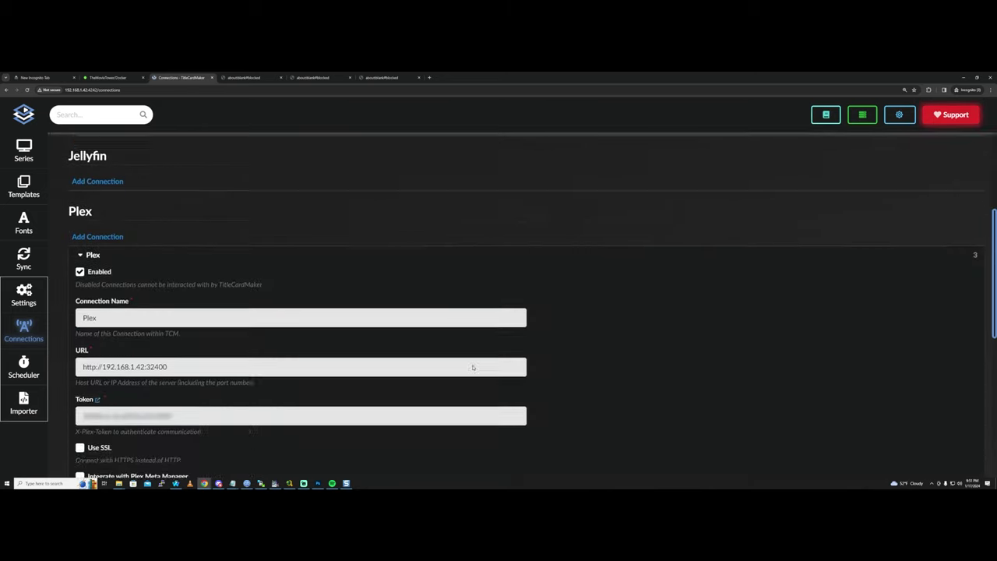
pyautogui.scroll(-5, 499, 374)
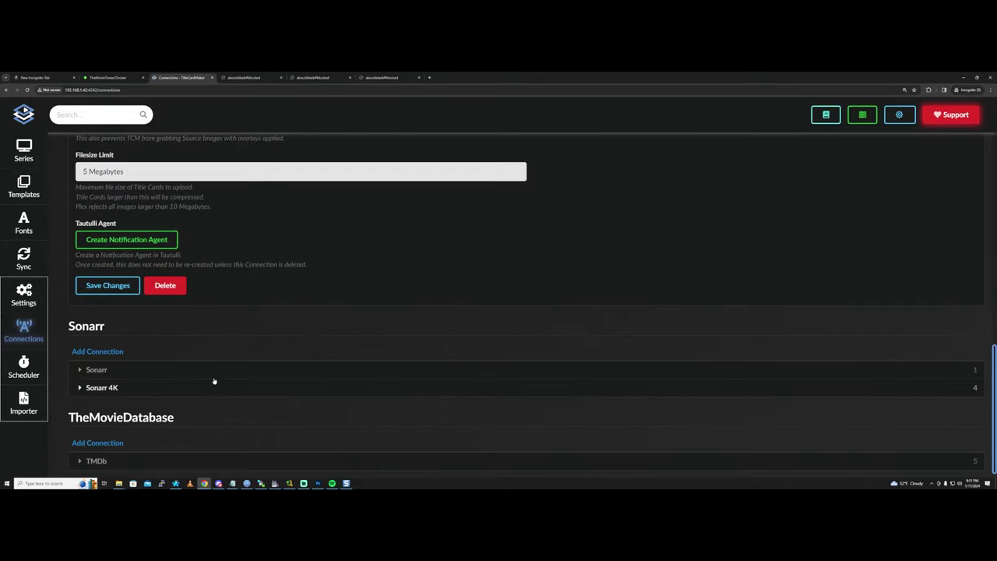
# - Expand the Sonarr connection and check each Plex library name against its root directory path
pyautogui.click(142, 371)
pyautogui.scroll(-5, 293, 317)
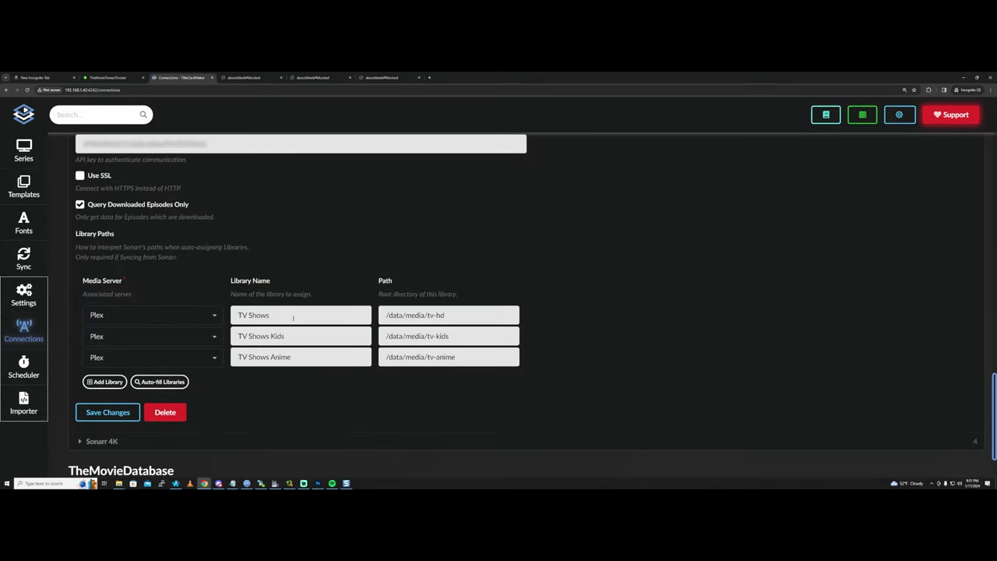
pyautogui.moveTo(293, 317); pyautogui.dragTo(232, 317)
pyautogui.tripleClick(330, 341)
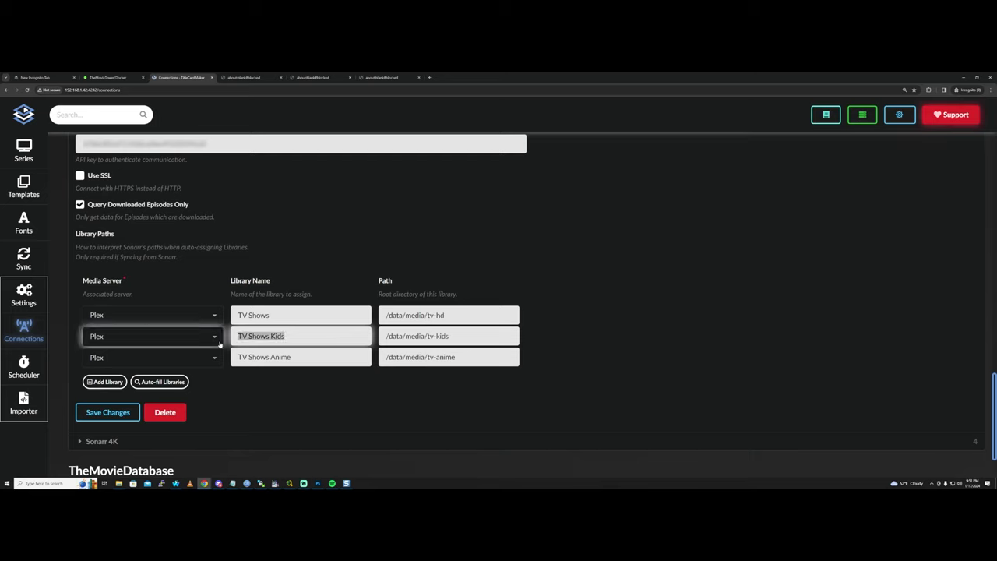
pyautogui.click(308, 363)
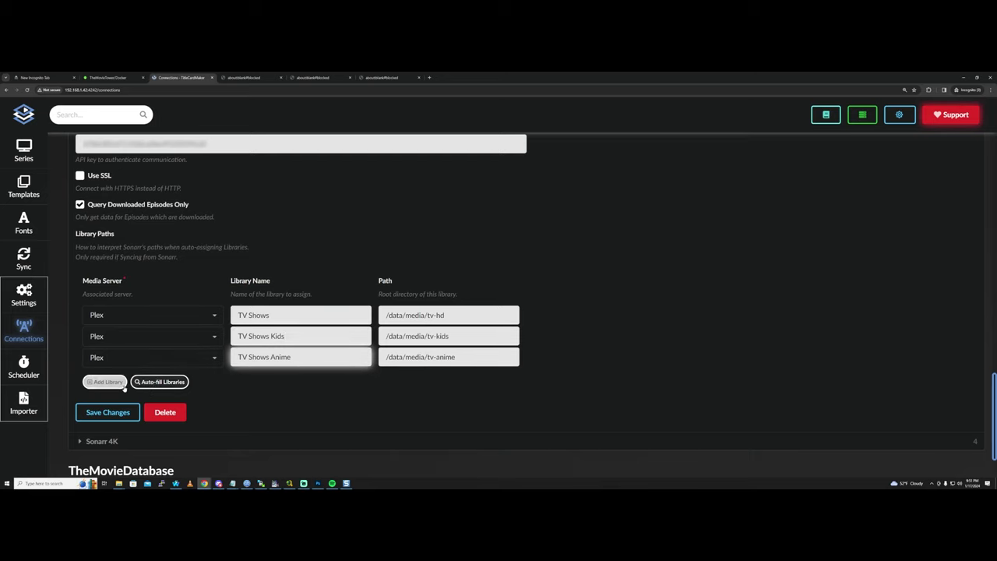
pyautogui.tripleClick(448, 315)
pyautogui.tripleClick(448, 336)
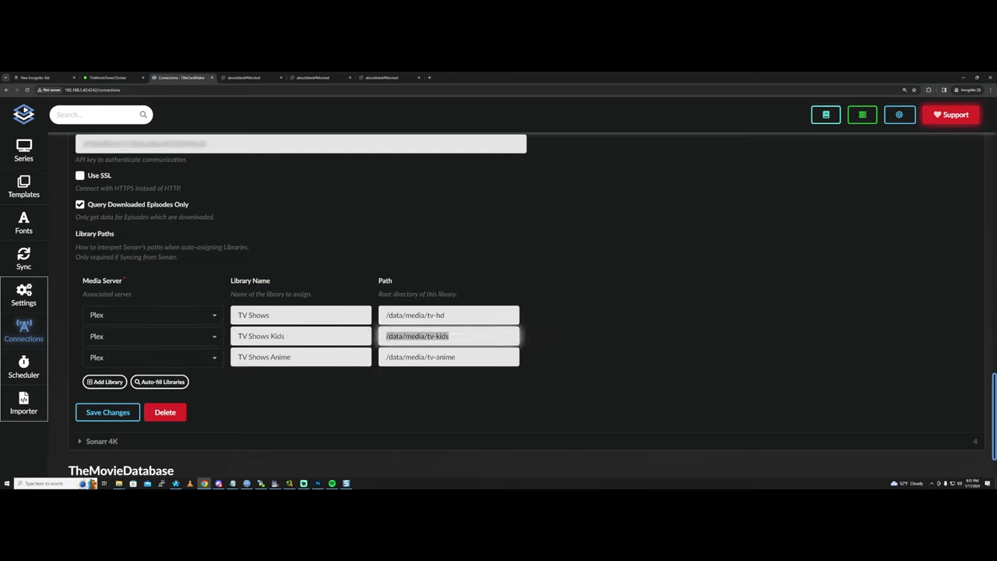
pyautogui.tripleClick(448, 357)
pyautogui.click(285, 341)
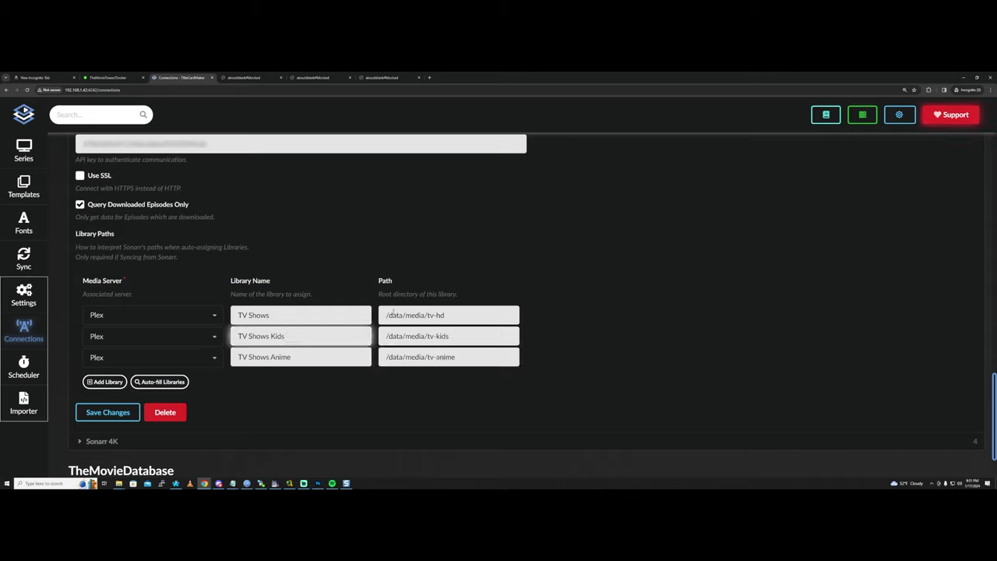
pyautogui.moveTo(386, 315)
pyautogui.mouseDown()
pyautogui.moveTo(455, 315)
pyautogui.moveTo(382, 319)
pyautogui.mouseUp()
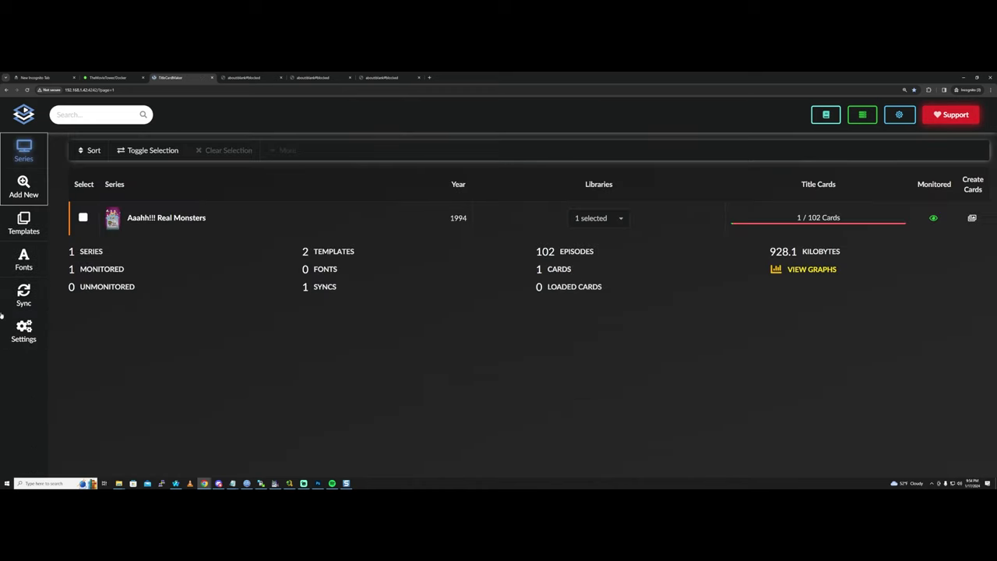
# - Open the settings and examine which connections are offered as the Episode Data Source, keeping Sonarr selected
pyautogui.click(9, 330)
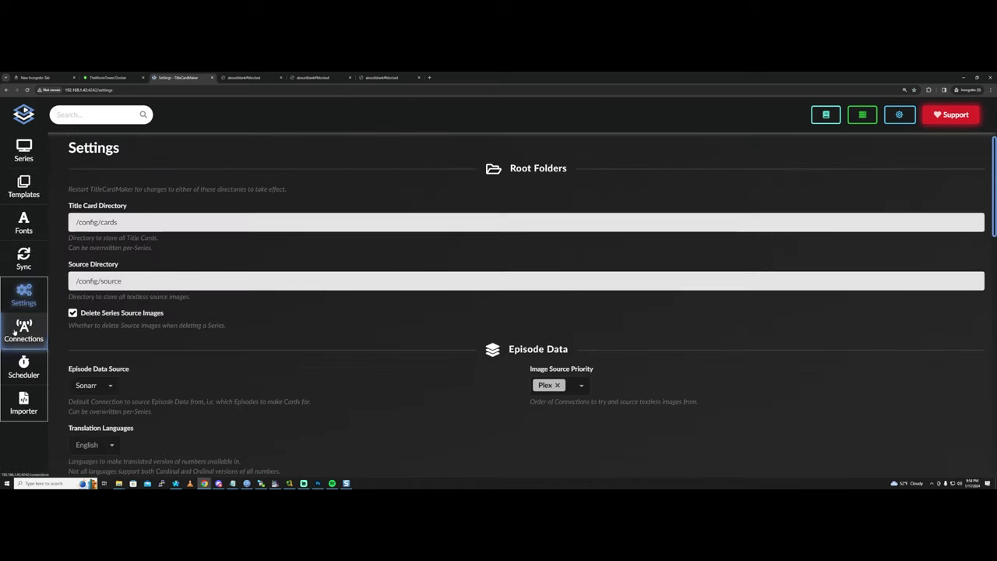
pyautogui.scroll(-1, 178, 398)
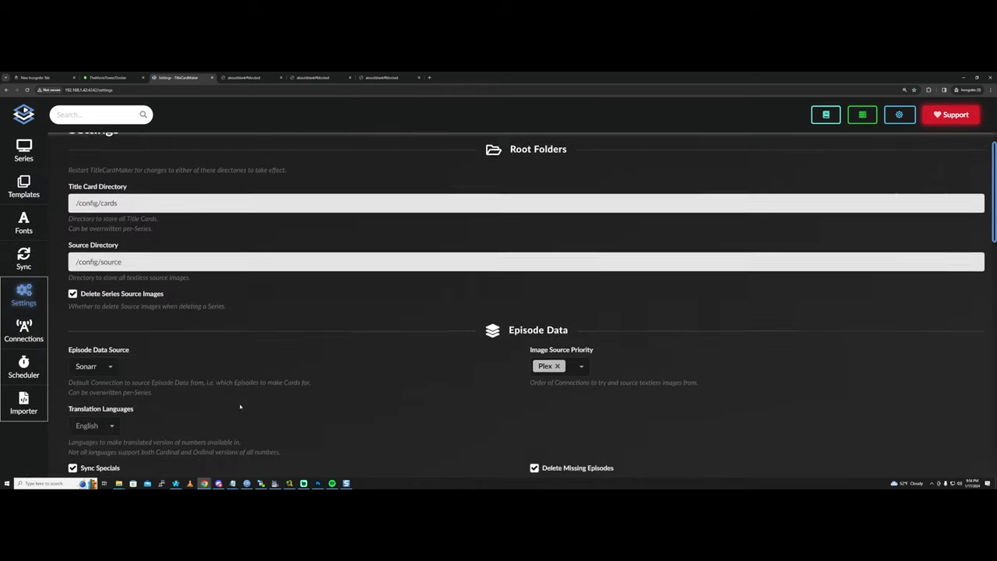
pyautogui.scroll(1, 525, 305)
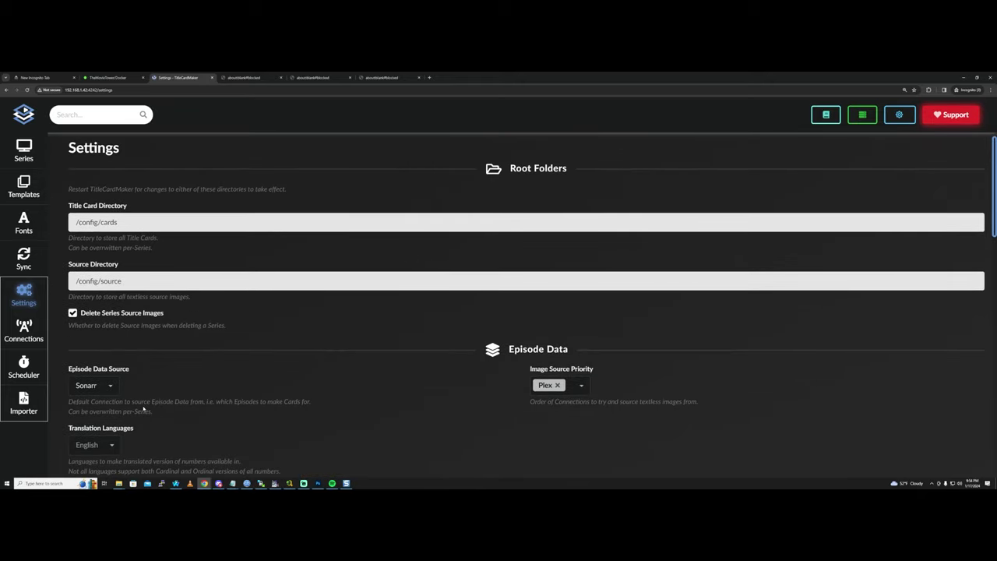
pyautogui.scroll(-1, 195, 405)
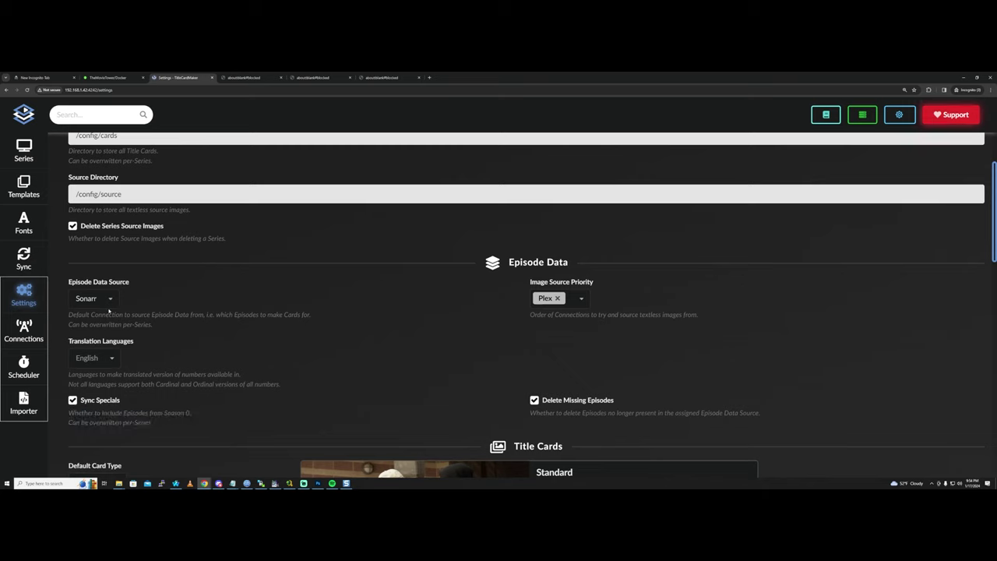
pyautogui.moveTo(88, 282); pyautogui.dragTo(354, 301)
pyautogui.click(269, 312)
pyautogui.click(78, 303)
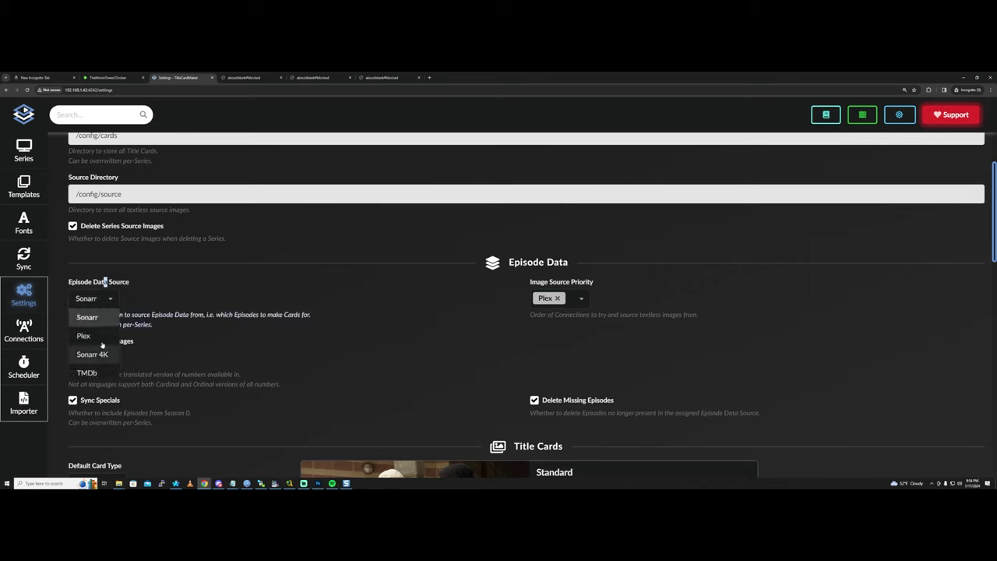
pyautogui.click(104, 289)
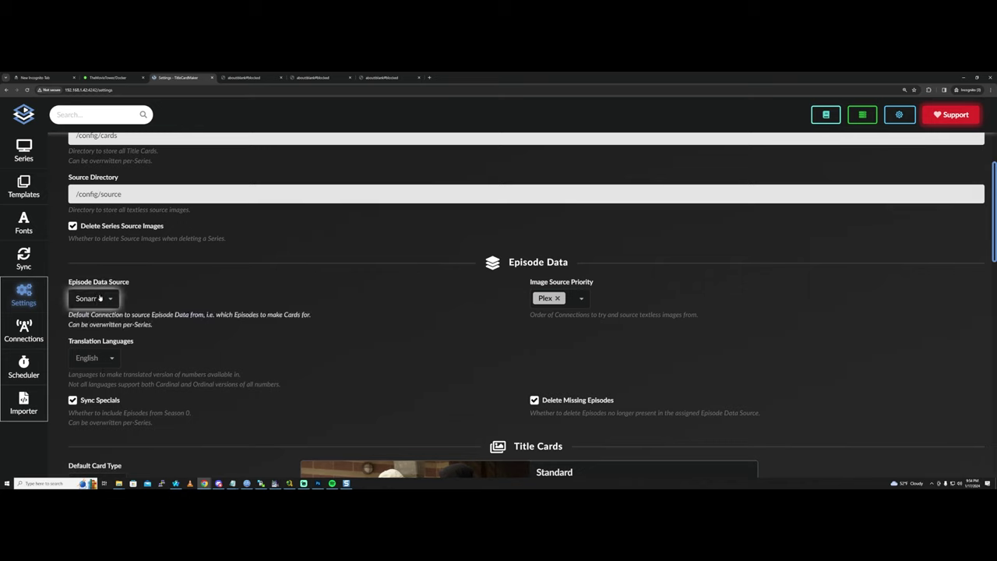
# - Add TMDb after Plex in the Image Source Priority and save the settings
pyautogui.scroll(-2, 514, 343)
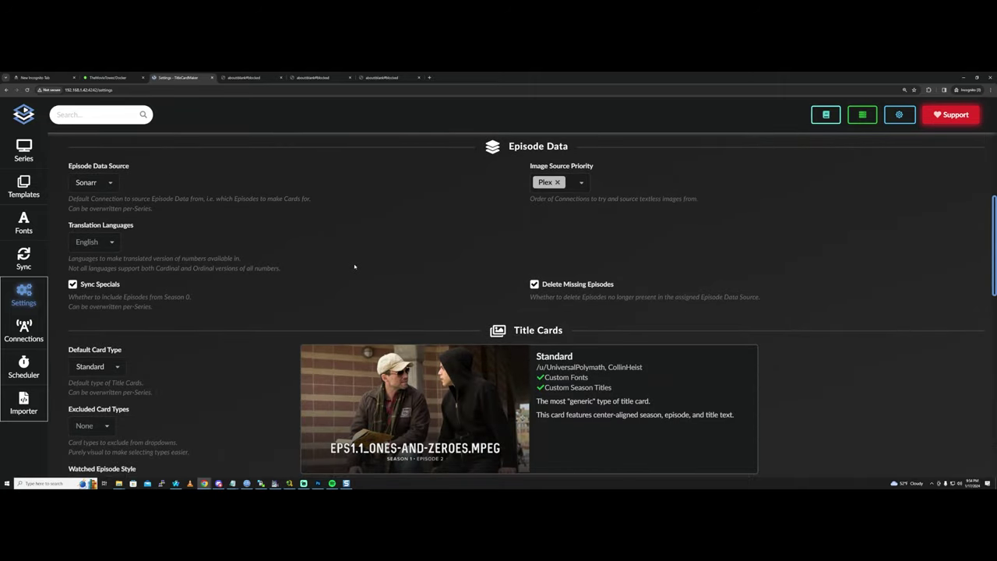
pyautogui.click(580, 182)
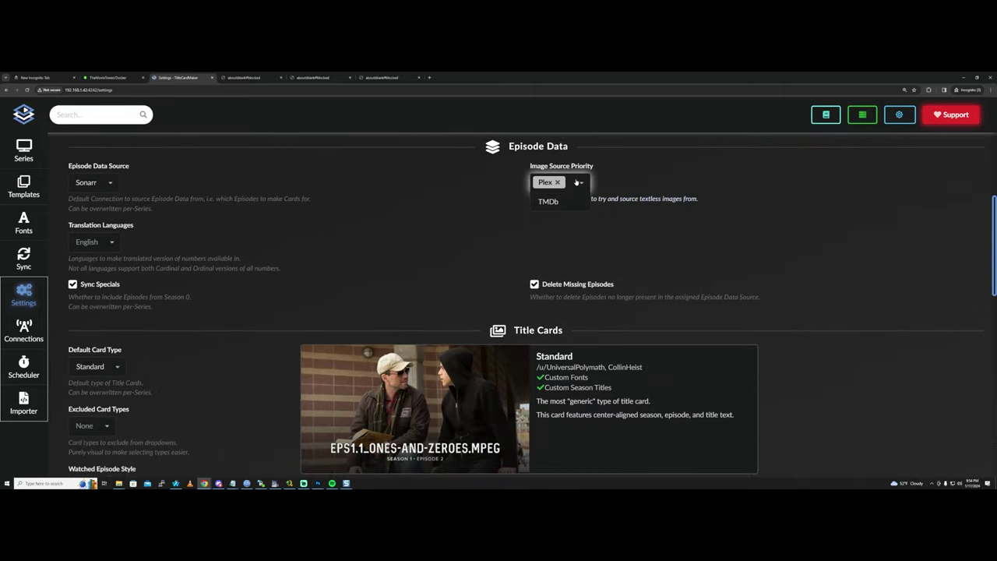
pyautogui.click(469, 204)
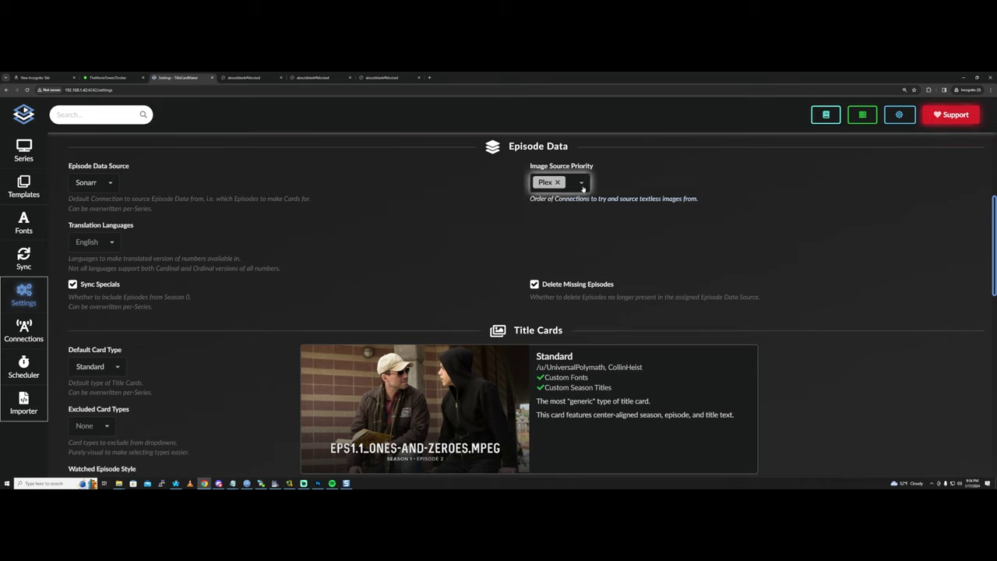
pyautogui.click(582, 188)
pyautogui.click(567, 204)
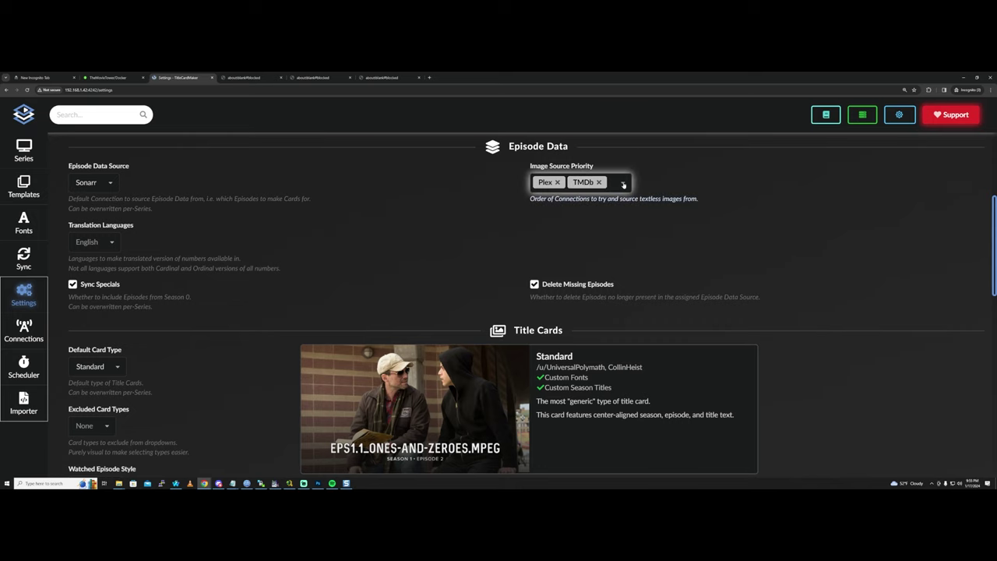
pyautogui.press('Home')
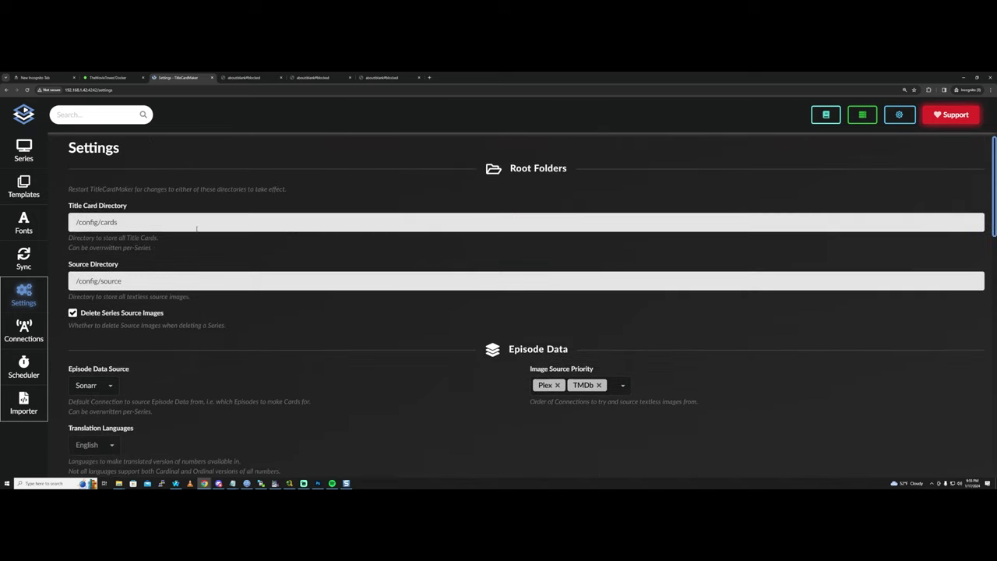
pyautogui.press('End')
pyautogui.press('Return')
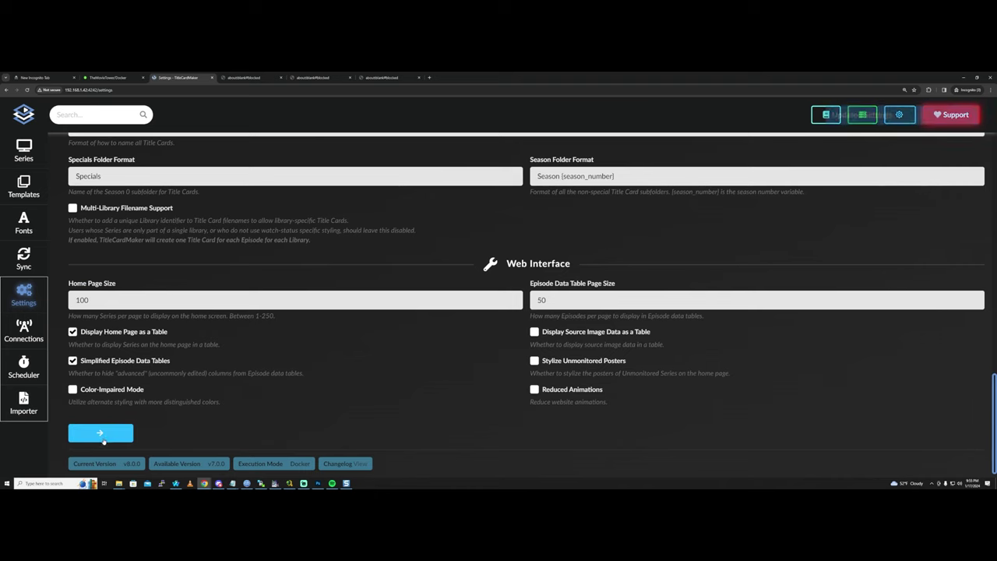
# - Look over the default card type, watched and unwatched episode styles and card dimensions in the Title Cards settings
pyautogui.scroll(5, 351, 383)
pyautogui.scroll(5, 357, 383)
pyautogui.scroll(-4, 338, 371)
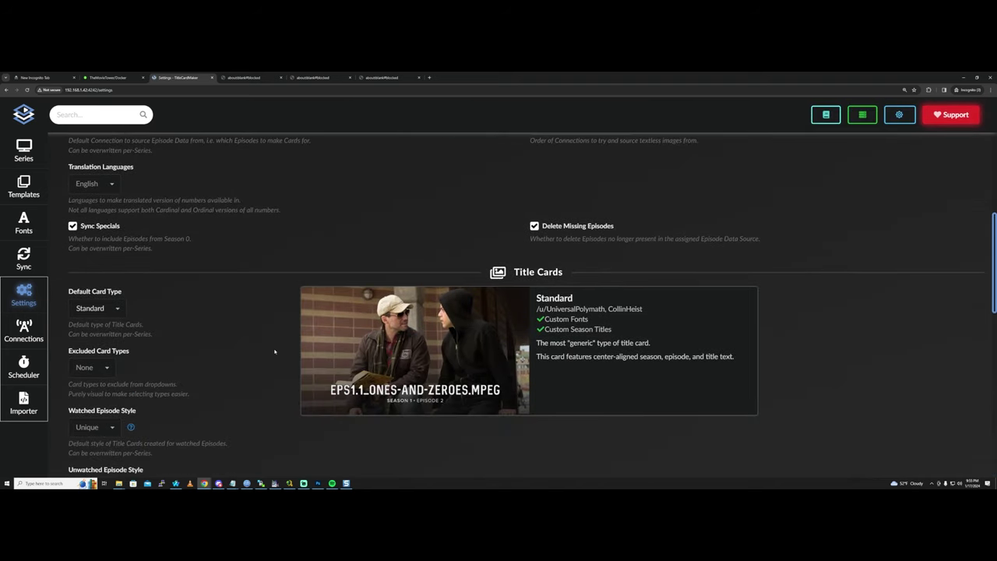
pyautogui.scroll(-2, 60, 344)
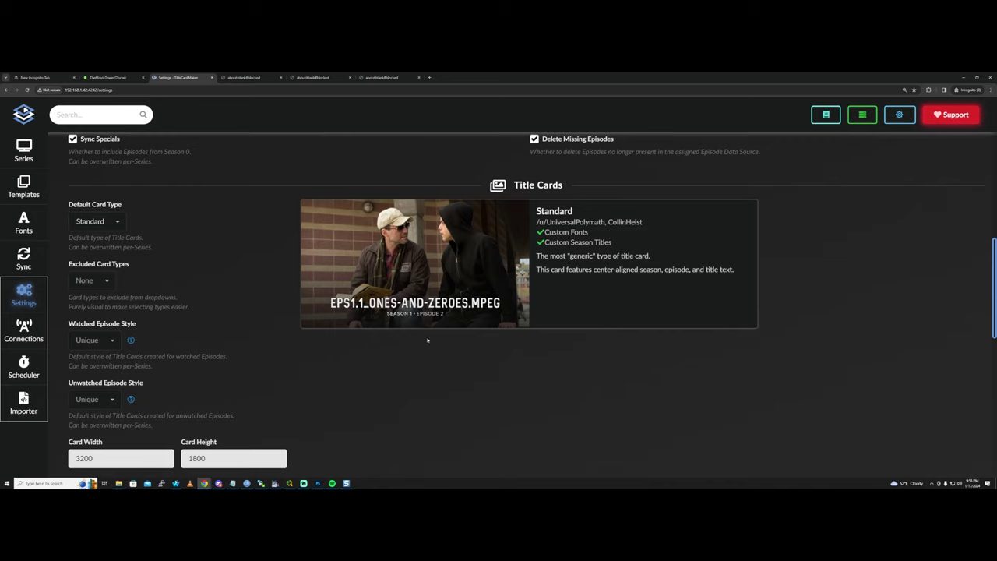
# - Go to the series overview, search for "frasier" and open the options for adding Frasier (1993)
pyautogui.click(32, 160)
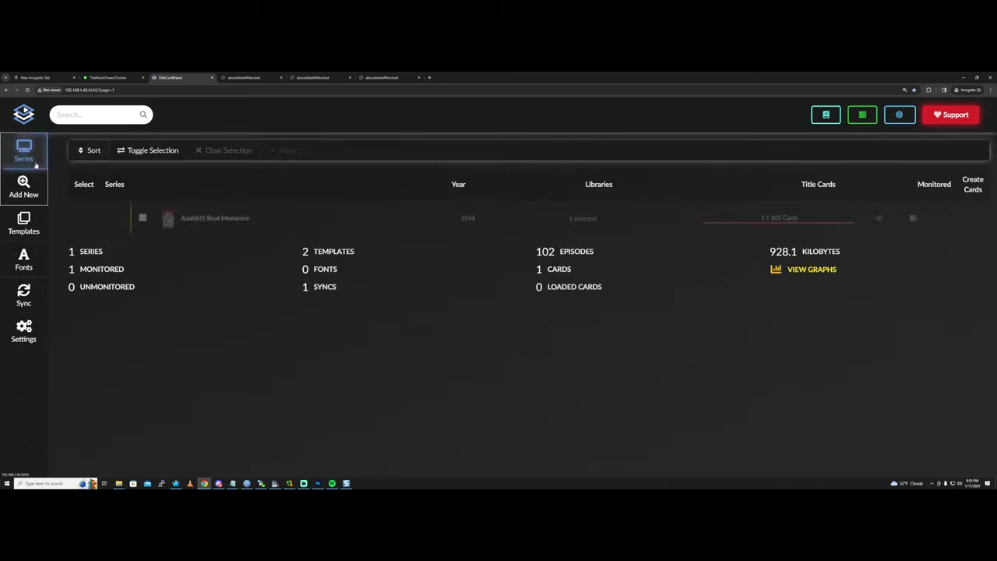
pyautogui.write('fr')
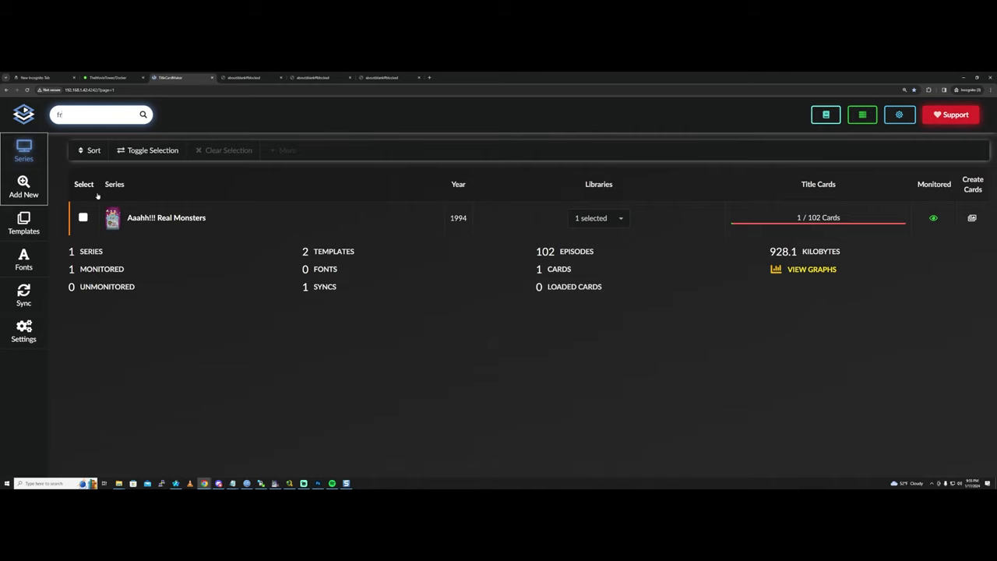
pyautogui.write('asier')
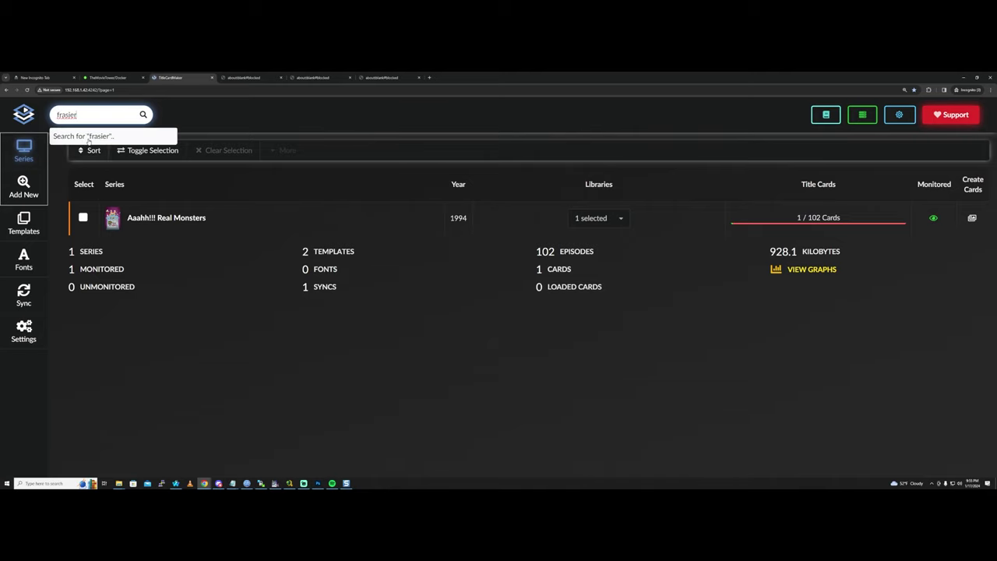
pyautogui.click(87, 137)
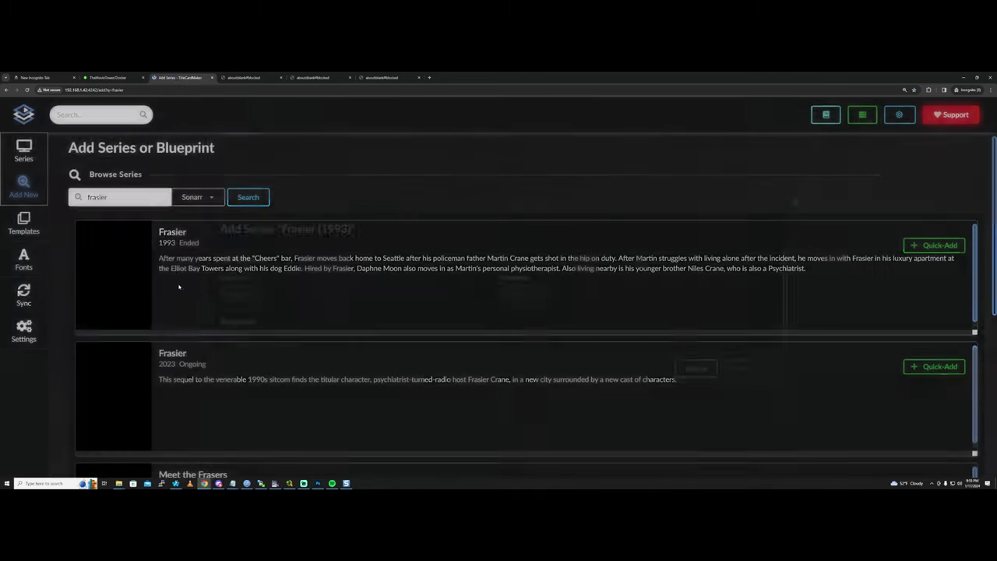
pyautogui.click(686, 311)
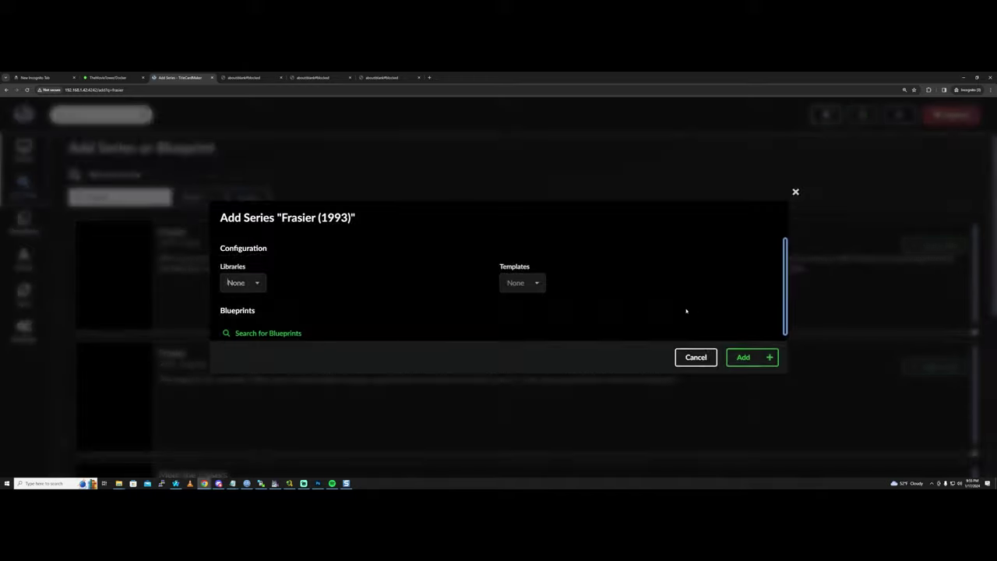
# - Check the available libraries and templates for Frasier (1993) and add the series with both left at None
pyautogui.click(253, 284)
pyautogui.click(253, 285)
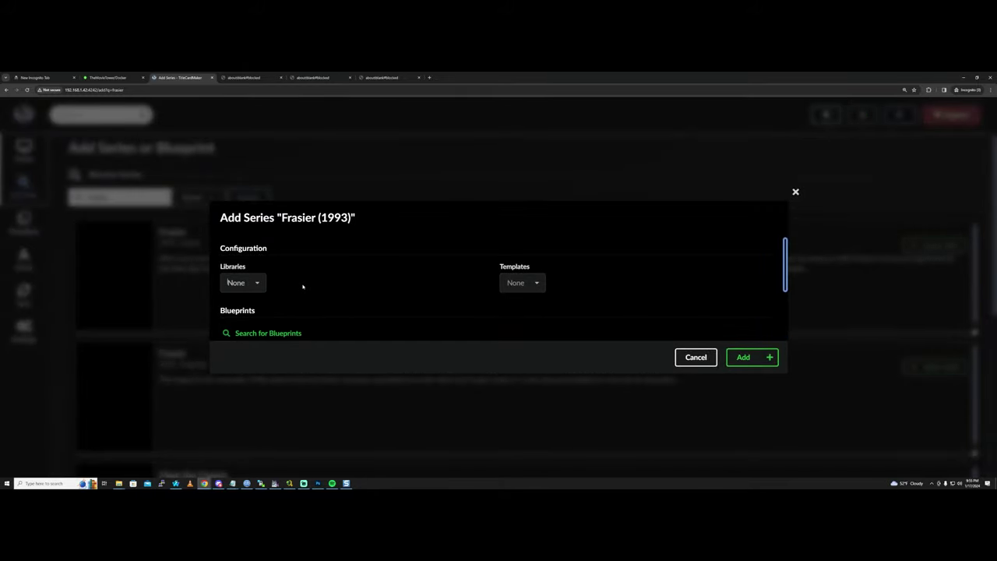
pyautogui.click(252, 282)
pyautogui.scroll(-2, 309, 305)
pyautogui.scroll(2, 334, 270)
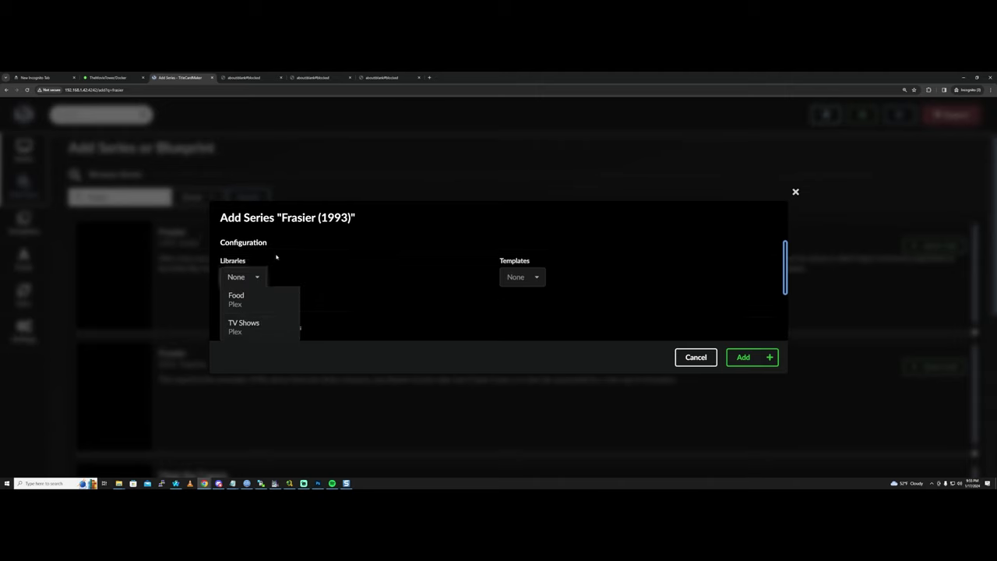
pyautogui.click(420, 267)
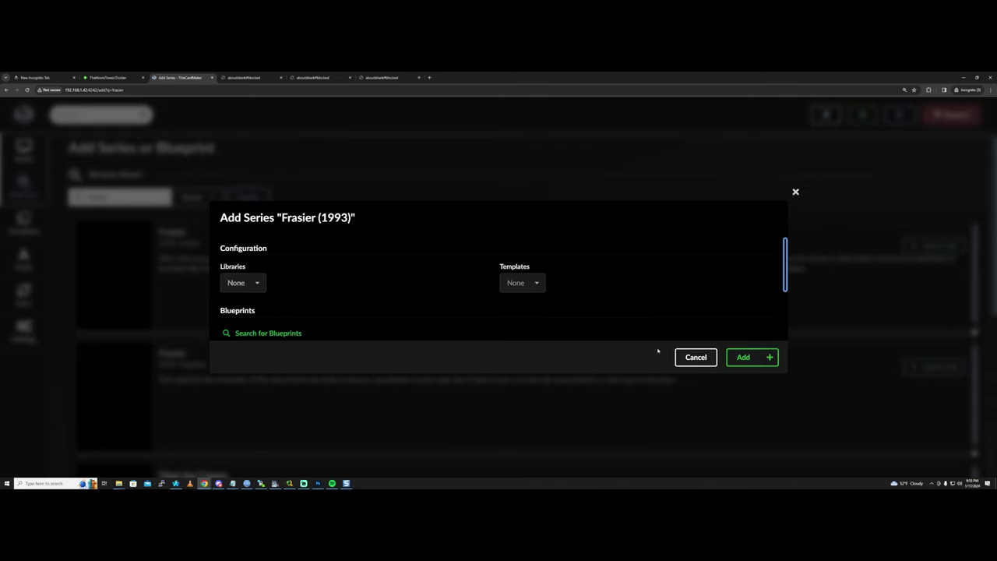
pyautogui.click(522, 283)
pyautogui.click(657, 318)
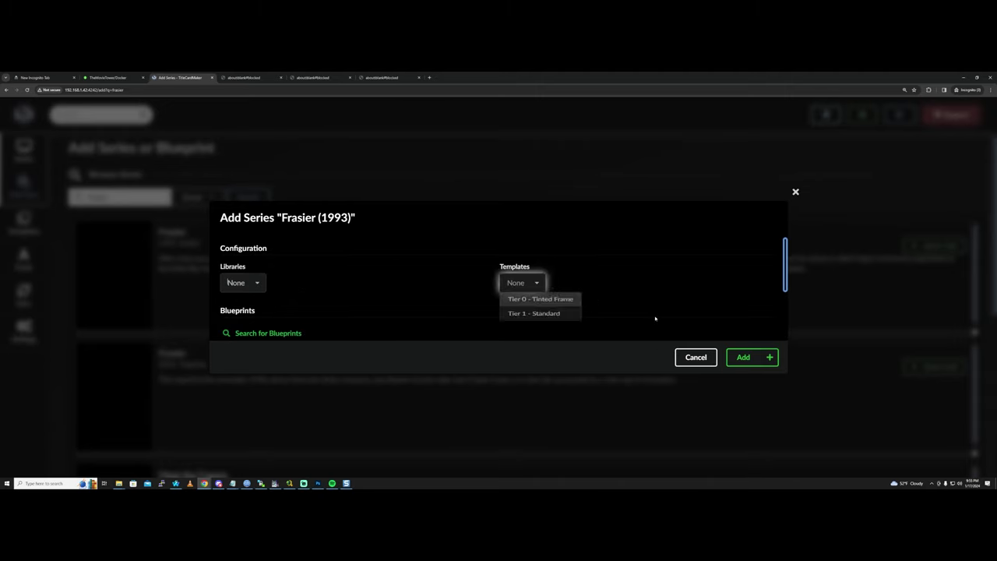
pyautogui.click(743, 357)
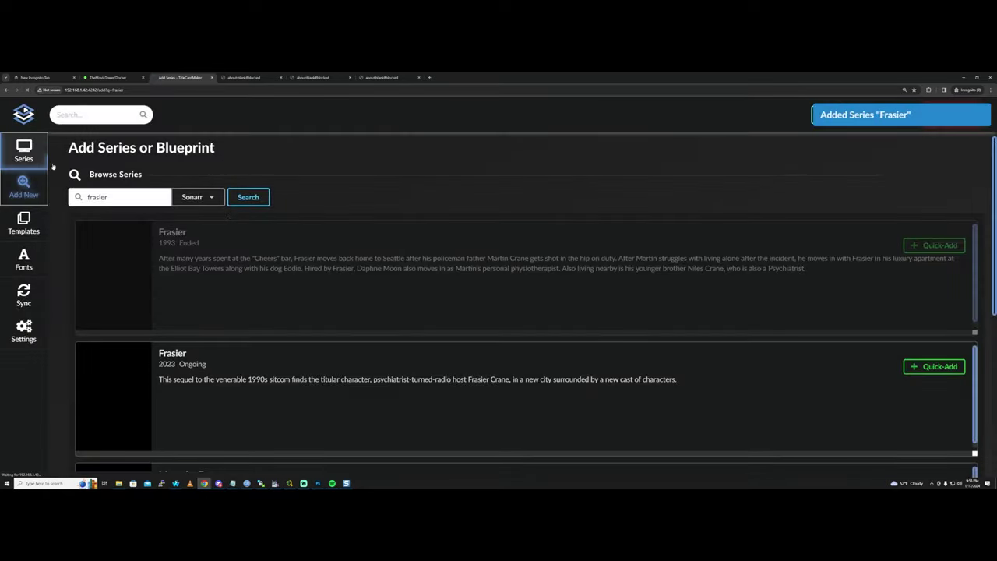
# - Open the Frasier series and examine the card types offered in its card configuration, keeping Default
pyautogui.click(23, 151)
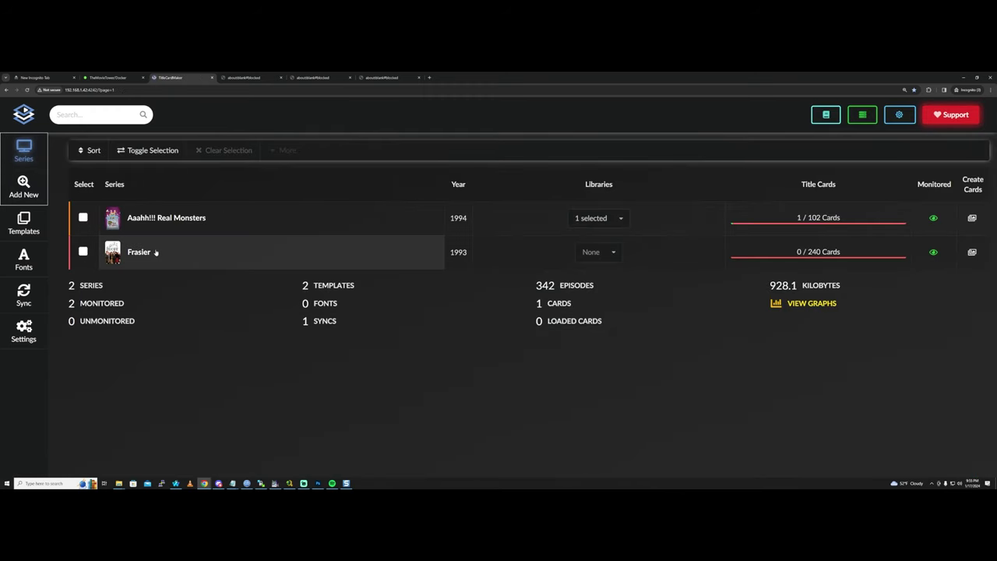
pyautogui.click(156, 251)
pyautogui.click(382, 158)
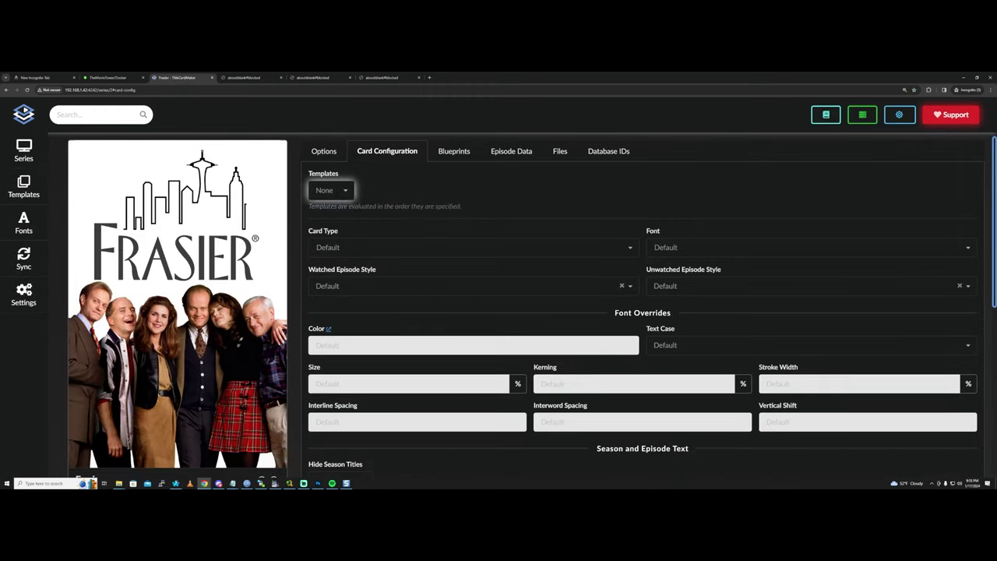
pyautogui.click(327, 248)
pyautogui.press('Escape')
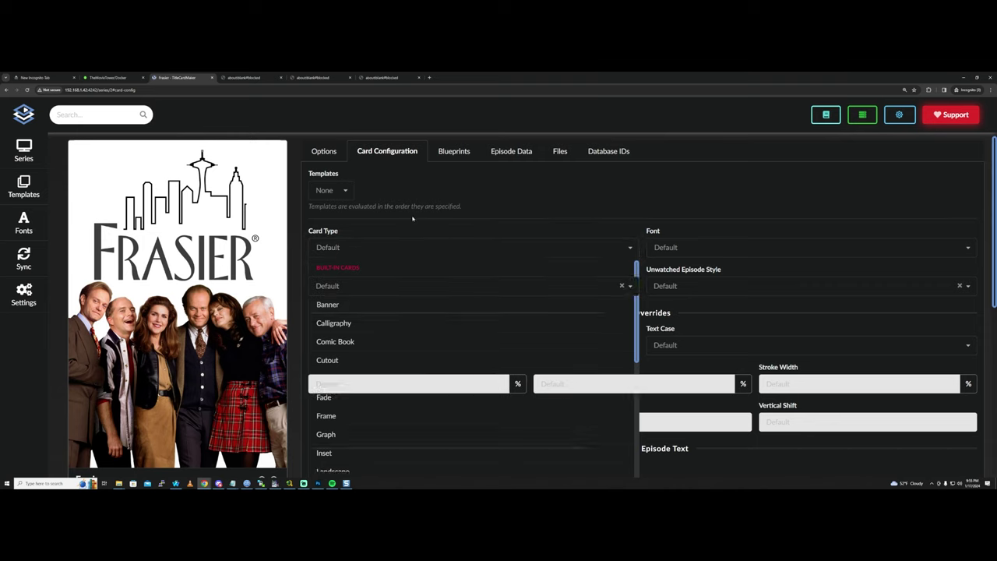
# - Look over the root folder and episode data settings, and return to the series list
pyautogui.click(22, 296)
pyautogui.scroll(-2, 19, 257)
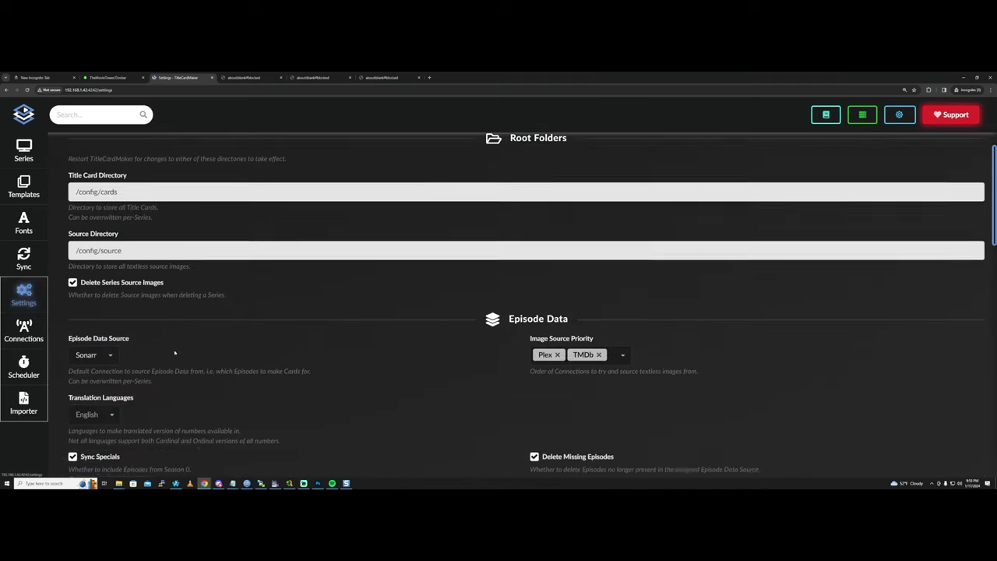
pyautogui.click(23, 152)
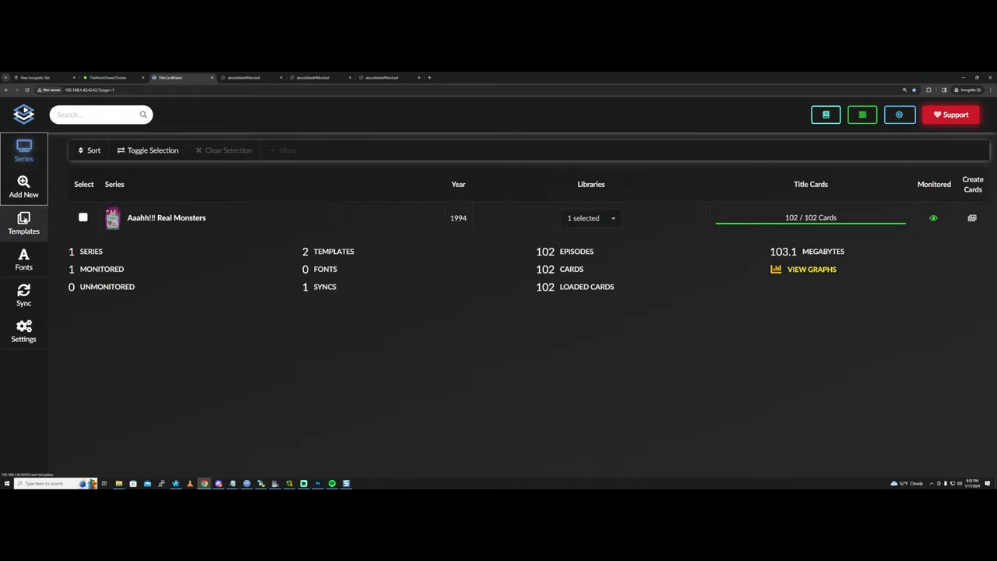
# - Open the Tier 1 - Standard template and list the arguments available for its filter condition
pyautogui.click(24, 224)
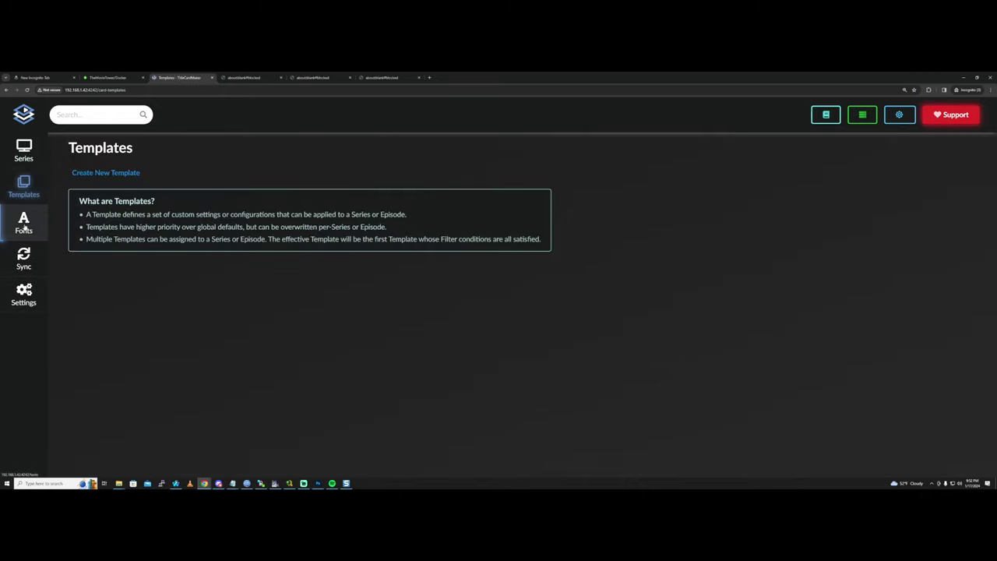
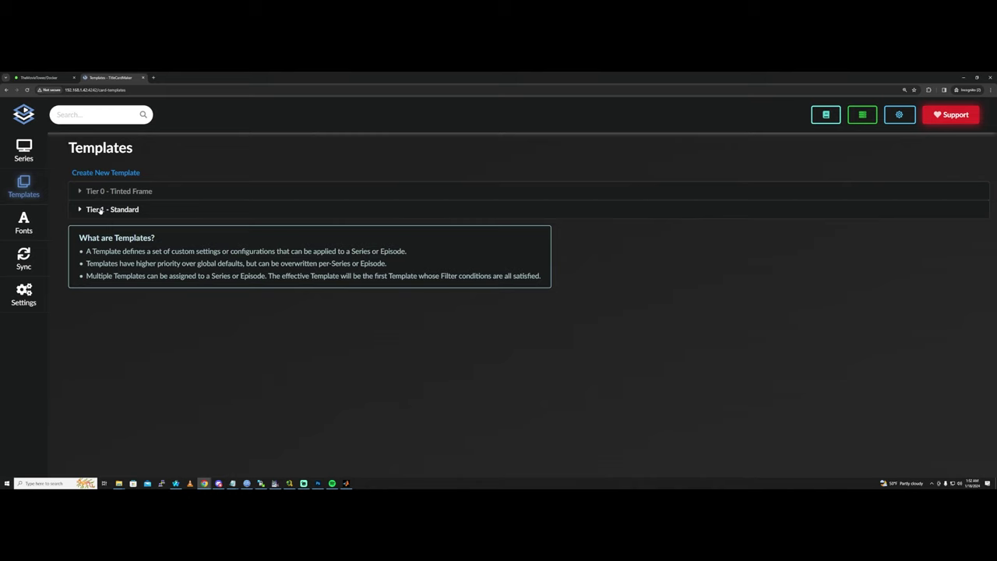
pyautogui.click(100, 210)
pyautogui.scroll(-1, 132, 343)
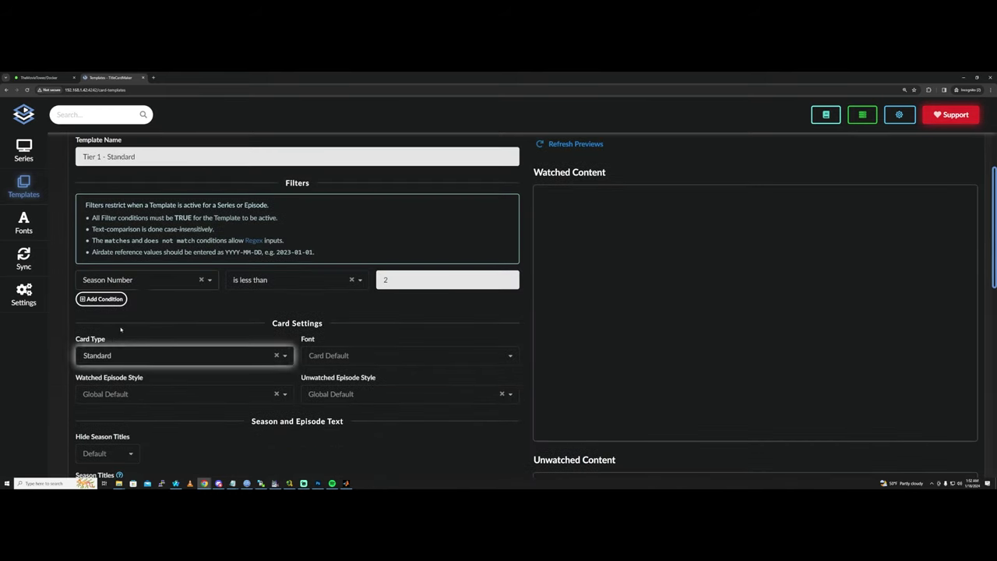
pyautogui.click(143, 287)
# - Read the Filters section of the TitleCardMaker templates documentation, including the unwatched-pilot example and the notes on invalid conditions
pyautogui.scroll(3, 133, 382)
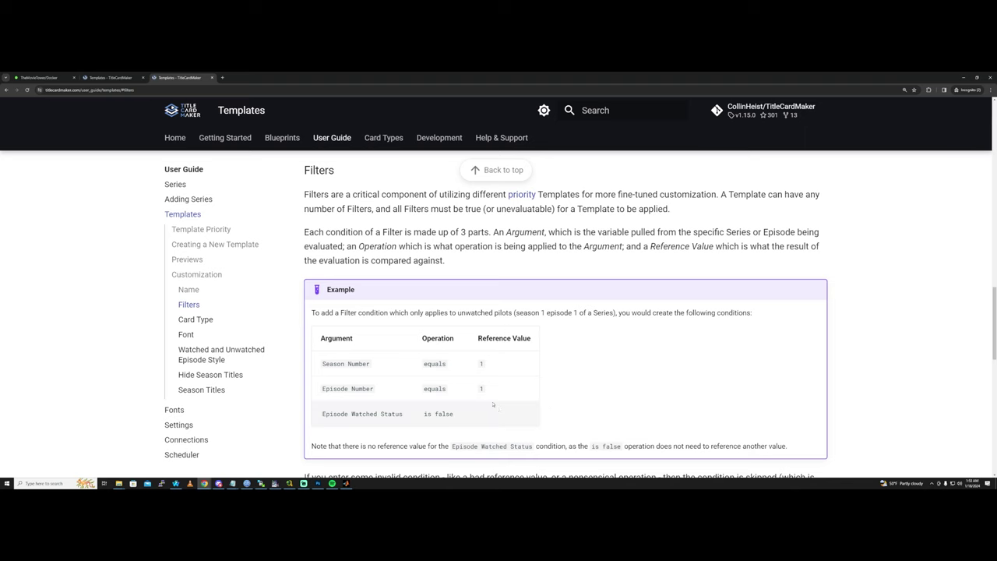
pyautogui.scroll(-1, 496, 406)
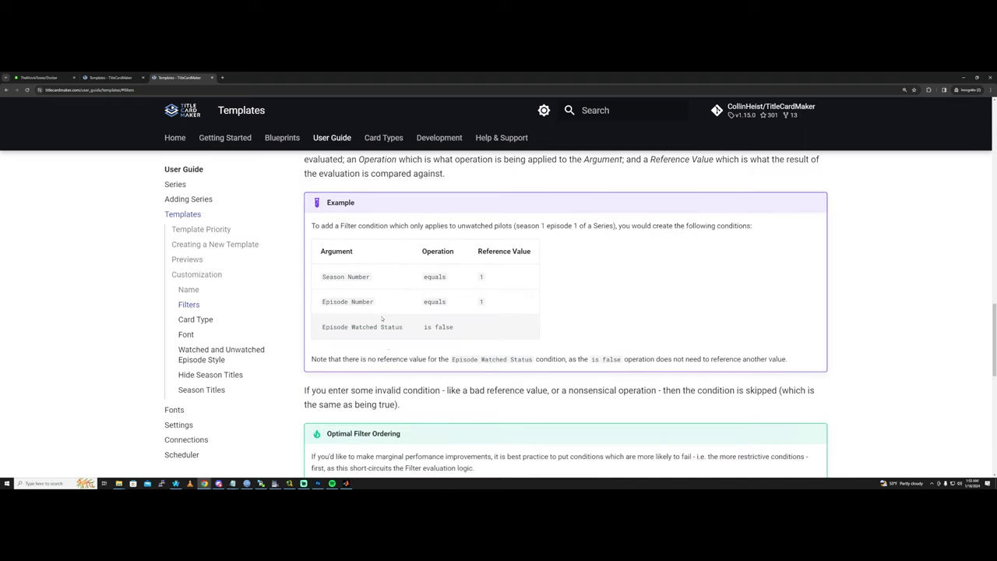
pyautogui.scroll(1, 382, 318)
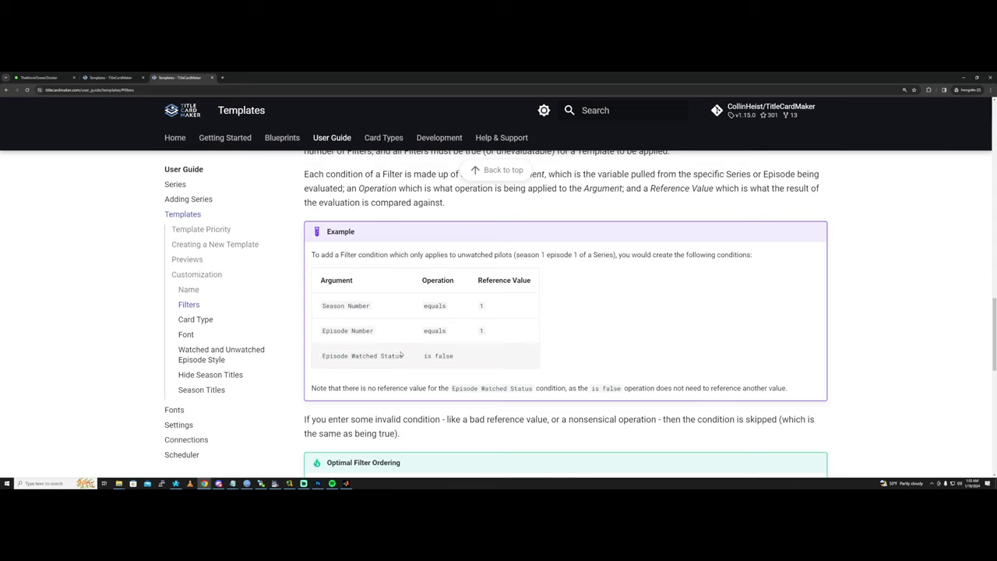
pyautogui.scroll(-1, 409, 358)
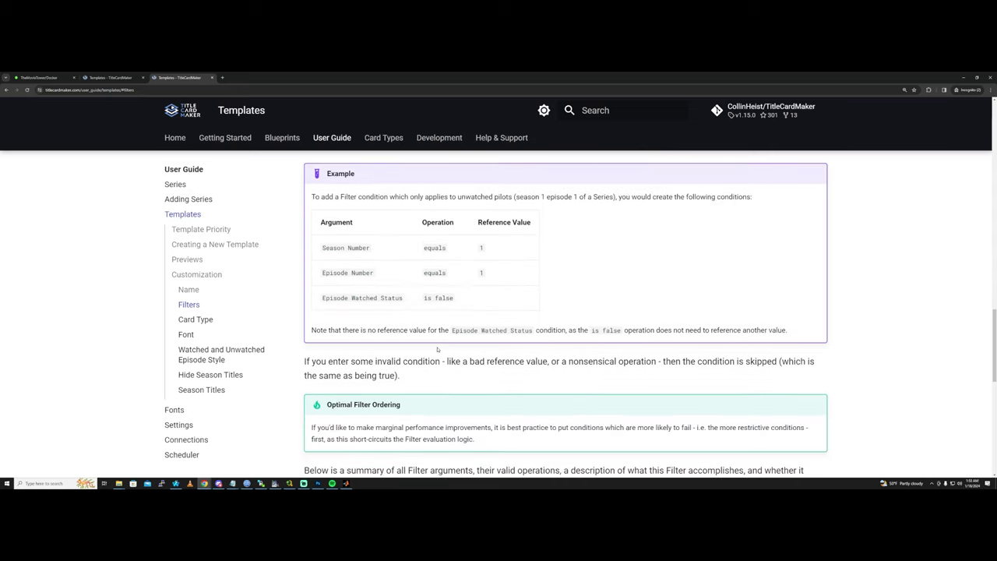
pyautogui.scroll(-1, 437, 352)
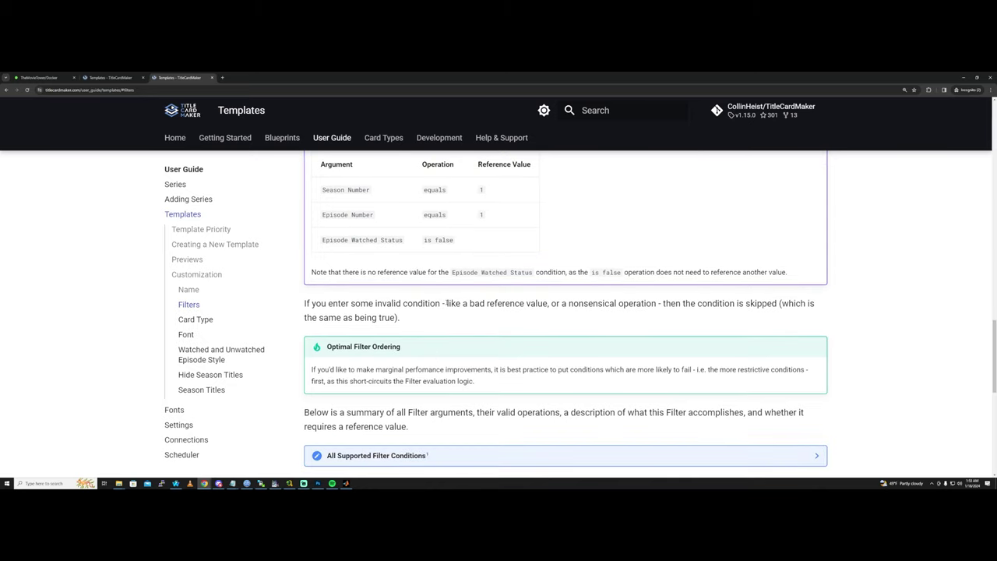
# - Expand all supported filter conditions and examine the operations for series name, series year, number of seasons, library names and logo
pyautogui.click(374, 455)
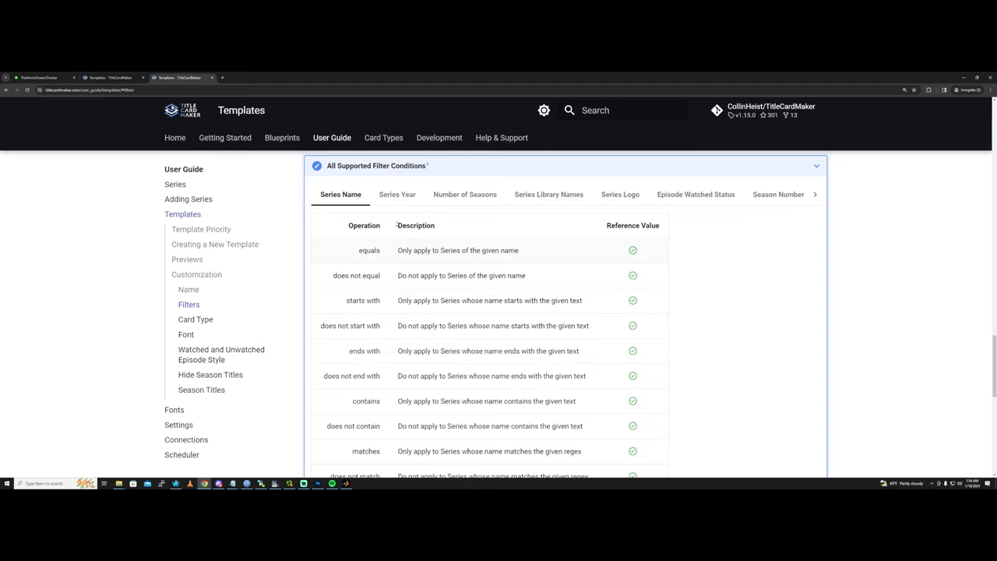
pyautogui.click(397, 195)
pyautogui.click(336, 196)
pyautogui.click(386, 196)
pyautogui.click(479, 197)
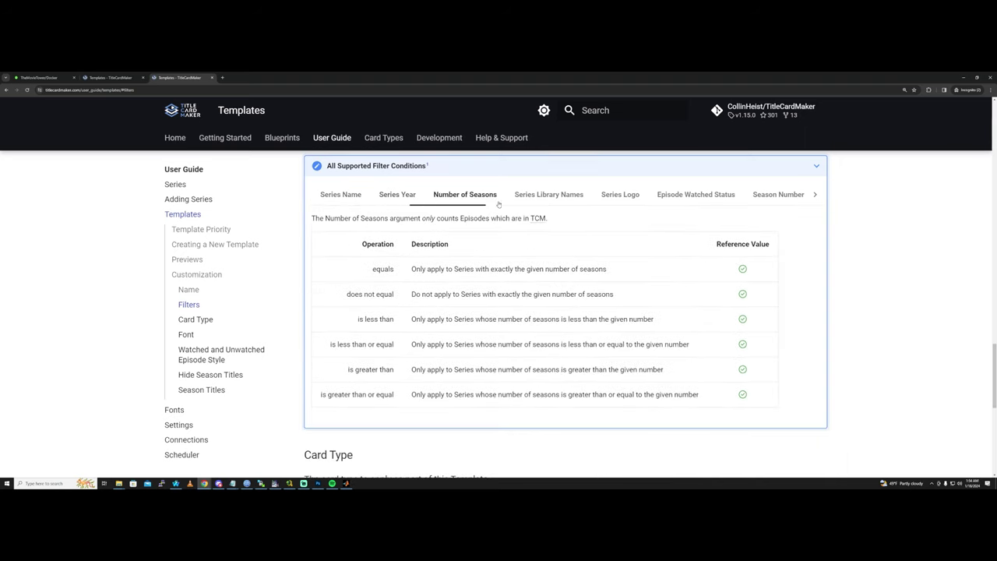
pyautogui.click(551, 198)
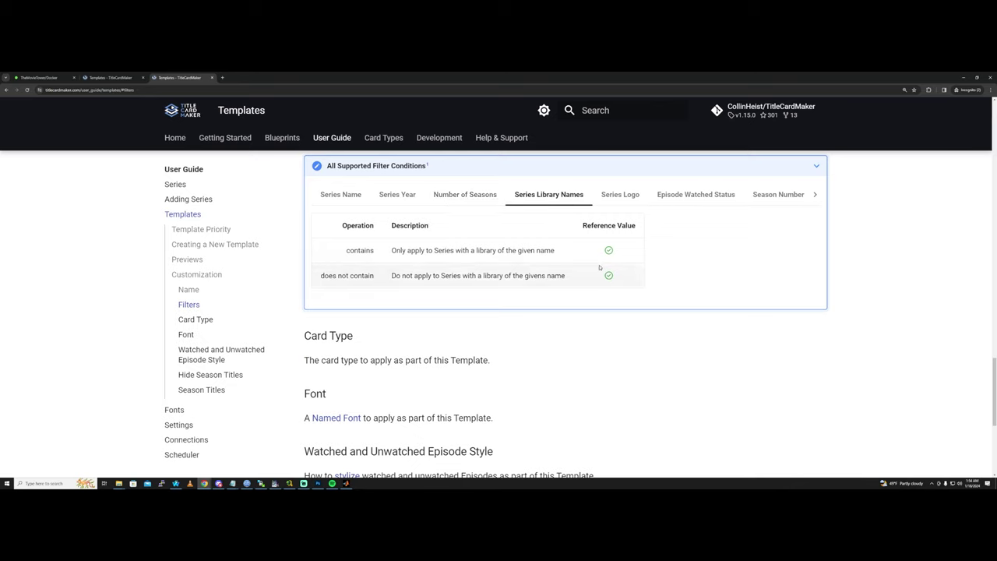
pyautogui.click(620, 195)
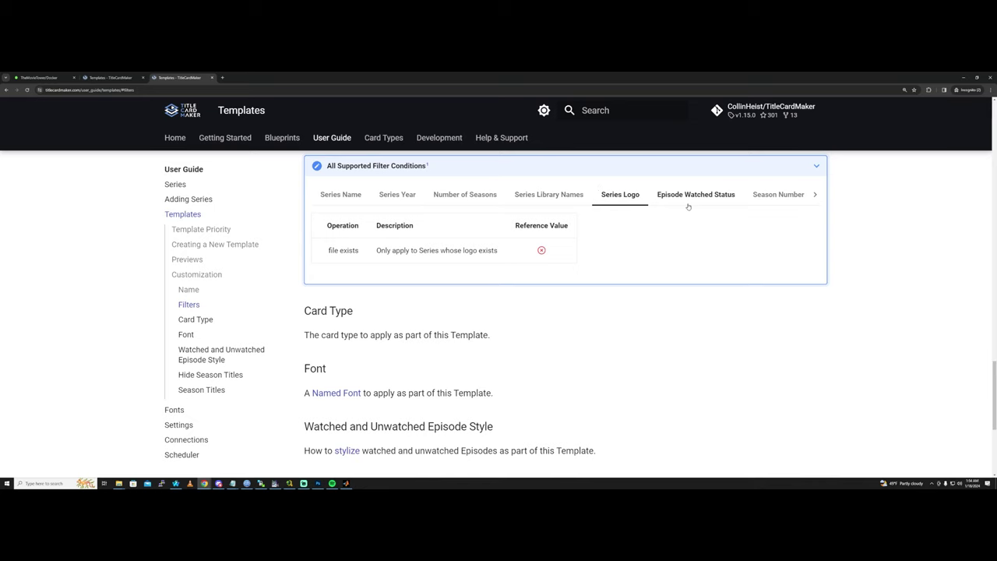
# - Examine the supported filter operations for episode watched status and season number, and check which further episode arguments exist
pyautogui.click(715, 197)
pyautogui.click(776, 195)
pyautogui.click(814, 194)
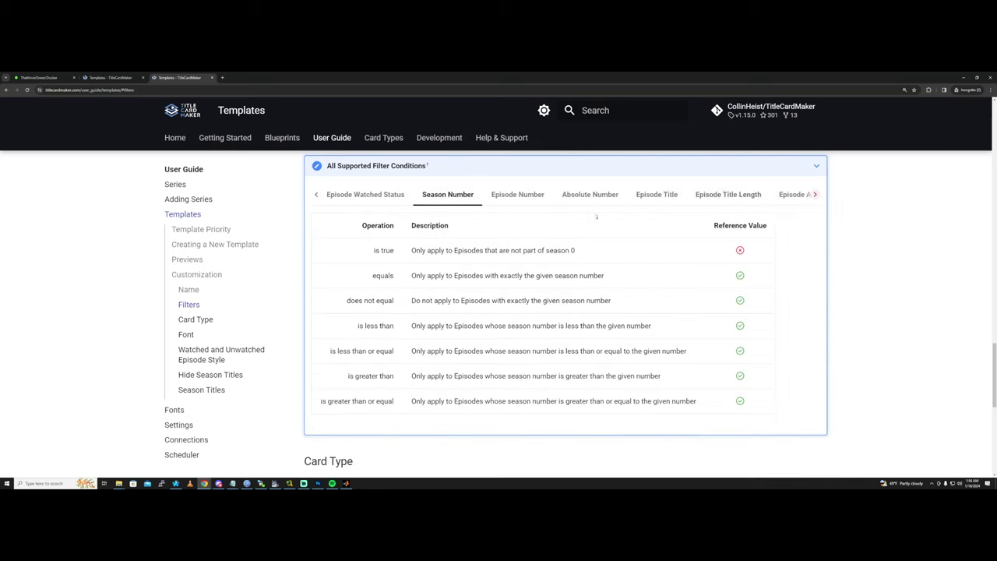
pyautogui.click(316, 195)
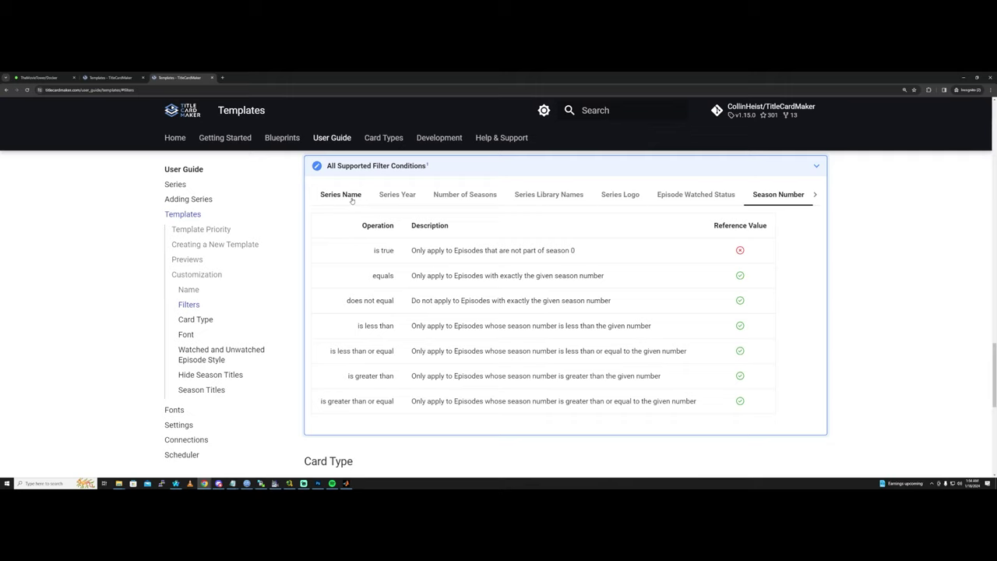
# - Skim the remaining template customization documentation on card type, font, episode styles and season titles
pyautogui.scroll(-1, 397, 268)
pyautogui.scroll(-3, 397, 268)
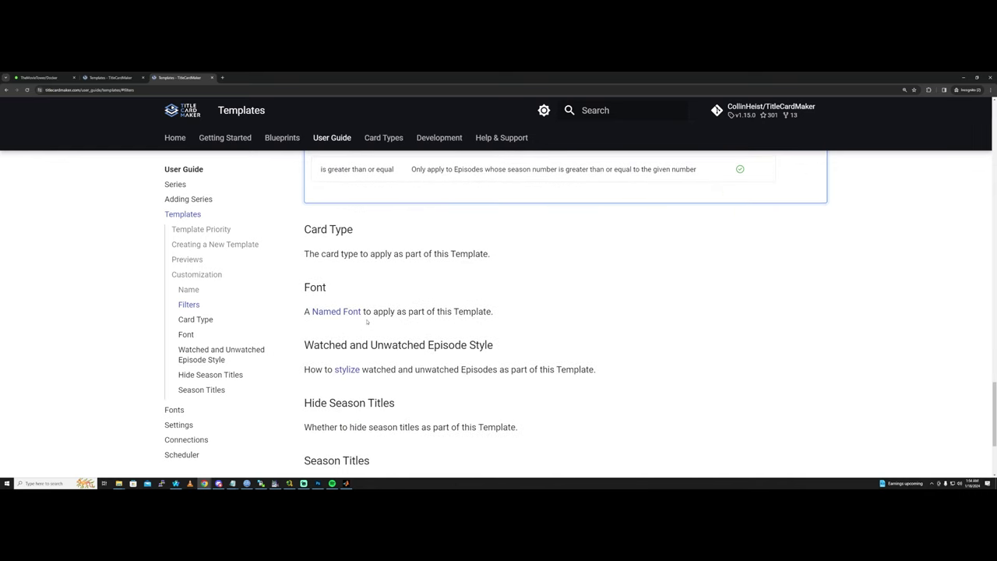
pyautogui.scroll(-2, 367, 322)
pyautogui.scroll(1, 367, 322)
# - Return to the Tier 1 - Standard template and go through its filter condition's argument choices, operation and reference value
pyautogui.click(100, 78)
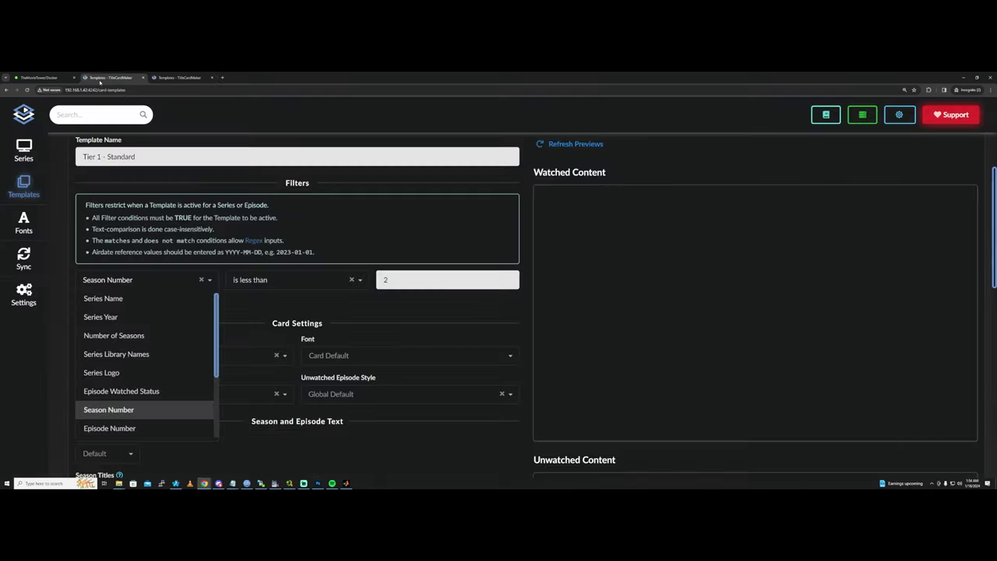
pyautogui.scroll(-3, 140, 354)
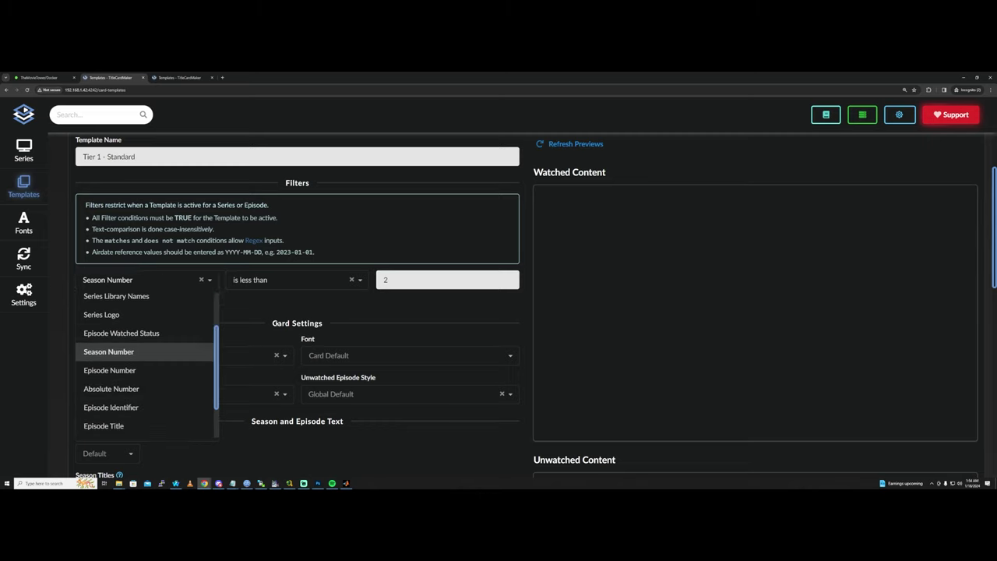
pyautogui.click(284, 300)
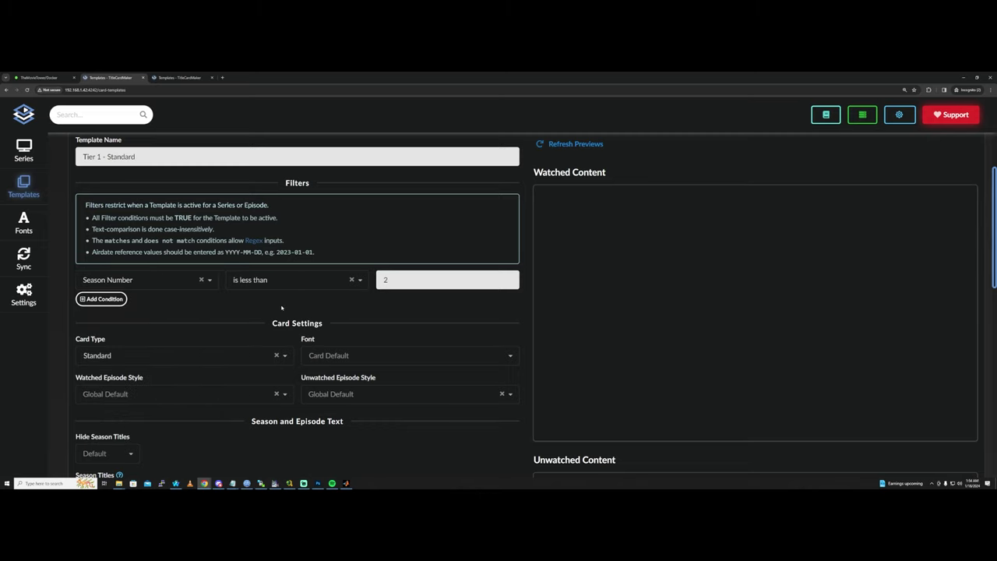
pyautogui.click(162, 290)
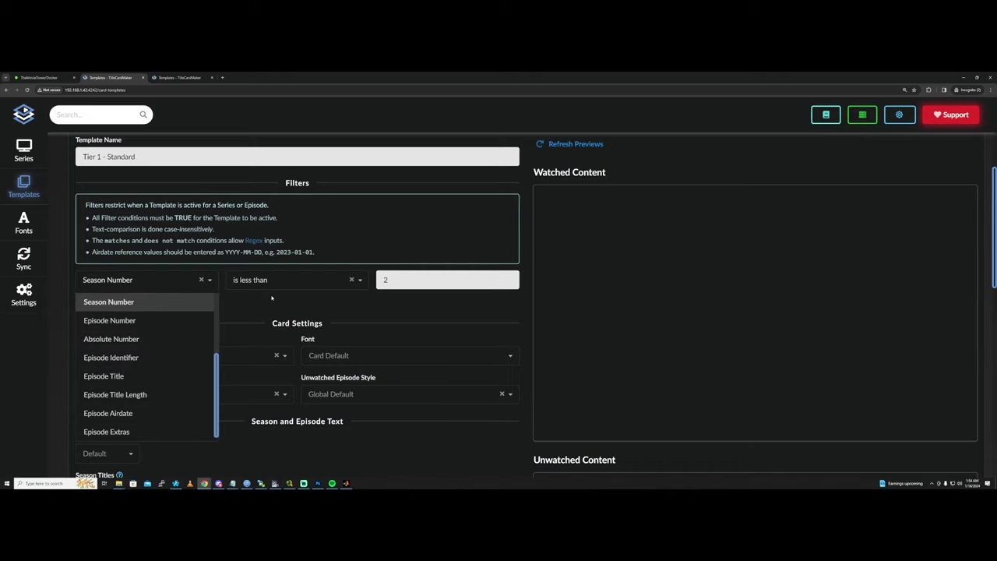
pyautogui.press('Tab')
pyautogui.press('Tab')
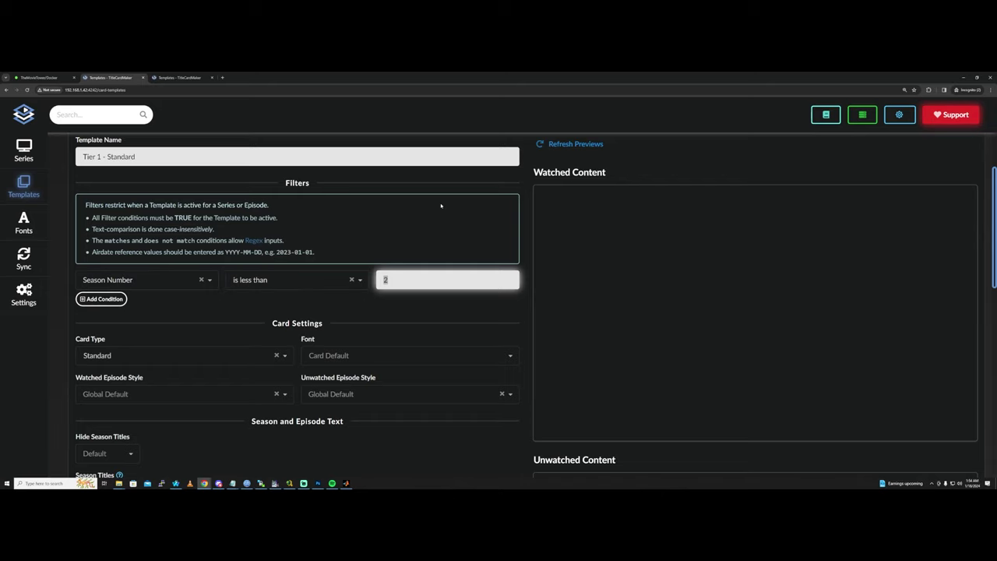
pyautogui.click(390, 319)
# - Review the template's card settings, season and episode text, non-card settings, translations and extras
pyautogui.scroll(-1, 390, 319)
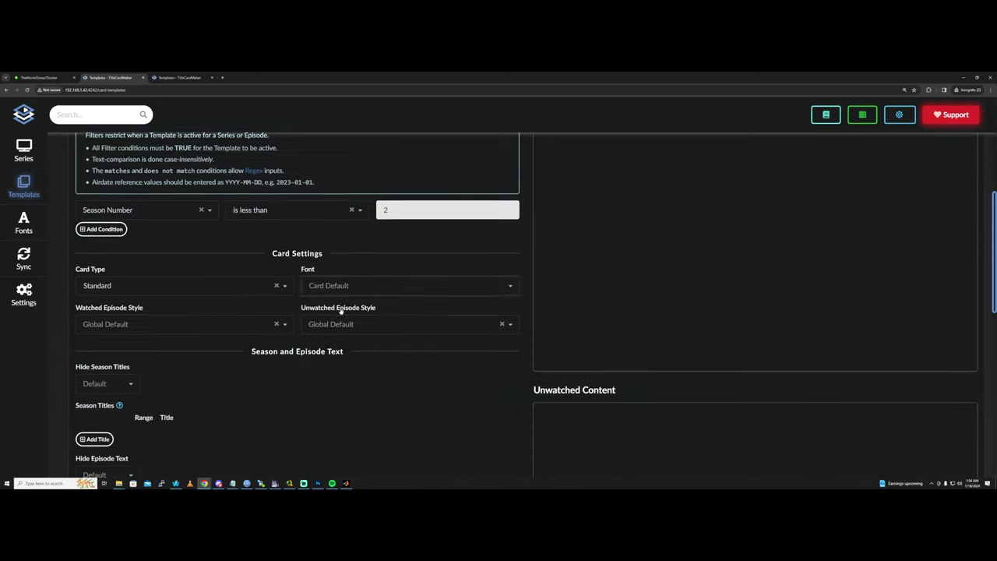
pyautogui.scroll(-1, 140, 342)
pyautogui.scroll(1, 141, 343)
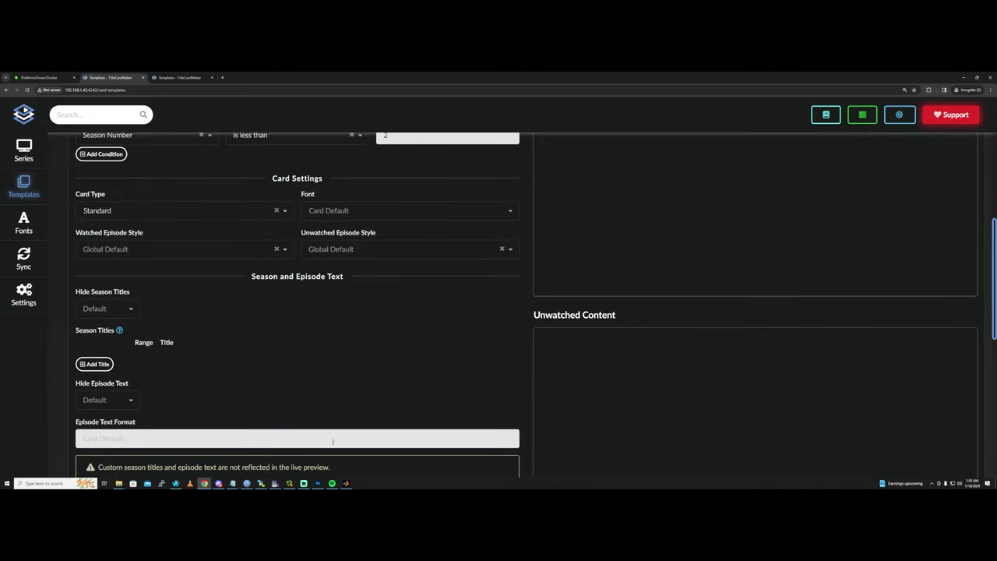
pyautogui.scroll(-2, 141, 342)
pyautogui.scroll(-1, 270, 313)
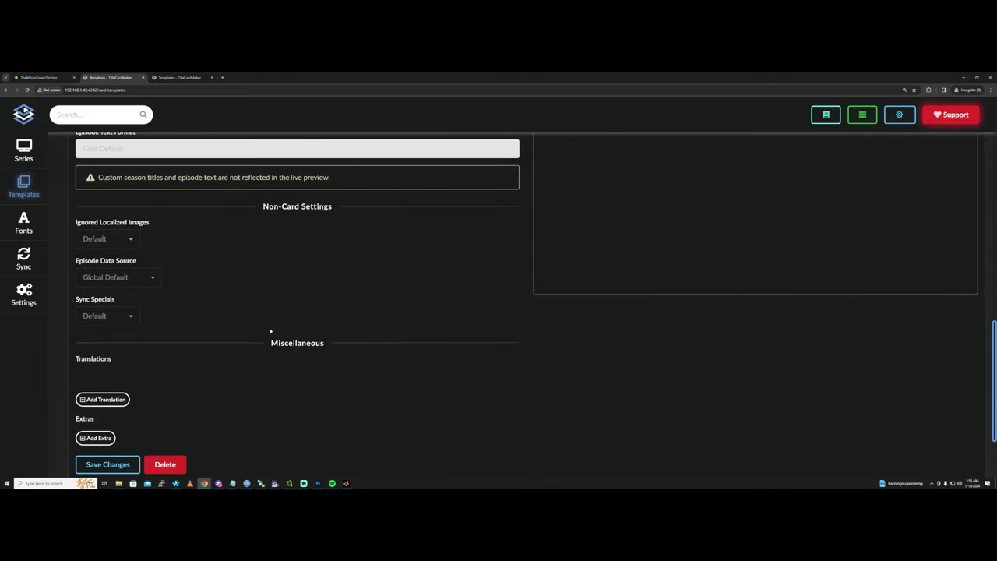
pyautogui.scroll(-1, 137, 273)
pyautogui.scroll(-1, 275, 389)
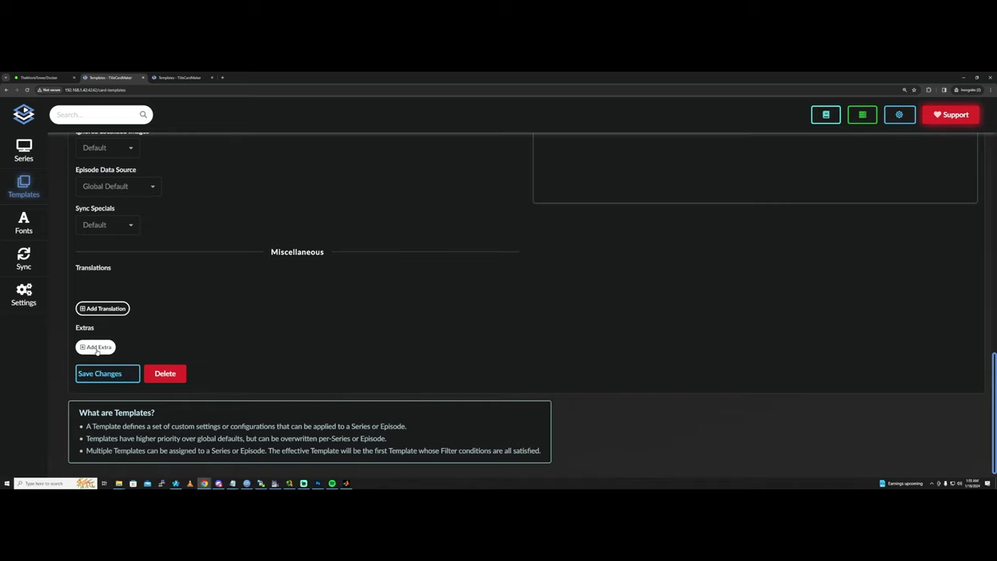
pyautogui.scroll(5, 329, 349)
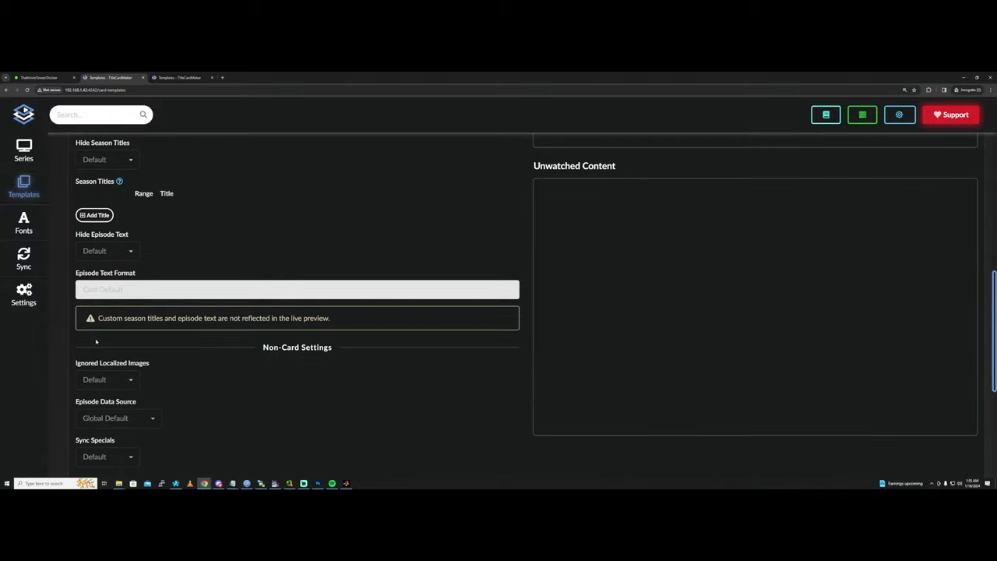
pyautogui.scroll(1, 183, 364)
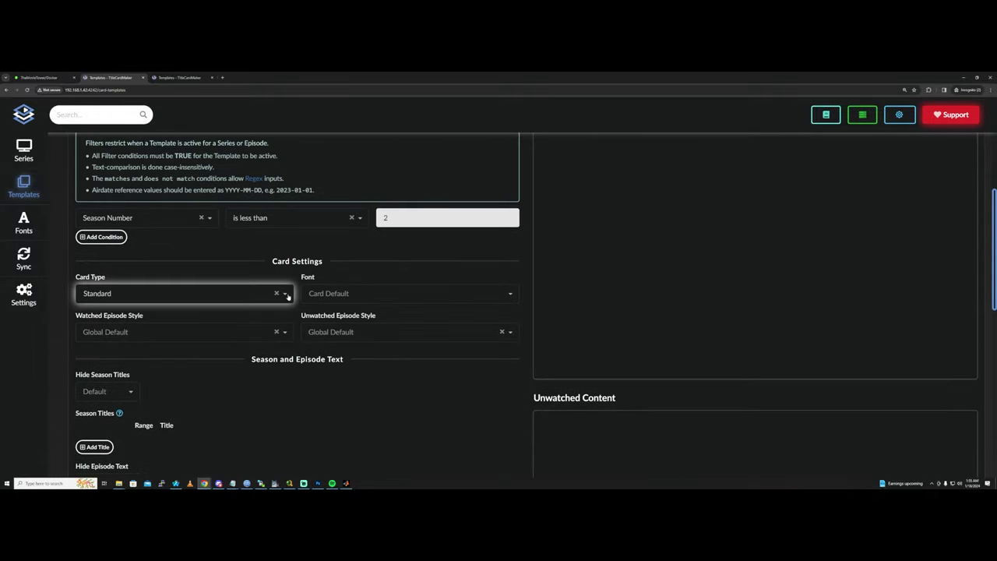
# - Check which fonts can be chosen in the template's card settings, leaving the font at Card Default
pyautogui.click(508, 293)
pyautogui.click(508, 293)
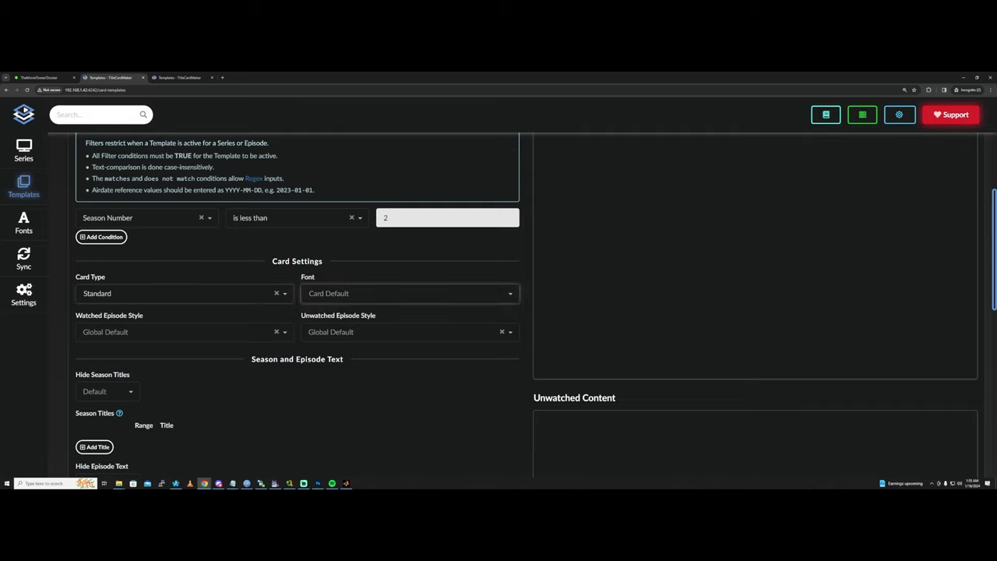
pyautogui.press('Down')
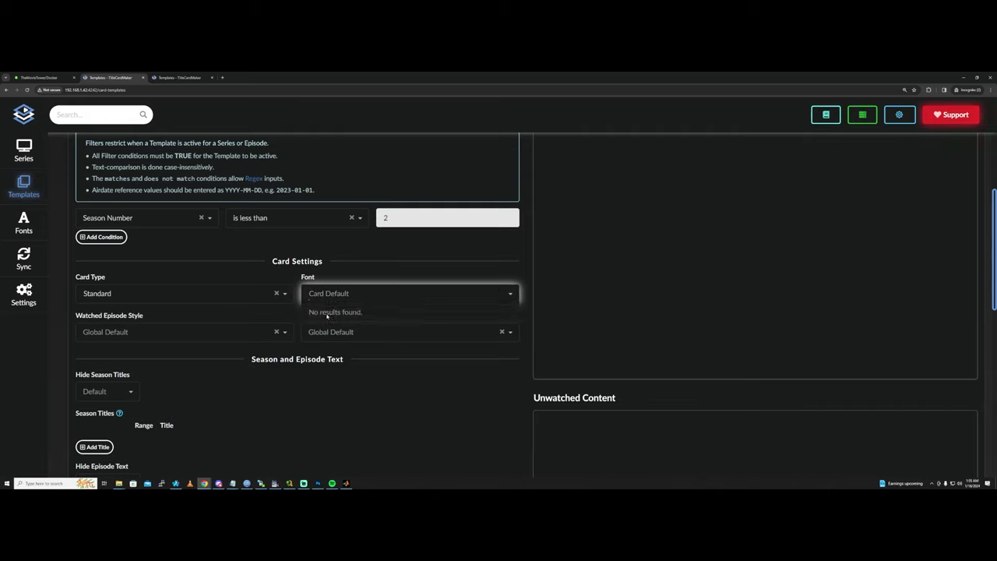
pyautogui.hotkey('shift', 'Tab')
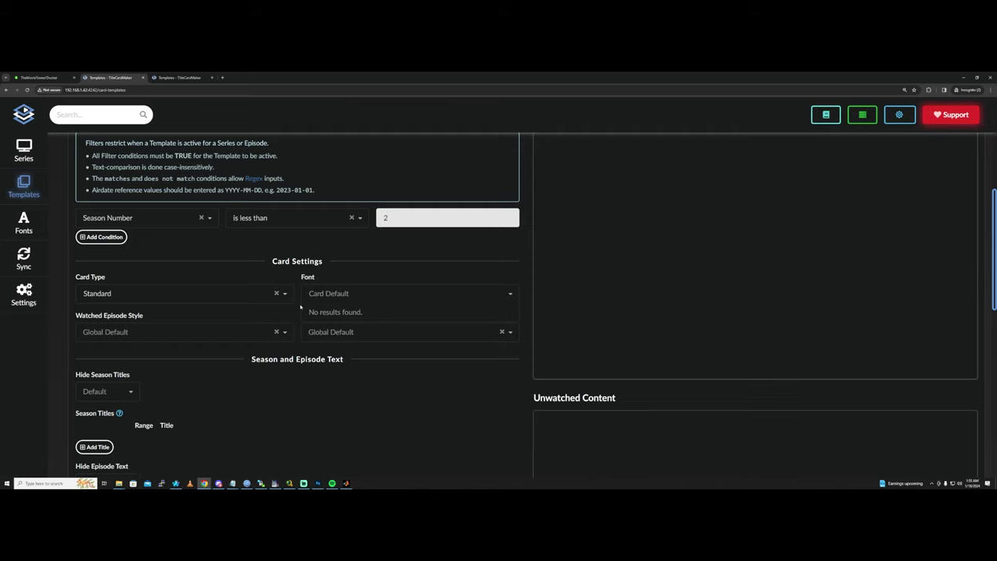
# - Open the TitleCardMaker-CardTypes repository on GitHub in a new tab and view the BlacklistTitleCard folder in the web-ui branch
pyautogui.click(223, 78)
pyautogui.write('cardtype')
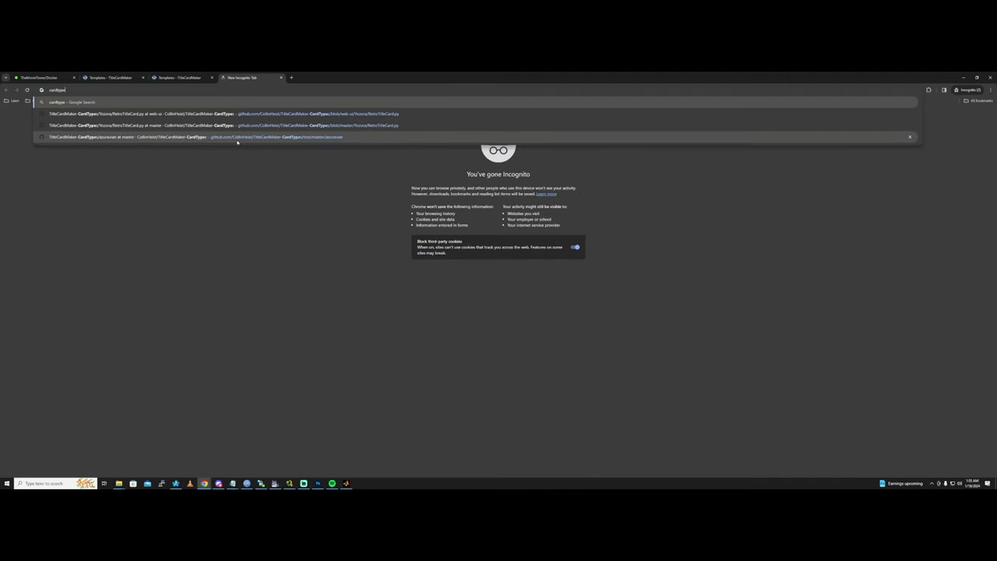
pyautogui.press('Down')
pyautogui.press('Return')
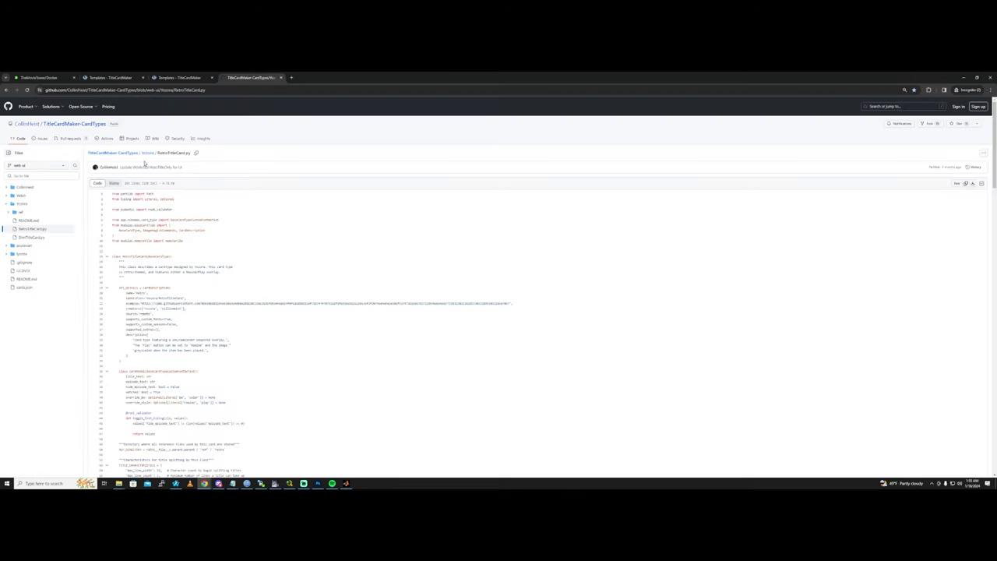
pyautogui.click(109, 154)
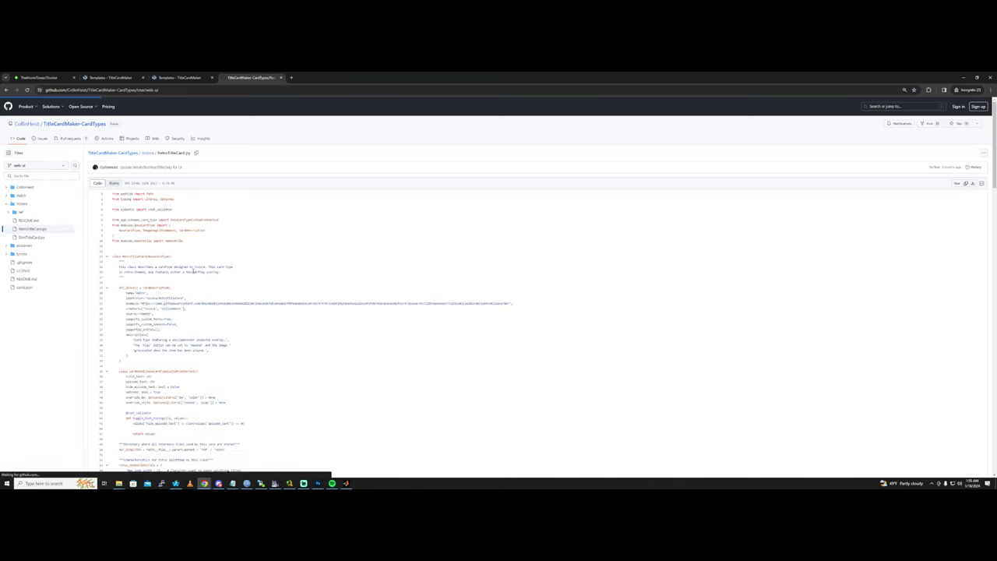
pyautogui.click(354, 197)
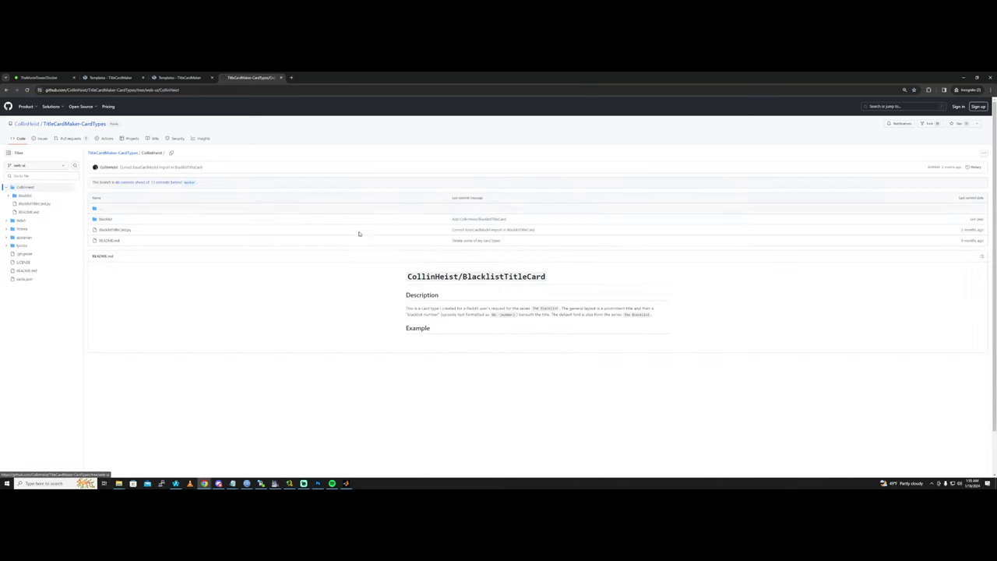
# - Compare the BlacklistTitleCard README example on GitHub with the Tier 1 - Standard template's filter and card settings
pyautogui.scroll(-1, 405, 331)
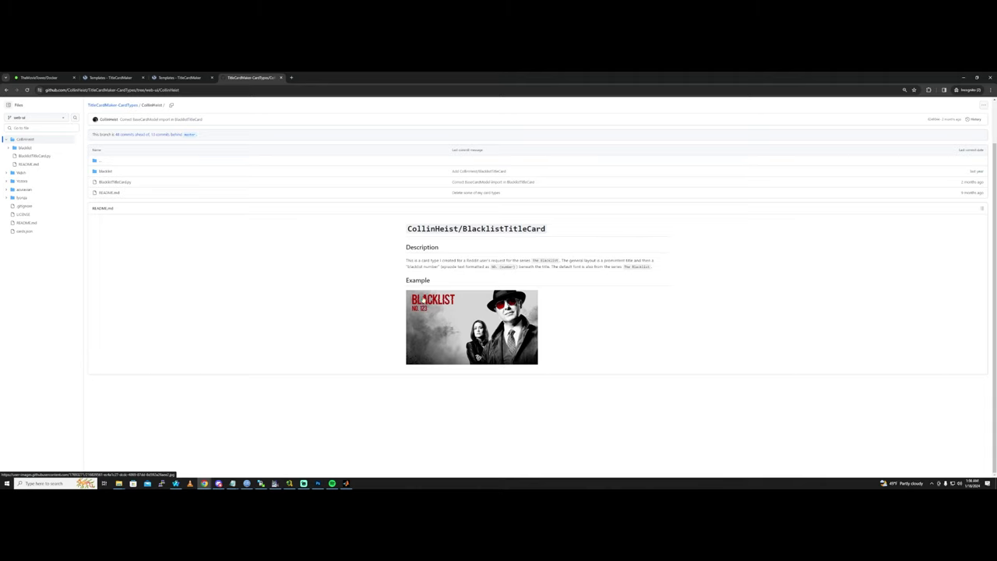
pyautogui.click(116, 78)
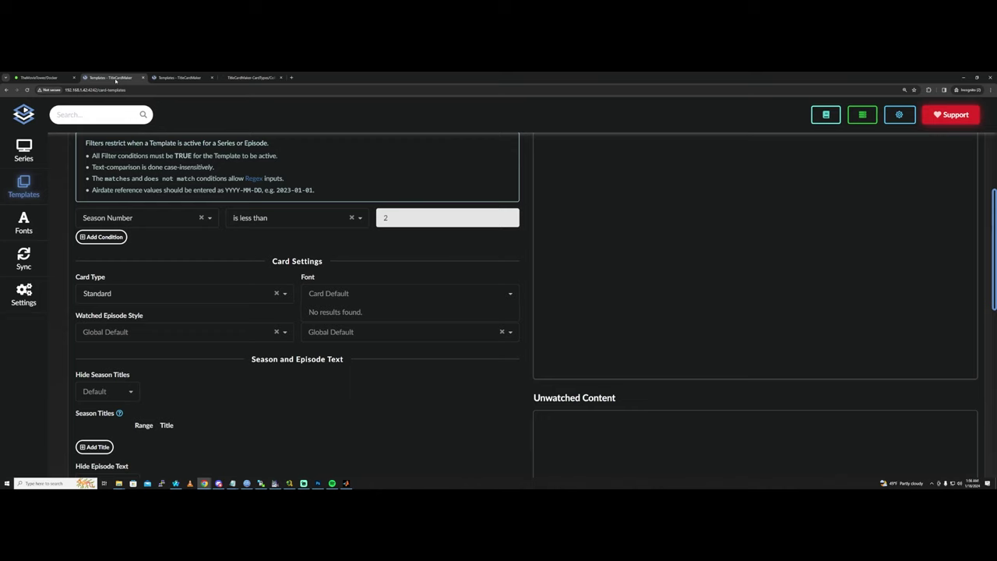
pyautogui.scroll(2, 210, 136)
pyautogui.click(241, 78)
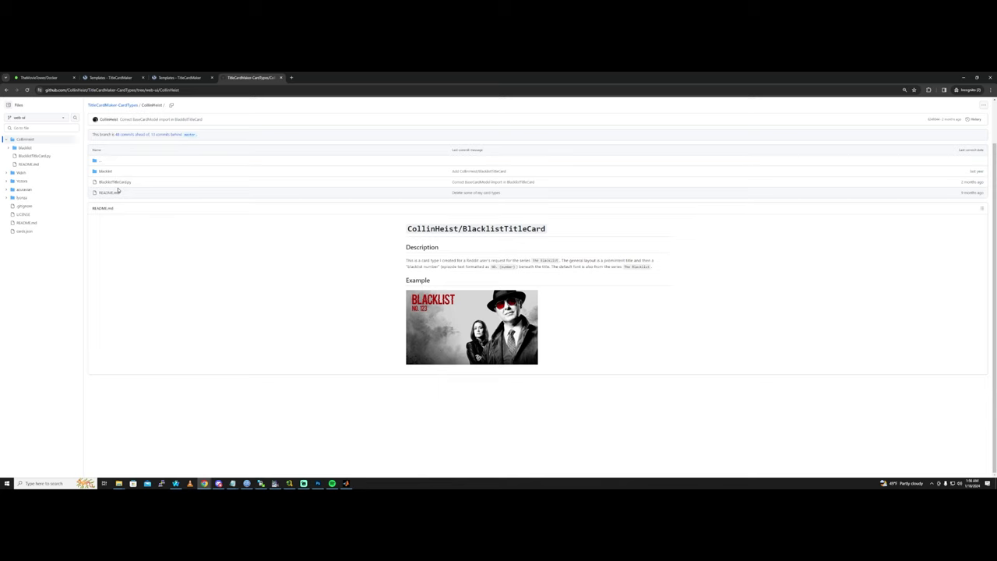
pyautogui.click(111, 77)
pyautogui.scroll(2, 180, 190)
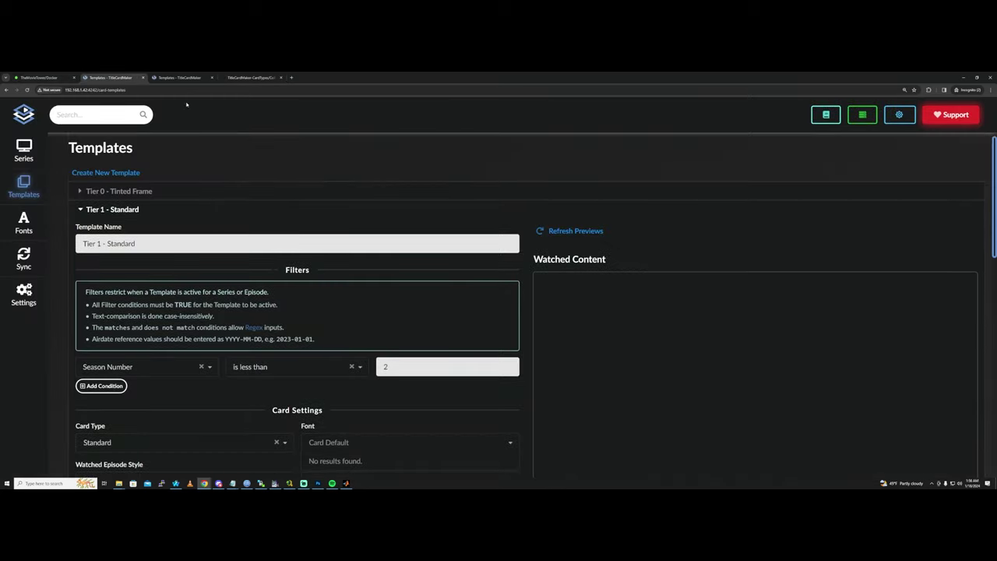
pyautogui.rightClick(32, 151)
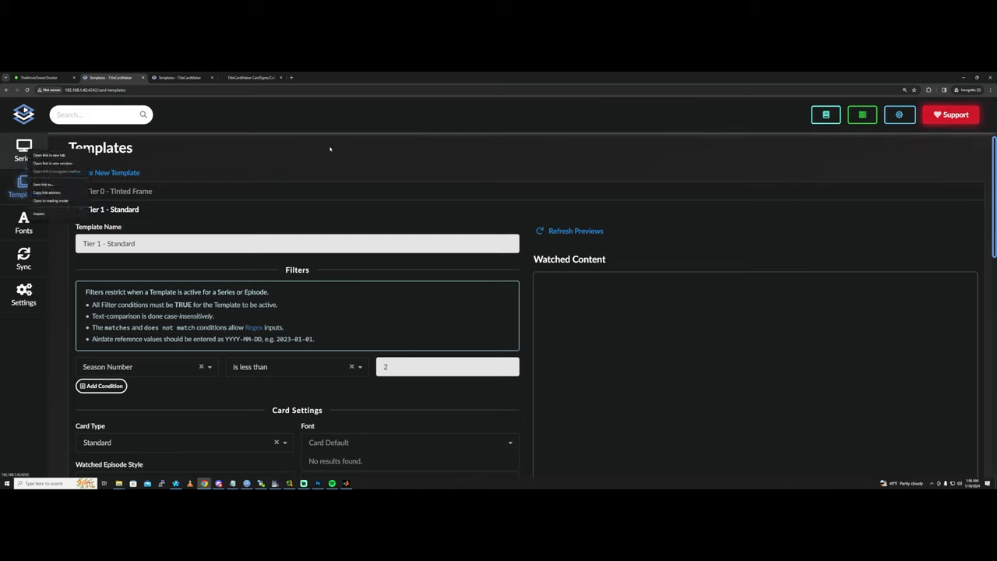
pyautogui.click(291, 158)
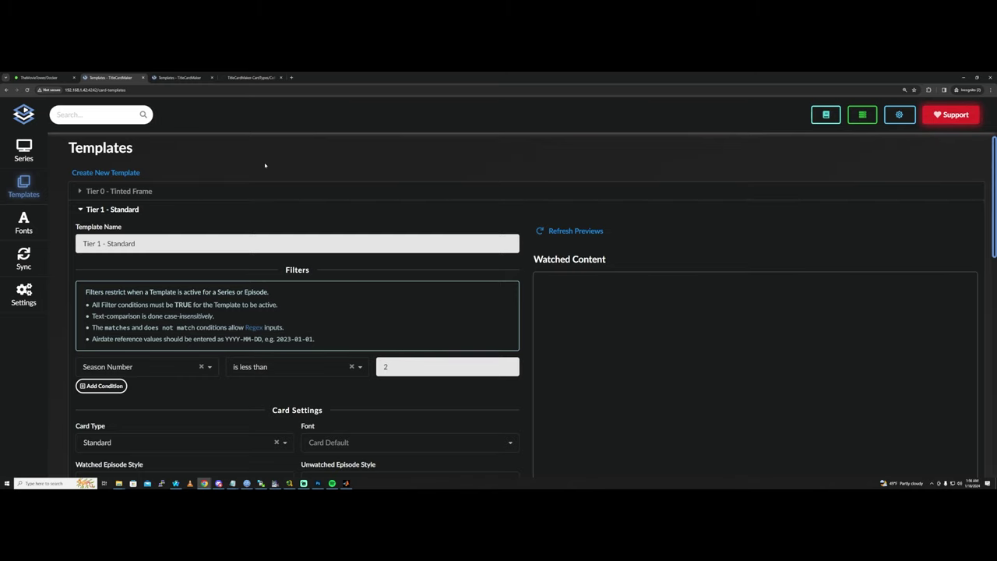
pyautogui.scroll(-3, 338, 282)
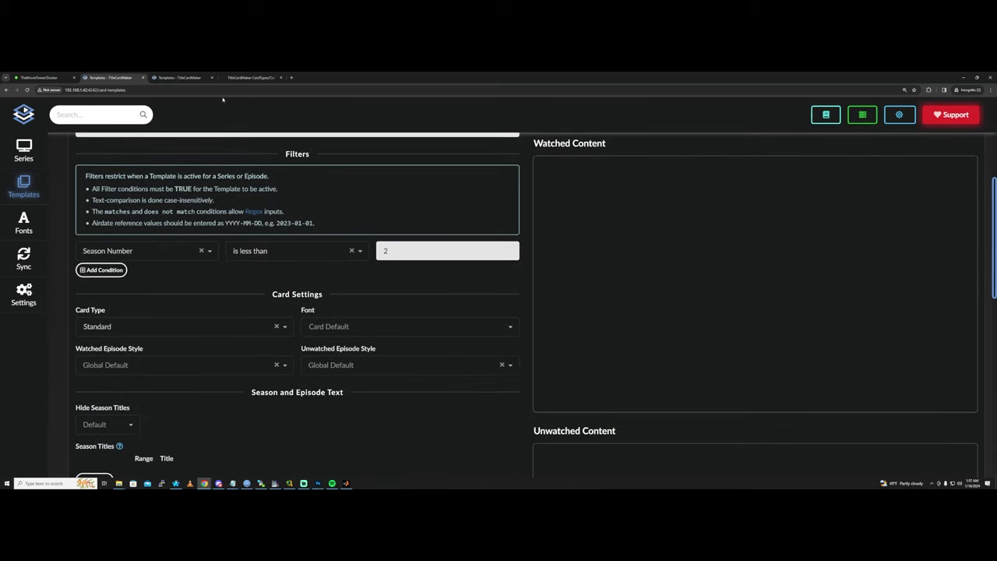
# - Open the Wdvh folder in the card types repository and look through its README's example cards down to the White Text logo cards
pyautogui.click(249, 77)
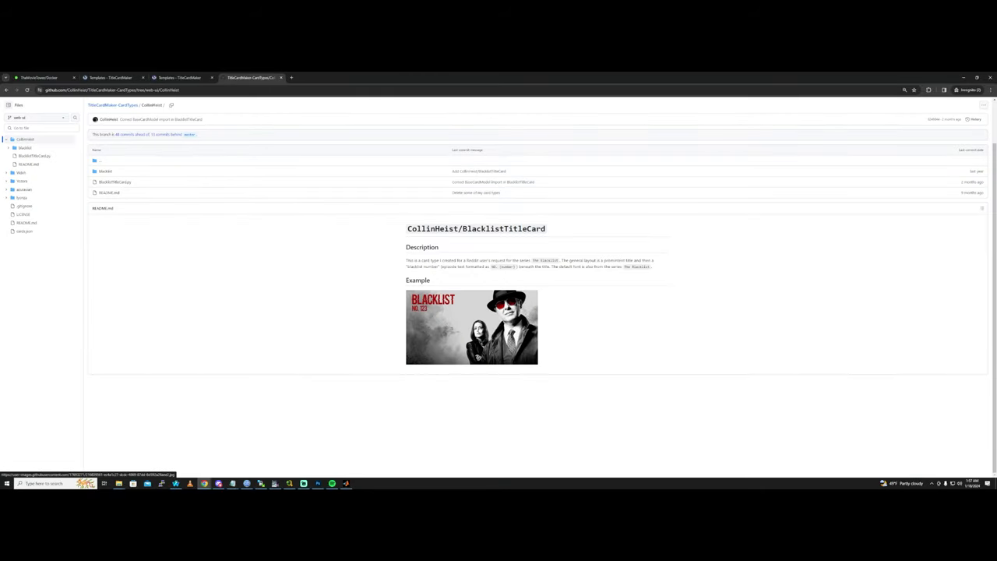
pyautogui.click(7, 172)
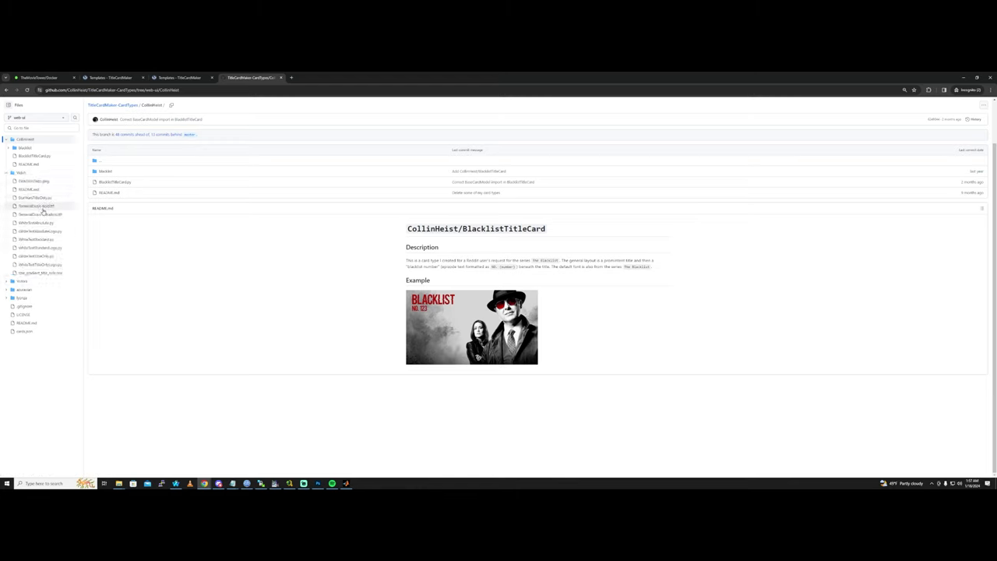
pyautogui.click(14, 173)
pyautogui.scroll(-5, 416, 321)
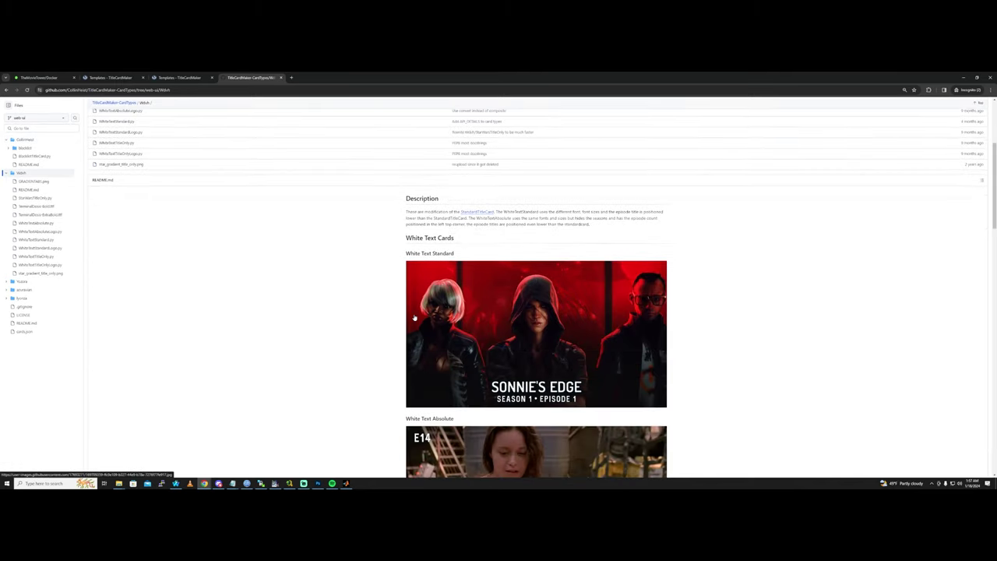
pyautogui.scroll(-5, 416, 321)
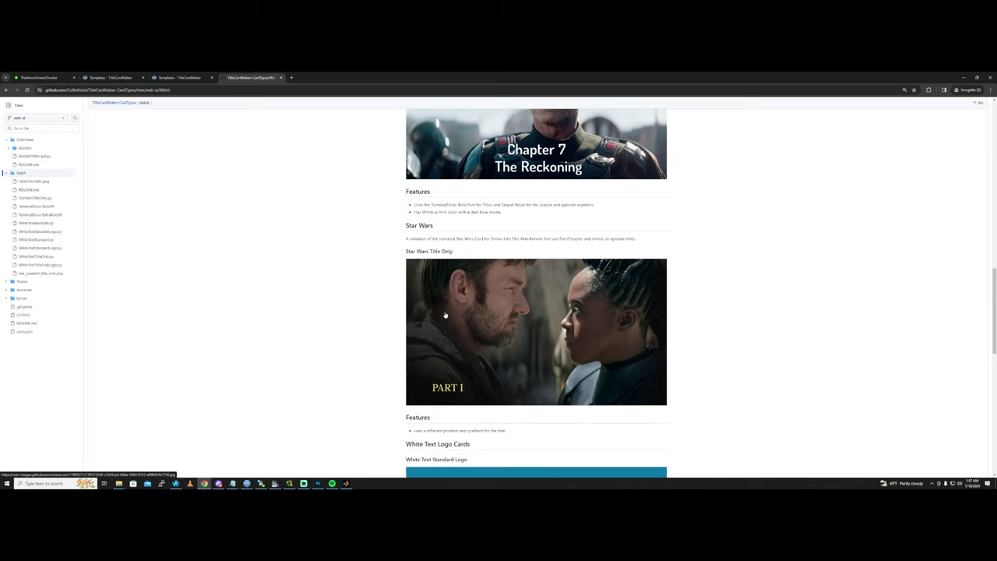
pyautogui.scroll(-3, 445, 312)
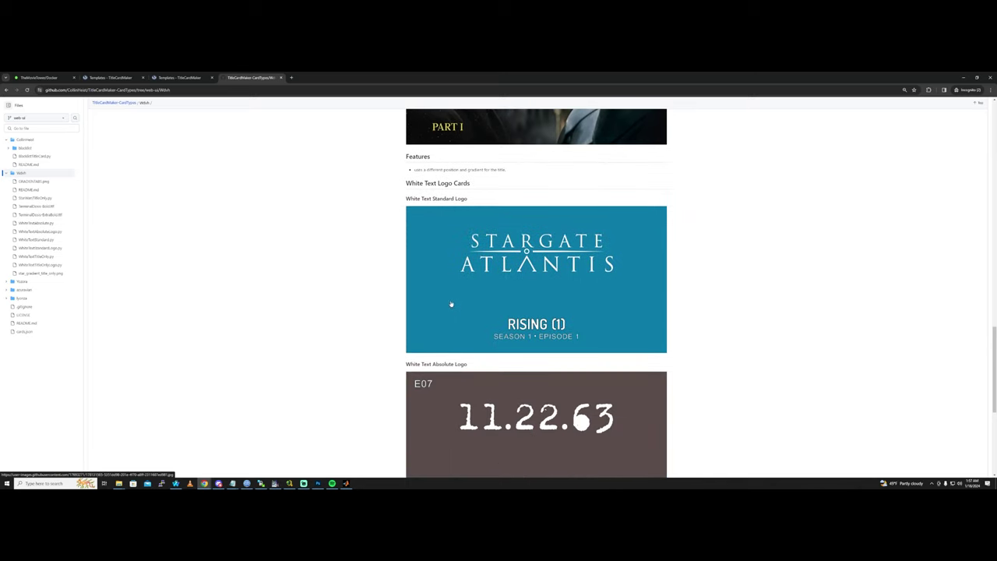
pyautogui.scroll(-2, 448, 312)
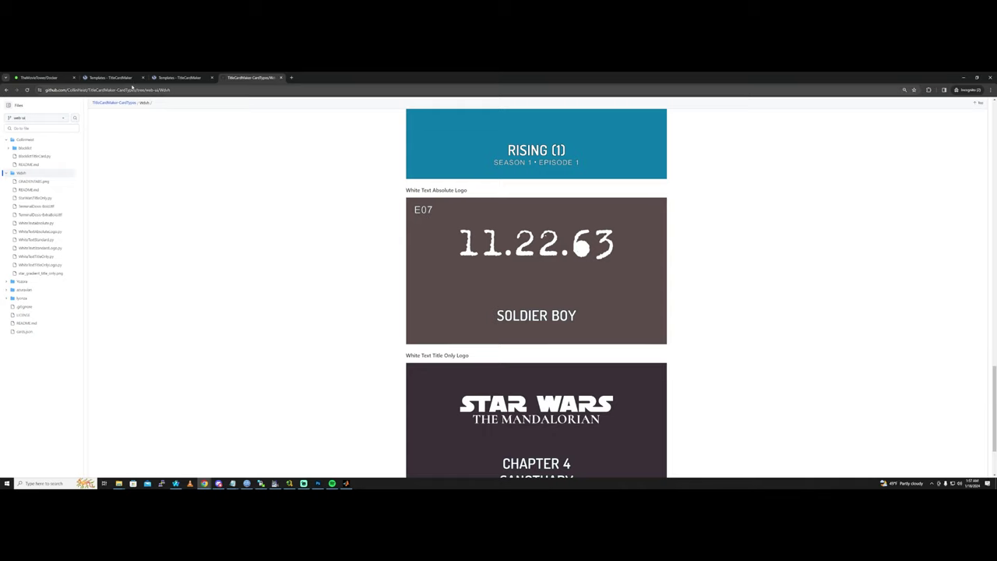
# - Open the White Text Absolute Logo example image in its own tab and examine its episode text
pyautogui.click(425, 222)
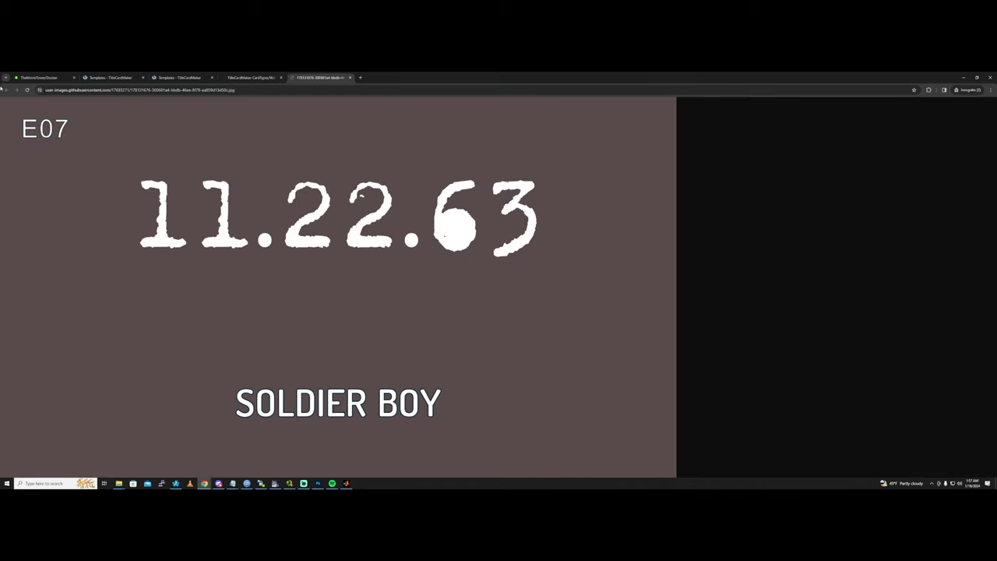
pyautogui.click(223, 78)
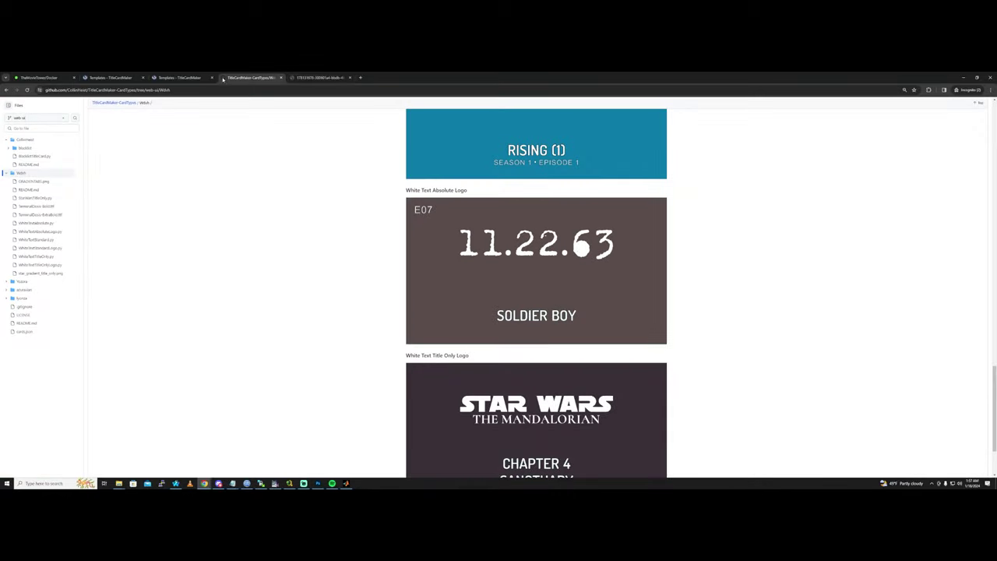
pyautogui.click(319, 77)
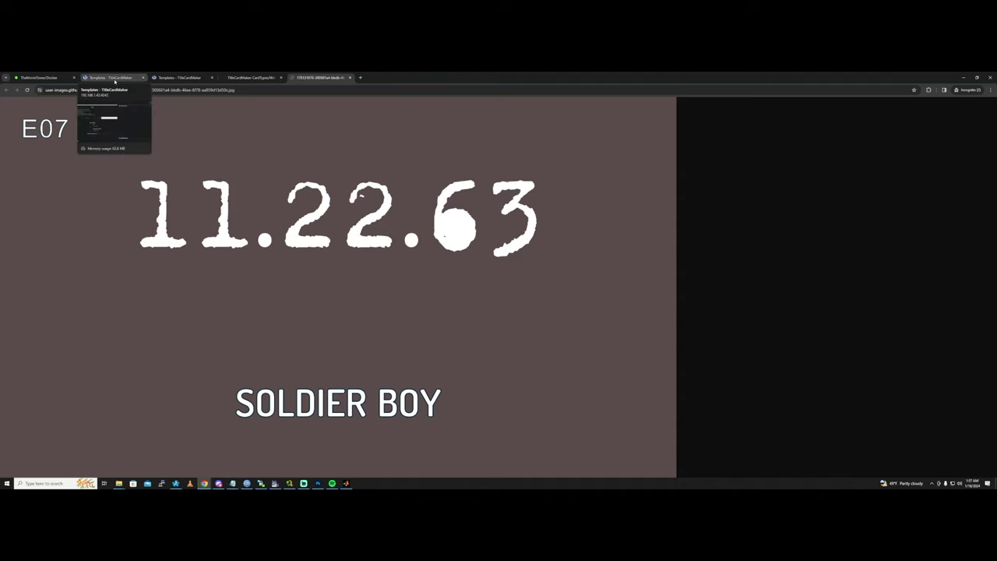
# - Check the template's Hide Season Titles choices, leaving it at Default, and read the Season Titles help on range formats
pyautogui.click(114, 78)
pyautogui.scroll(-3, 111, 227)
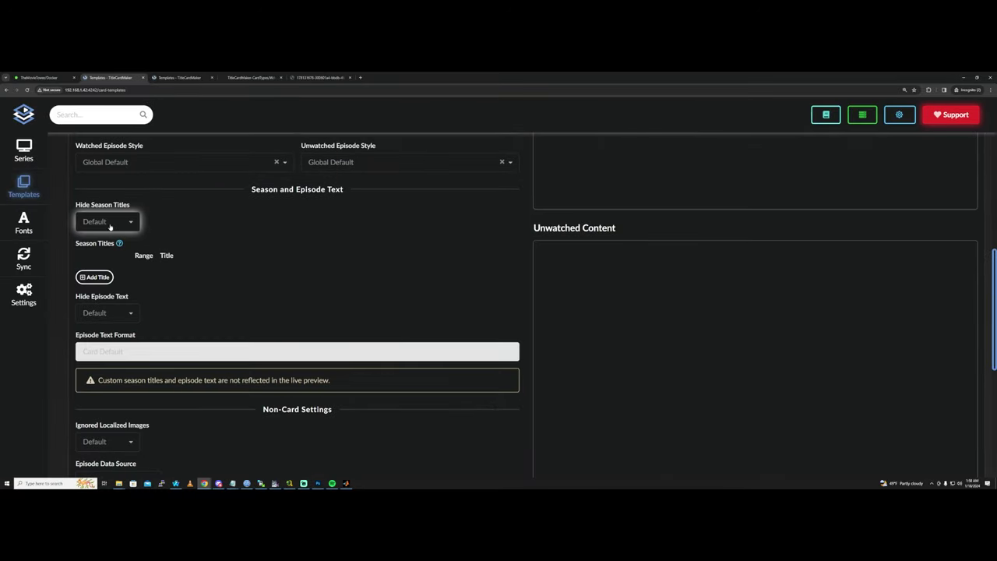
pyautogui.click(110, 224)
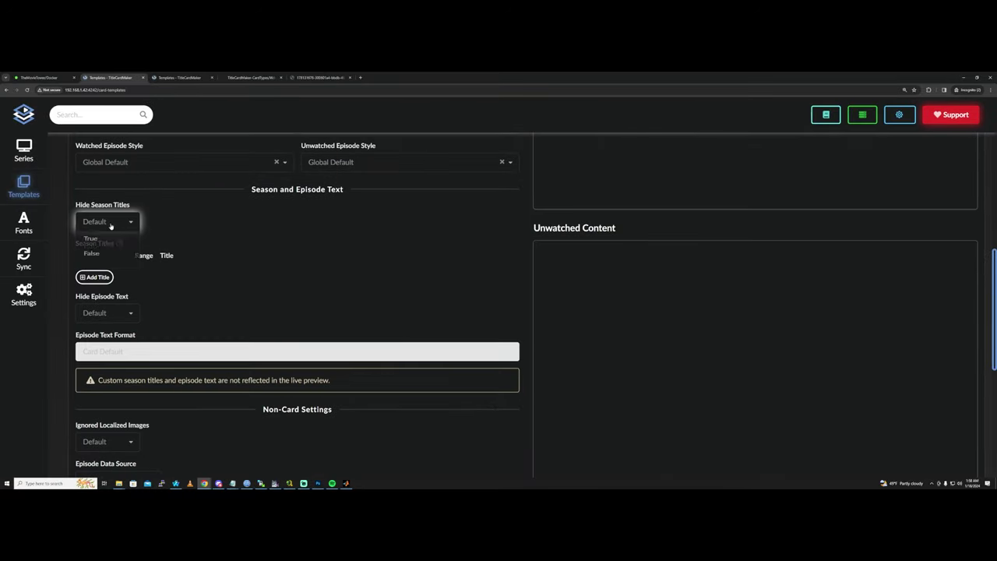
pyautogui.click(166, 229)
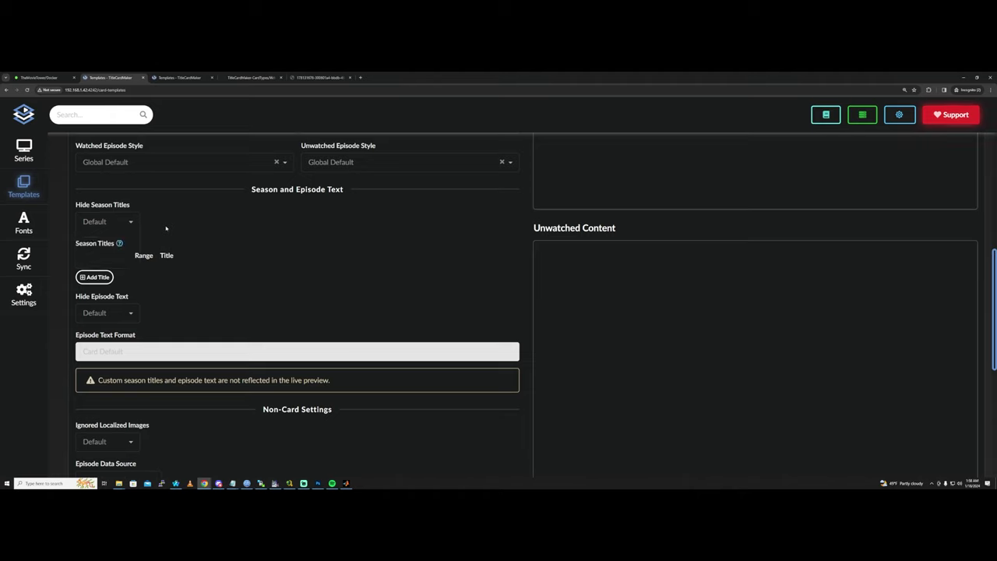
pyautogui.moveTo(119, 243)
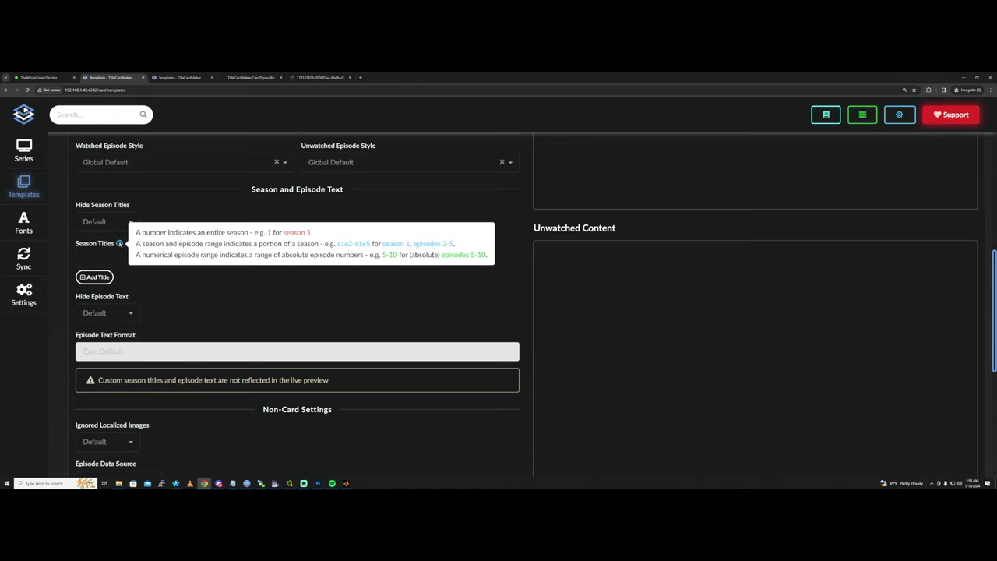
# - Compare the White Text logo card examples on GitHub with the template's season title and episode text settings
pyautogui.hotkey('ctrl', '4')
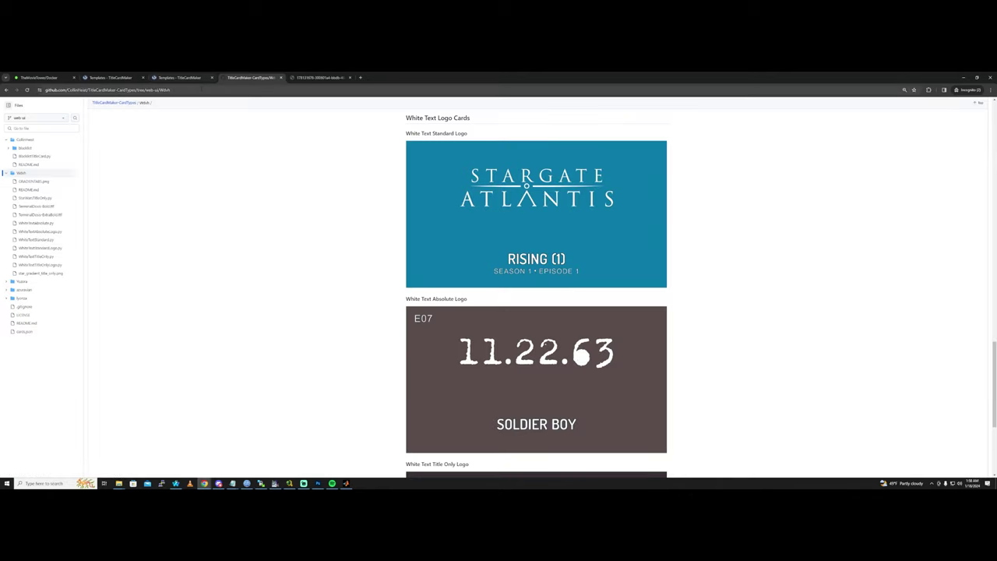
pyautogui.click(112, 78)
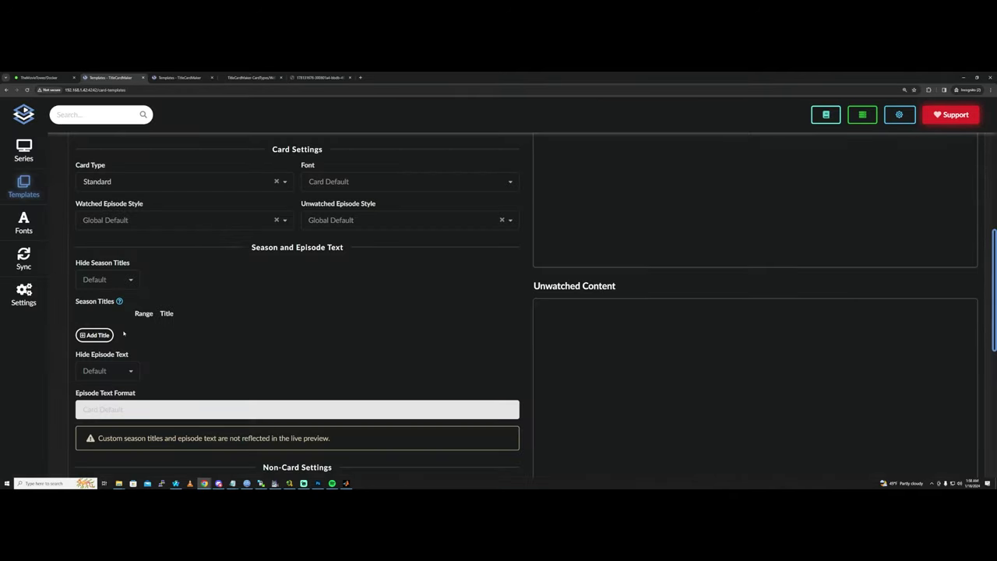
pyautogui.scroll(-1, 123, 334)
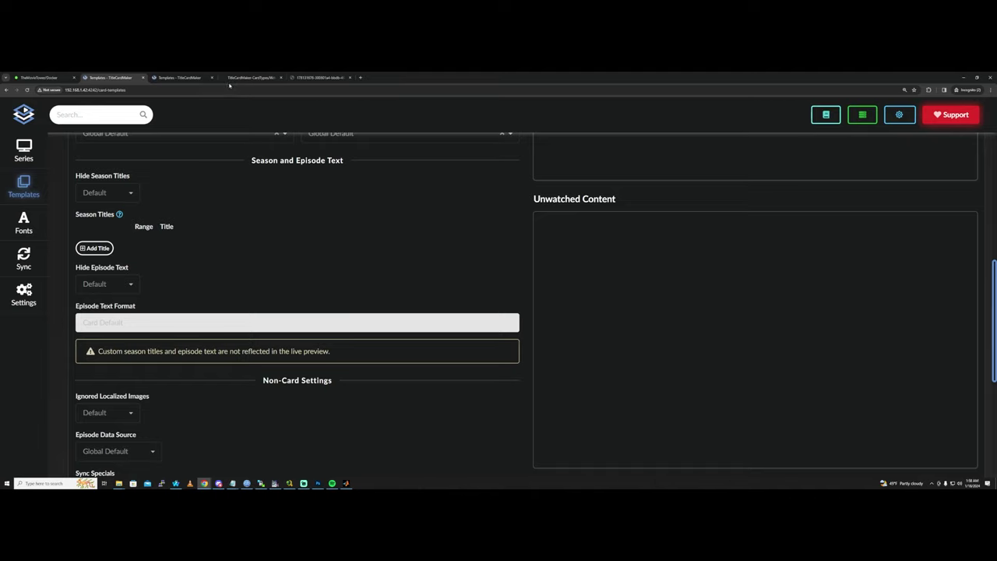
pyautogui.click(262, 76)
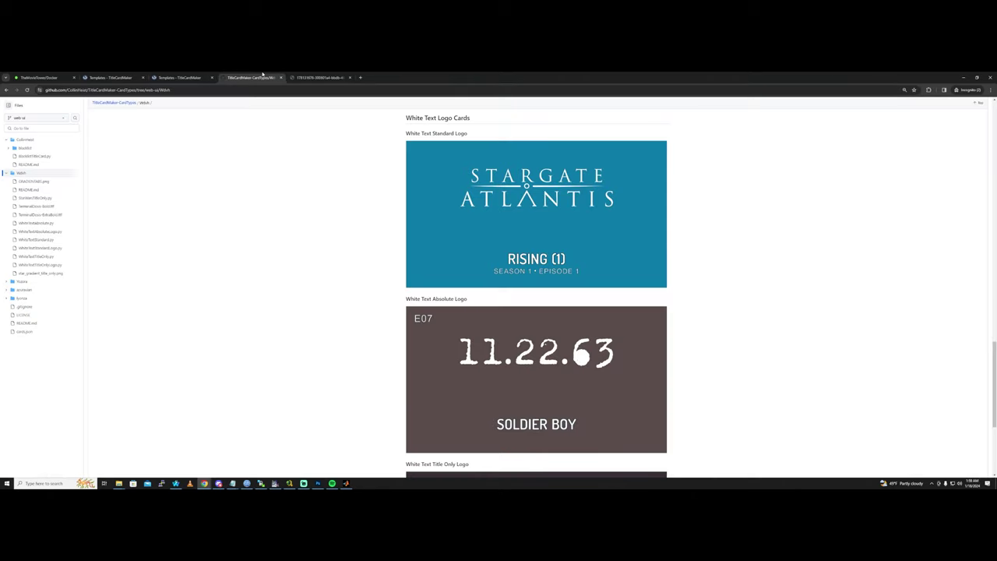
pyautogui.scroll(-1, 447, 382)
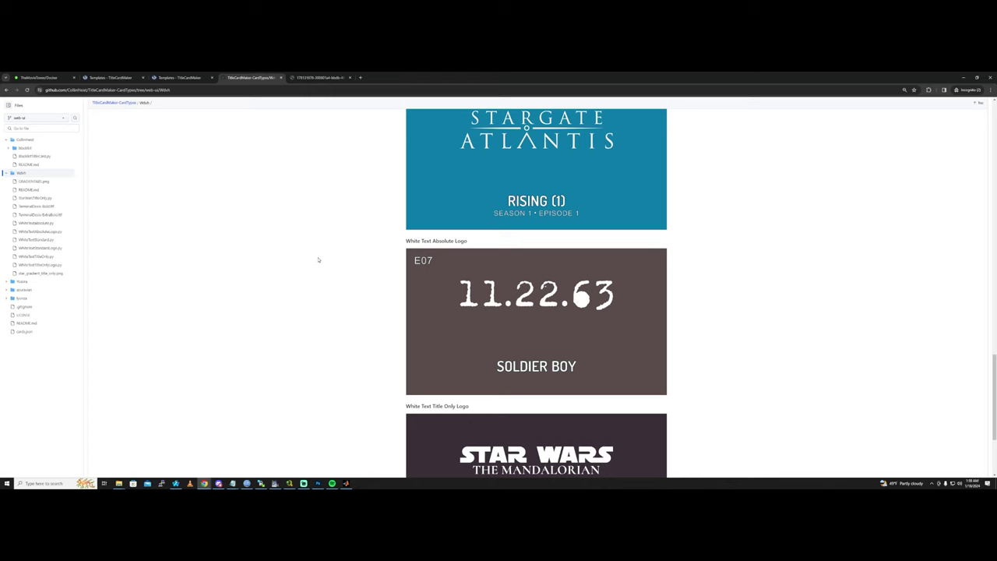
pyautogui.click(179, 78)
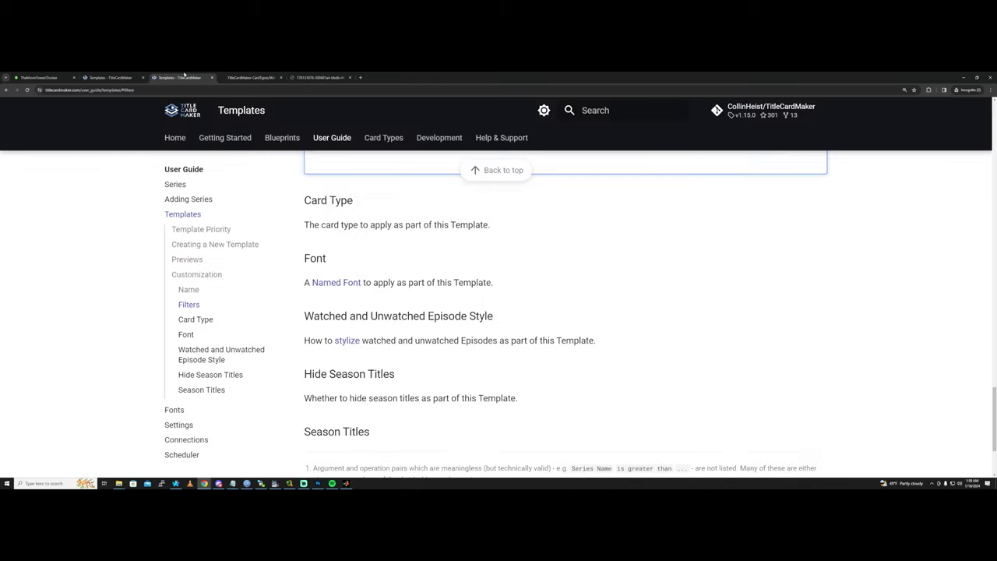
pyautogui.click(134, 76)
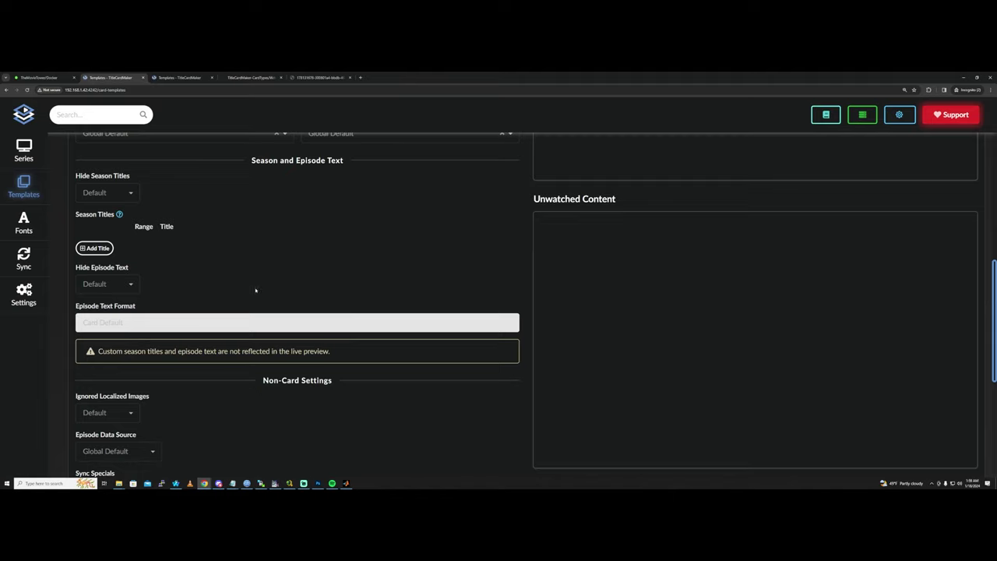
# - Try out EPISODE 1 and E0 in the template's Episode Text Format and clear the field
pyautogui.click(125, 323)
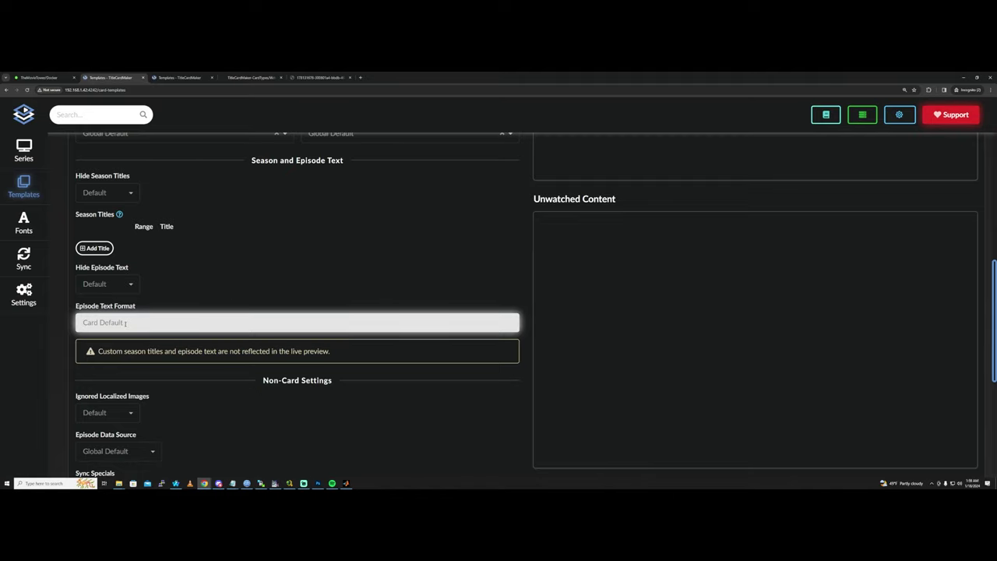
pyautogui.write('EPISODE 1')
pyautogui.hotkey('ctrl', 'a')
pyautogui.write('S')
pyautogui.press('BackSpace')
pyautogui.write('E0')
pyautogui.press('BackSpace')
pyautogui.press('BackSpace')
# - Look through the Templates user guide's customization entries and its supported filter conditions
pyautogui.click(193, 75)
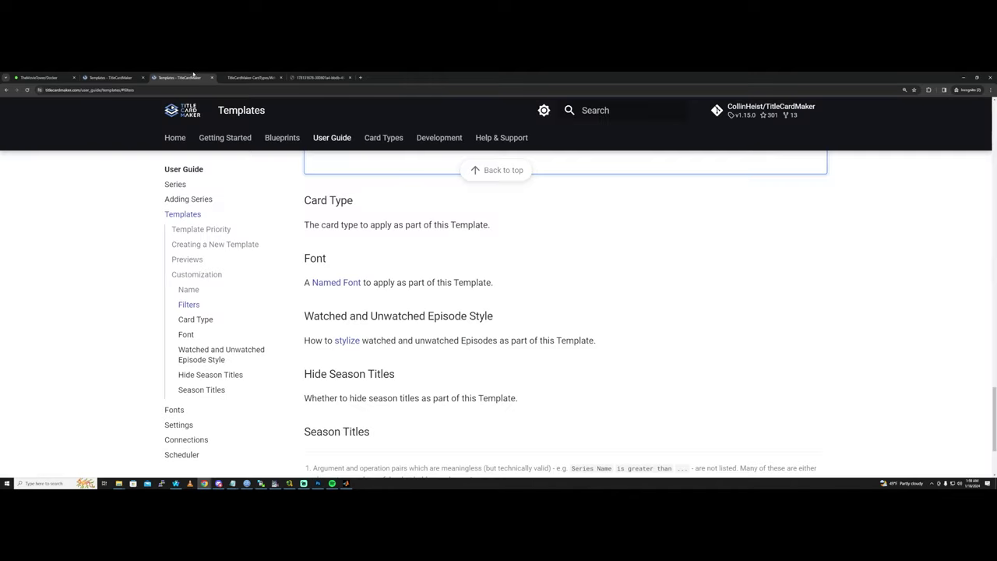
pyautogui.scroll(-2, 345, 327)
pyautogui.scroll(4, 351, 343)
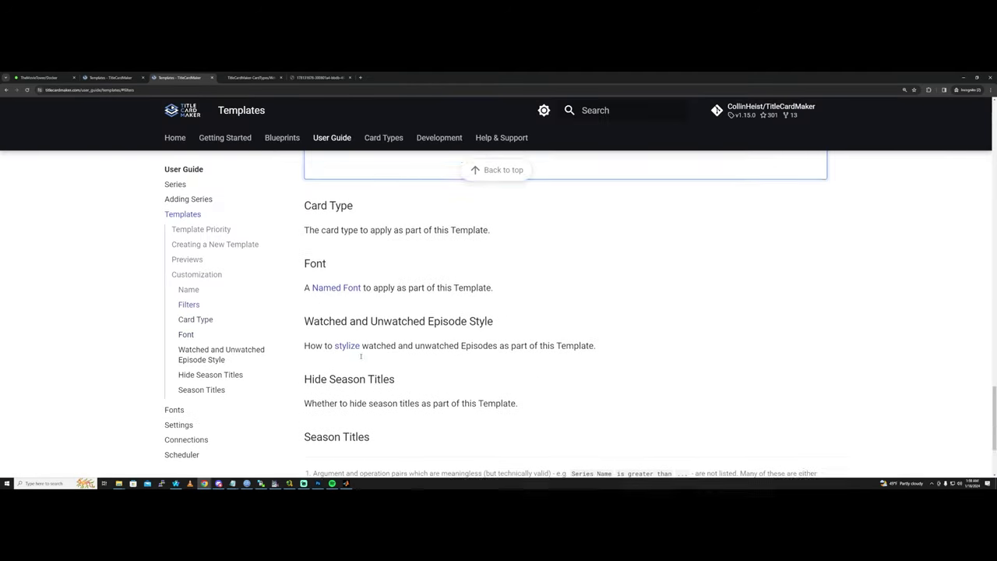
pyautogui.scroll(4, 360, 360)
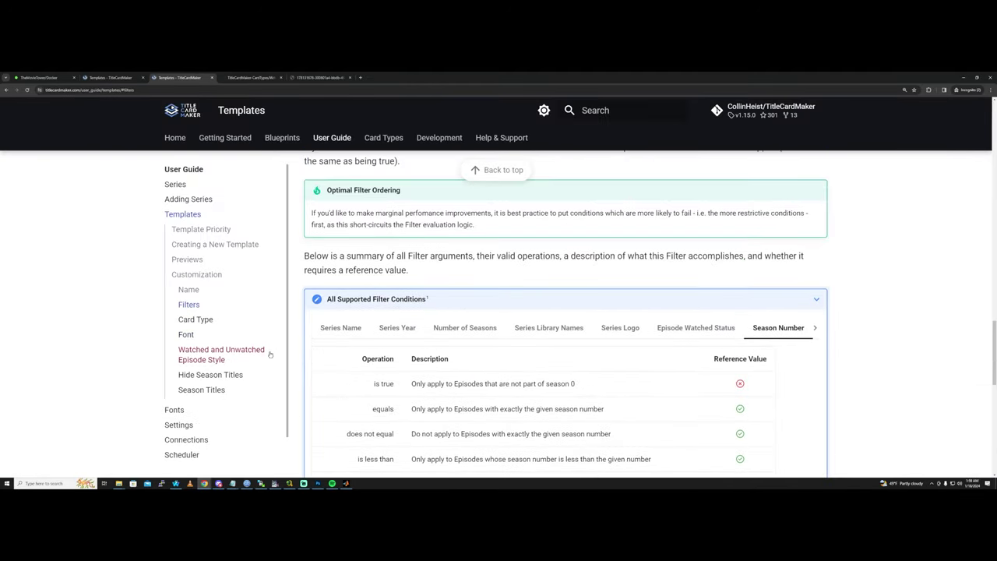
# - Review the Tier 1 - Standard template's season number filter value and its card type choices, keeping Standard
pyautogui.click(109, 77)
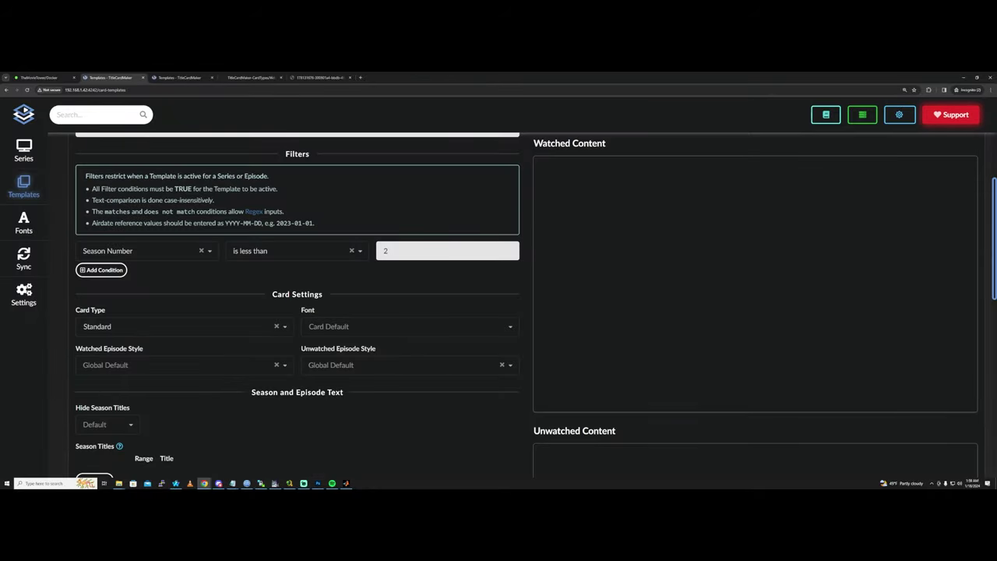
pyautogui.doubleClick(385, 250)
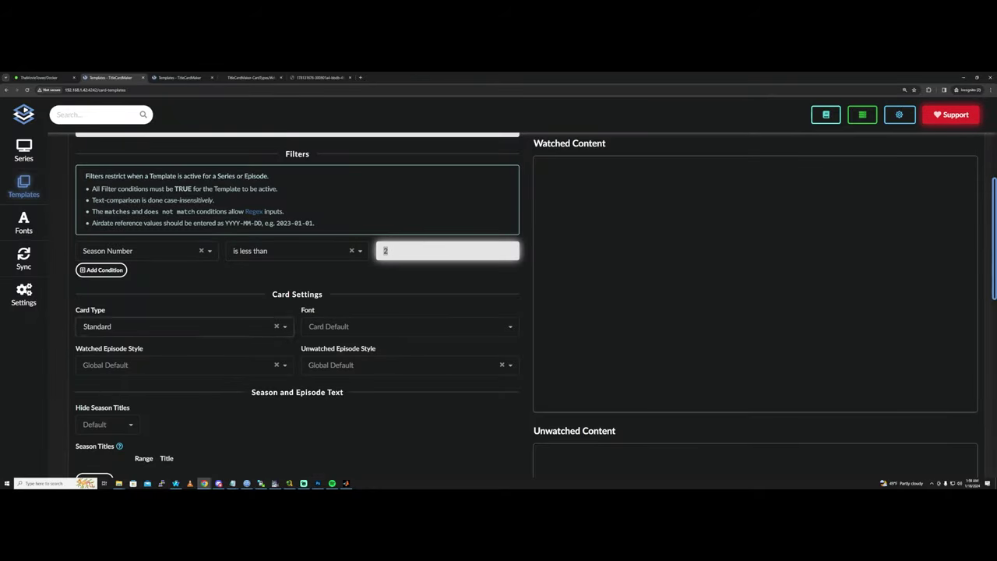
pyautogui.click(207, 326)
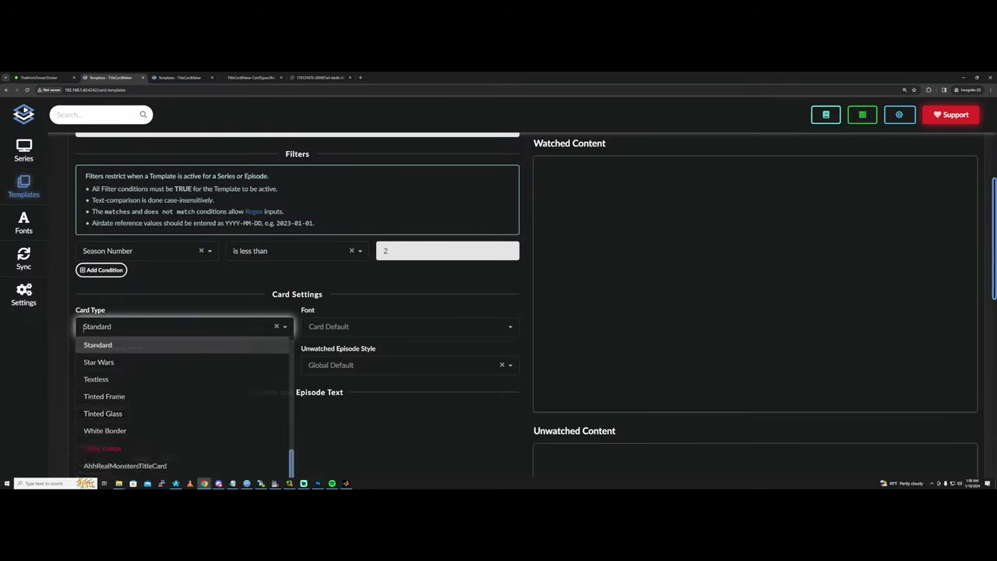
pyautogui.click(211, 346)
pyautogui.scroll(3, 248, 298)
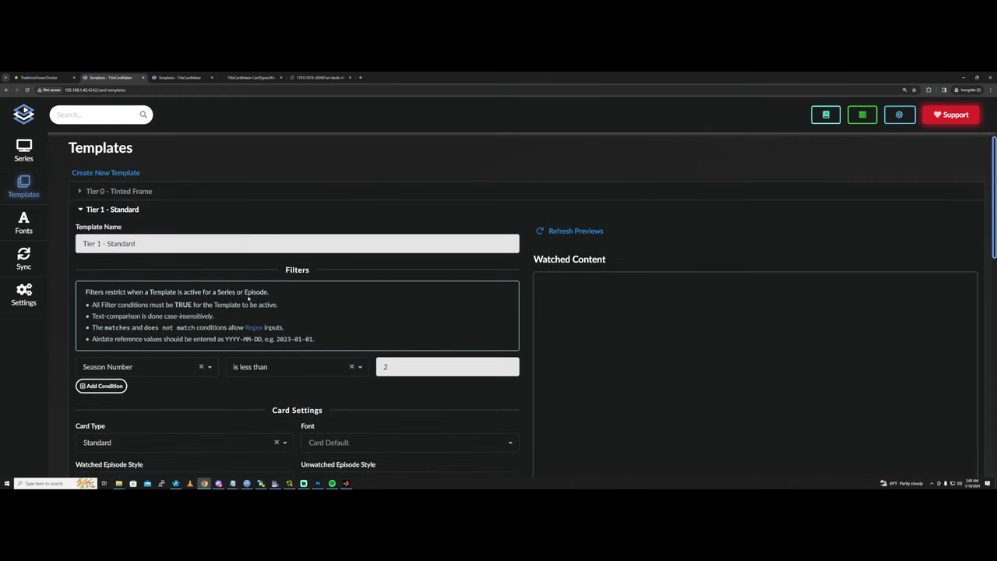
# - Look through the documentation's Getting Started instructions for manually adding a series
pyautogui.click(178, 77)
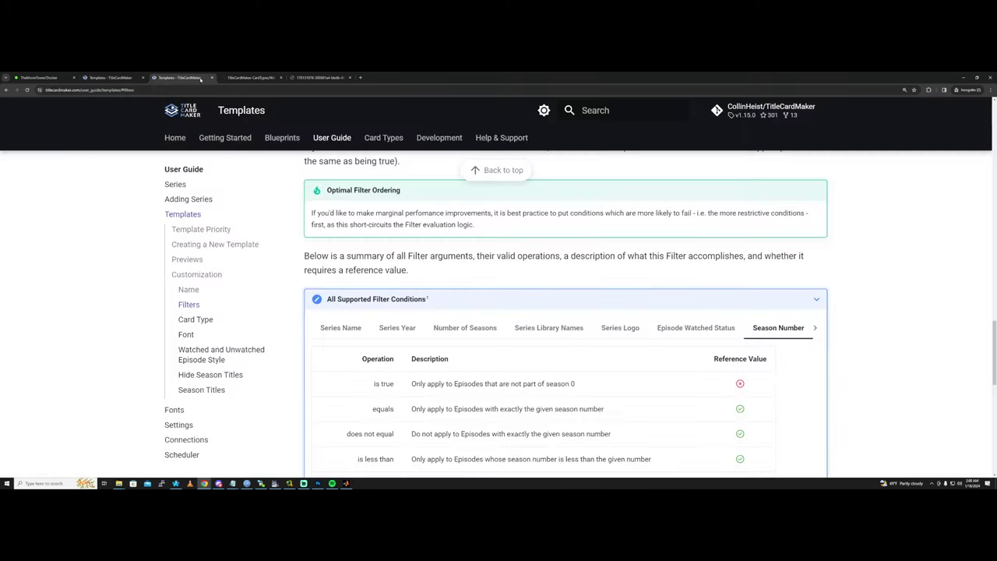
pyautogui.click(248, 139)
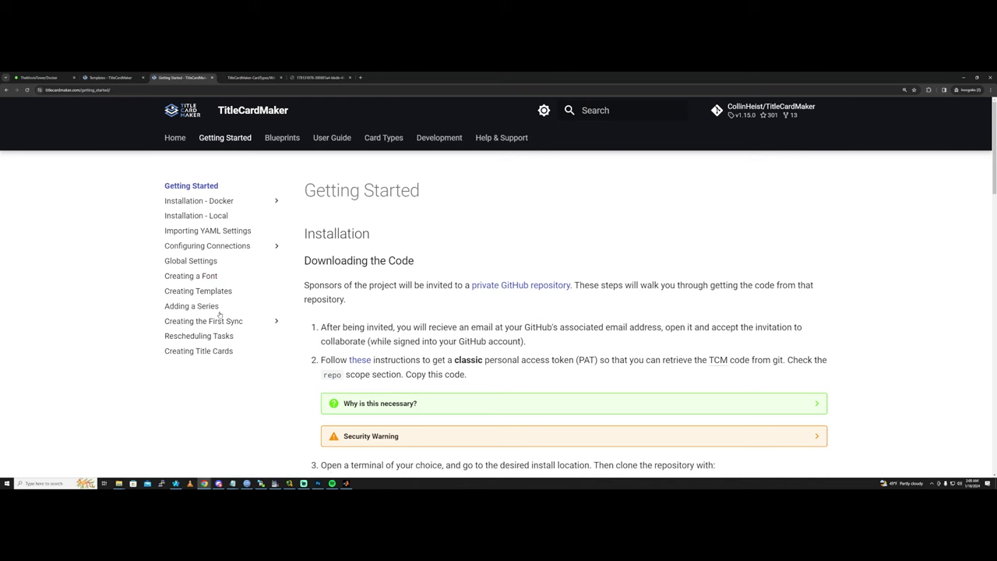
pyautogui.click(194, 306)
pyautogui.scroll(-8, 354, 366)
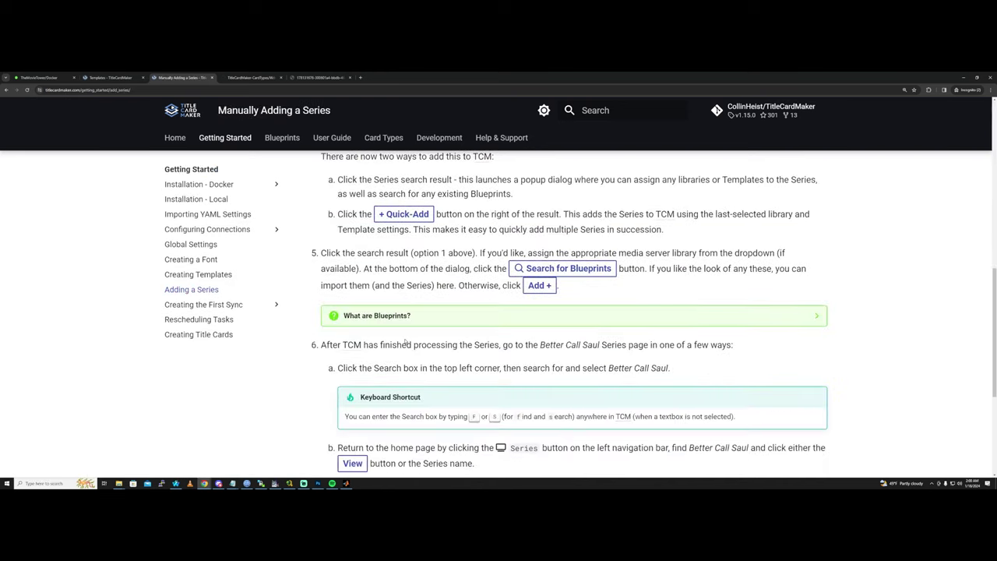
pyautogui.scroll(-2, 486, 374)
pyautogui.scroll(-1, 486, 375)
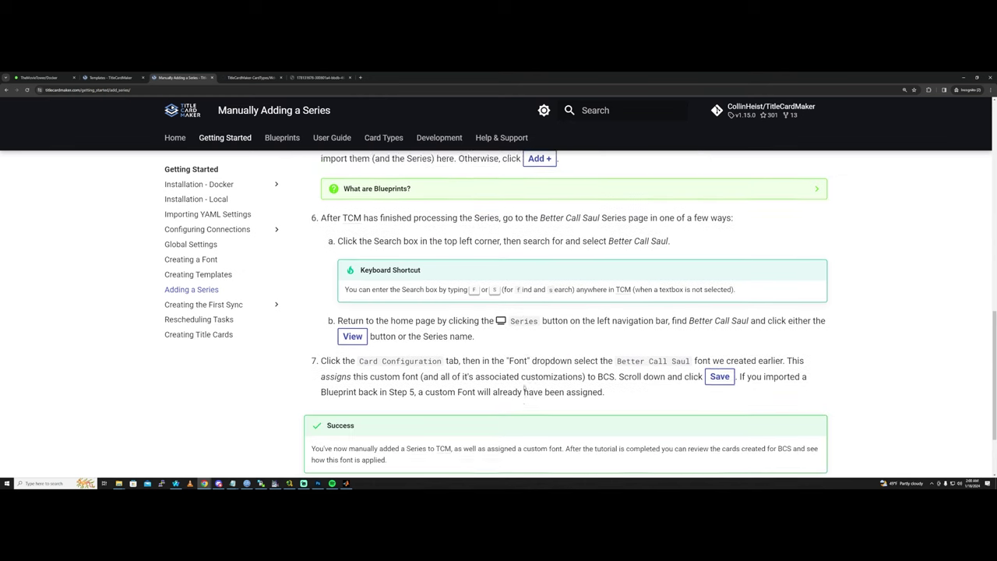
pyautogui.scroll(3, 533, 387)
pyautogui.scroll(5, 533, 387)
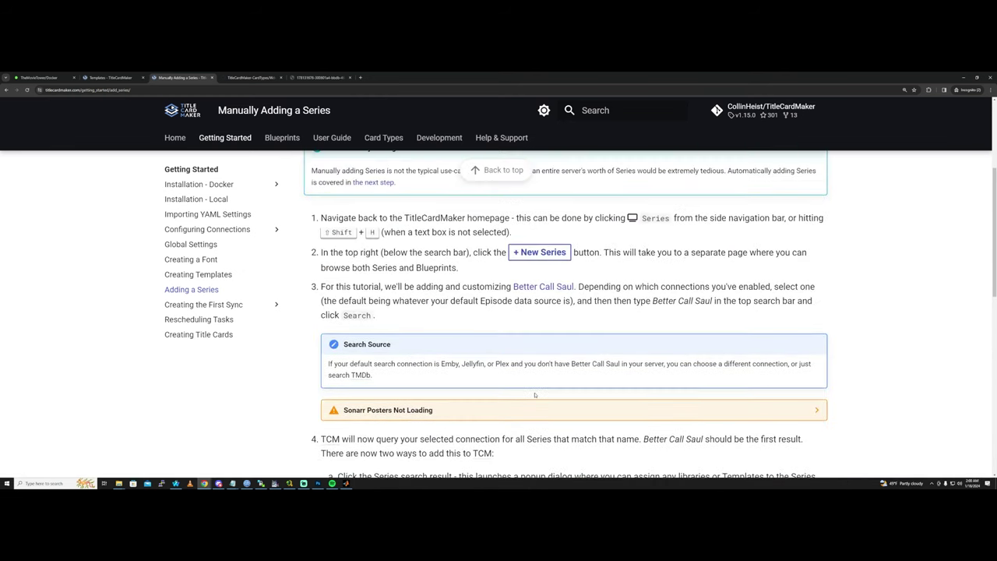
pyautogui.scroll(2, 506, 380)
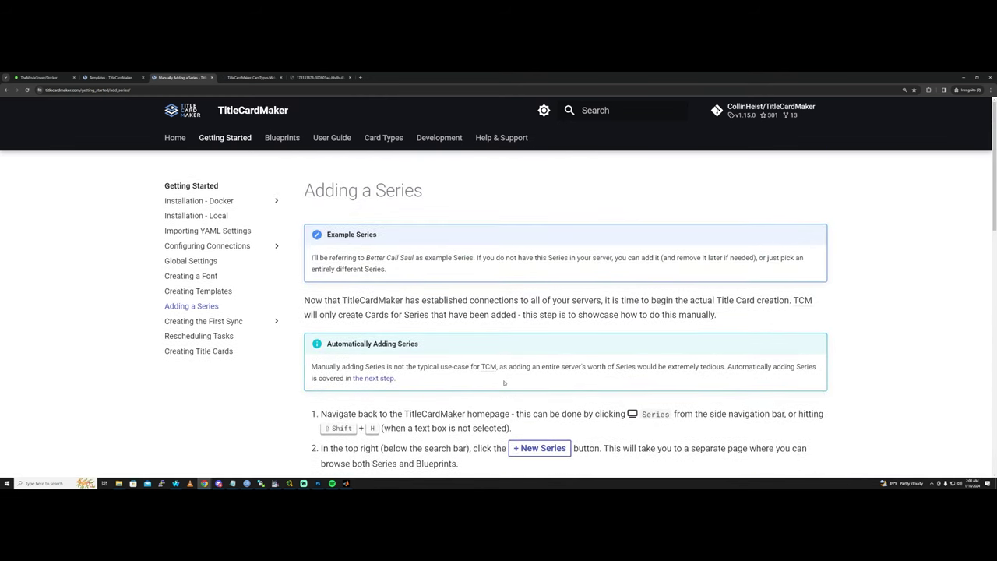
pyautogui.scroll(-3, 500, 387)
pyautogui.scroll(-1, 500, 382)
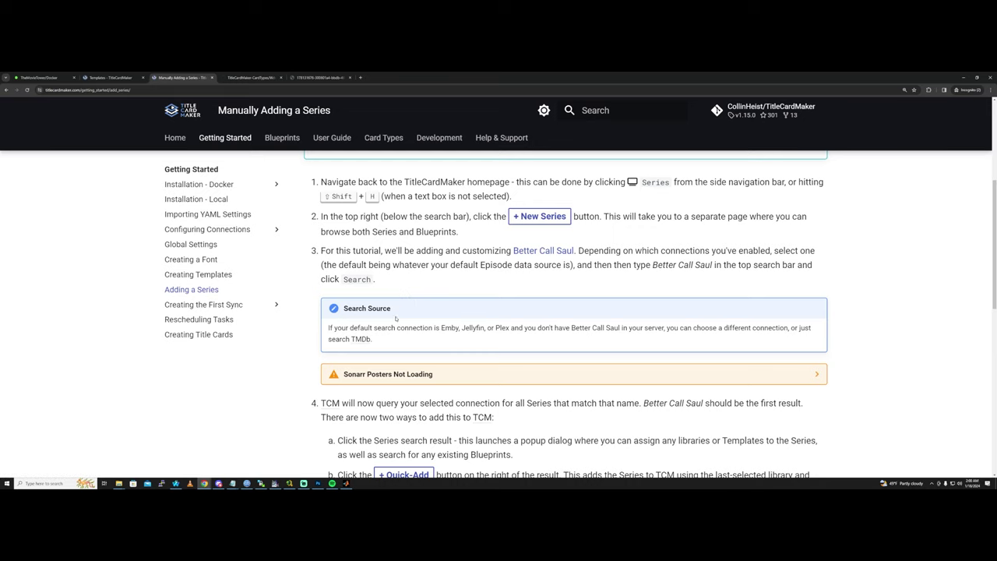
# - Read the Getting Started guide's Sonarr sync instructions, from the tcm-test tag and template order to the final steps
pyautogui.scroll(2, 395, 318)
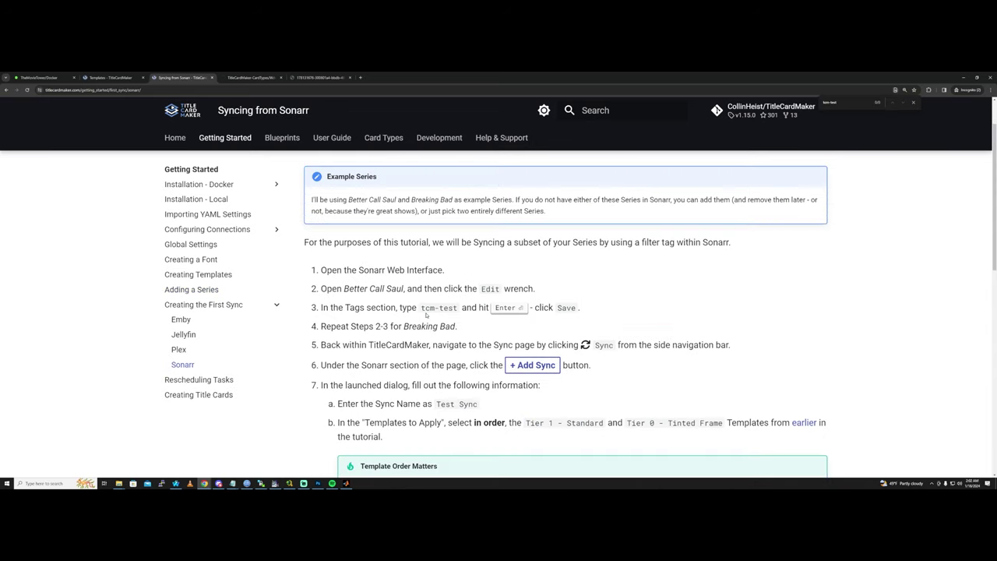
pyautogui.scroll(-8, 426, 315)
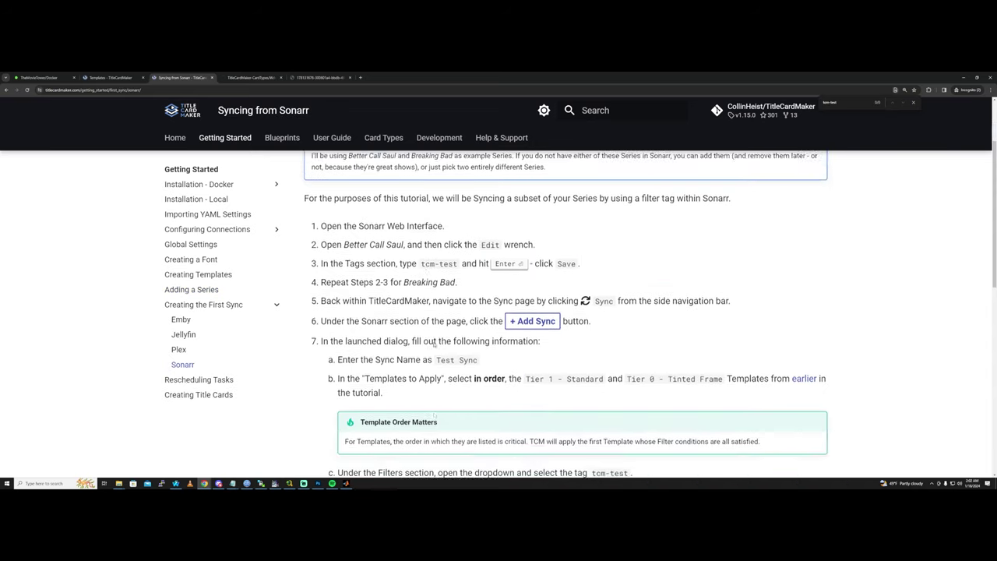
pyautogui.scroll(-3, 458, 358)
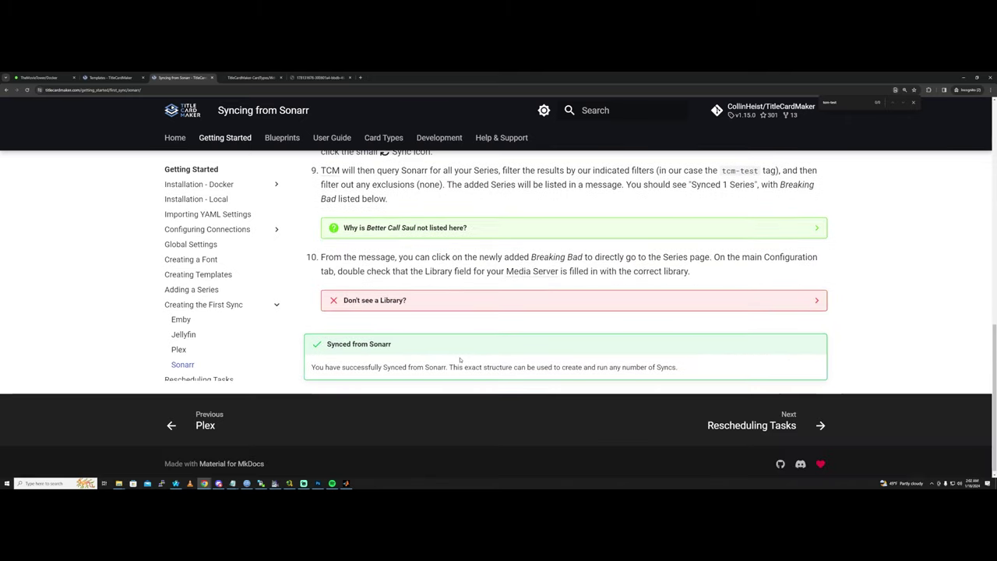
# - Go back to the Tier 1 - Standard template in TitleCardMaker and review its filter and card settings
pyautogui.click(109, 77)
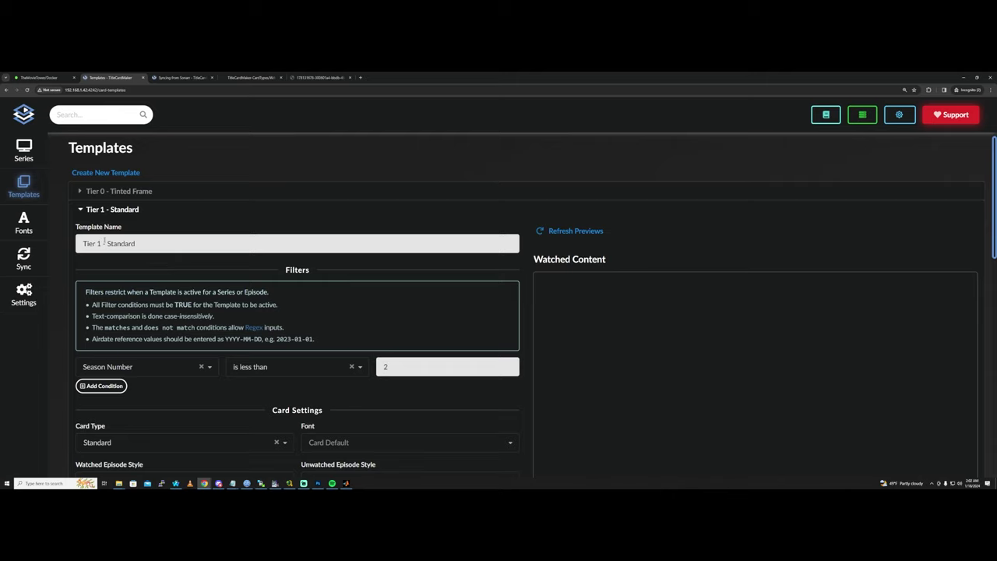
pyautogui.scroll(-2, 247, 306)
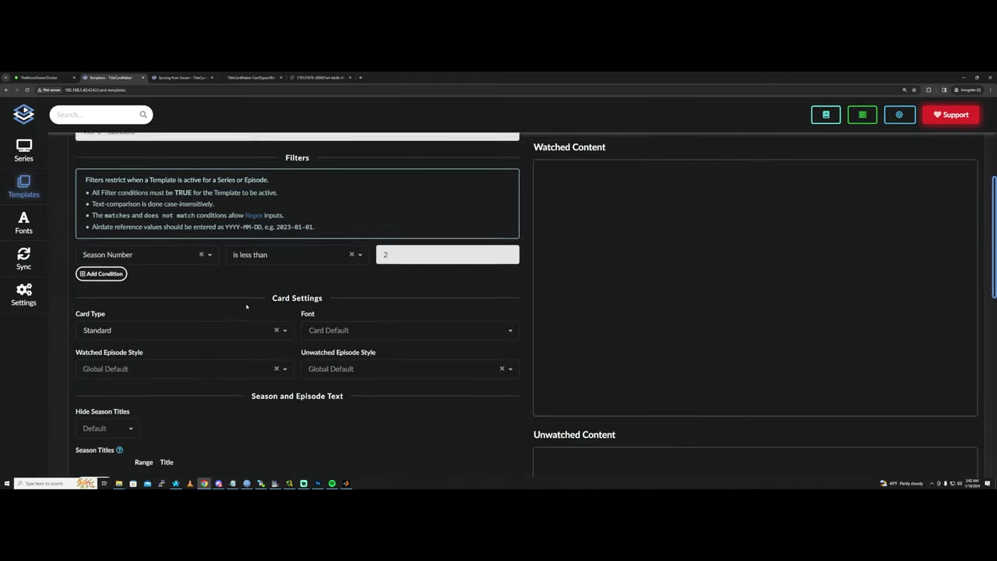
pyautogui.scroll(2, 246, 306)
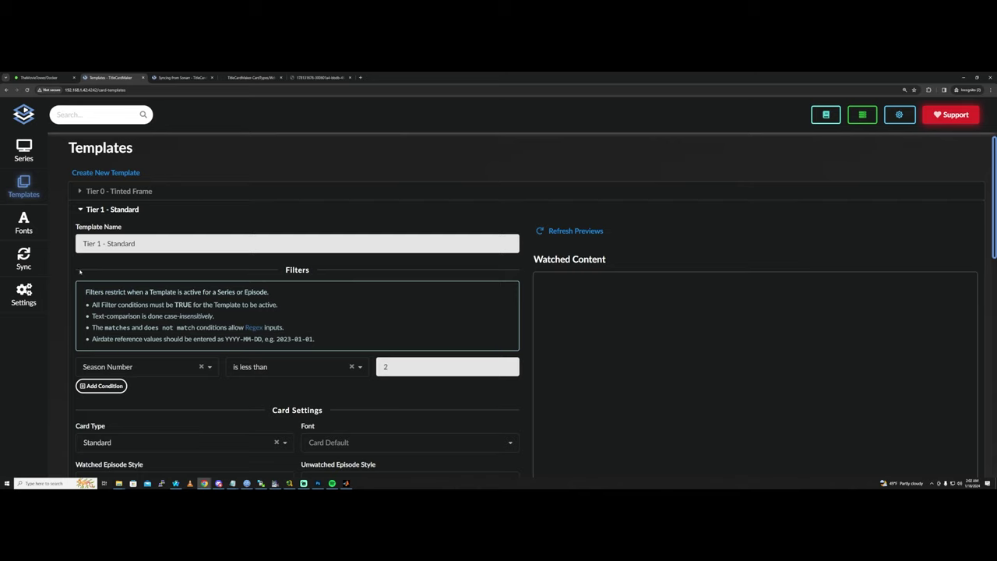
# - Try assigning the Tier 1 - Standard template in the Frasier series' card configuration and clear the selection
pyautogui.click(25, 152)
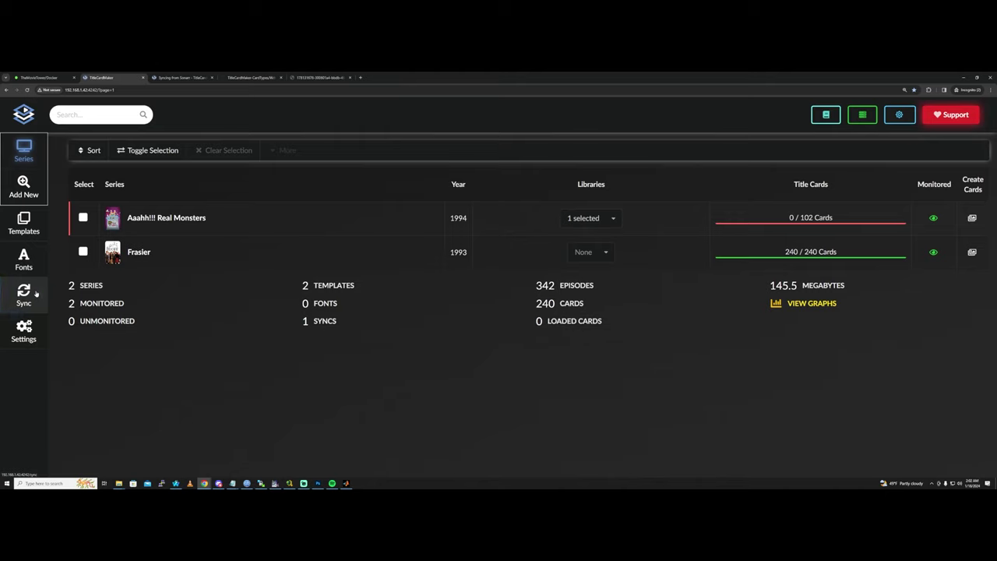
pyautogui.click(23, 221)
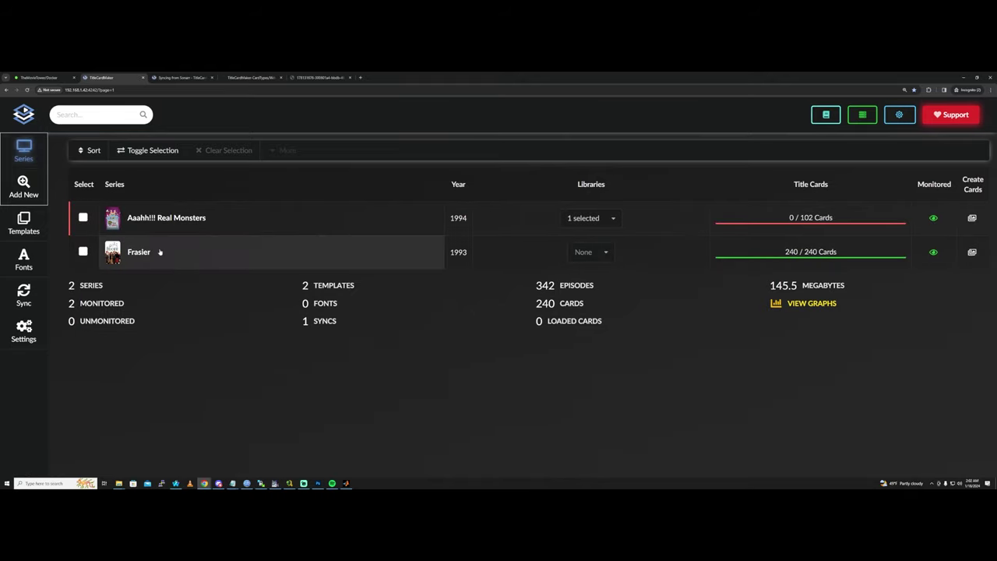
pyautogui.click(158, 252)
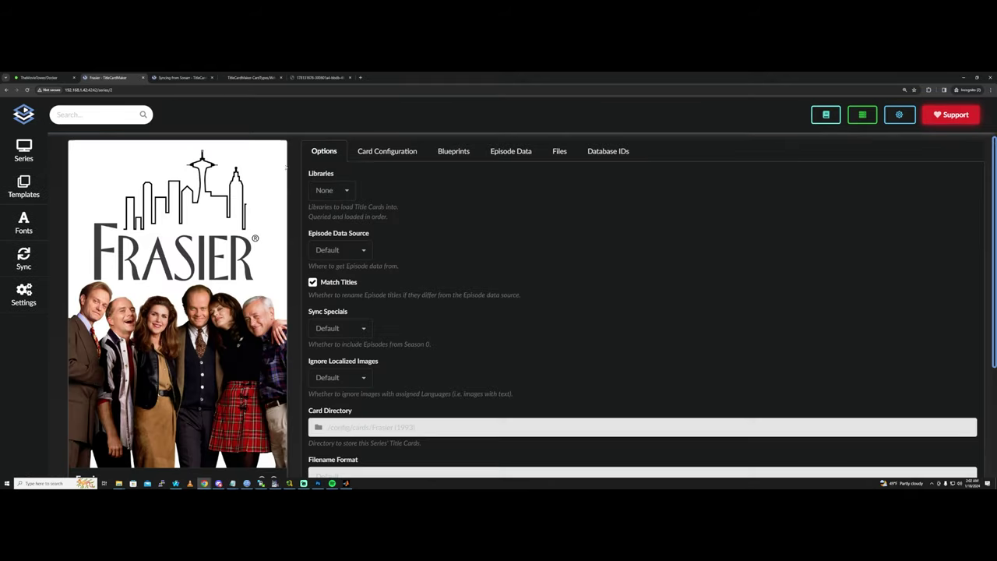
pyautogui.click(375, 154)
pyautogui.click(321, 191)
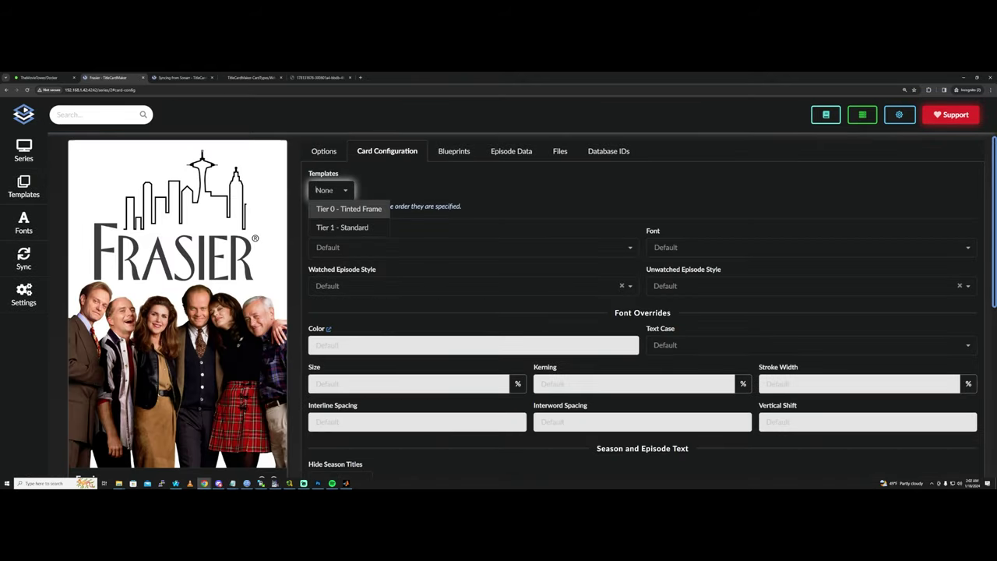
pyautogui.click(310, 191)
pyautogui.click(323, 191)
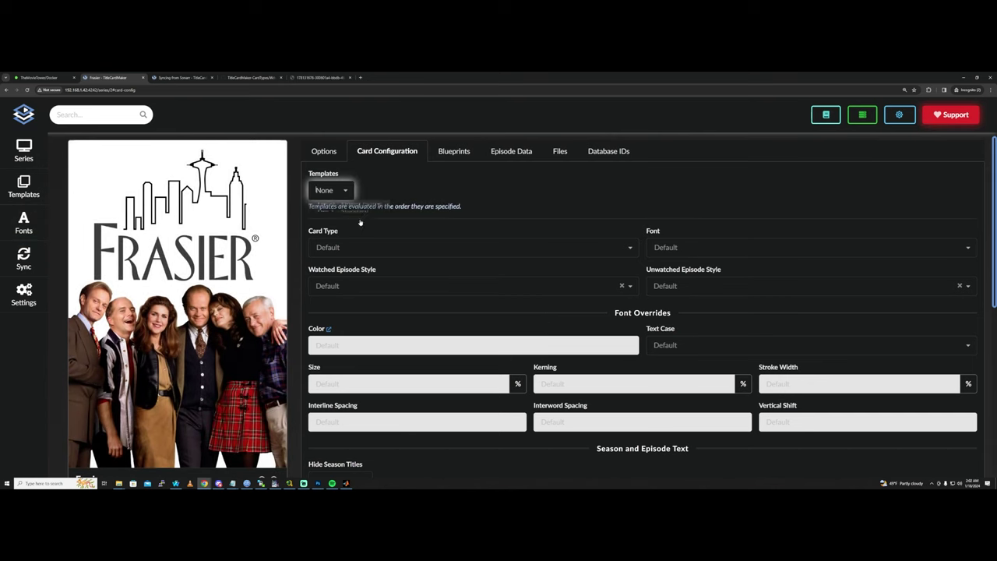
pyautogui.click(342, 227)
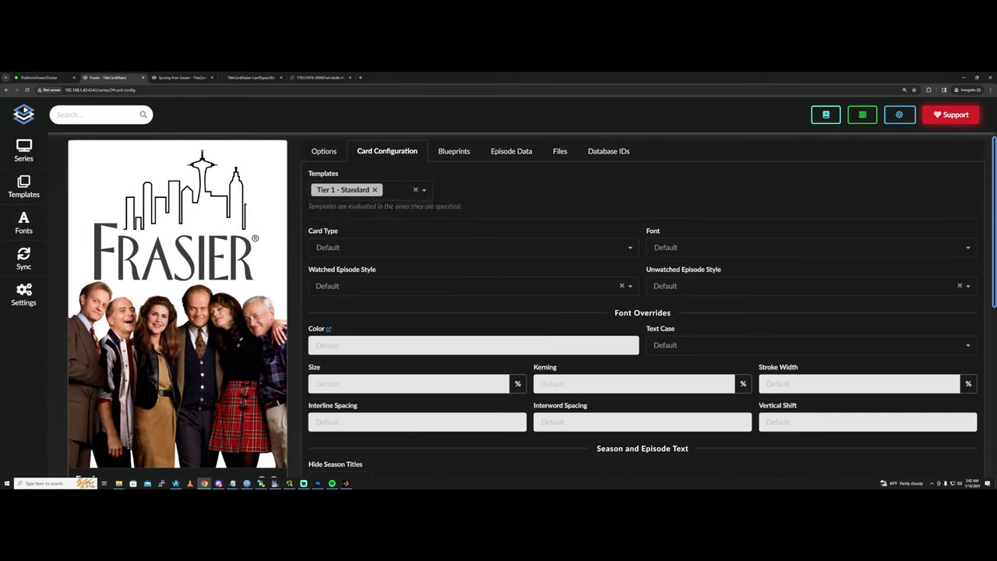
pyautogui.click(414, 190)
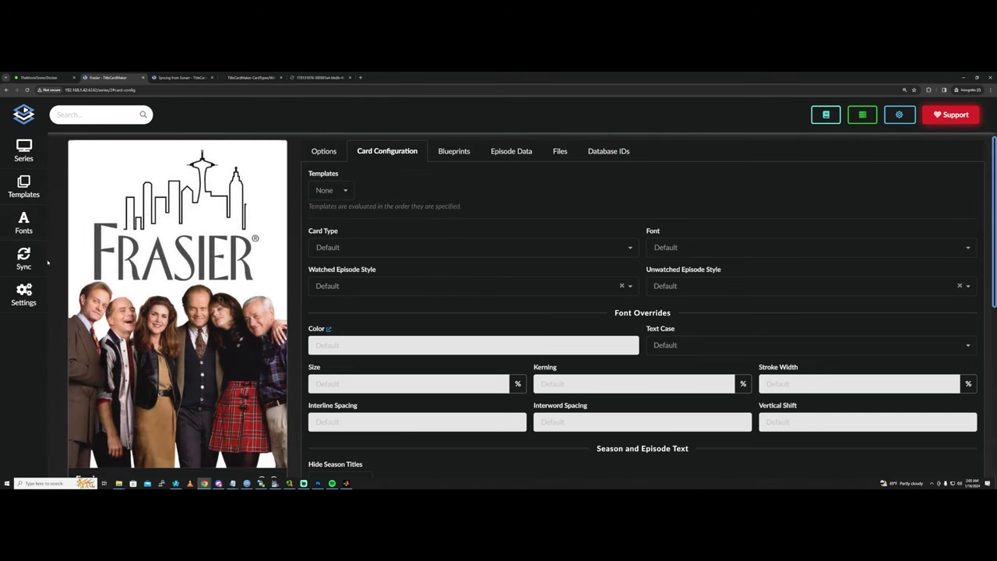
# - Check the Tier 1 - Standard template's season filter and card type, keeping Standard
pyautogui.click(24, 187)
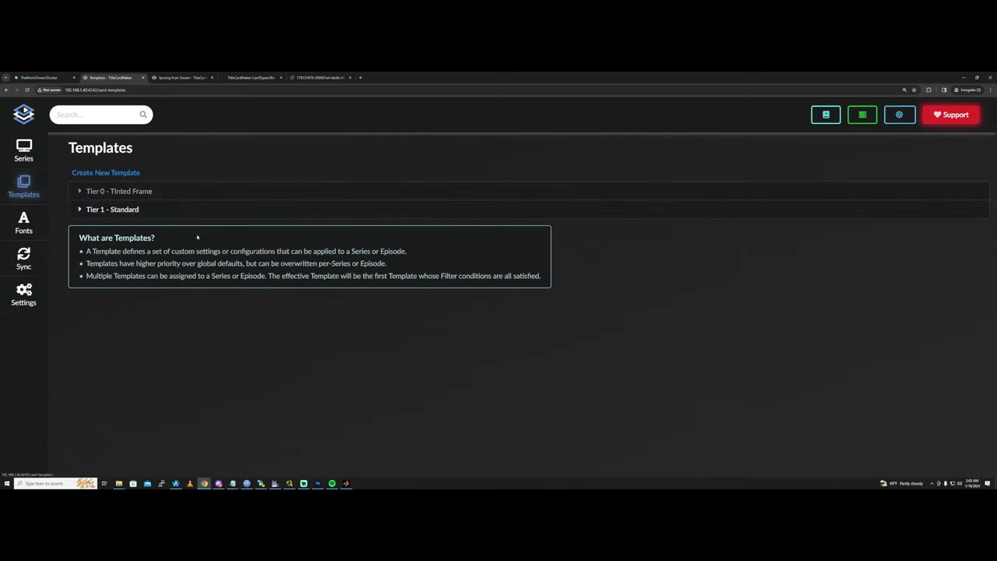
pyautogui.click(115, 210)
pyautogui.scroll(-2, 278, 303)
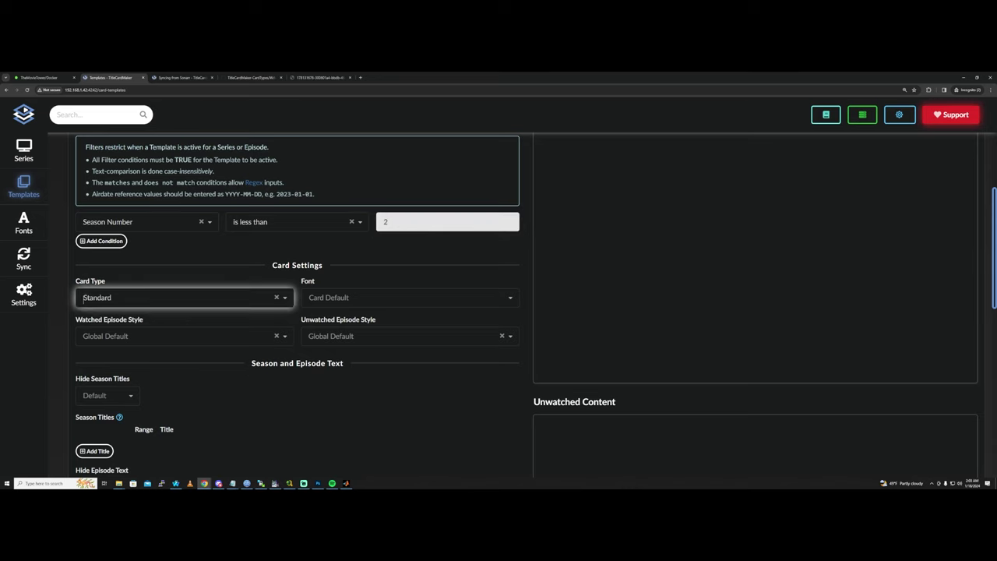
pyautogui.click(172, 297)
pyautogui.click(12, 195)
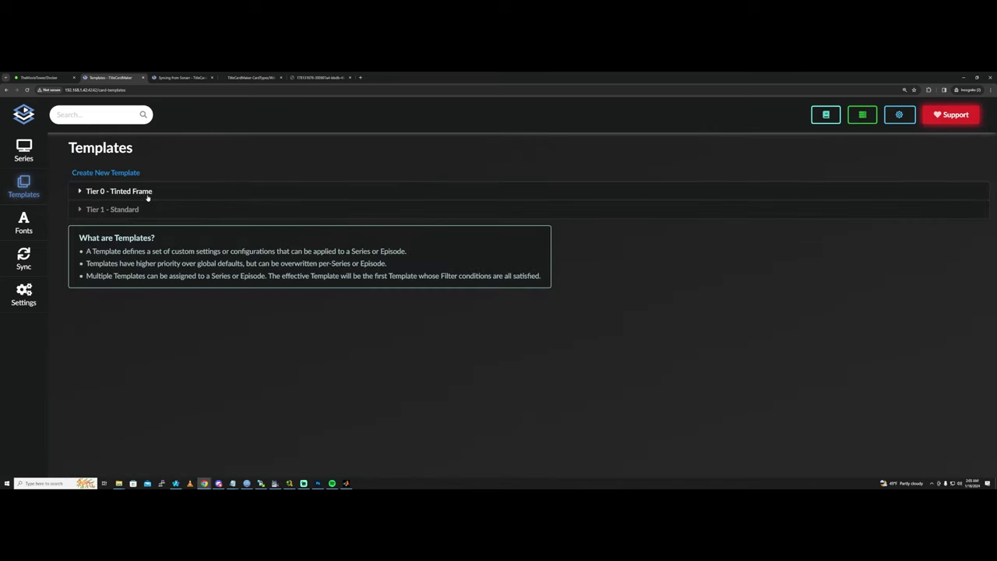
# - Review the Tier 0 - Tinted Frame template's filters, card type, season titles and episode text settings
pyautogui.click(148, 194)
pyautogui.scroll(-1, 353, 369)
pyautogui.scroll(-1, 352, 369)
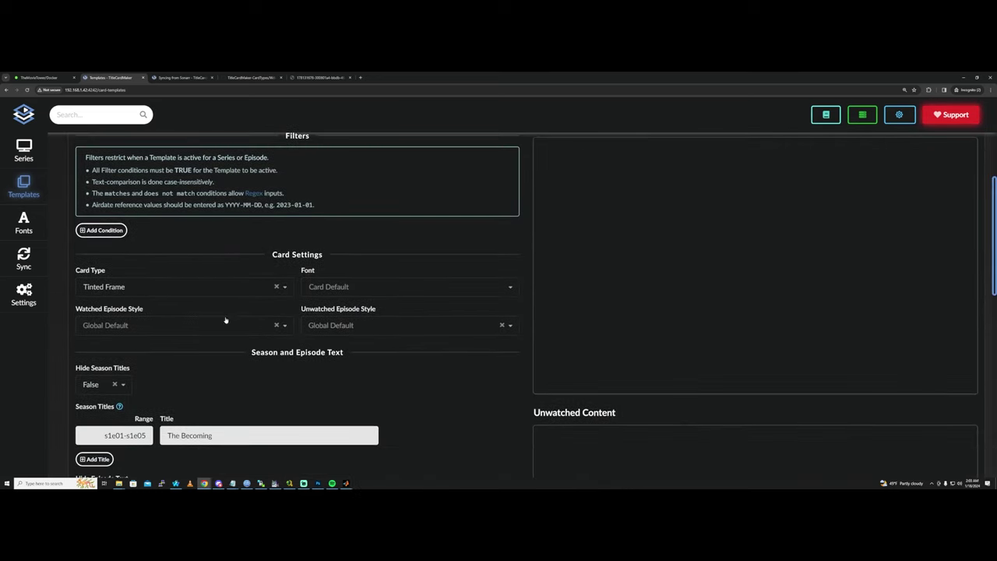
pyautogui.scroll(-1, 305, 326)
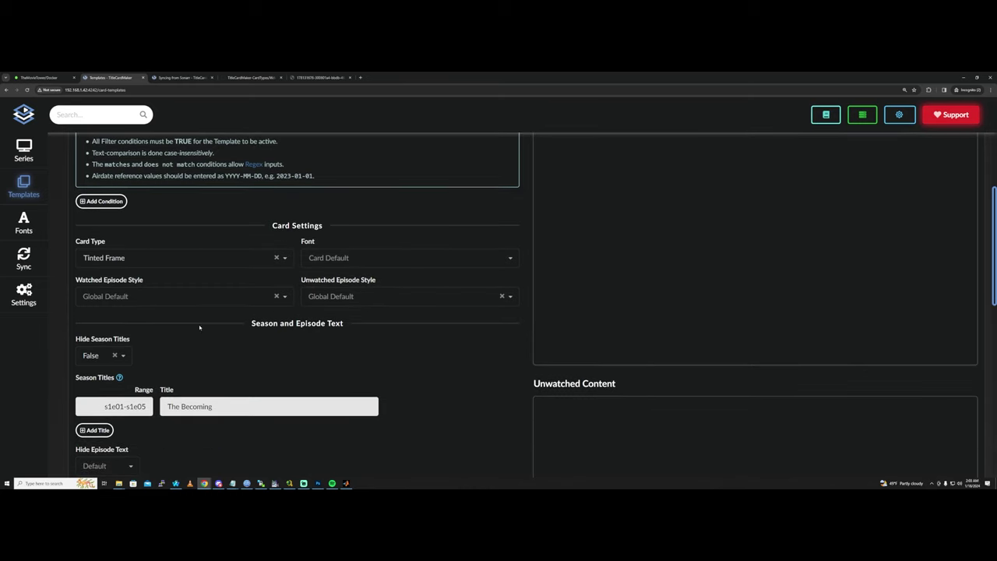
pyautogui.scroll(-2, 202, 335)
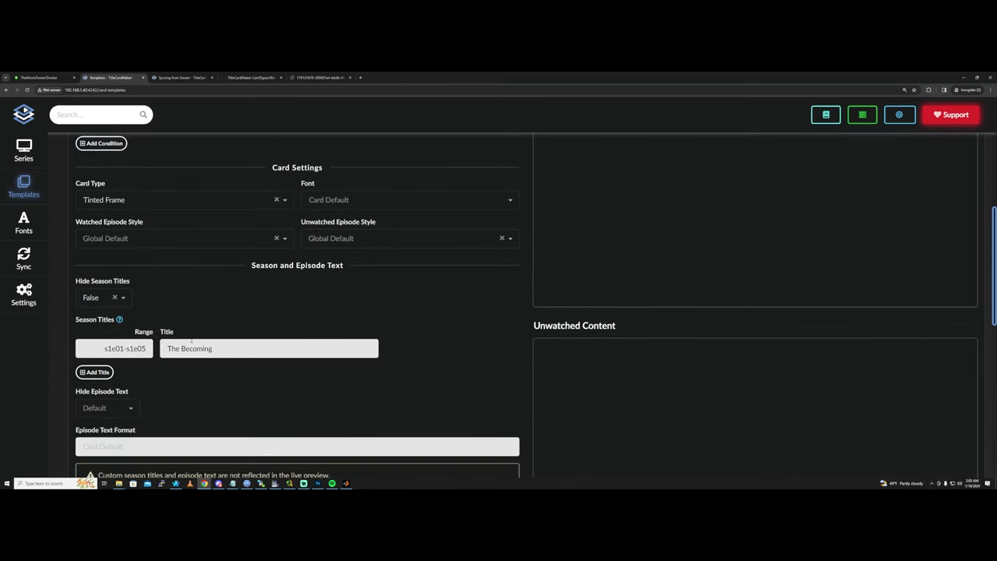
pyautogui.scroll(5, 195, 339)
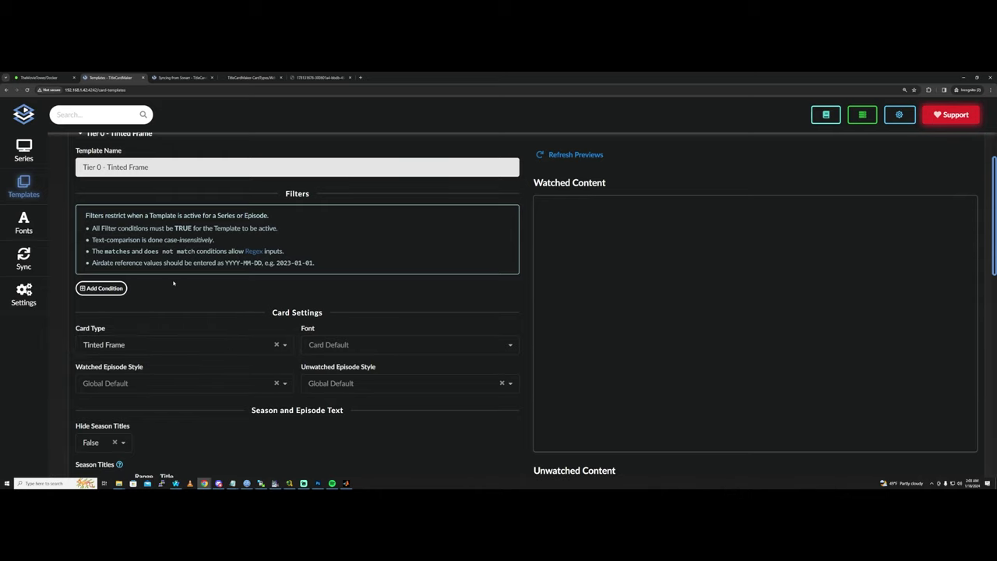
# - Reopen the Tier 1 - Standard template and refresh its card previews
pyautogui.click(23, 187)
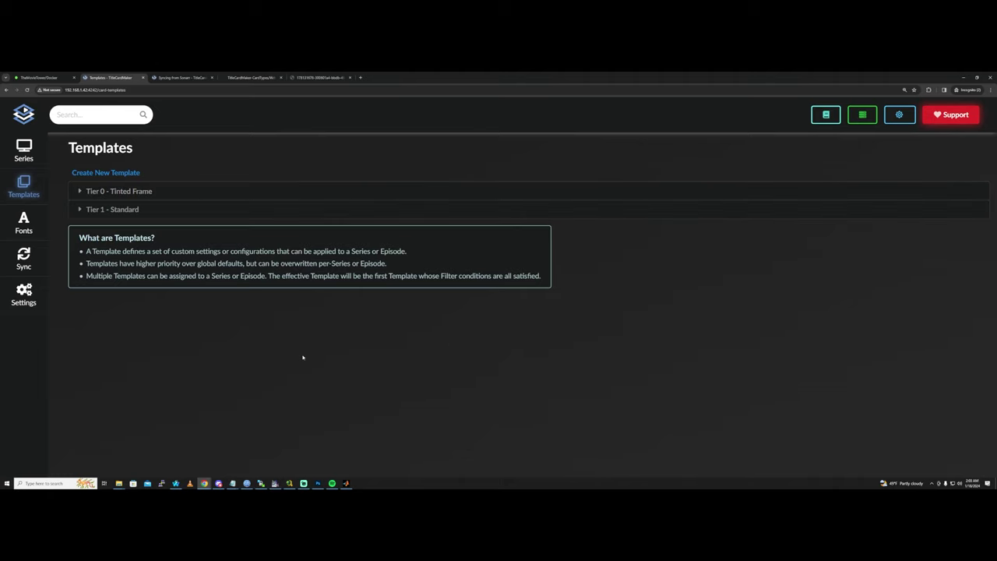
pyautogui.click(127, 210)
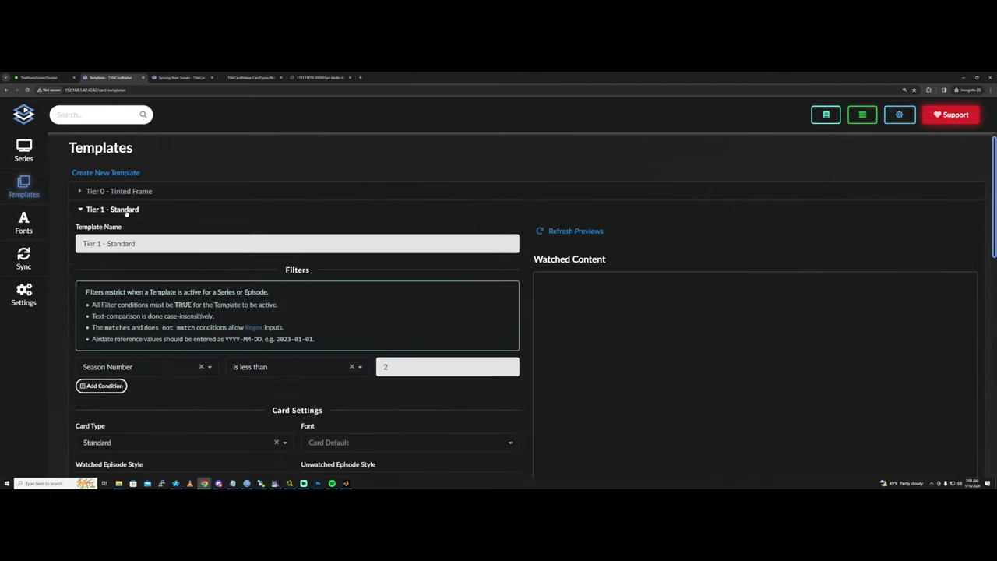
pyautogui.click(575, 231)
pyautogui.scroll(-1, 632, 416)
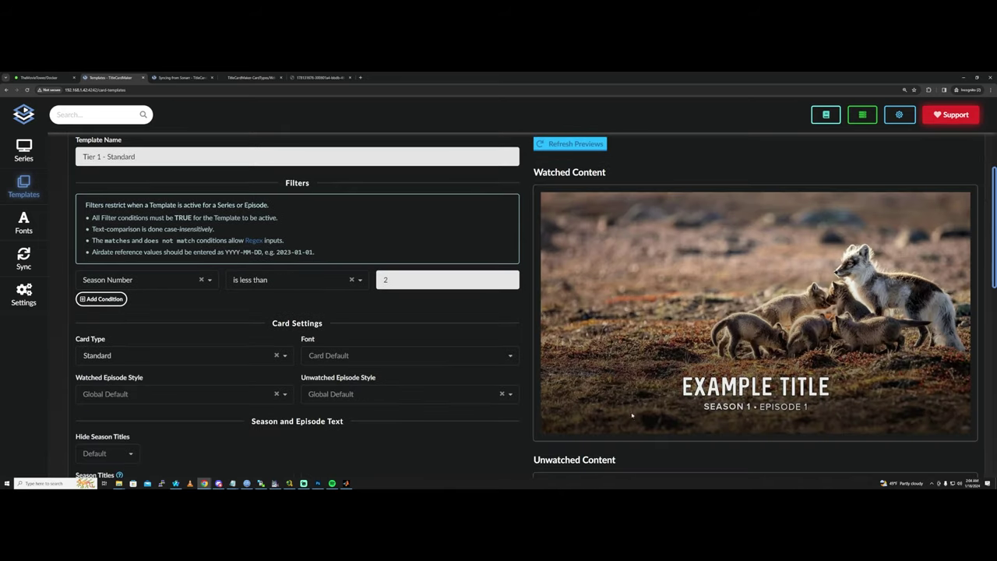
# - Change the Tier 1 - Standard template's card type to Star Wars
pyautogui.click(179, 355)
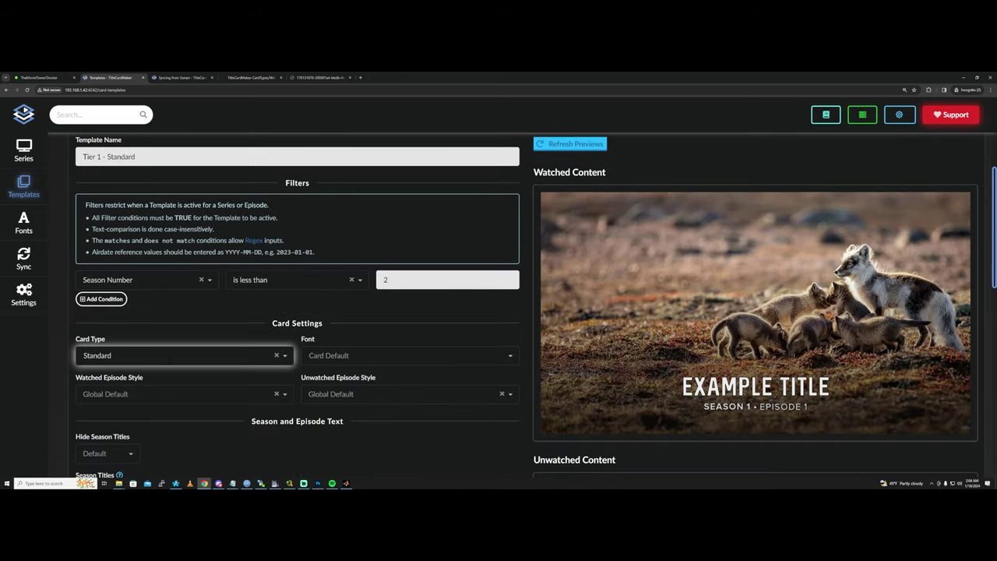
pyautogui.click(179, 355)
pyautogui.scroll(-1, 129, 397)
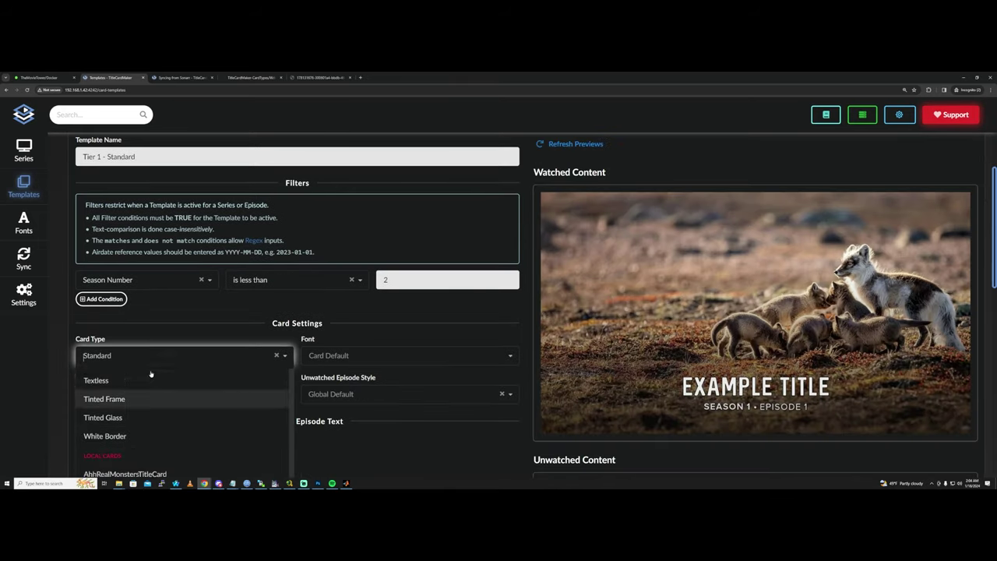
pyautogui.scroll(1, 128, 392)
pyautogui.click(128, 392)
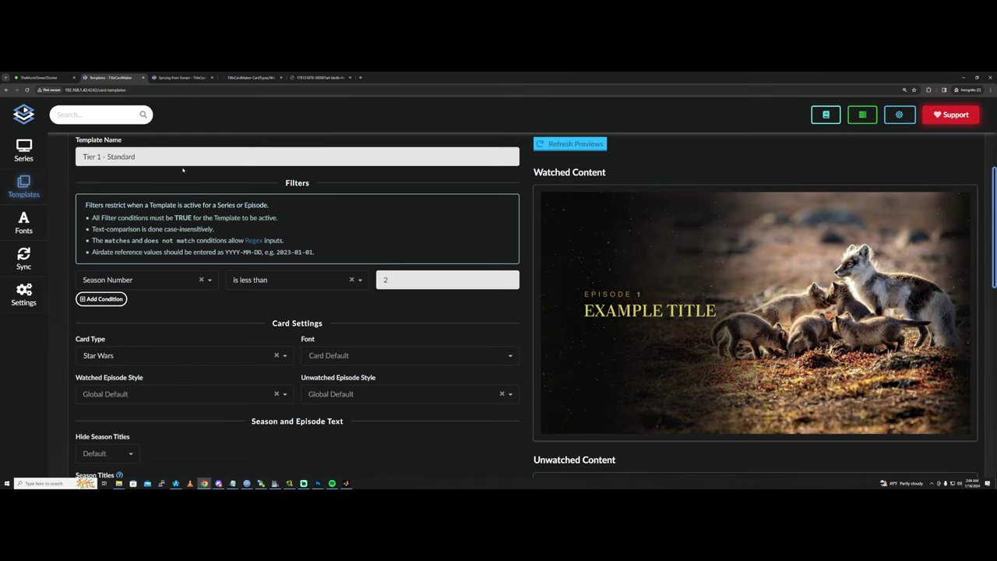
# - Open the Tier 0 - Tinted Frame template and examine its card settings and season title
pyautogui.scroll(2, 183, 170)
pyautogui.click(116, 191)
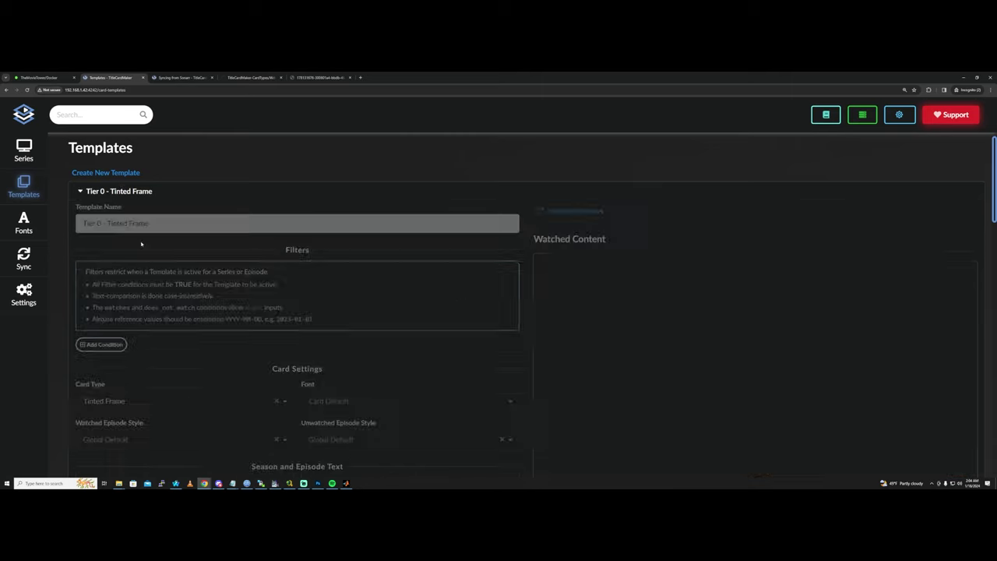
pyautogui.scroll(-1, 148, 372)
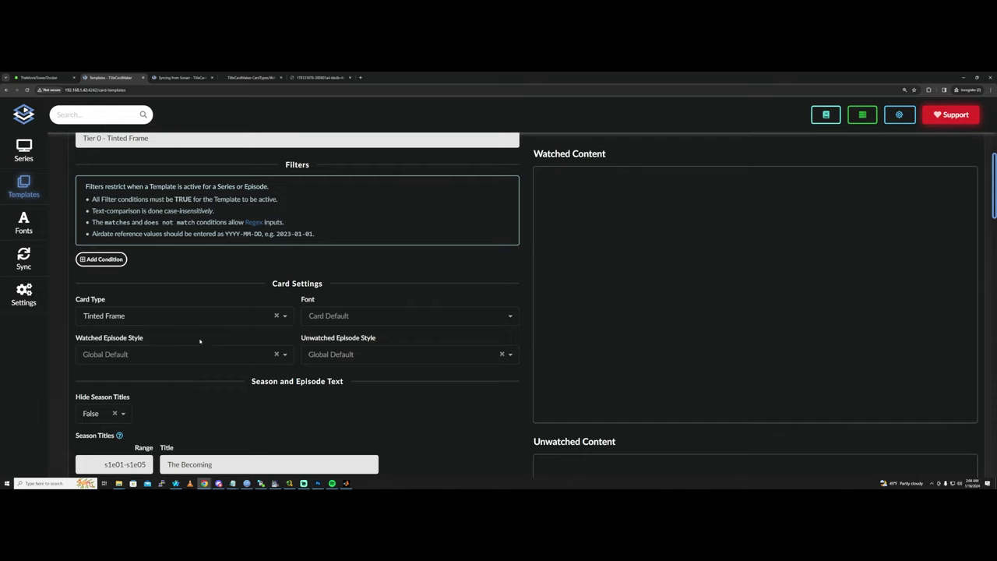
# - Refresh the card previews of the Tier 0 - Tinted Frame template and view the watched and unwatched cards
pyautogui.scroll(-2, 200, 340)
pyautogui.scroll(3, 597, 225)
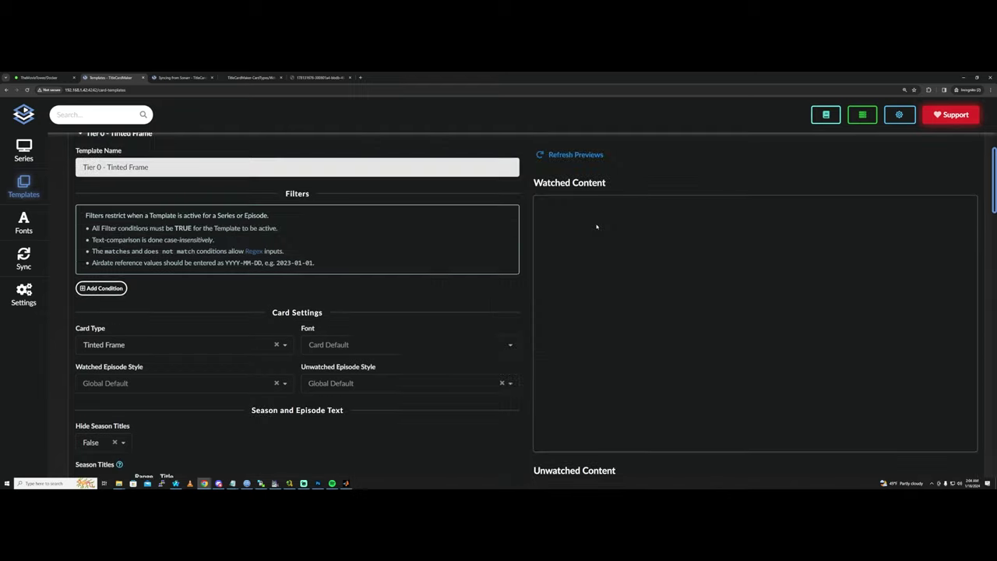
pyautogui.click(580, 158)
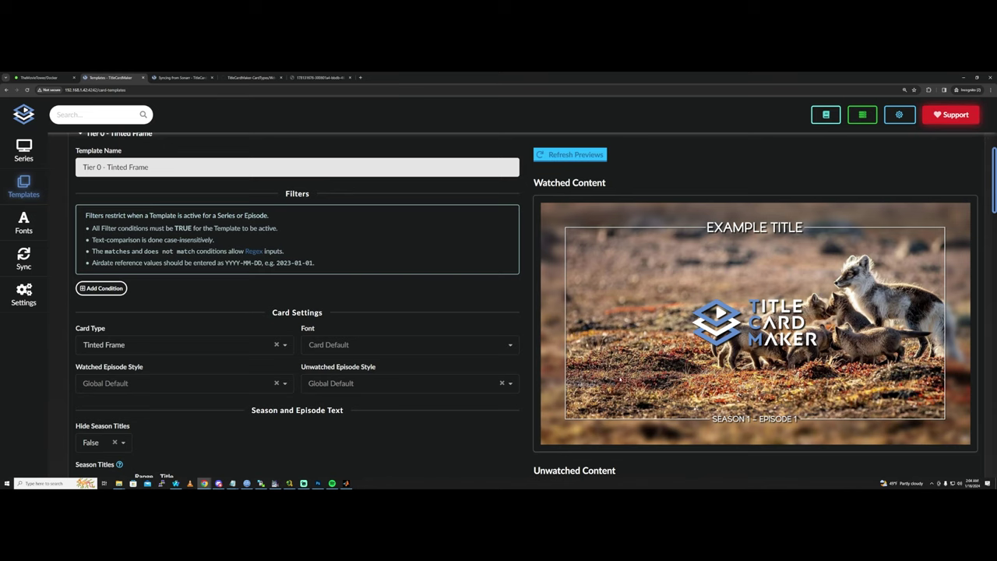
pyautogui.scroll(-7, 374, 413)
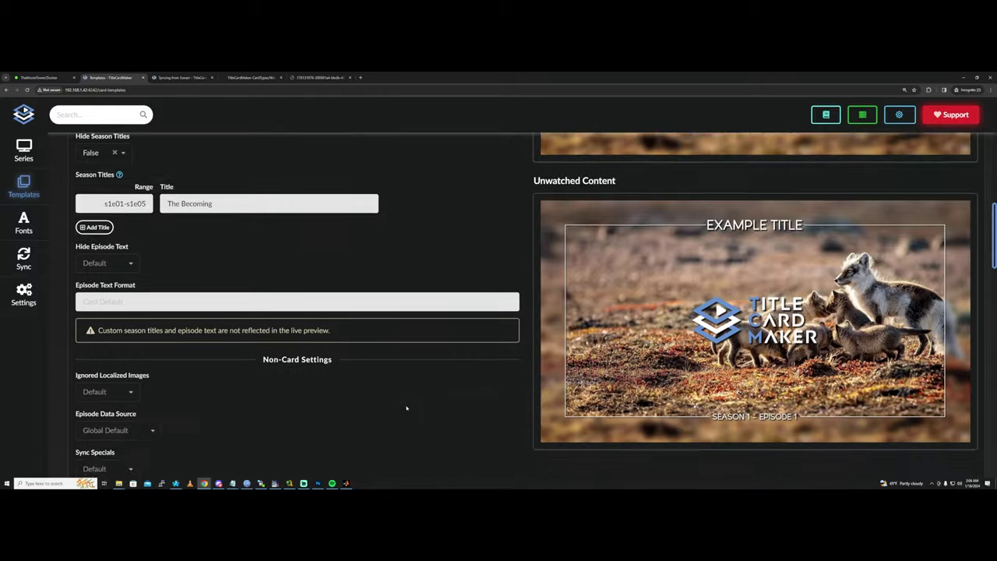
# - Search the Tier 0 - Tinted Frame template's extras for "middl" and locate the Middle Element option under Tinted Frame
pyautogui.scroll(-8, 406, 408)
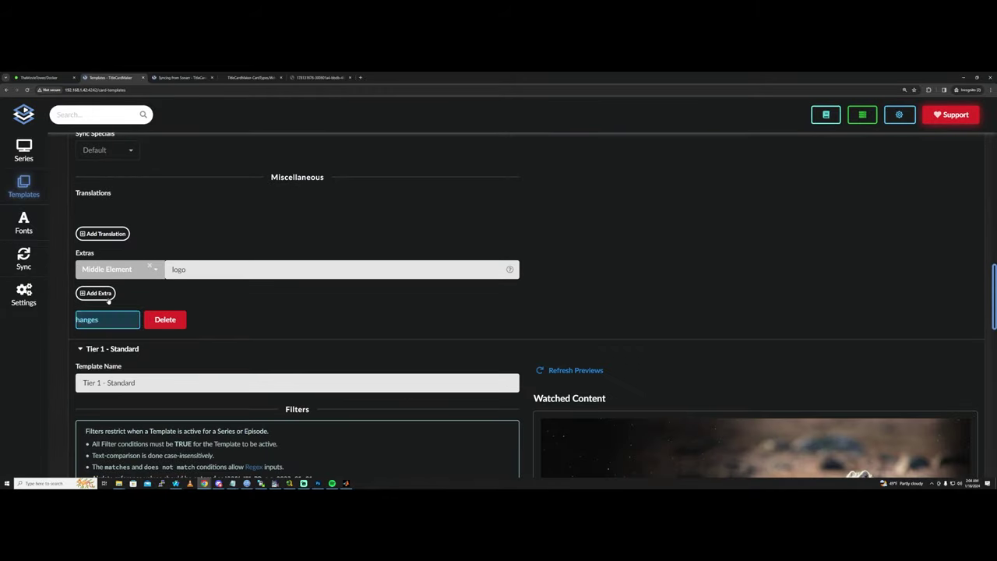
pyautogui.click(157, 269)
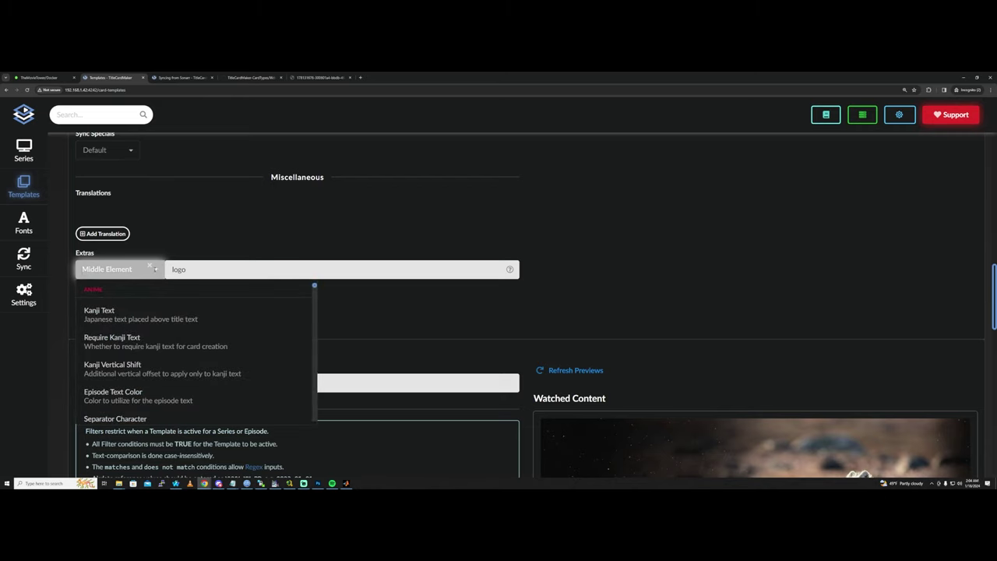
pyautogui.scroll(-2, 178, 363)
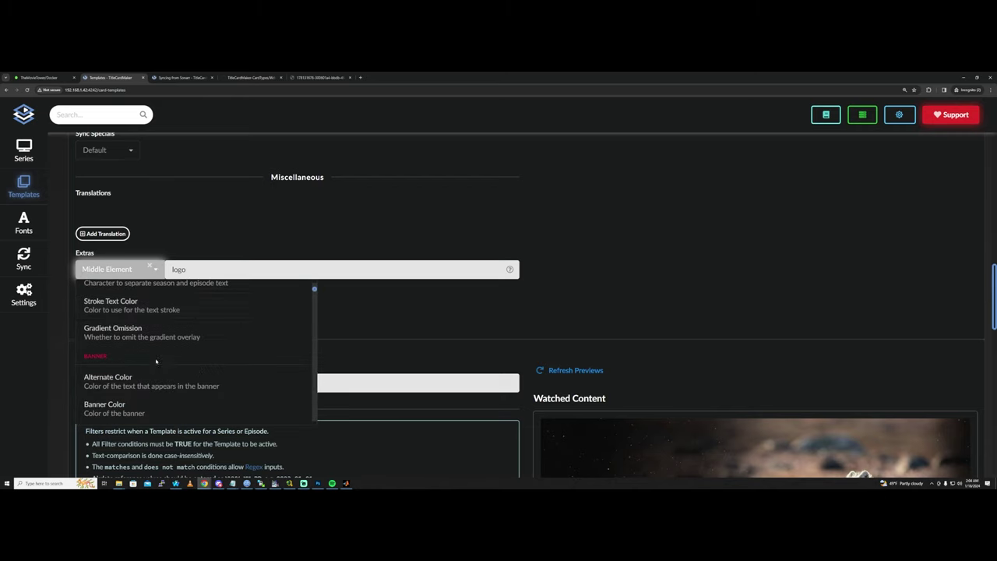
pyautogui.scroll(-3, 156, 361)
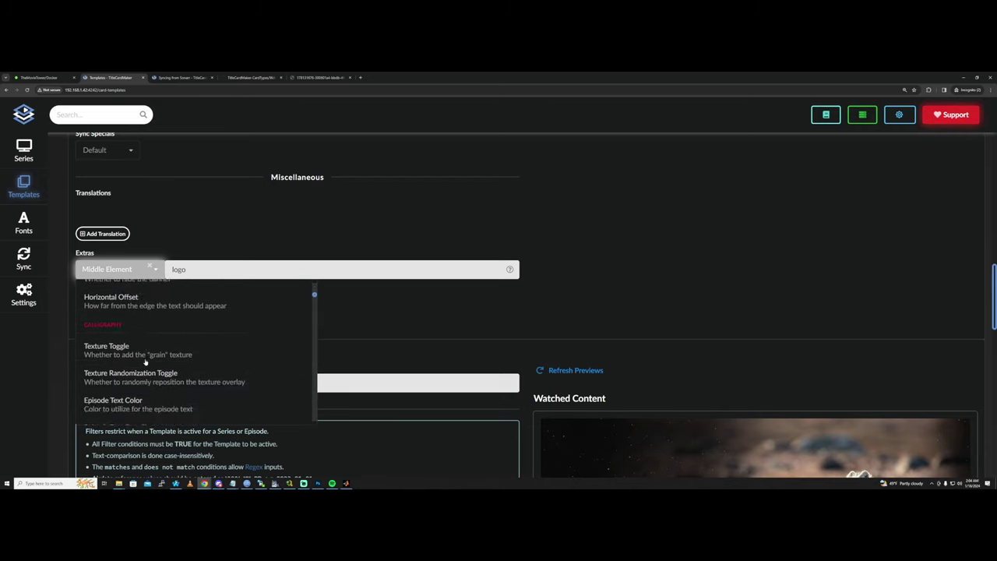
pyautogui.scroll(-1, 145, 360)
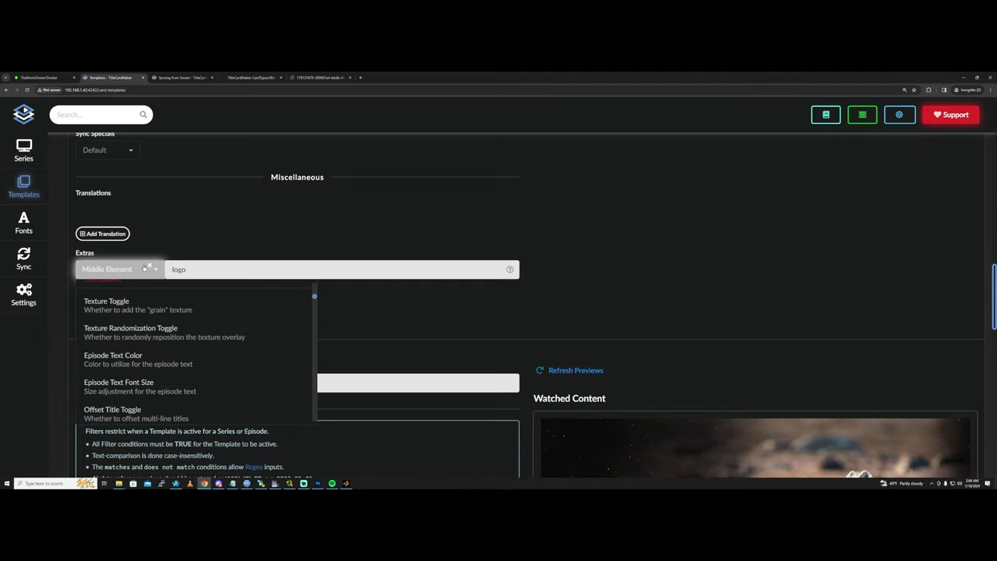
pyautogui.write('tinte')
pyautogui.click(145, 268)
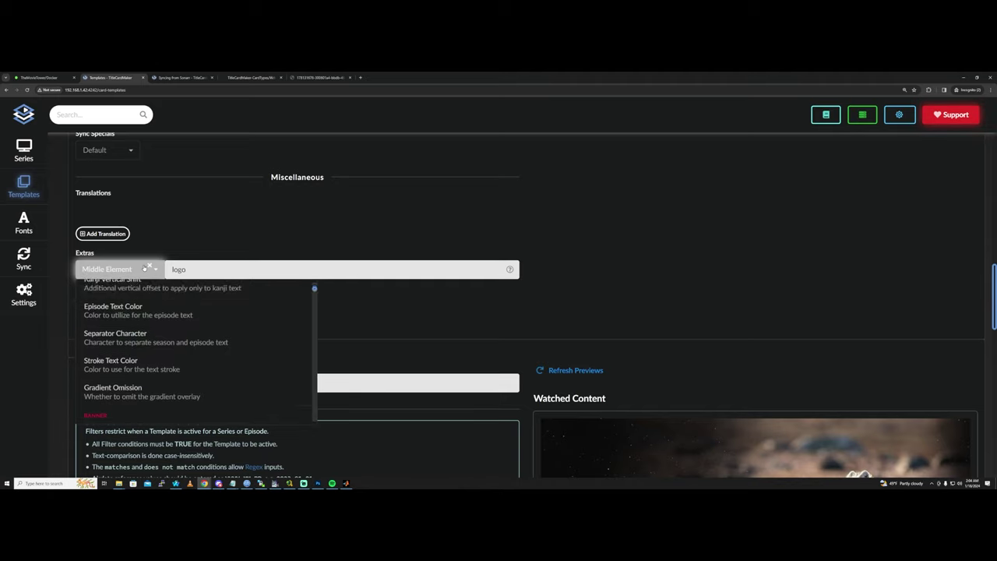
pyautogui.write('middl')
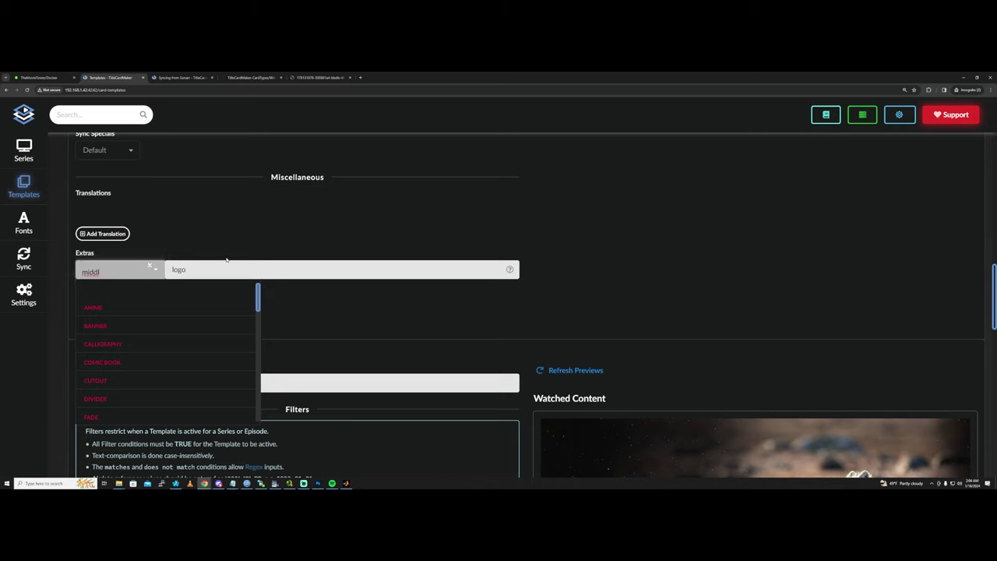
pyautogui.scroll(-10, 166, 390)
pyautogui.scroll(3, 150, 389)
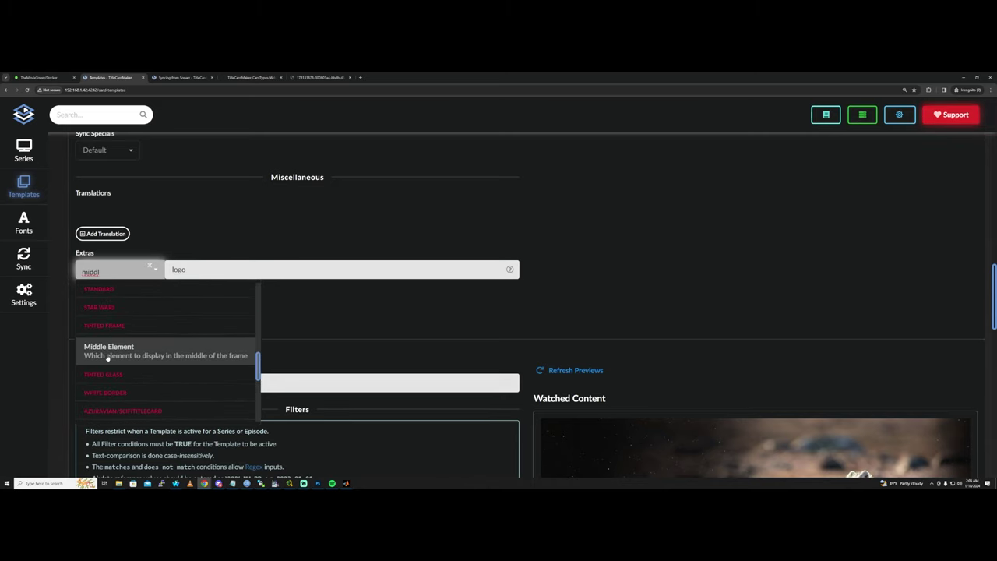
pyautogui.click(336, 314)
# - Compare the watched and unwatched Tinted Frame previews with the template's card and season title settings
pyautogui.scroll(4, 494, 335)
pyautogui.scroll(2, 557, 328)
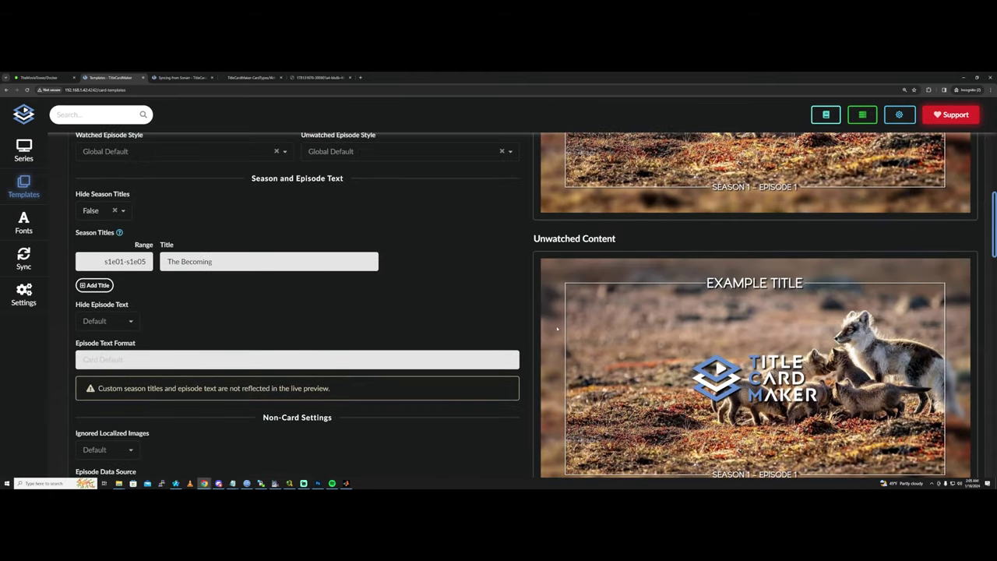
pyautogui.scroll(4, 708, 309)
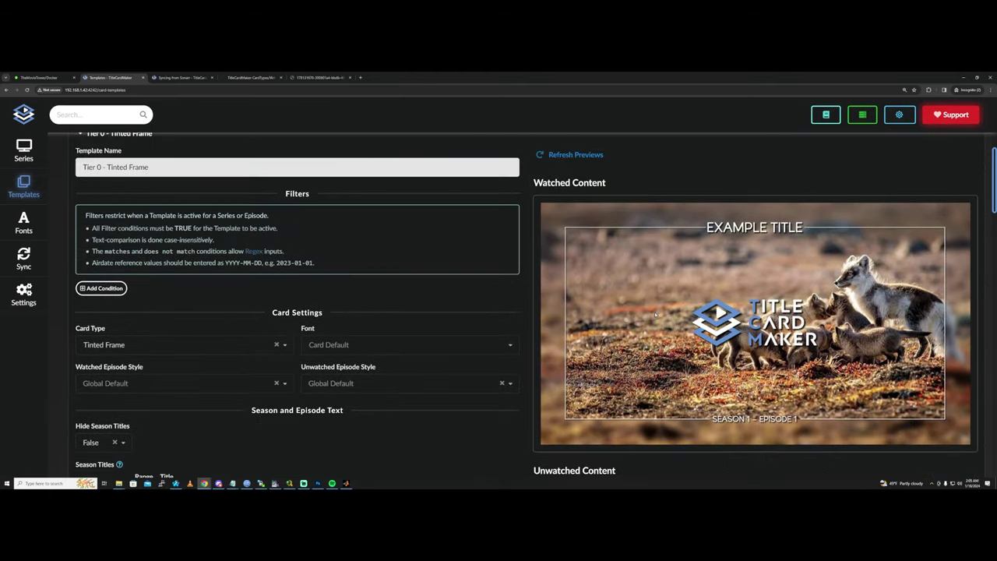
pyautogui.scroll(-6, 651, 320)
pyautogui.scroll(6, 642, 296)
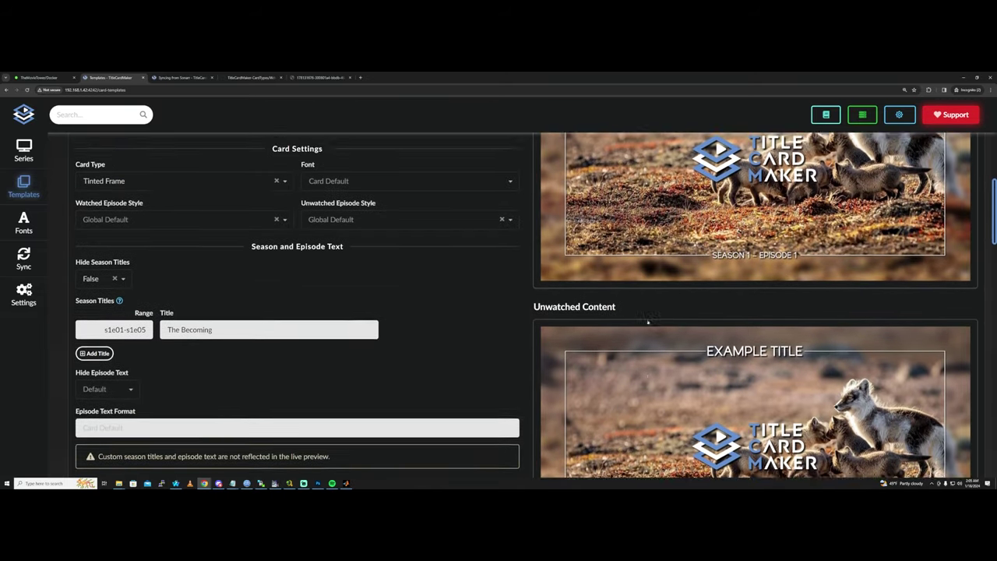
pyautogui.scroll(-3, 591, 296)
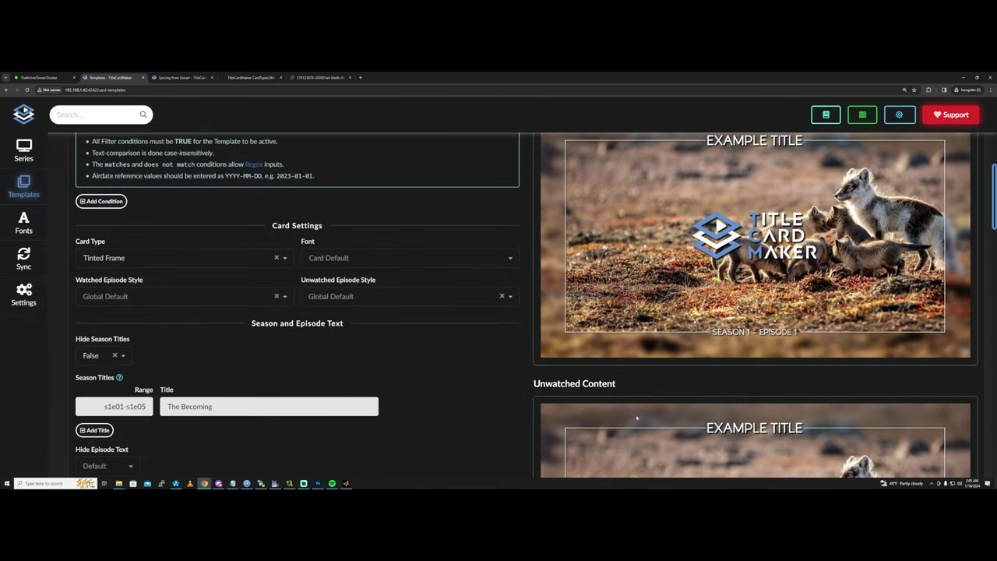
pyautogui.scroll(2, 514, 303)
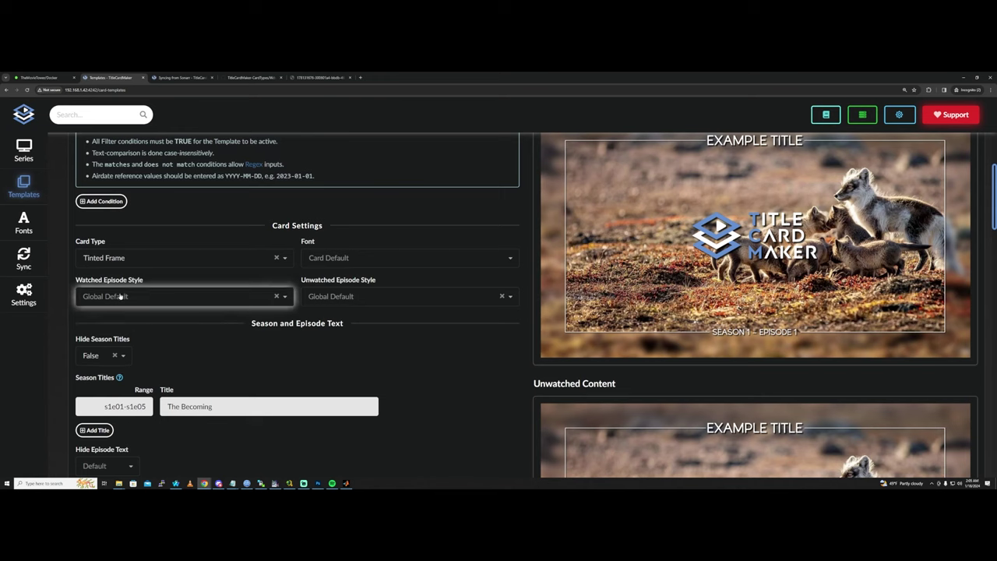
# - Set the Tier 0 - Tinted Frame template's card type to the local card AhhRealMonstersTitleCard and refresh the previews
pyautogui.click(83, 258)
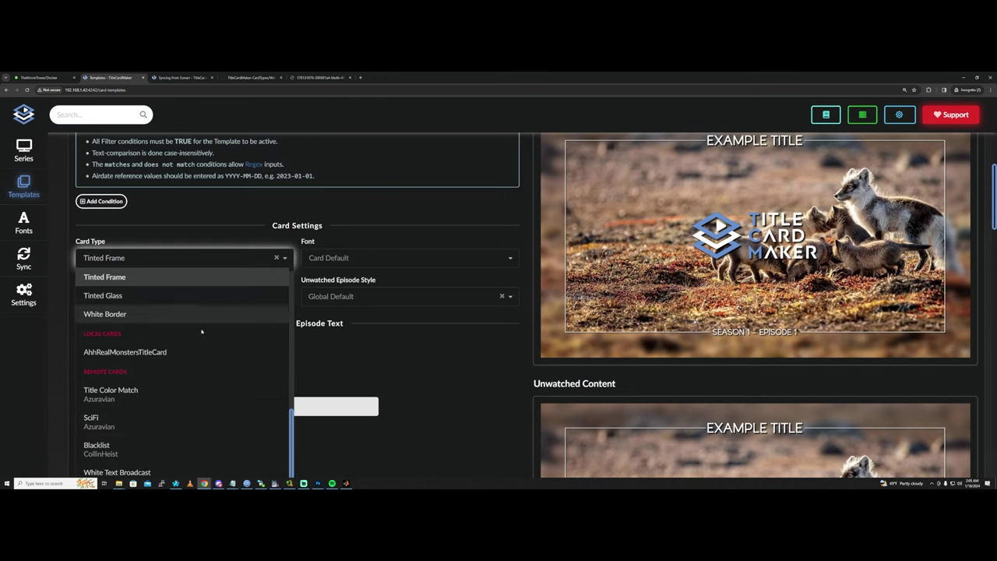
pyautogui.click(145, 351)
pyautogui.scroll(2, 528, 184)
pyautogui.click(569, 158)
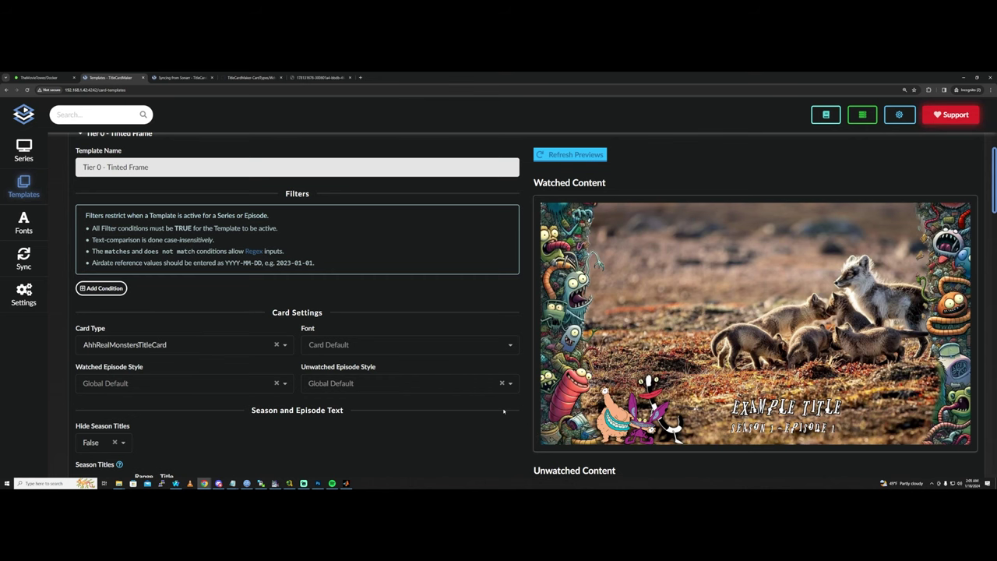
# - Review the Tier 1 - Standard template's filter, card type and previews, and reopen the Tier 0 - Tinted Frame template
pyautogui.scroll(-5, 503, 409)
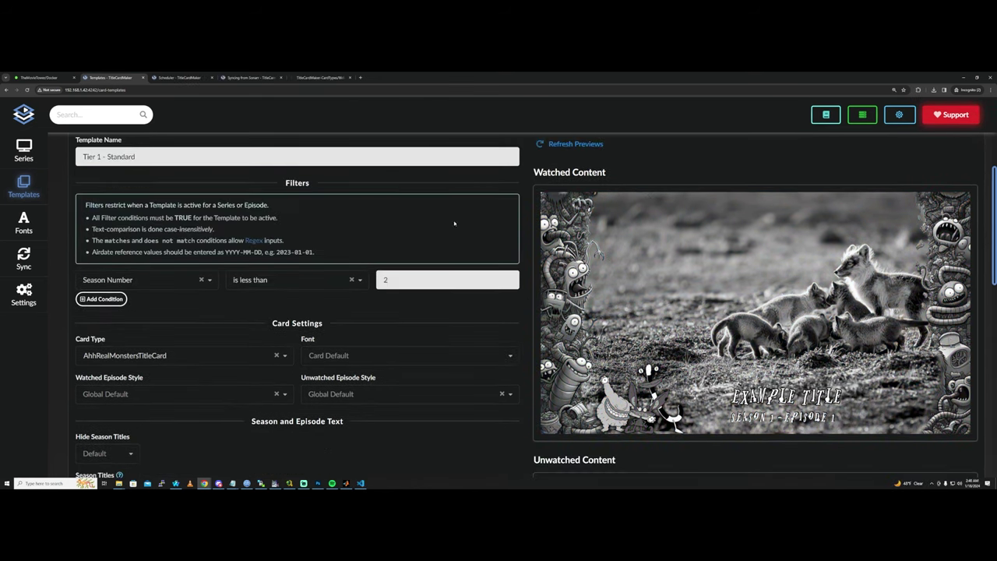
pyautogui.scroll(-3, 454, 224)
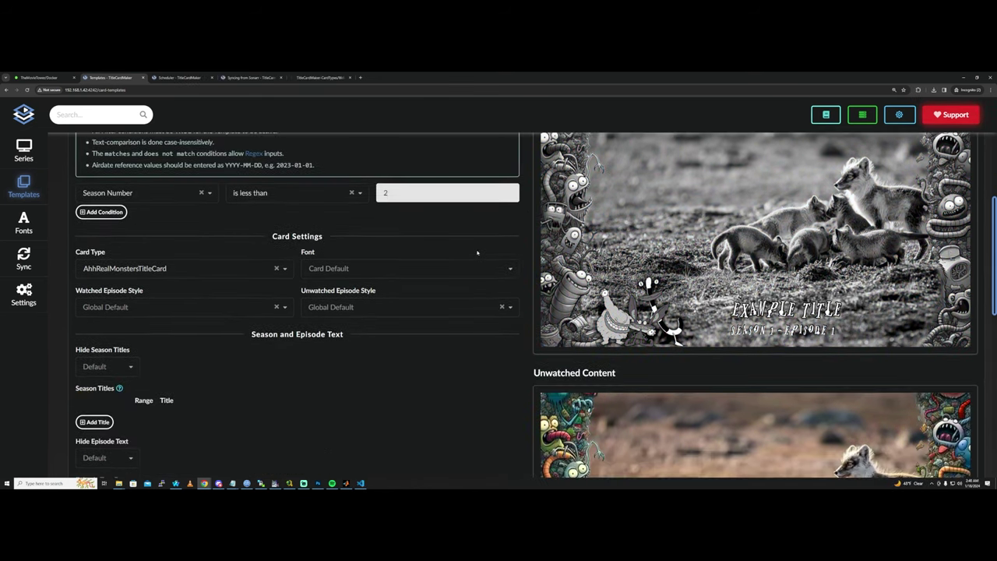
pyautogui.scroll(1, 454, 224)
pyautogui.scroll(-1, 454, 224)
pyautogui.scroll(3, 454, 224)
pyautogui.scroll(1, 498, 306)
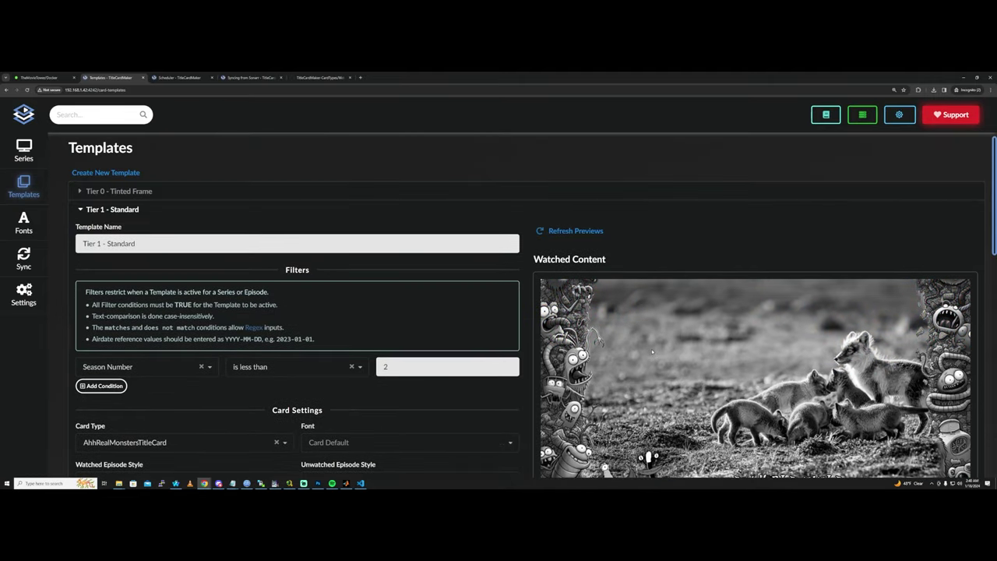
pyautogui.scroll(-2, 499, 306)
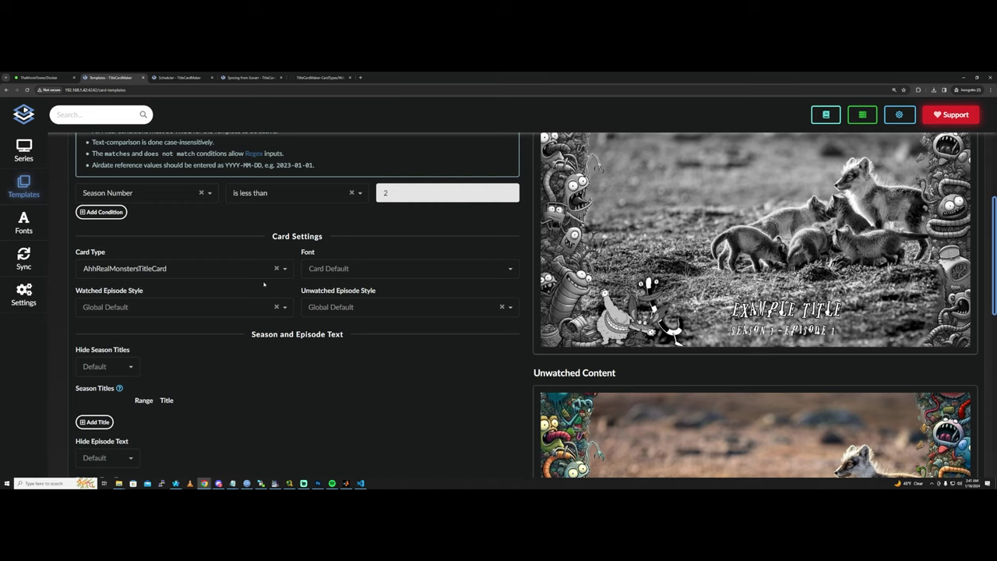
pyautogui.scroll(2, 263, 285)
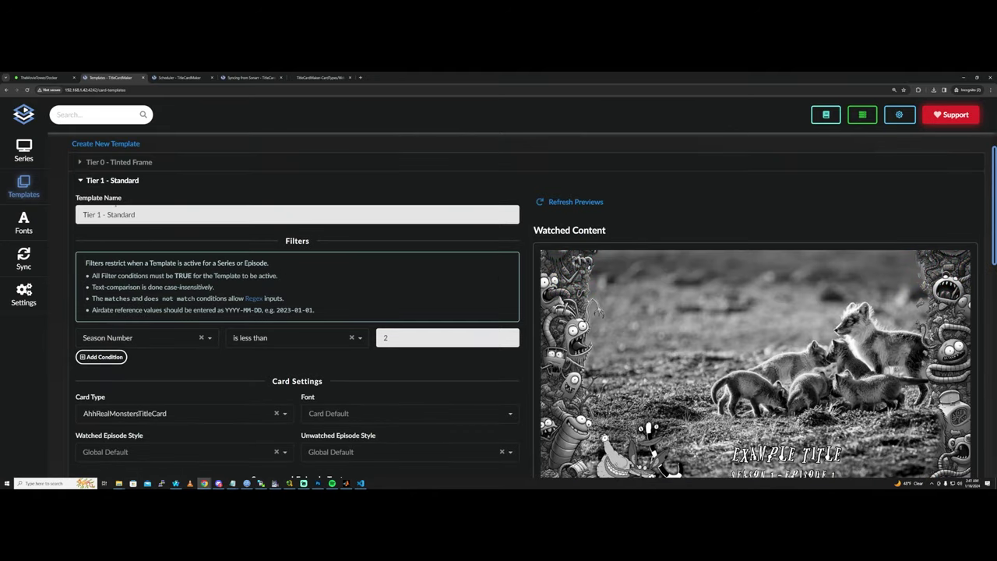
pyautogui.click(81, 181)
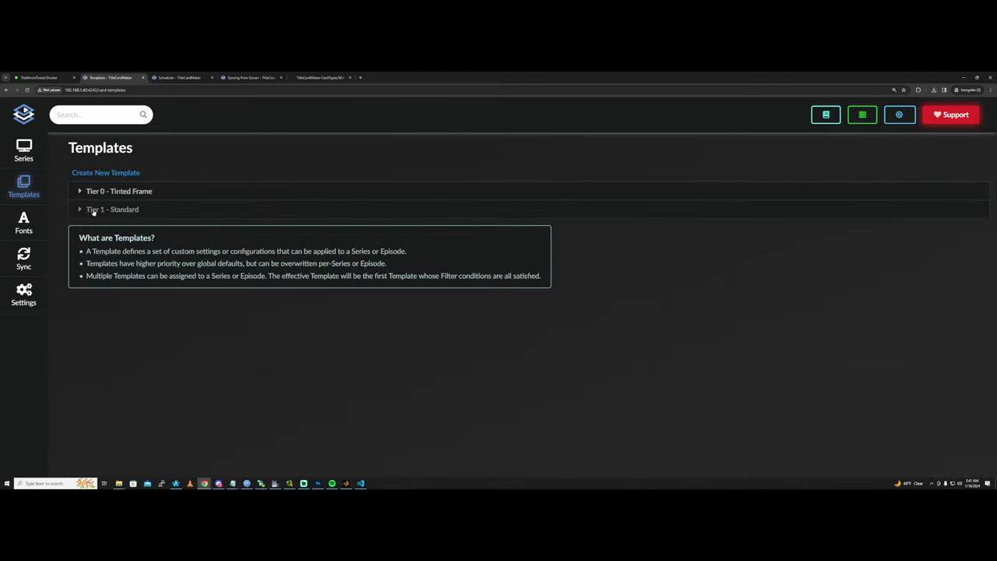
pyautogui.click(91, 195)
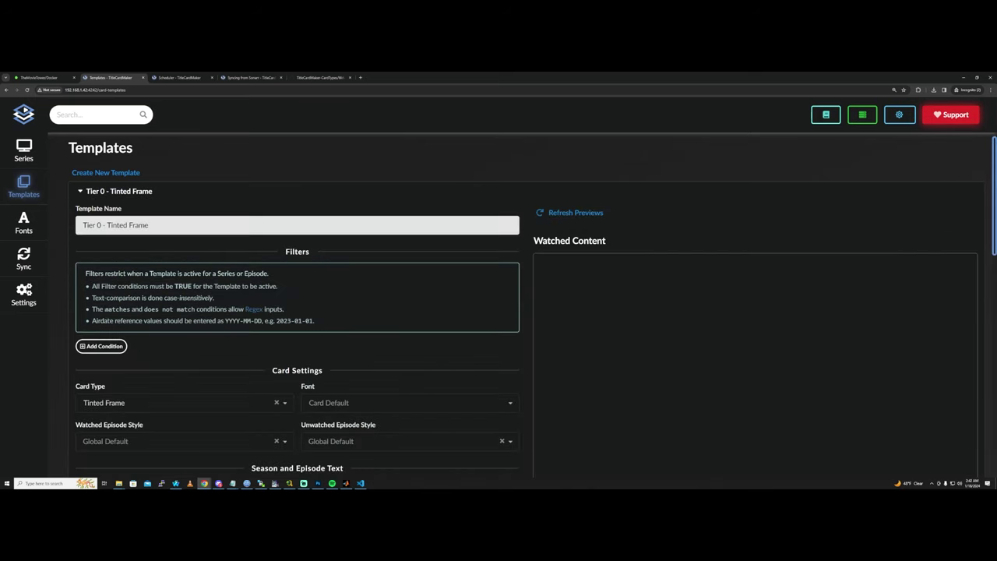
# - Open the Frasier series from the series list and show its Blueprints section
pyautogui.click(24, 156)
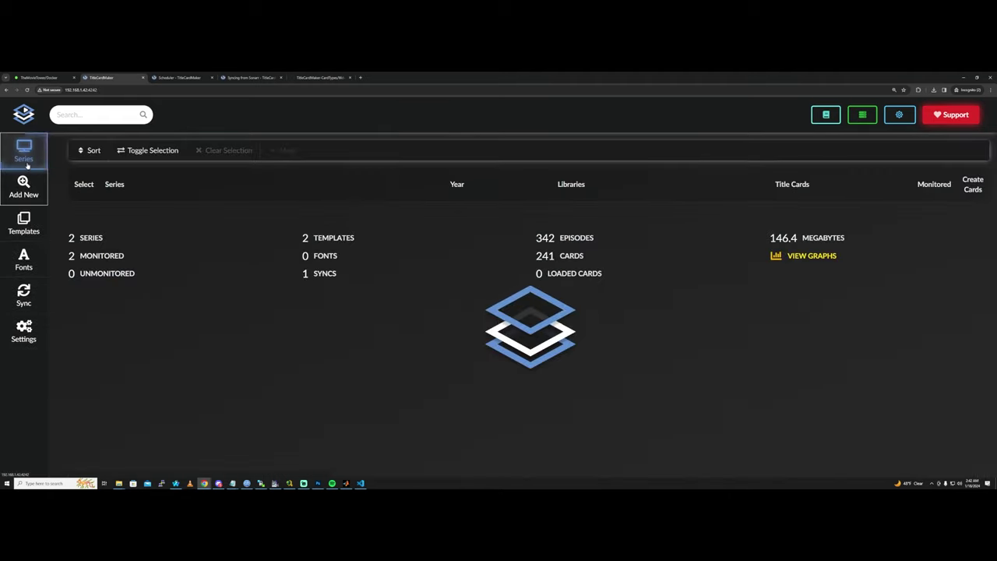
pyautogui.click(183, 227)
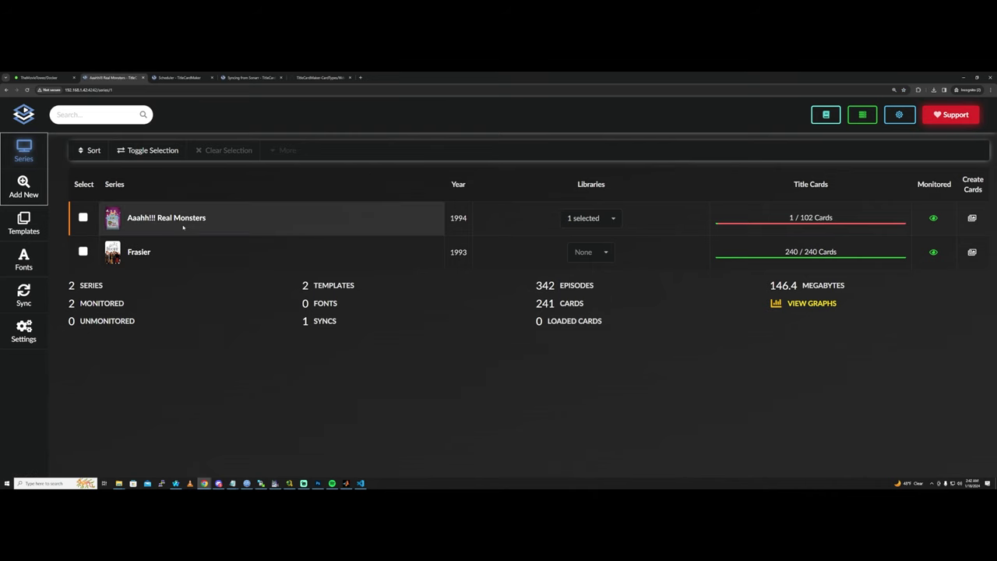
pyautogui.click(24, 151)
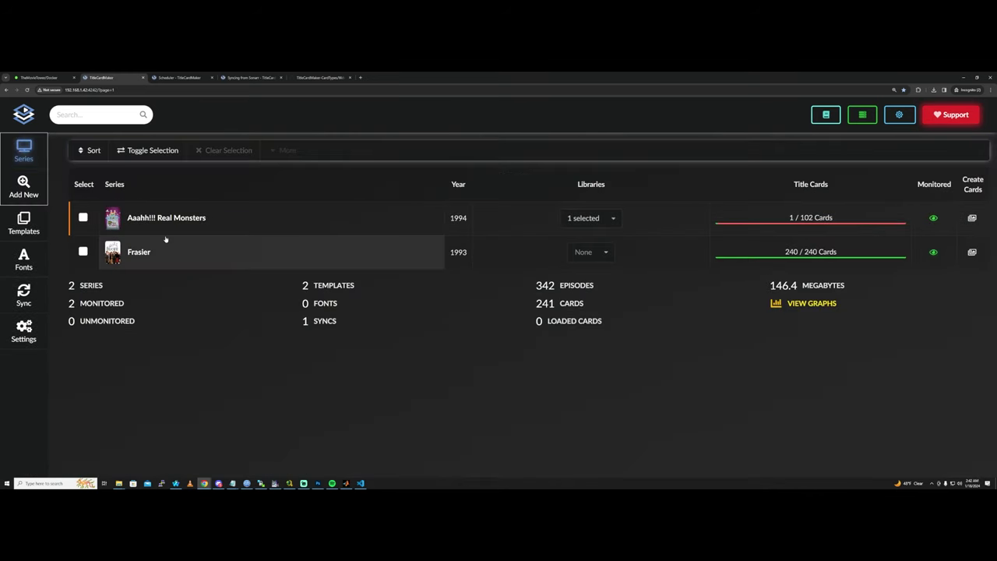
pyautogui.click(166, 246)
pyautogui.click(449, 158)
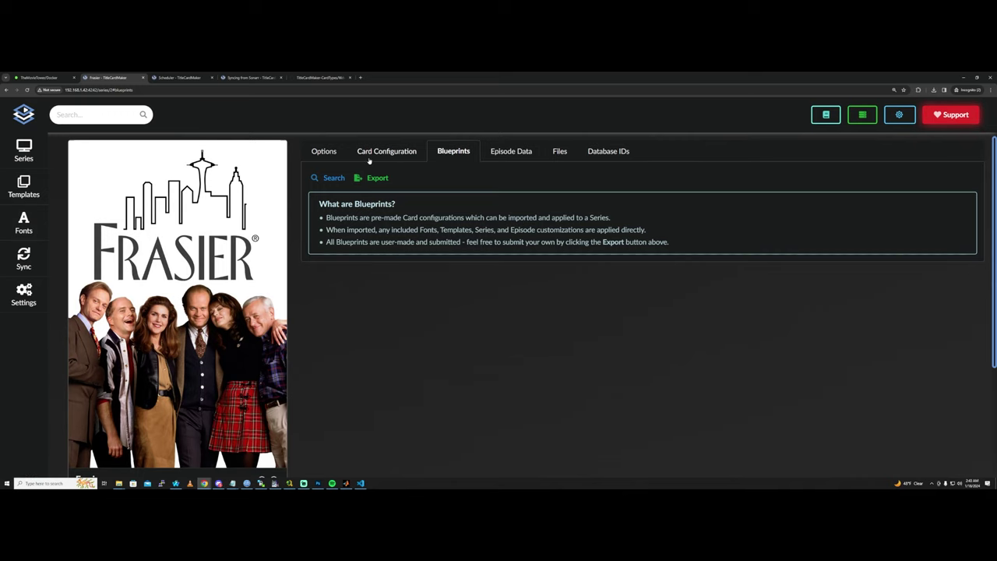
# - Check the template assignment in Frasier's card configuration and read the explanation of what Blueprints are
pyautogui.click(369, 159)
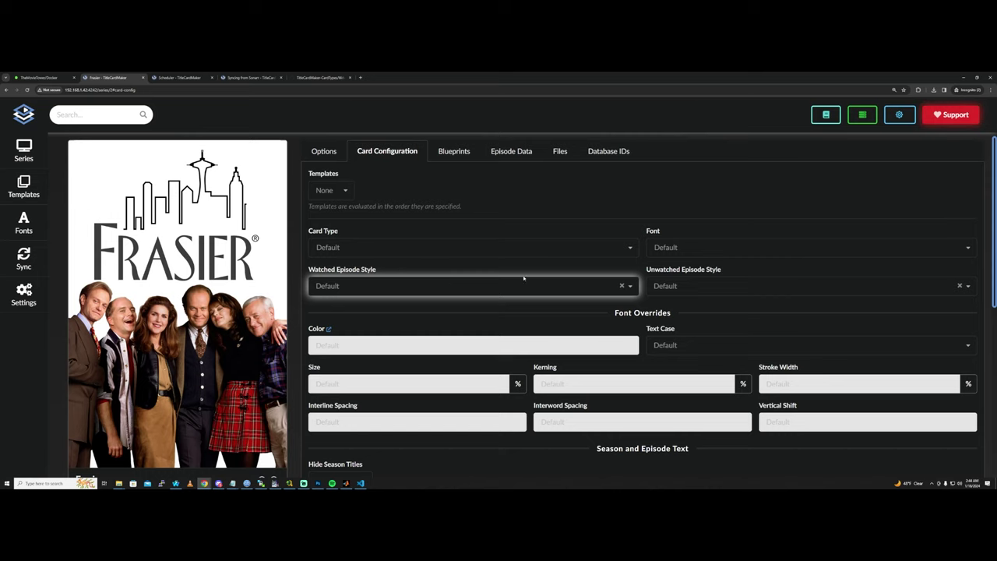
pyautogui.click(453, 158)
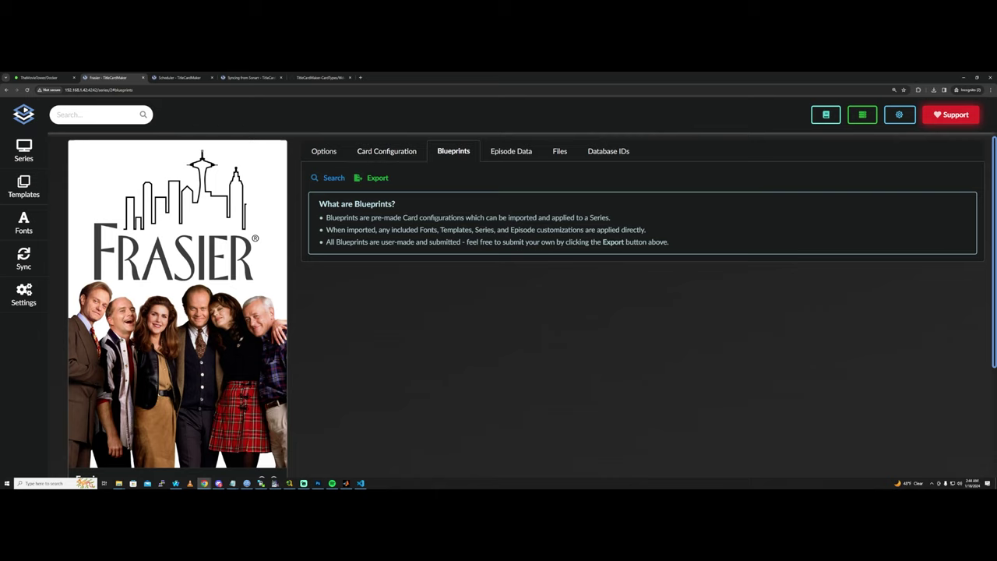
pyautogui.moveTo(370, 217); pyautogui.dragTo(472, 218)
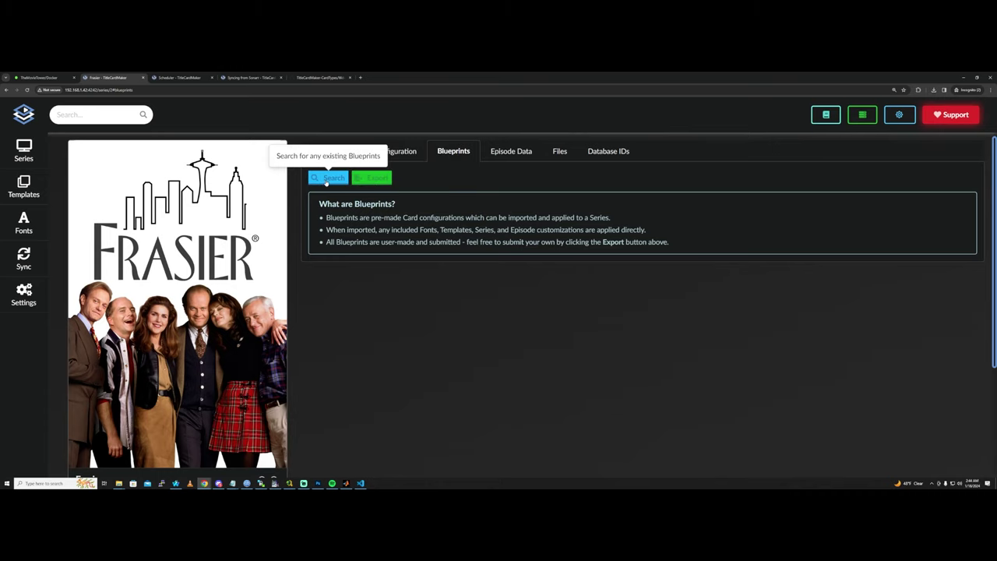
# - Search for existing Frasier blueprints, and export the series' own blueprint, saving Frasier (1993) Blueprint.zip to Downloads
pyautogui.click(326, 178)
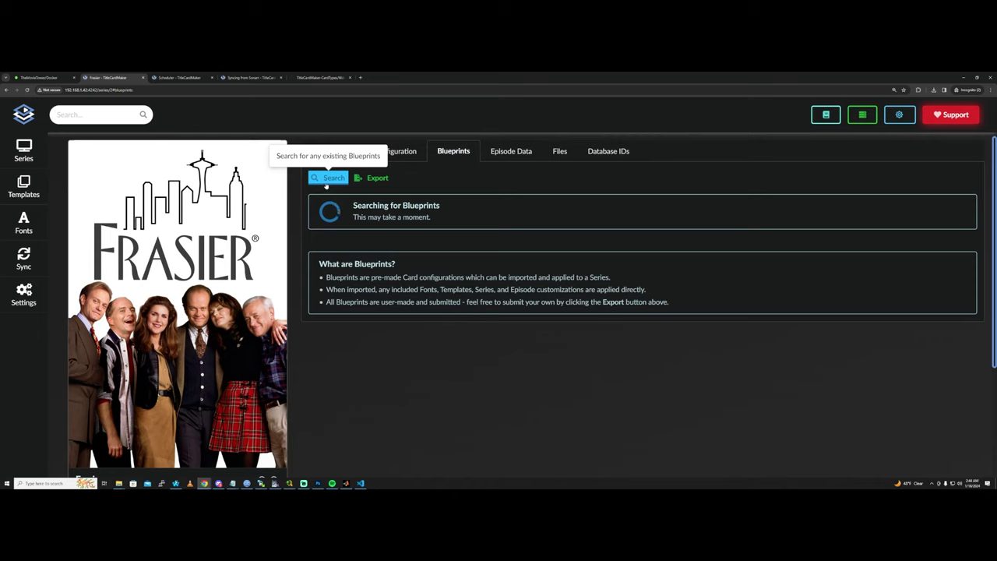
pyautogui.click(374, 178)
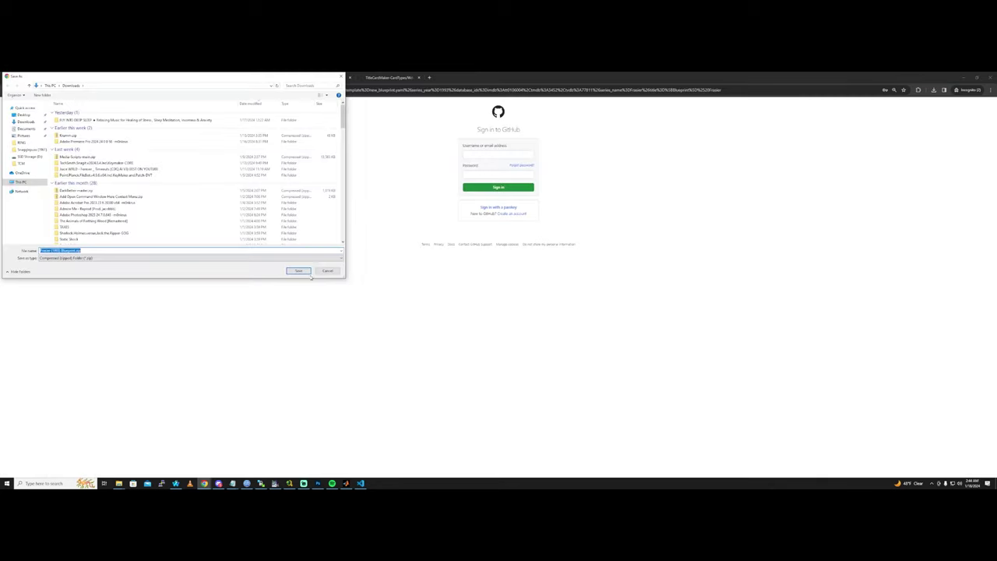
pyautogui.click(300, 273)
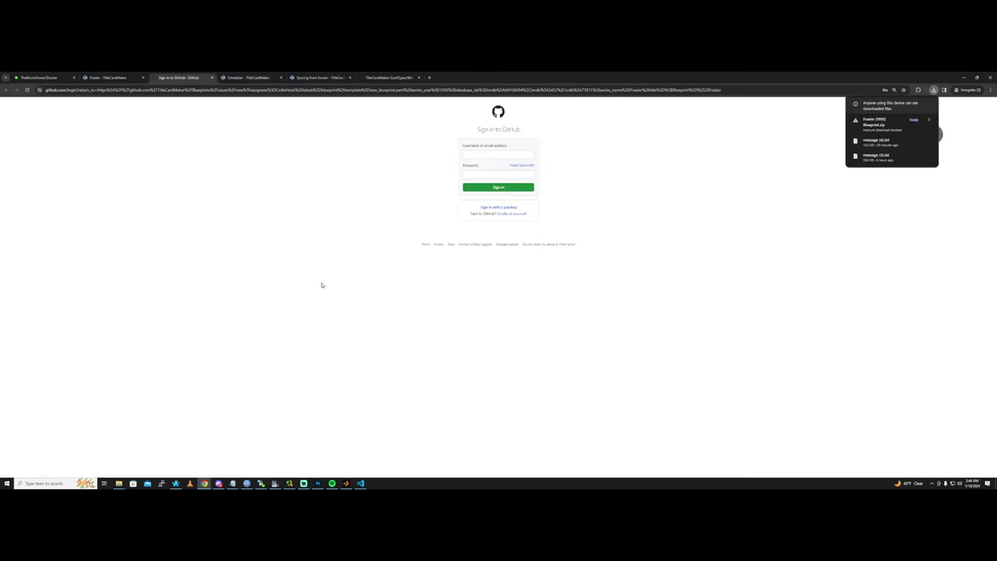
# - Keep the blocked download Frasier (1993) Blueprint.zip, open the archive and view its preview.jpg image
pyautogui.click(913, 121)
pyautogui.click(917, 121)
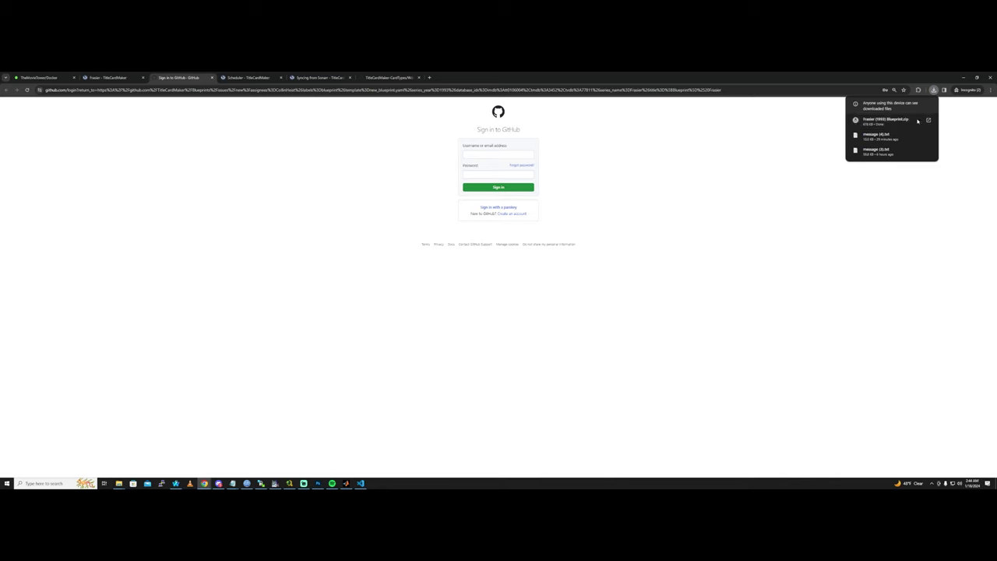
pyautogui.doubleClick(187, 221)
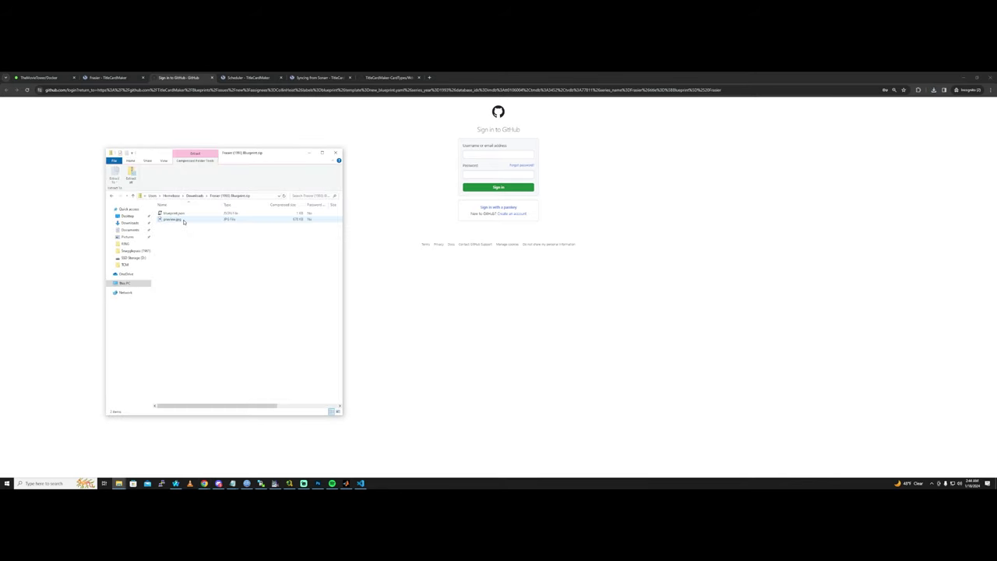
pyautogui.doubleClick(172, 219)
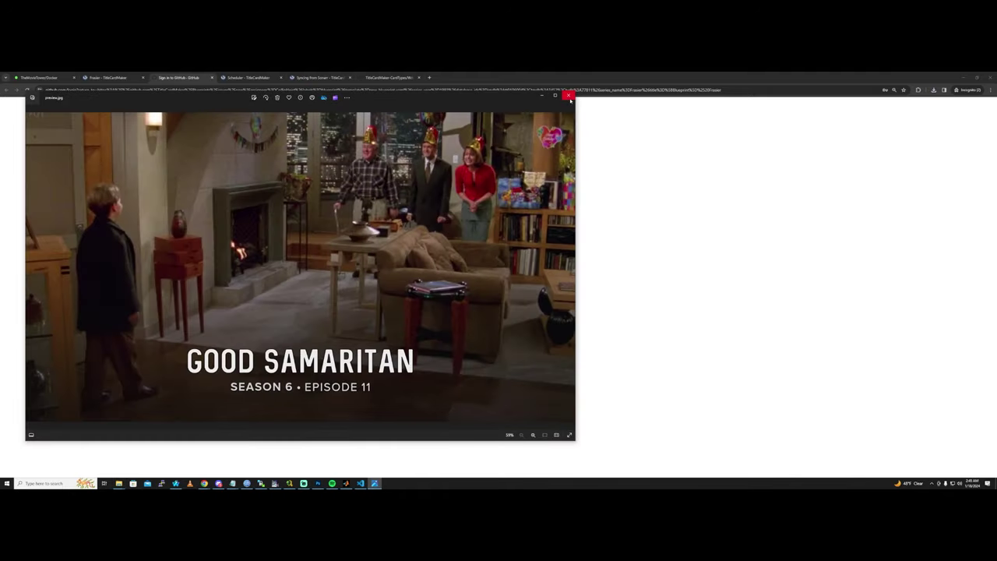
pyautogui.click(569, 96)
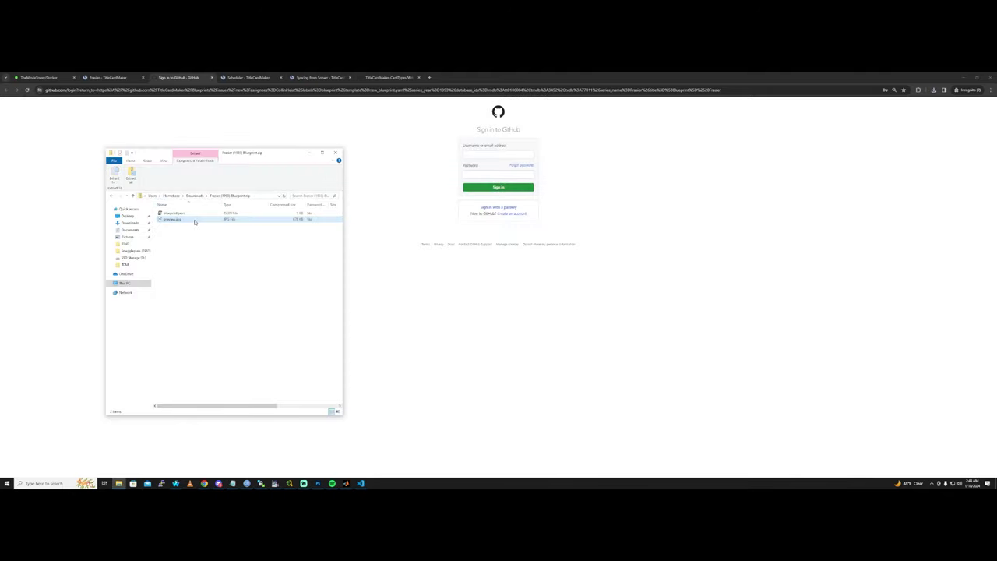
# - Delete preview.jpg from the Frasier (1993) Blueprint.zip archive and go up to its parent folder
pyautogui.press('Delete')
pyautogui.press('Return')
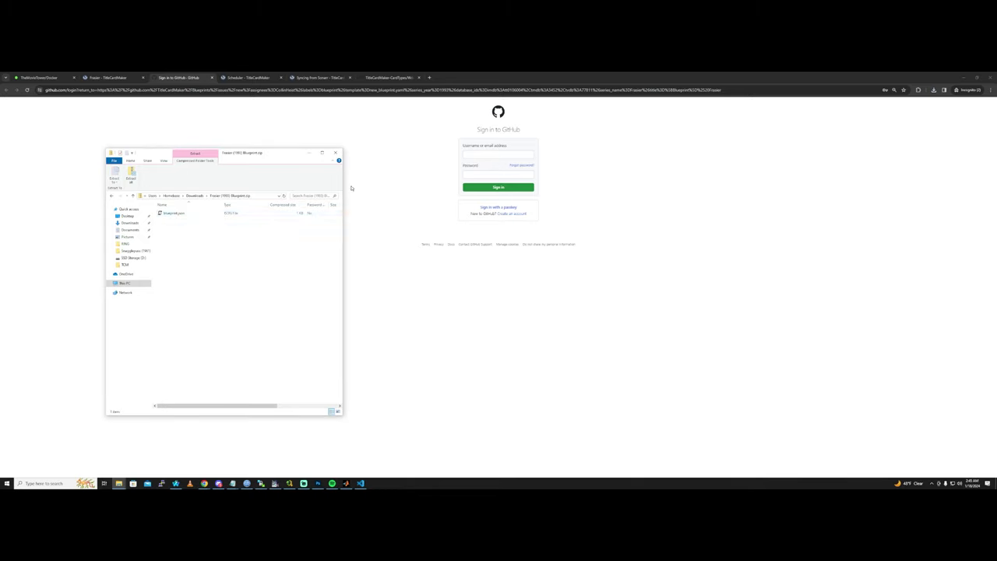
pyautogui.hotkey('alt', 'Up')
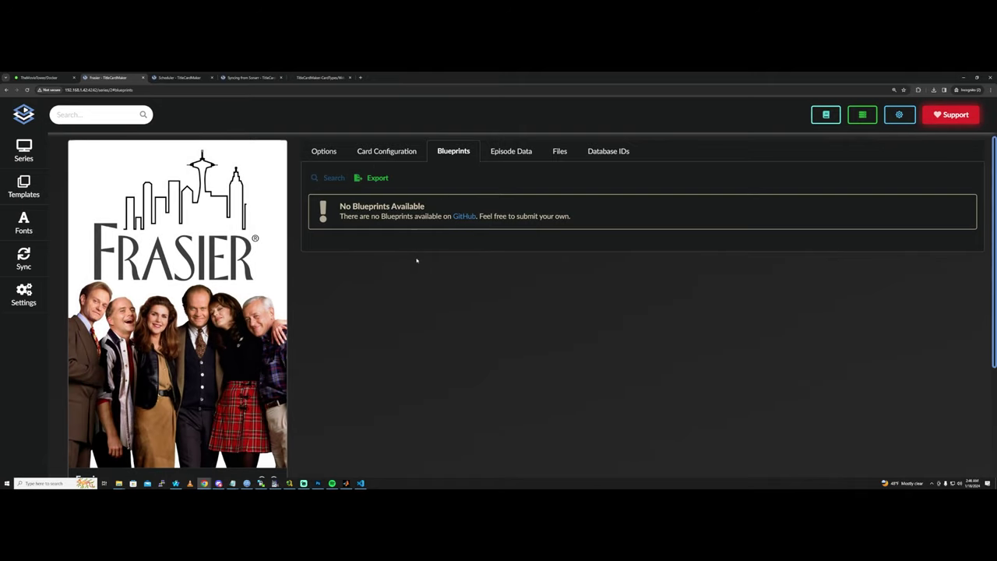
# - Review the font, season title and other settings in Frasier's card configuration, and return to its Blueprints section
pyautogui.click(400, 152)
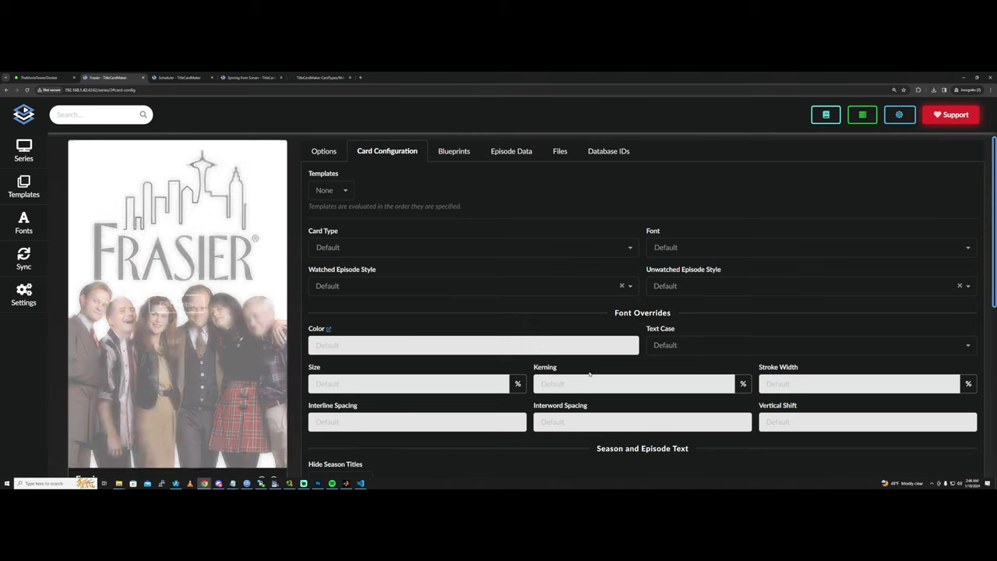
pyautogui.scroll(-2, 381, 425)
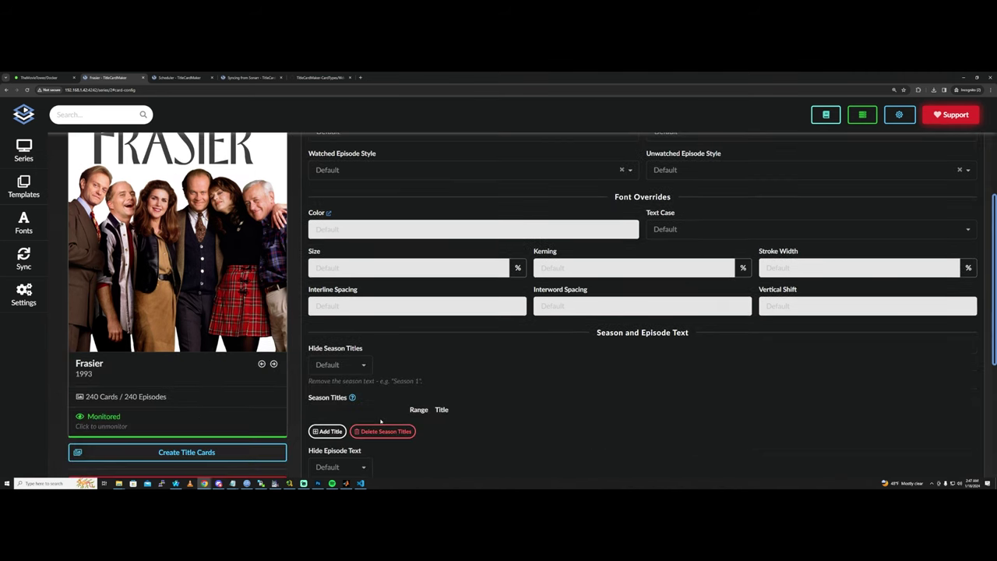
pyautogui.scroll(-2, 381, 422)
pyautogui.scroll(4, 359, 311)
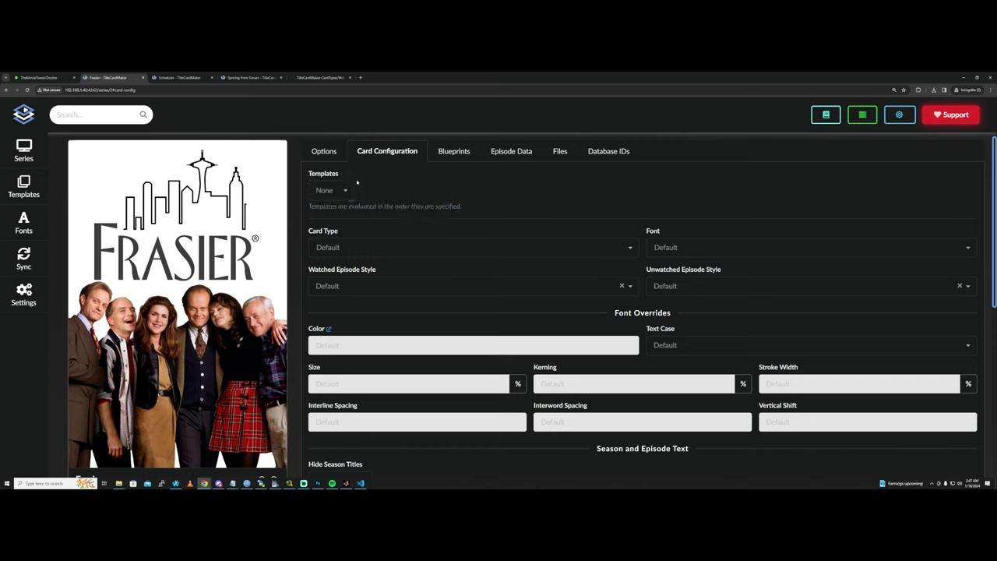
pyautogui.click(463, 152)
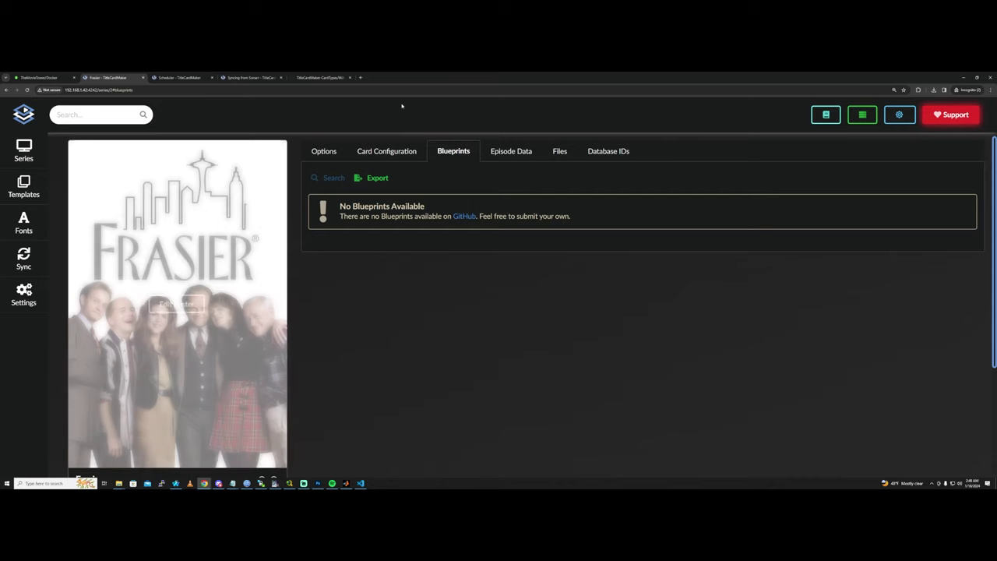
# - Switch to the TitleCardMaker-CardTypes repository on GitHub and browse the example cards in the Wdvh folder's README
pyautogui.click(325, 78)
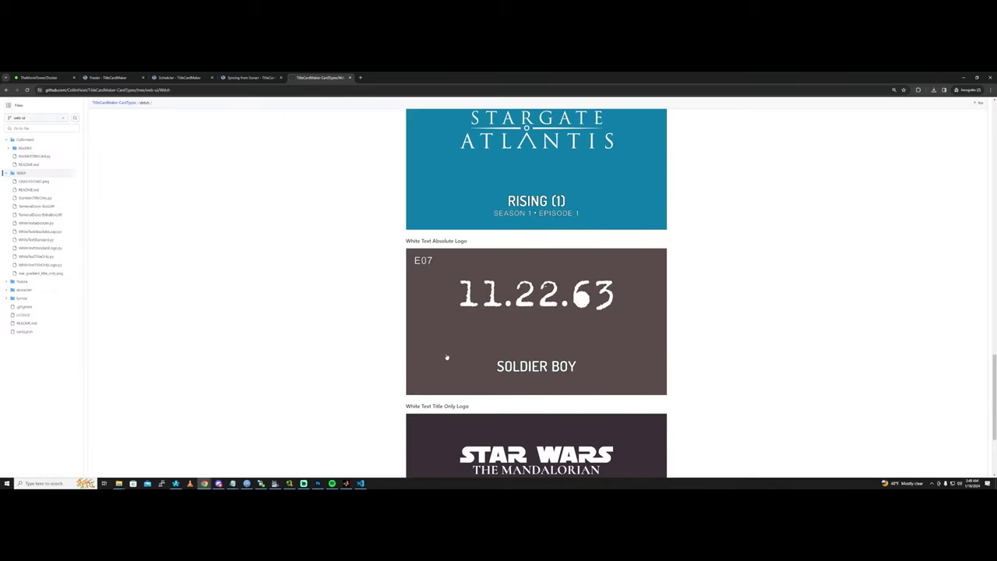
pyautogui.scroll(-2, 445, 356)
pyautogui.scroll(4, 555, 294)
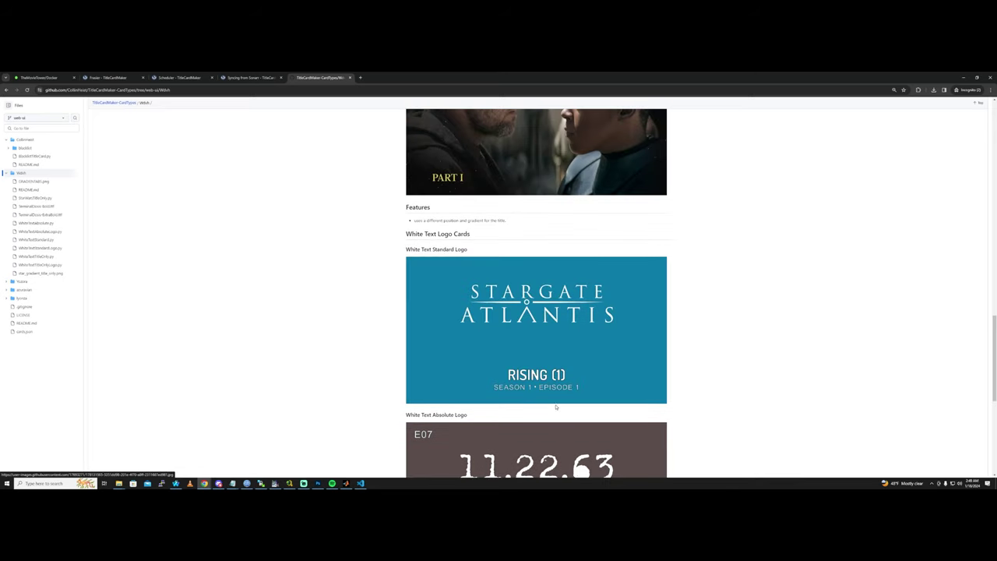
pyautogui.scroll(3, 544, 392)
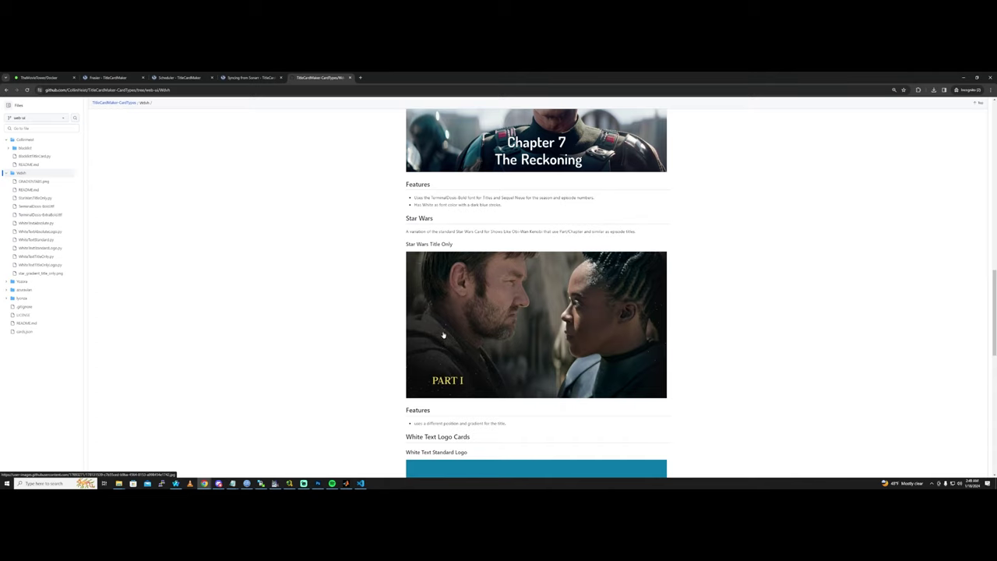
pyautogui.scroll(1, 449, 350)
pyautogui.scroll(15, 449, 349)
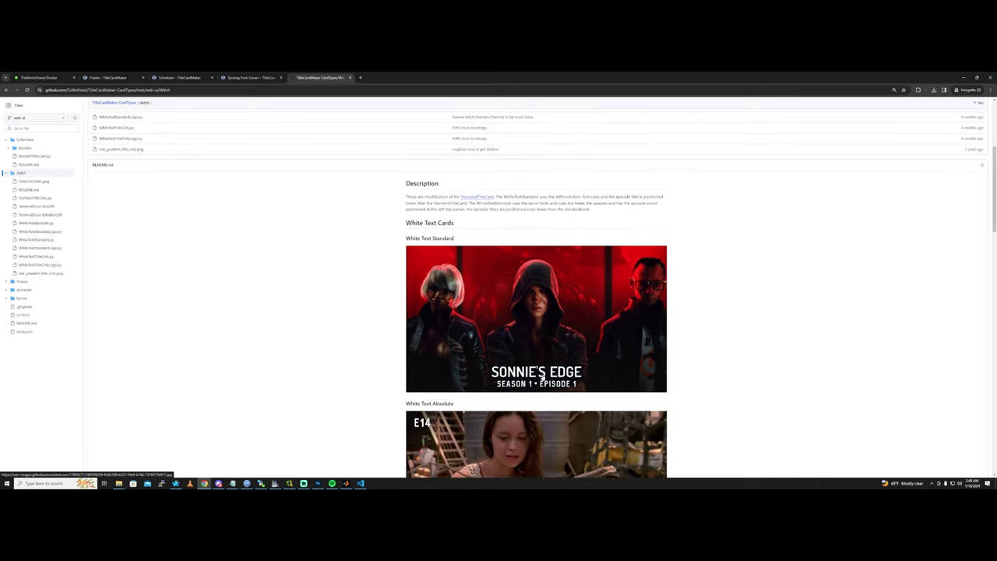
# - Examine the example cards in the lyonza and azuravian folders of the card types repository, down to SciFiTitleCard
pyautogui.click(19, 299)
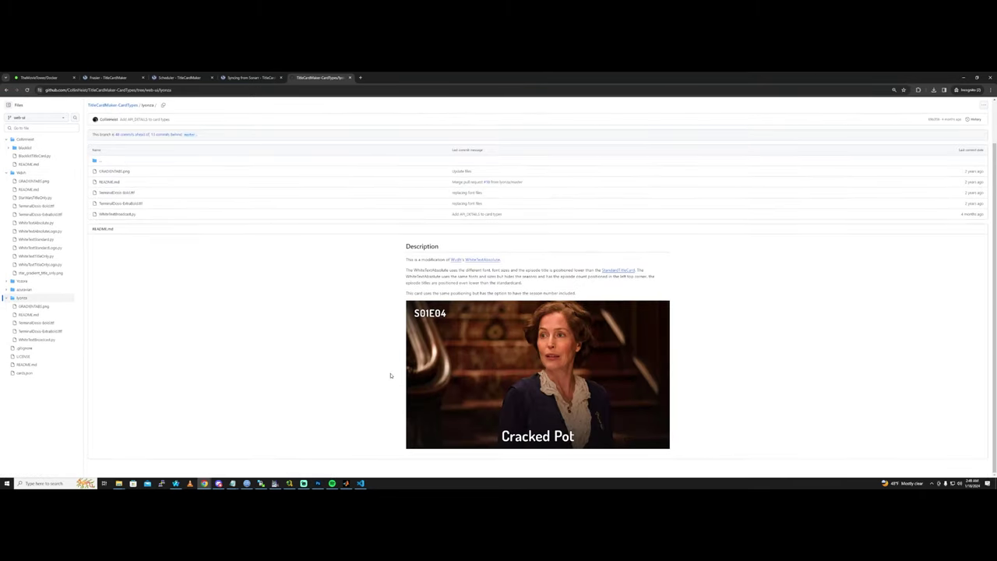
pyautogui.click(23, 289)
pyautogui.scroll(-10, 424, 347)
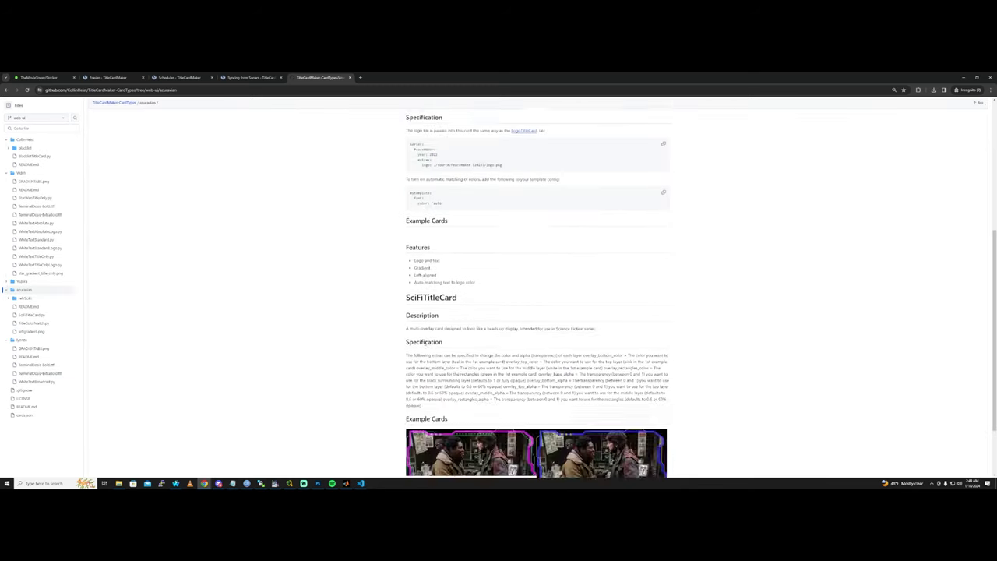
pyautogui.scroll(-2, 423, 347)
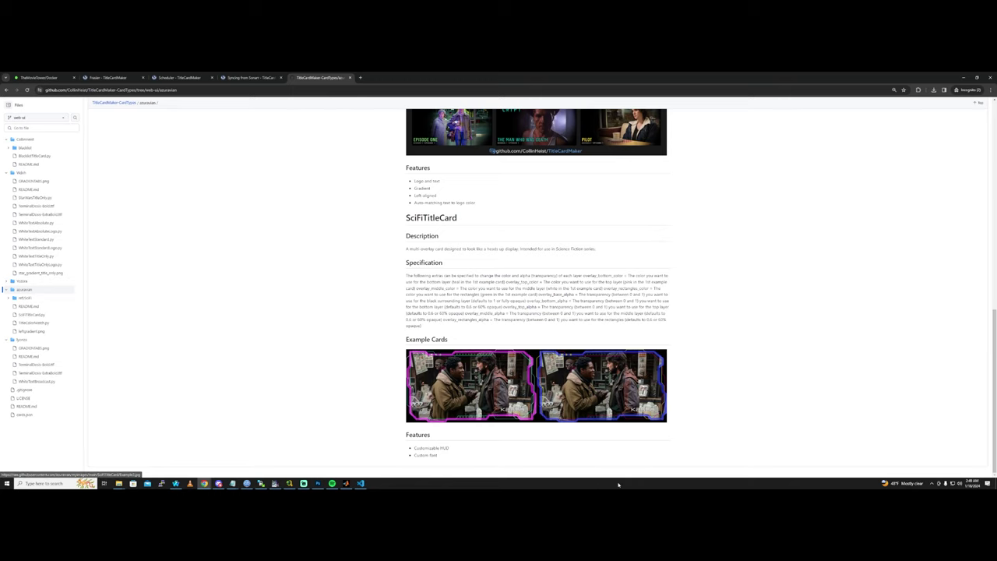
# - Browse the Yozora folder's card types and open the RetroTitleCard example image at full size
pyautogui.click(22, 280)
pyautogui.click(35, 291)
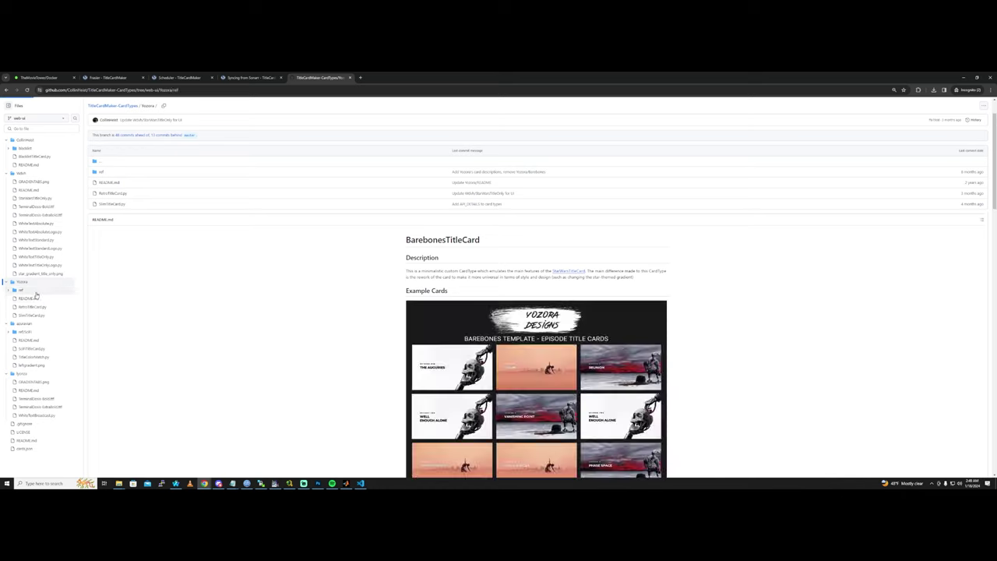
pyautogui.hotkey('alt', 'Left')
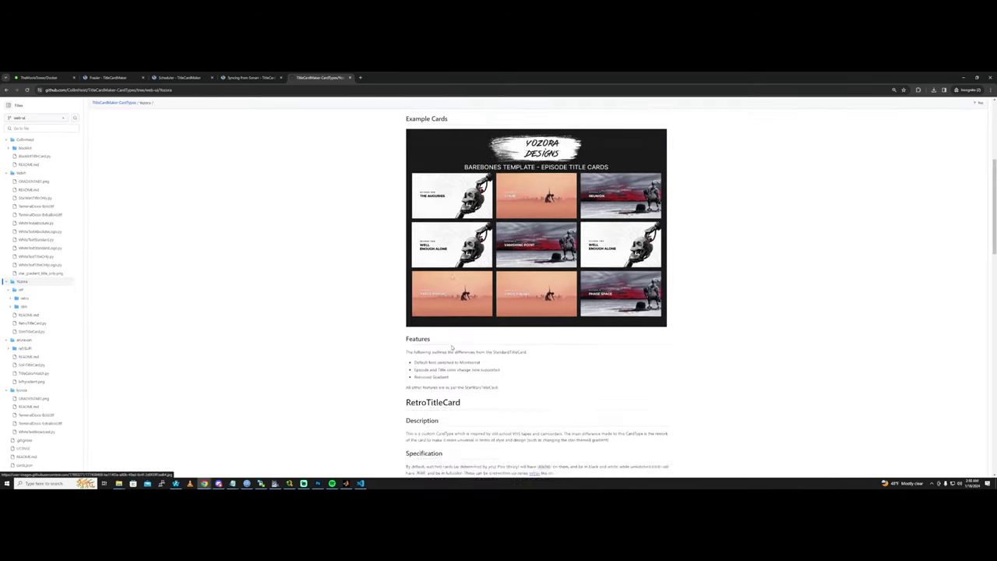
pyautogui.scroll(-6, 422, 226)
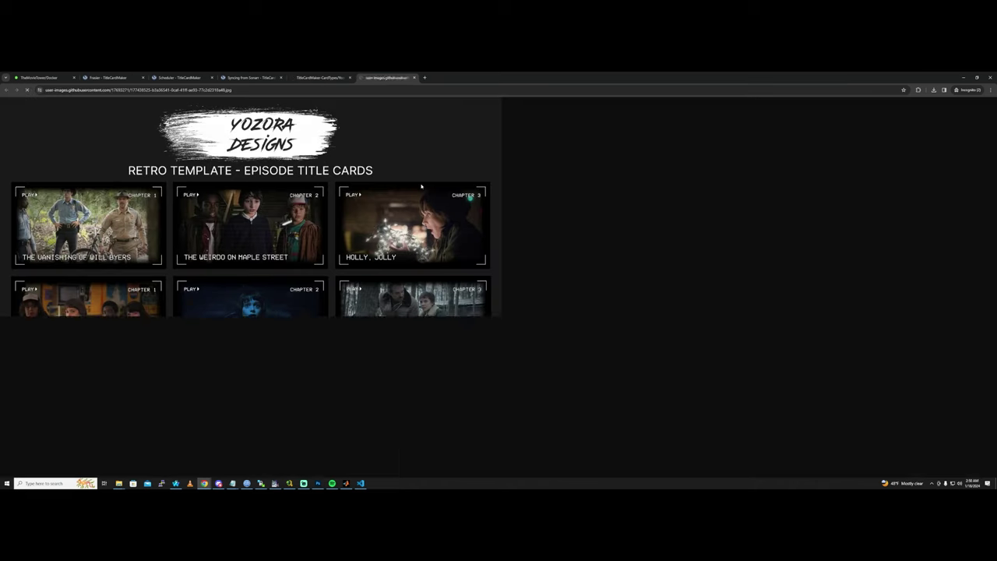
pyautogui.click(422, 185)
pyautogui.click(197, 195)
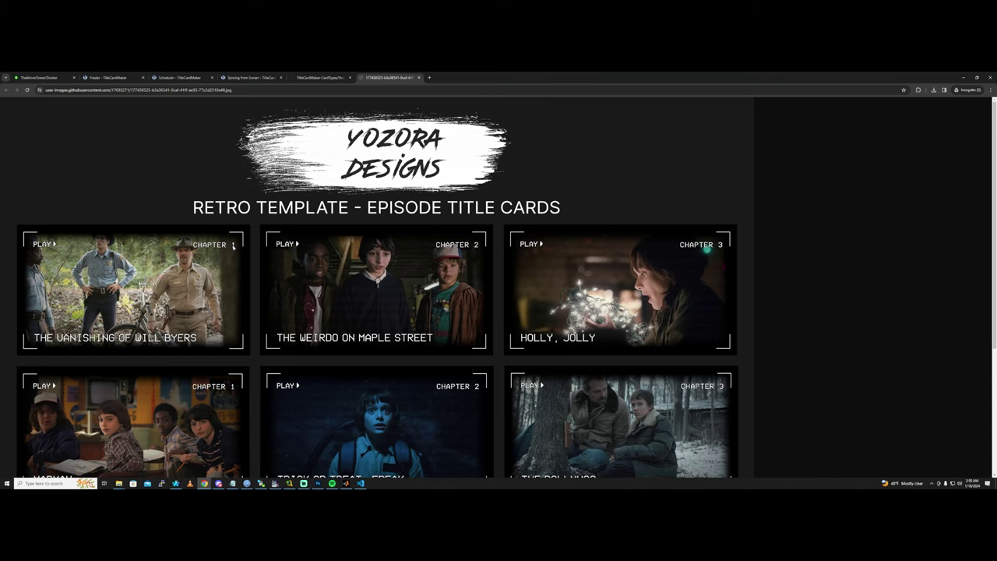
pyautogui.scroll(-3, 233, 246)
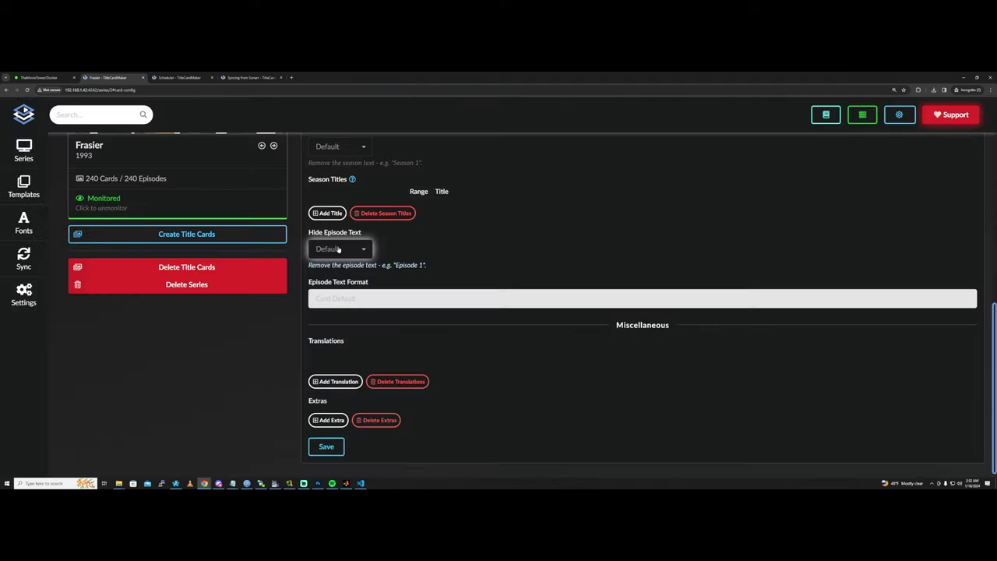
# - Leave Frasier's card configuration, open the Aaahh!!! Real Monsters series and review its options
pyautogui.scroll(5, 369, 261)
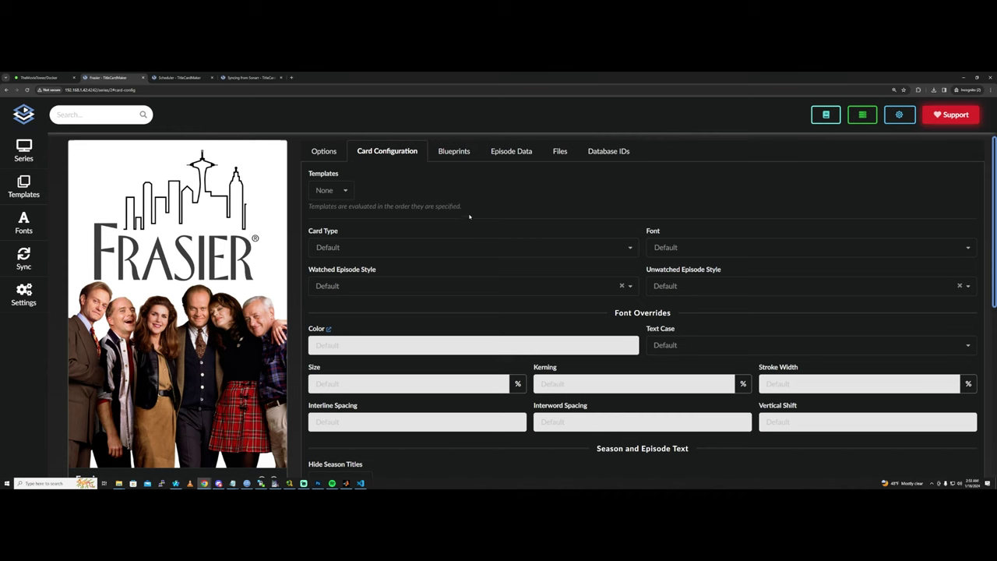
pyautogui.click(23, 150)
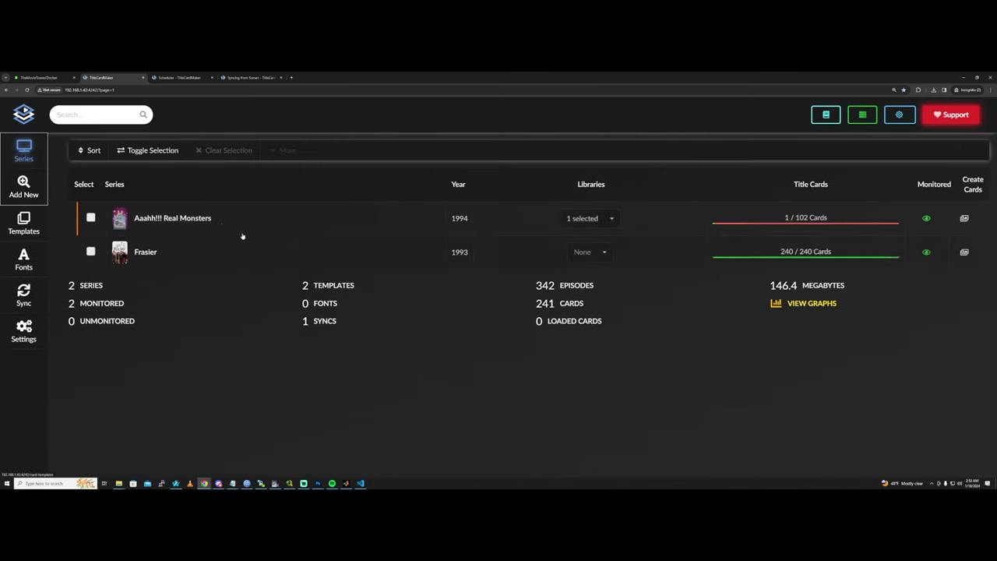
pyautogui.click(167, 220)
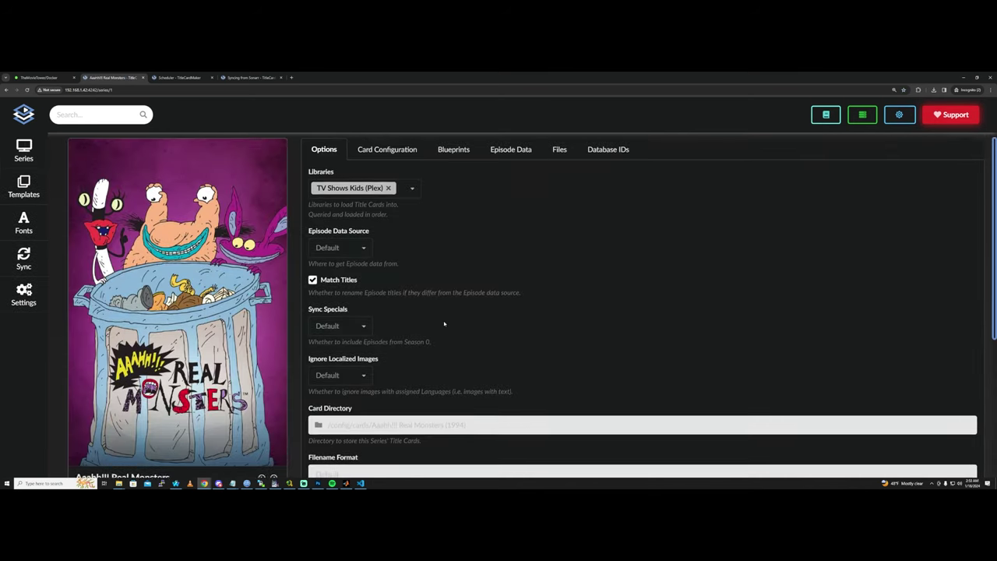
pyautogui.scroll(-1, 352, 166)
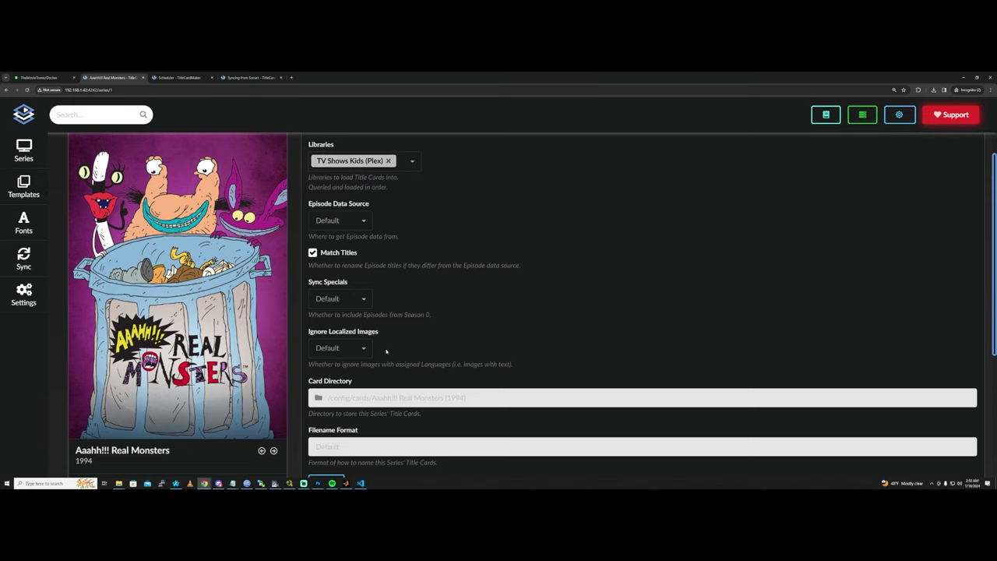
pyautogui.scroll(-2, 385, 349)
pyautogui.scroll(3, 257, 425)
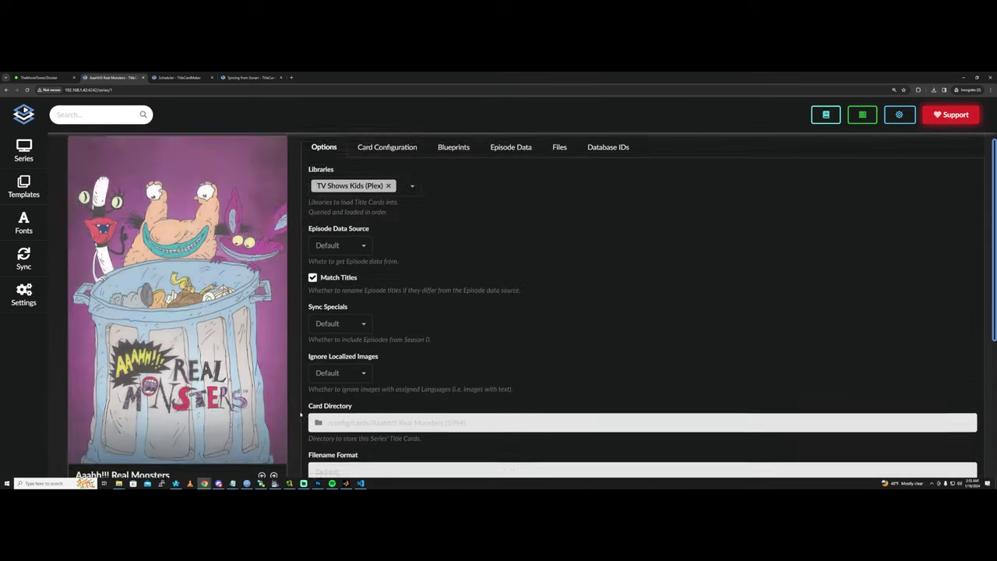
# - Review Aaahh!!! Real Monsters' card configuration, choosing AhhRealMonstersTitleCard as card type and checking the font override, episode text and extras settings
pyautogui.click(406, 159)
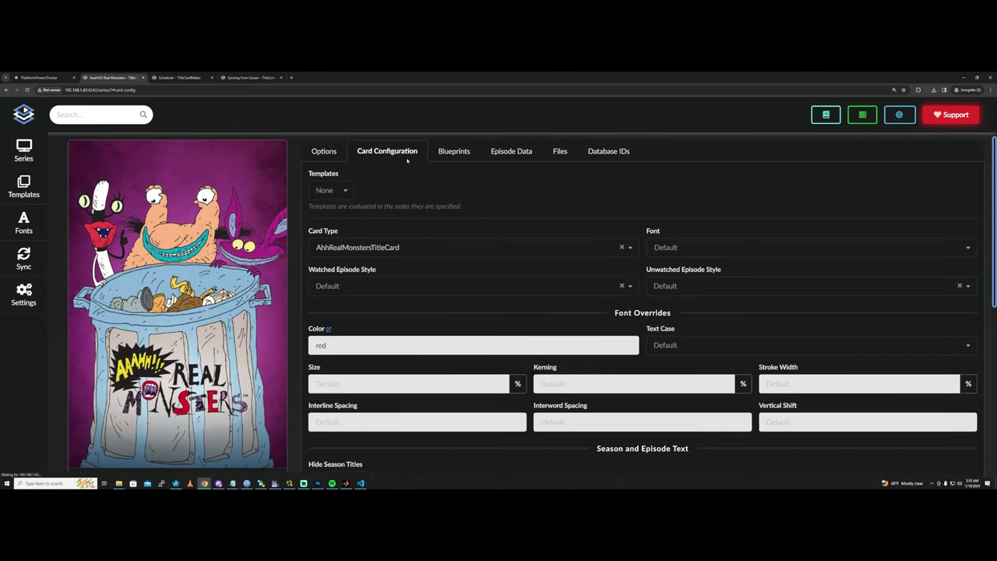
pyautogui.click(436, 247)
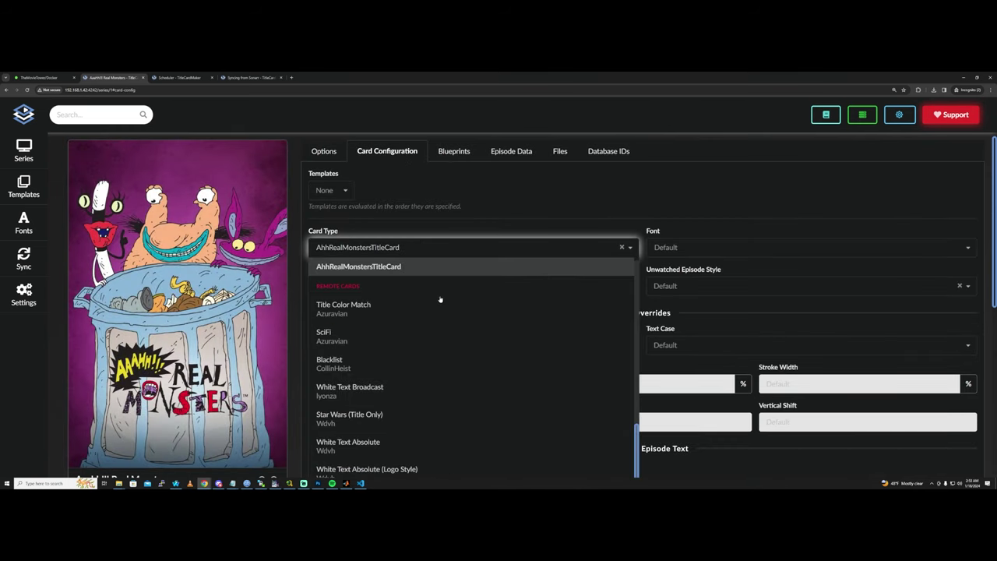
pyautogui.click(396, 265)
pyautogui.scroll(-3, 297, 216)
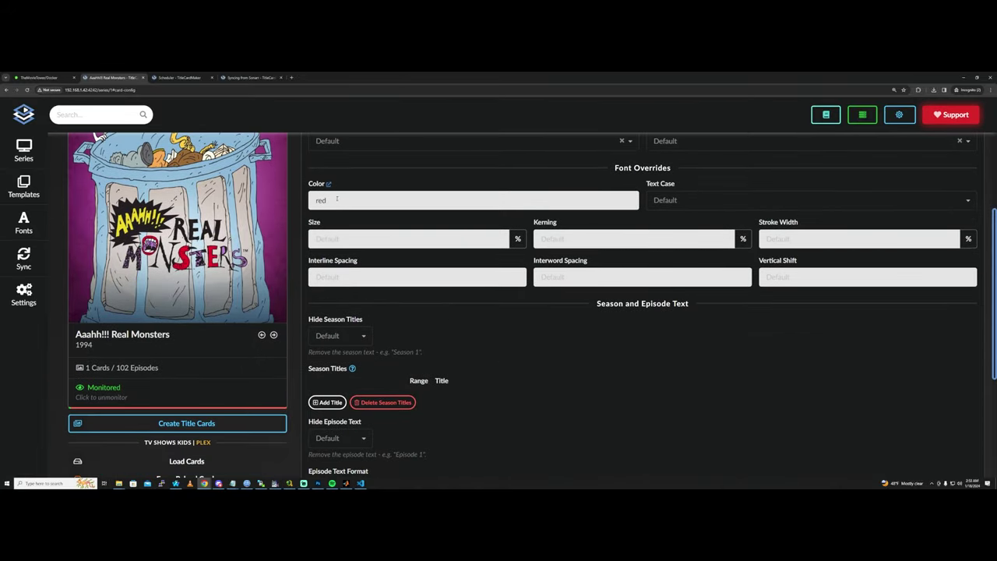
pyautogui.scroll(-2, 861, 316)
pyautogui.scroll(3, 862, 316)
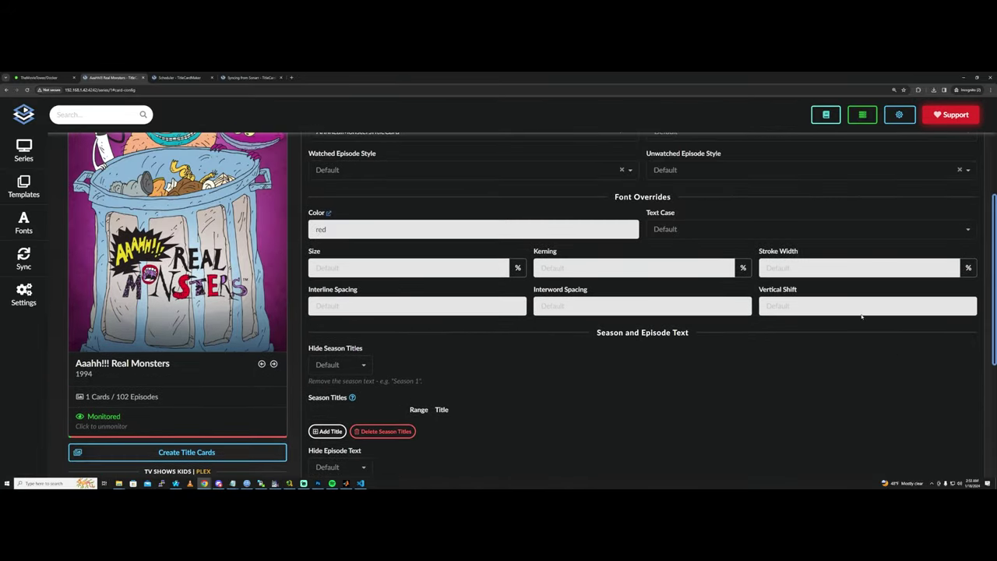
pyautogui.scroll(-5, 861, 317)
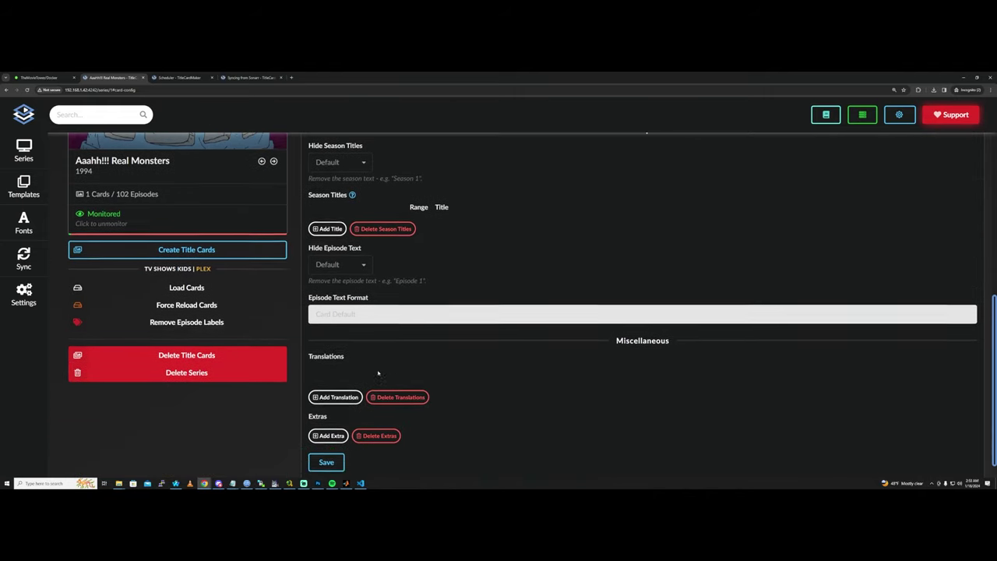
pyautogui.scroll(5, 417, 349)
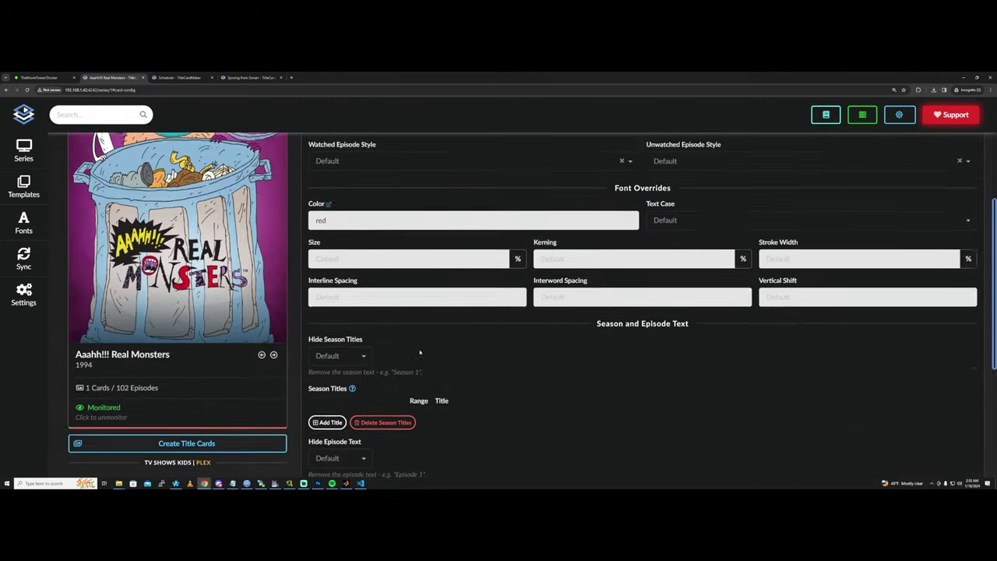
# - Show the episode data of Aaahh!!! Real Monsters and look through the season 1 episodes
pyautogui.scroll(2, 419, 352)
pyautogui.click(511, 151)
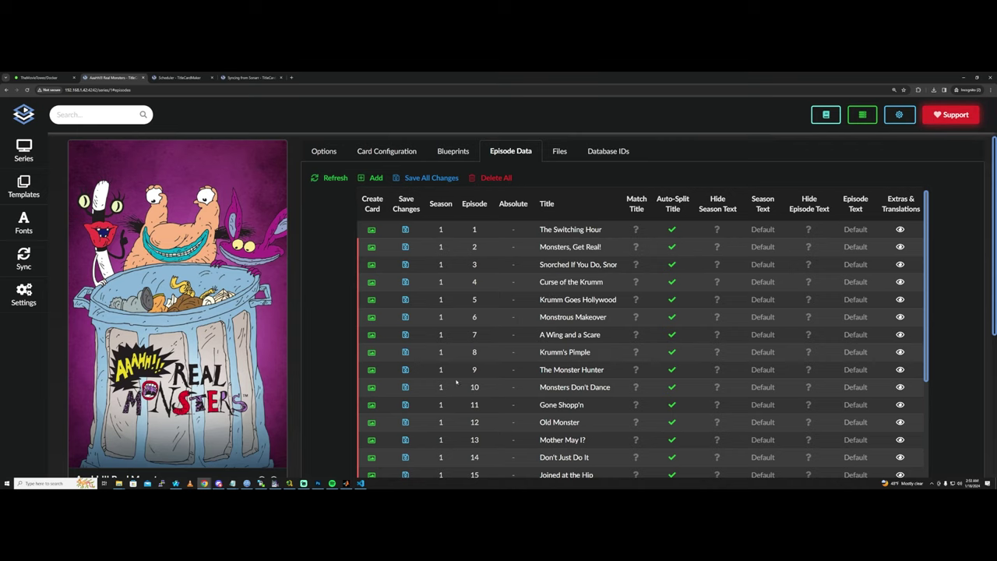
pyautogui.scroll(-2, 533, 325)
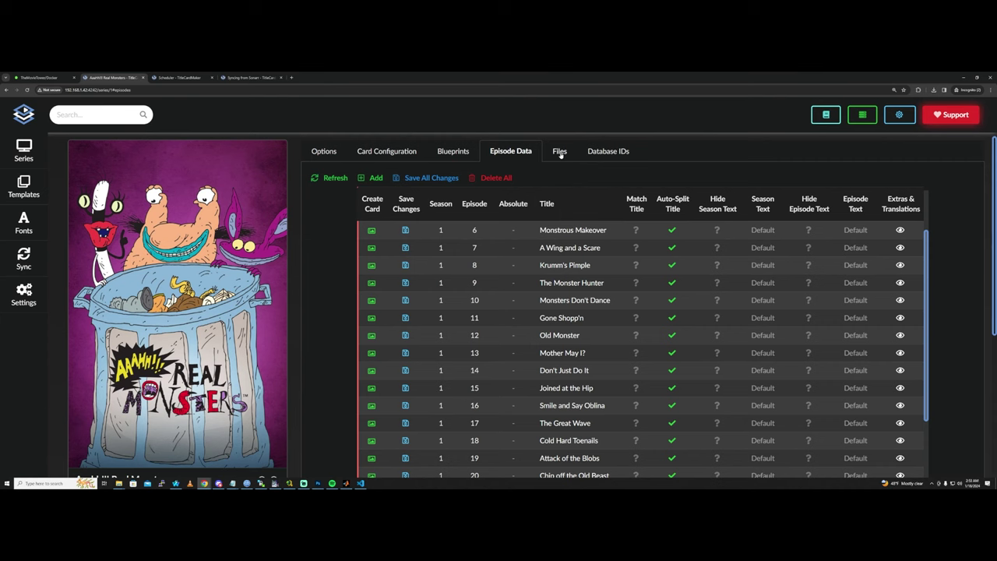
# - Show the files of Aaahh!!! Real Monsters, browse the alternative source images for Season 1 Episode 1 and check its s1e1.jpg file name
pyautogui.click(560, 153)
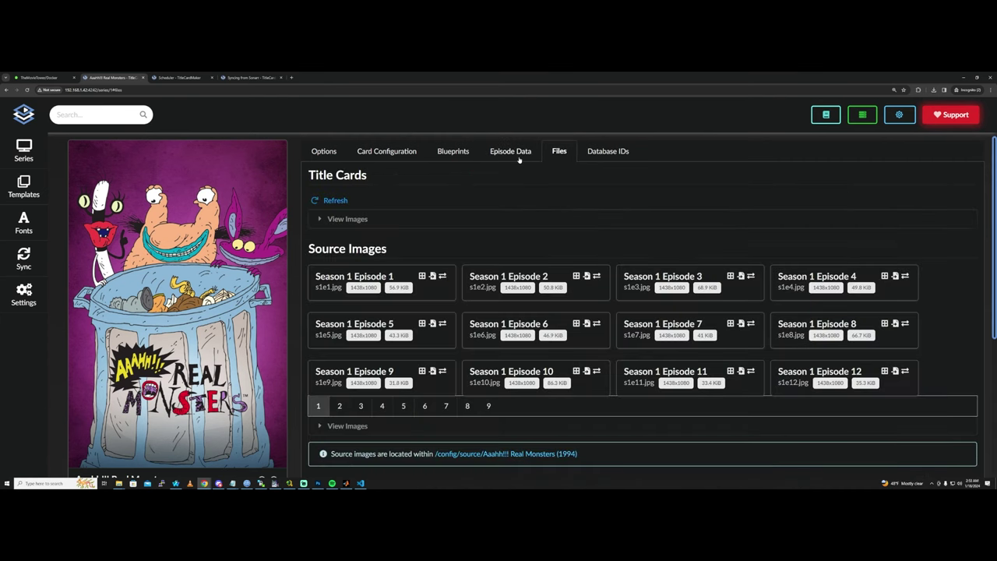
pyautogui.click(519, 159)
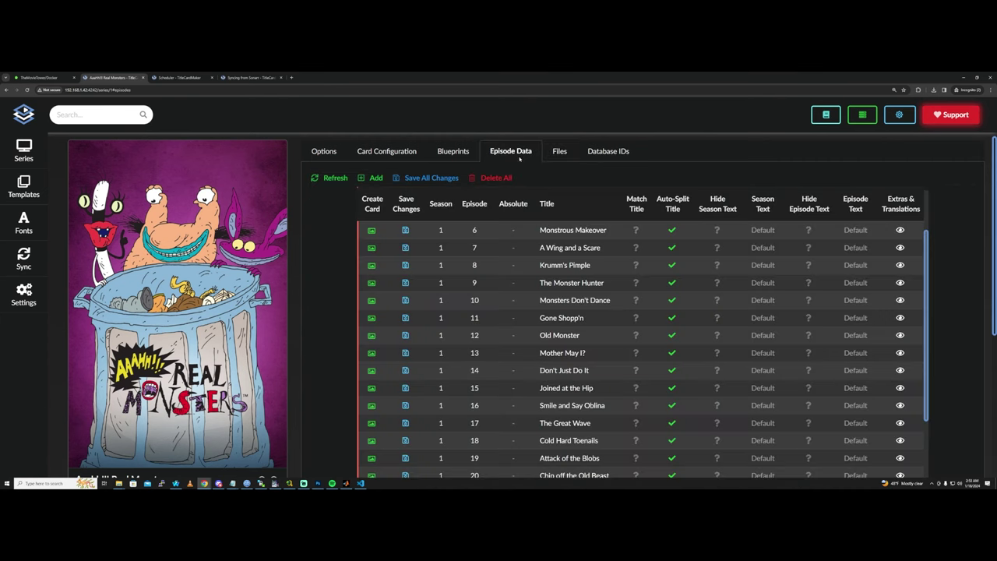
pyautogui.click(560, 153)
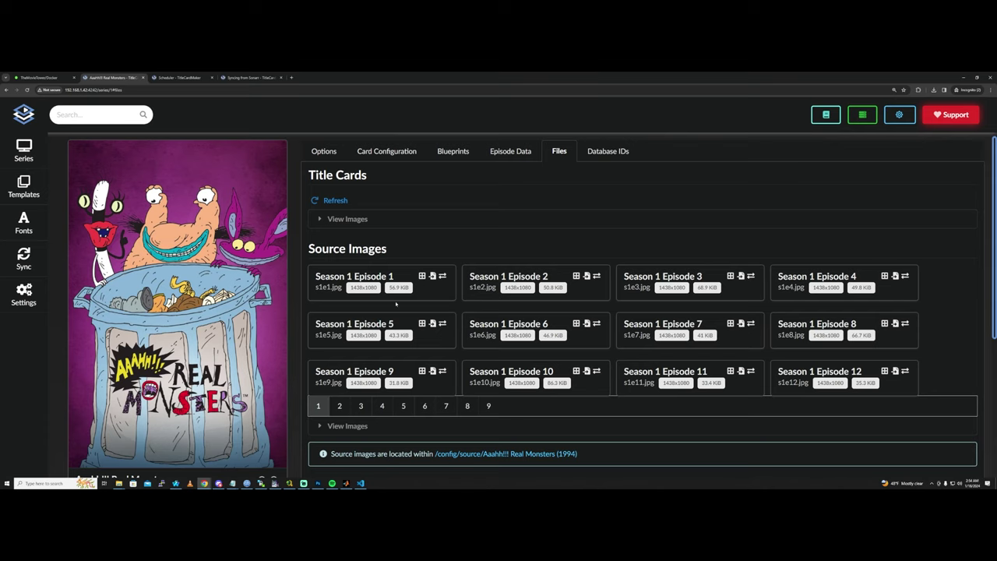
pyautogui.click(421, 277)
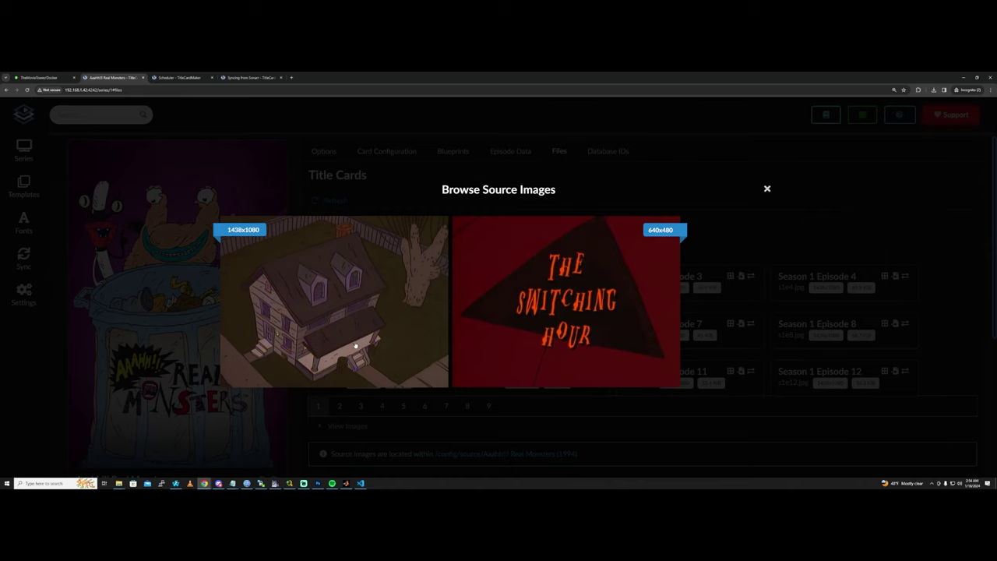
pyautogui.click(768, 189)
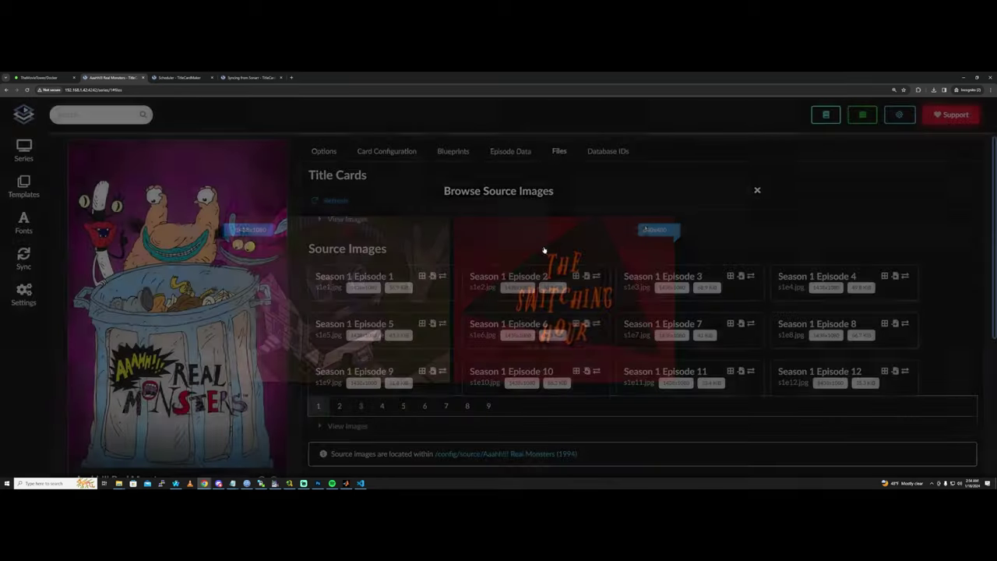
pyautogui.moveTo(347, 287); pyautogui.dragTo(179, 234)
pyautogui.click(179, 234)
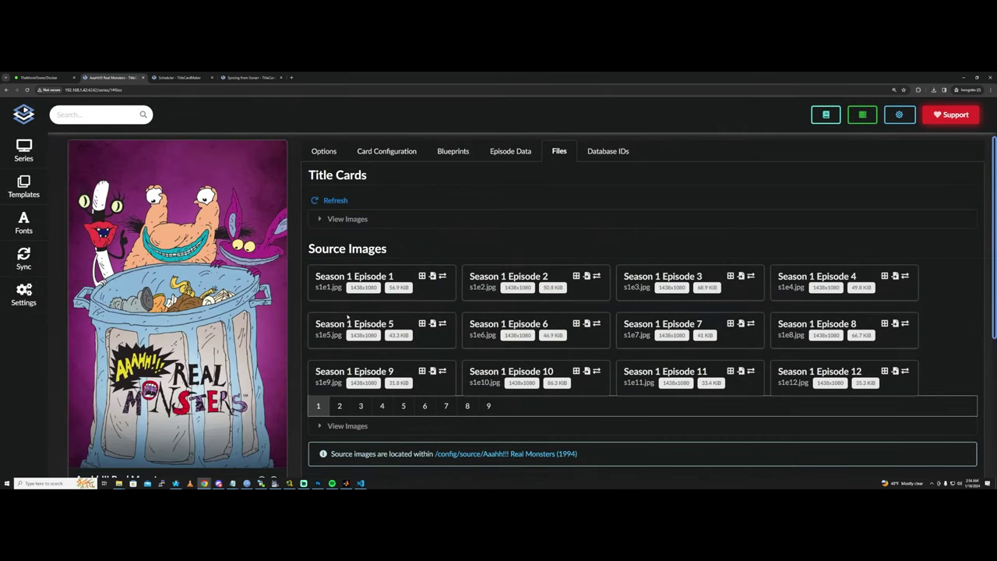
pyautogui.moveTo(343, 287); pyautogui.dragTo(313, 287)
pyautogui.click(314, 287)
# - Create the title cards for season 1 episodes 1 and 2 and refresh the series' title card images to view them
pyautogui.click(499, 156)
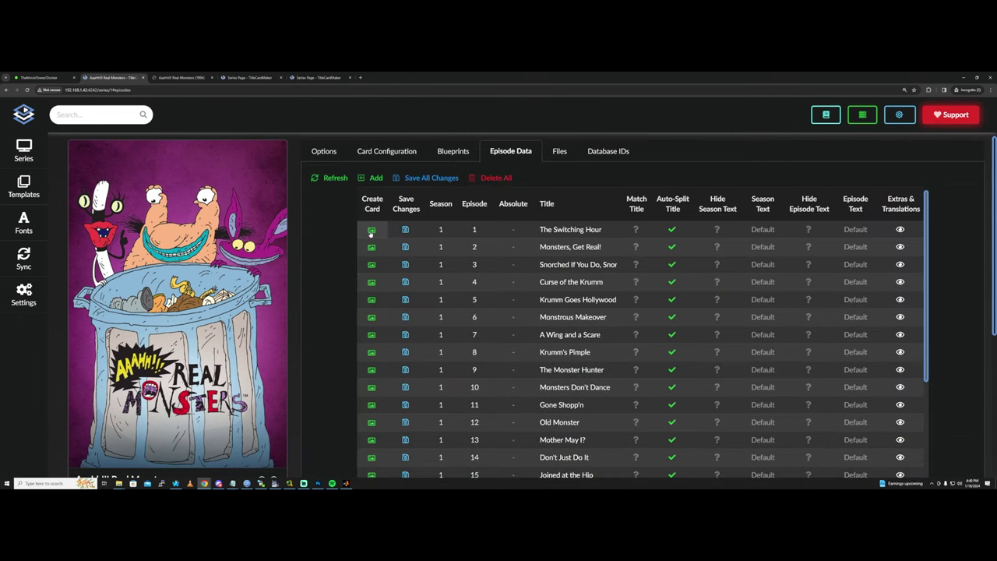
pyautogui.click(372, 231)
pyautogui.click(560, 152)
pyautogui.click(335, 201)
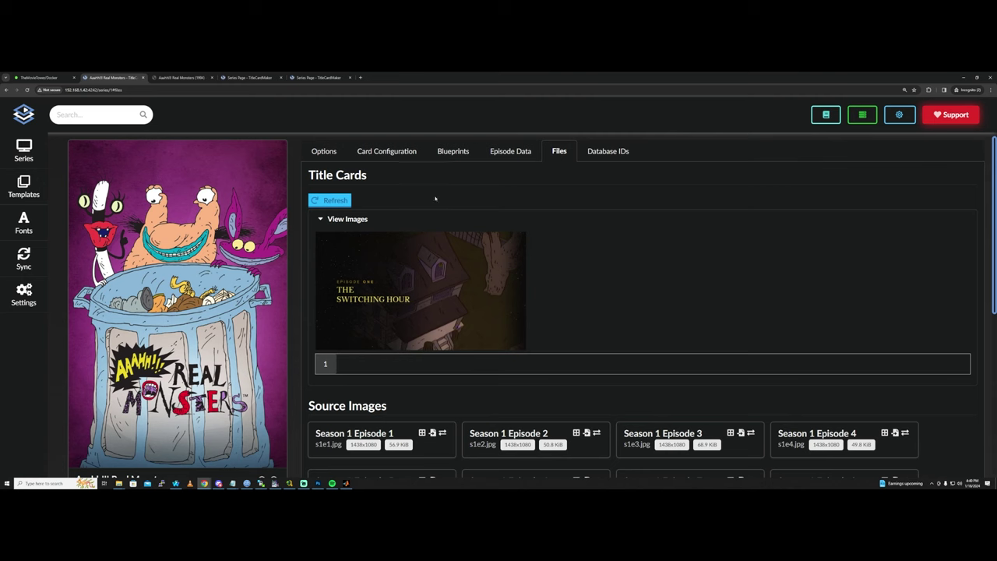
pyautogui.click(508, 155)
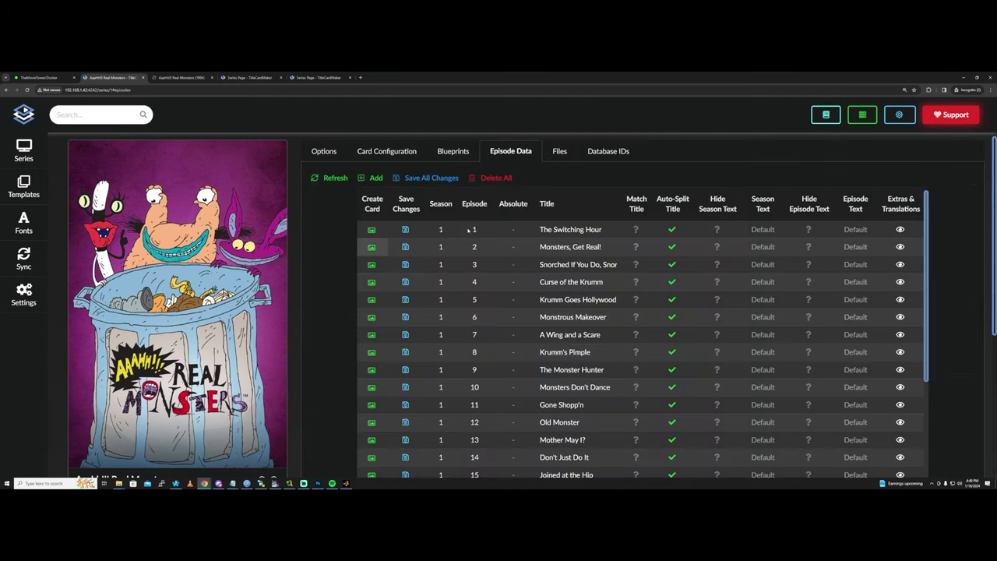
pyautogui.click(559, 151)
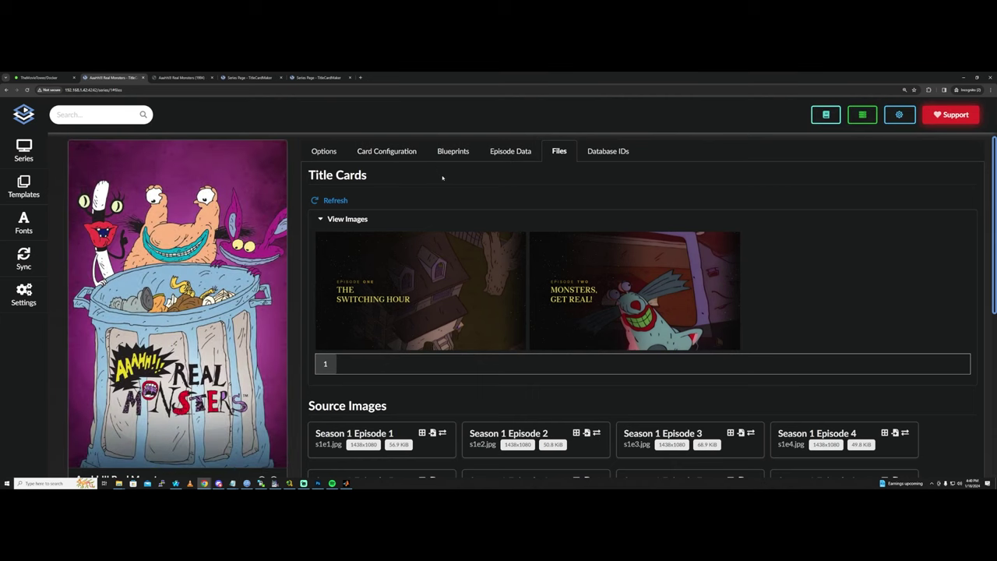
# - Review the series' card configuration, checking the card type, available fonts, font overrides and season and episode text settings
pyautogui.click(413, 155)
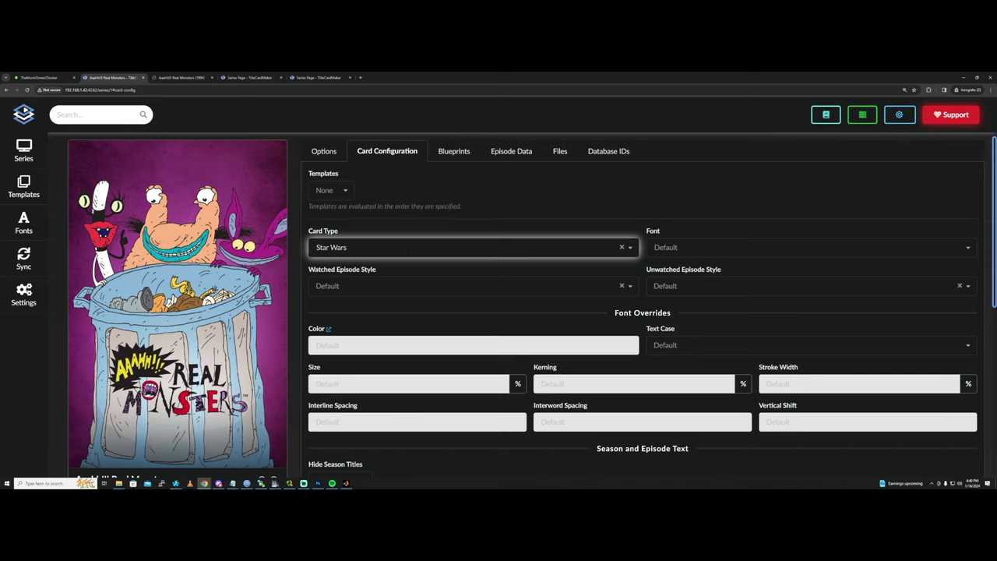
pyautogui.scroll(-1, 554, 472)
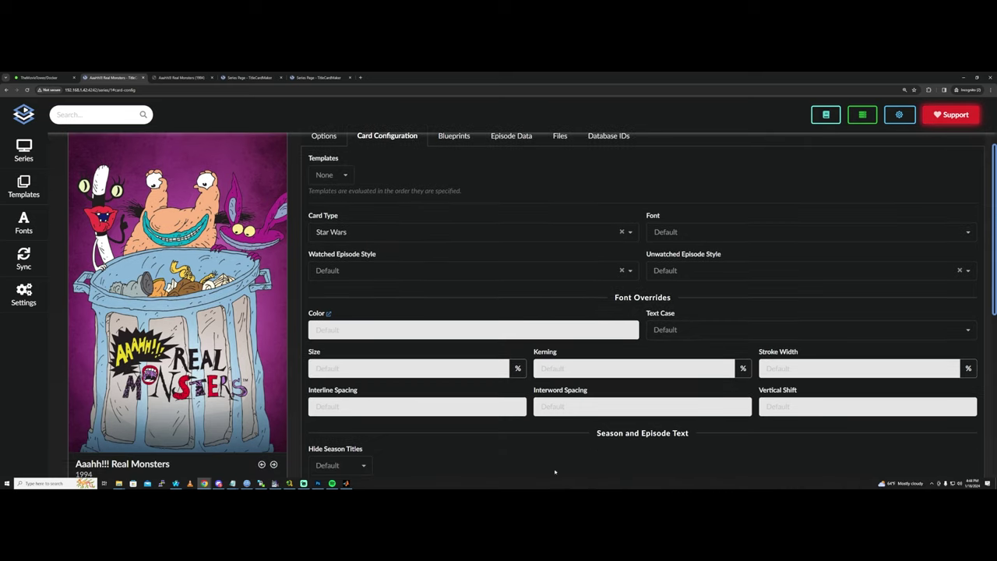
pyautogui.scroll(-1, 498, 369)
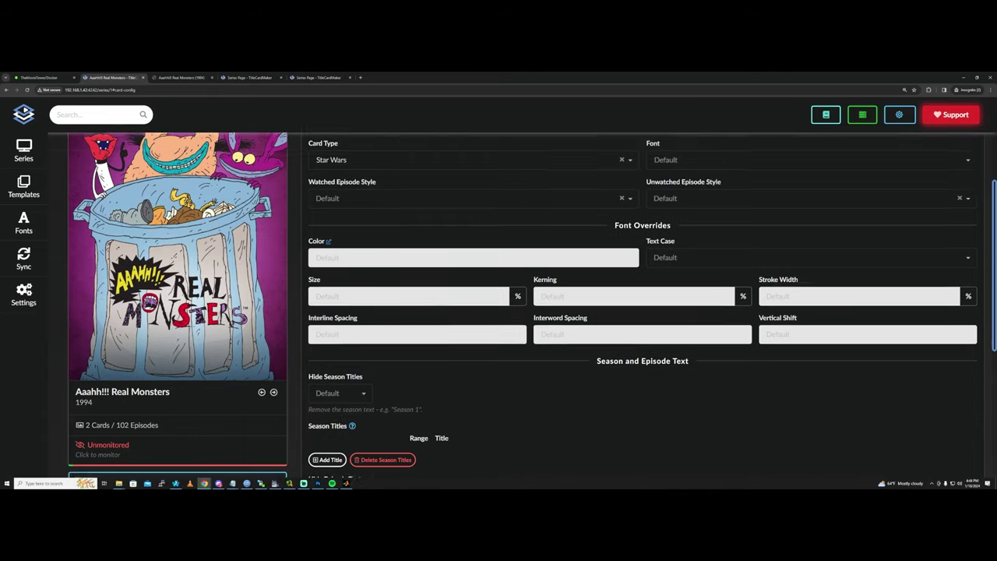
pyautogui.scroll(-1, 697, 251)
pyautogui.scroll(1, 715, 204)
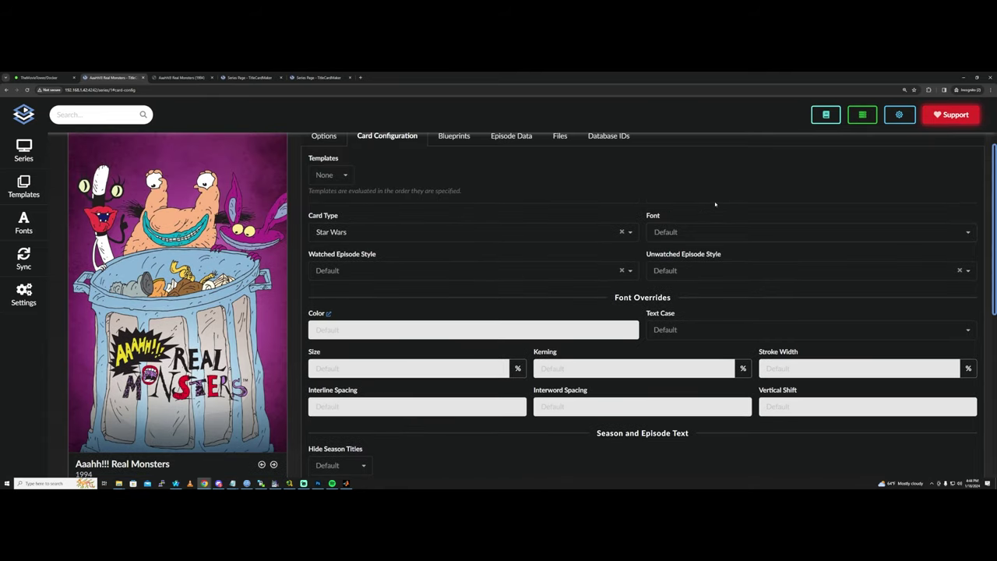
pyautogui.click(686, 231)
pyautogui.click(456, 362)
pyautogui.scroll(-1, 456, 345)
pyautogui.scroll(-1, 443, 269)
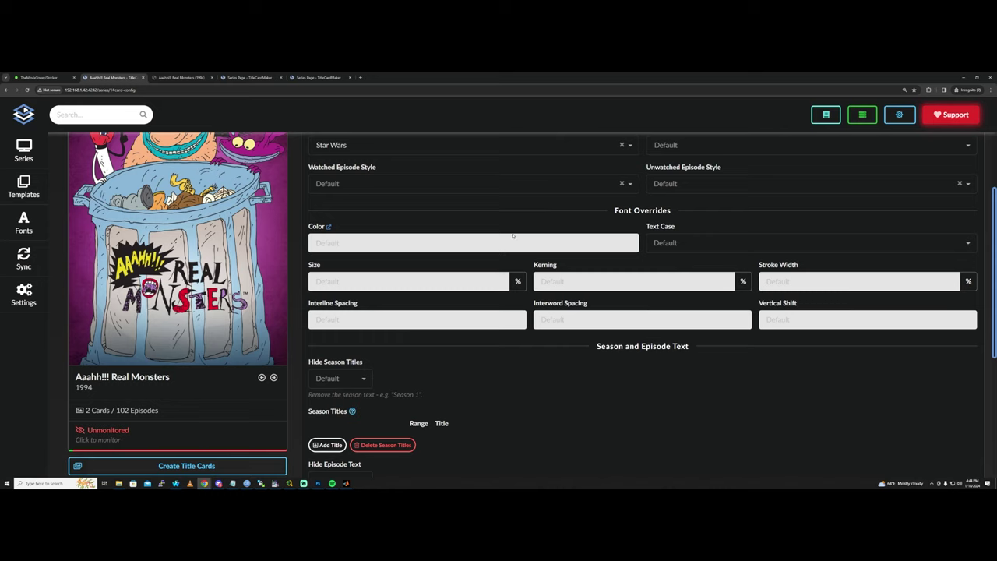
pyautogui.scroll(1, 514, 272)
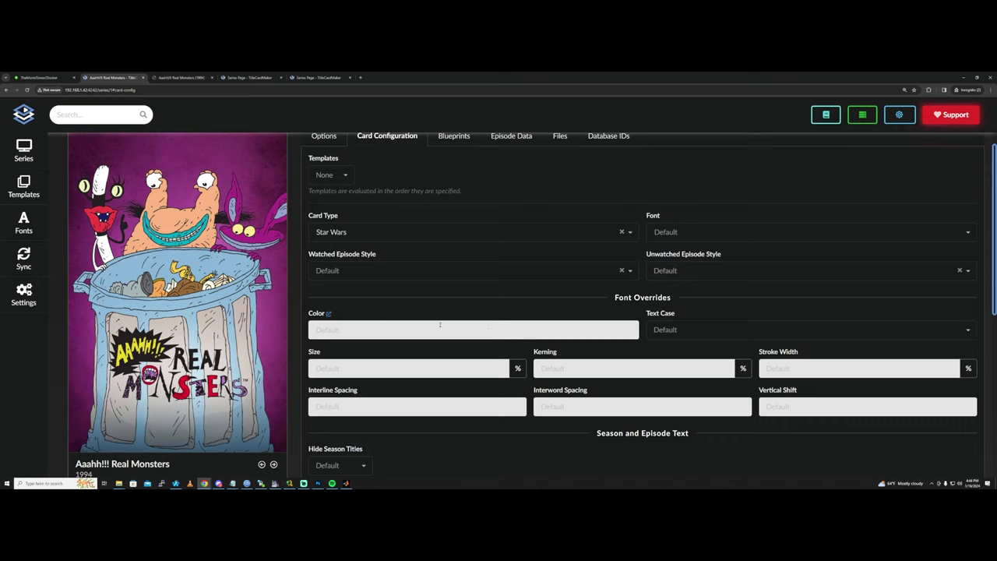
# - Examine the font color and size overrides and the list of available card types without changing them
pyautogui.click(397, 333)
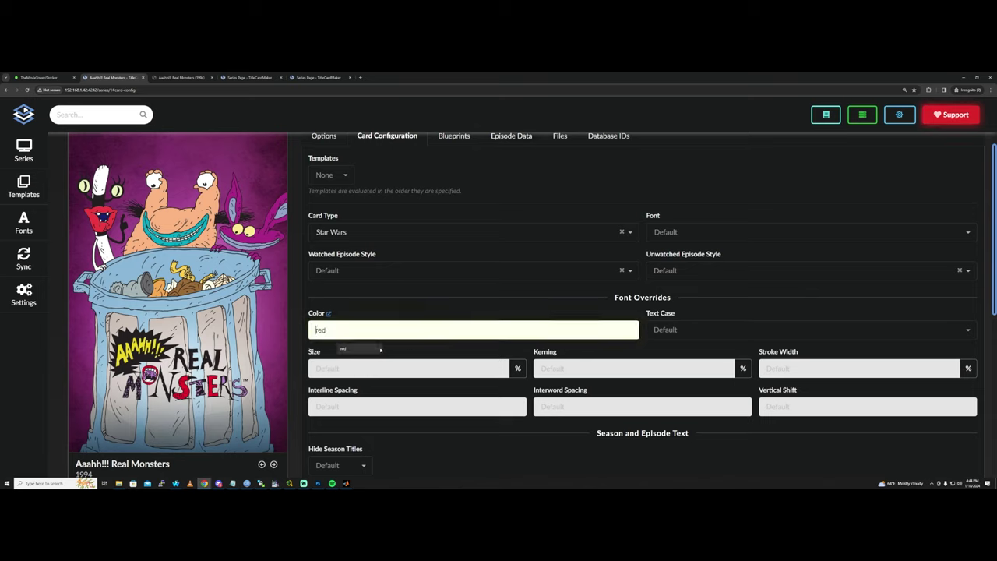
pyautogui.click(460, 349)
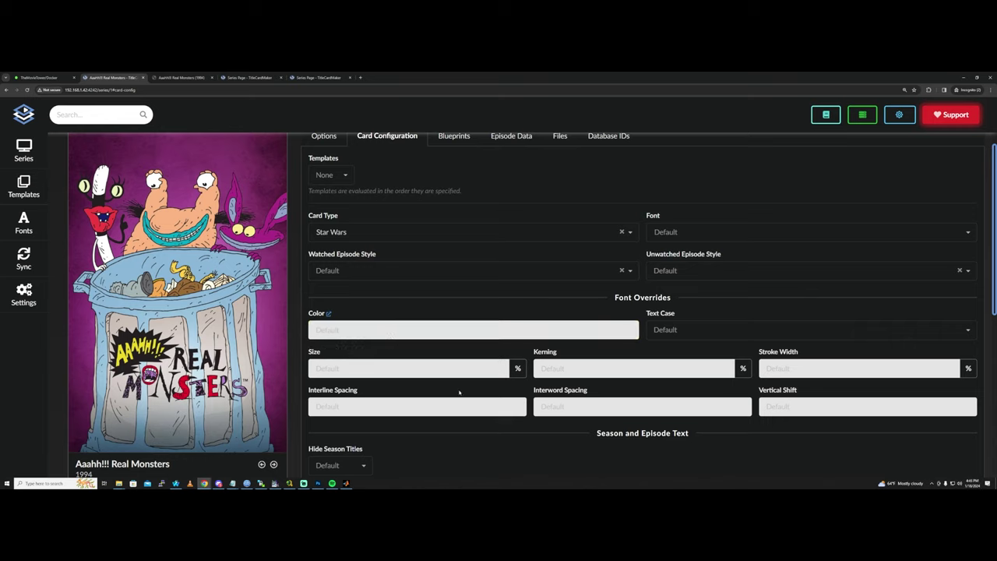
pyautogui.click(389, 232)
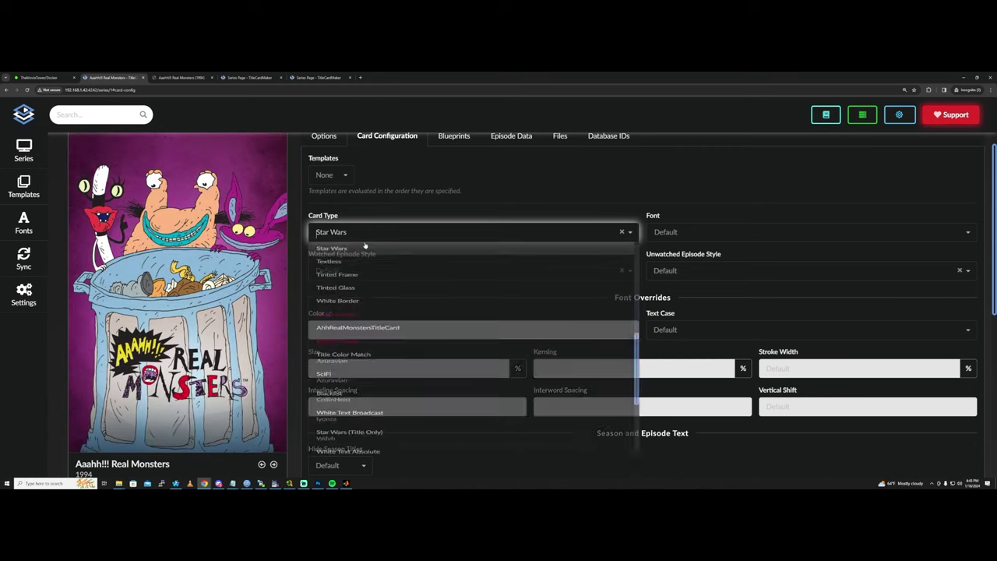
pyautogui.click(806, 315)
pyautogui.click(405, 366)
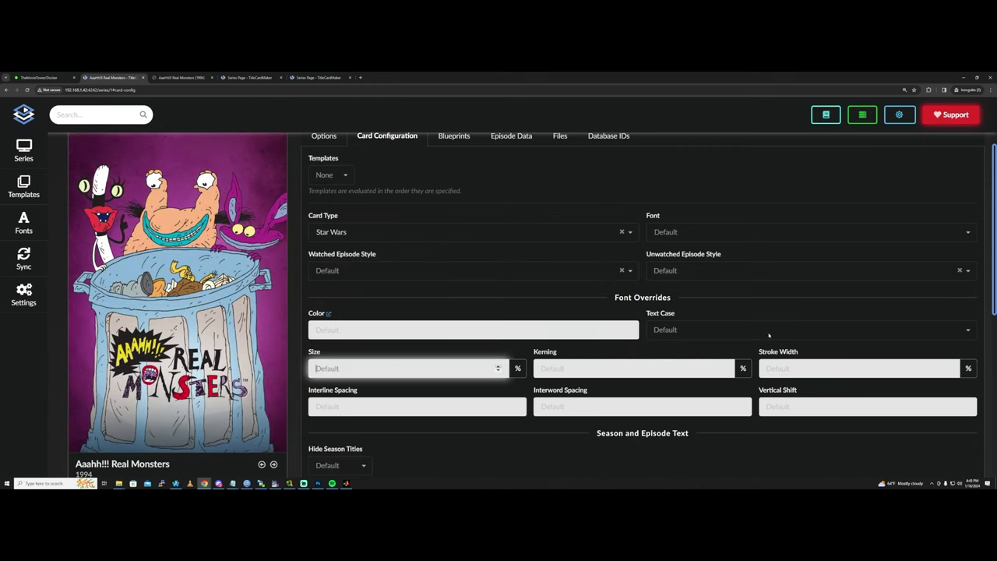
pyautogui.scroll(-1, 355, 422)
pyautogui.scroll(-2, 354, 423)
pyautogui.scroll(4, 509, 369)
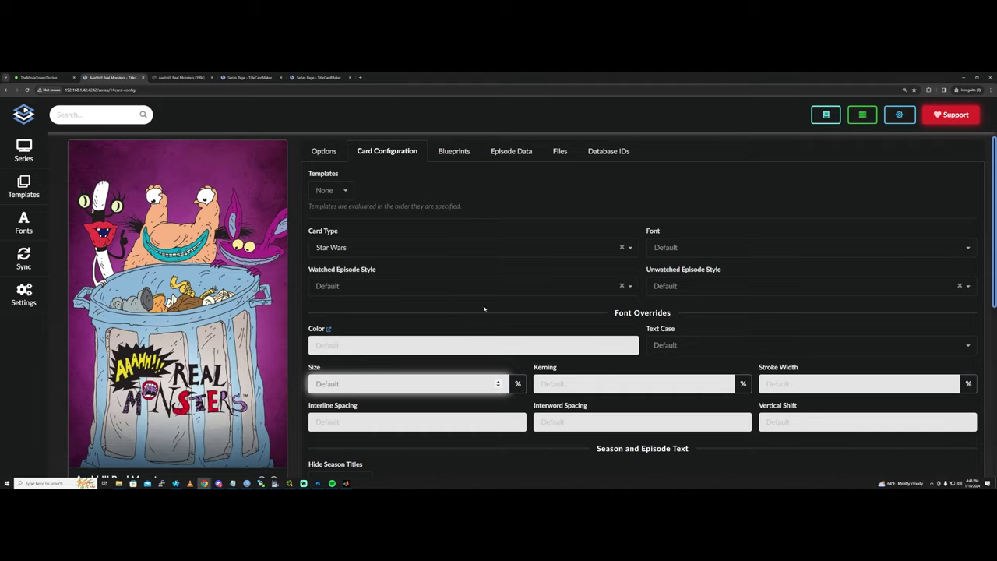
# - Open the Sonarr sync "Test Sync" for editing and review its applied templates, tag filter, required root folders and exclusions
pyautogui.click(38, 260)
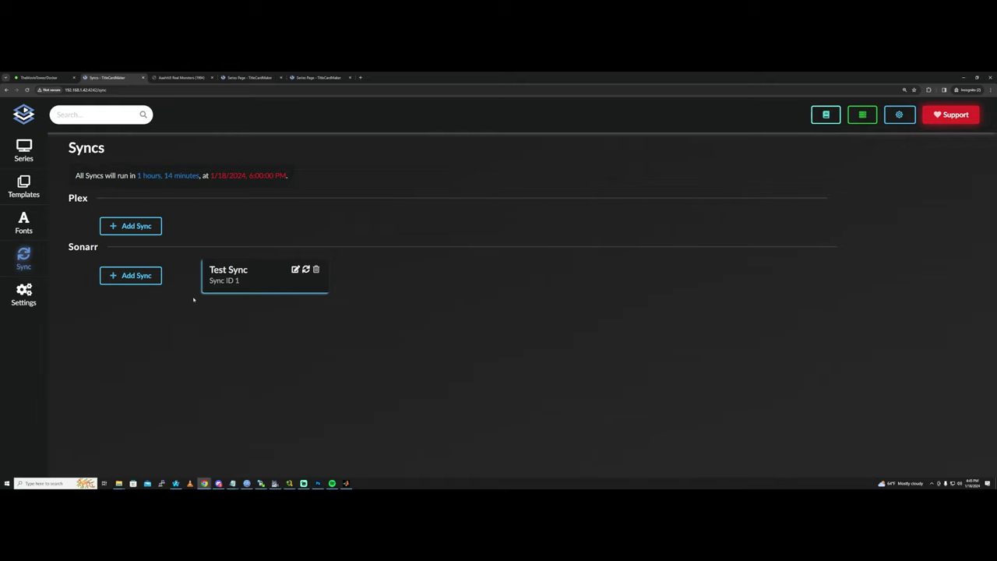
pyautogui.click(296, 270)
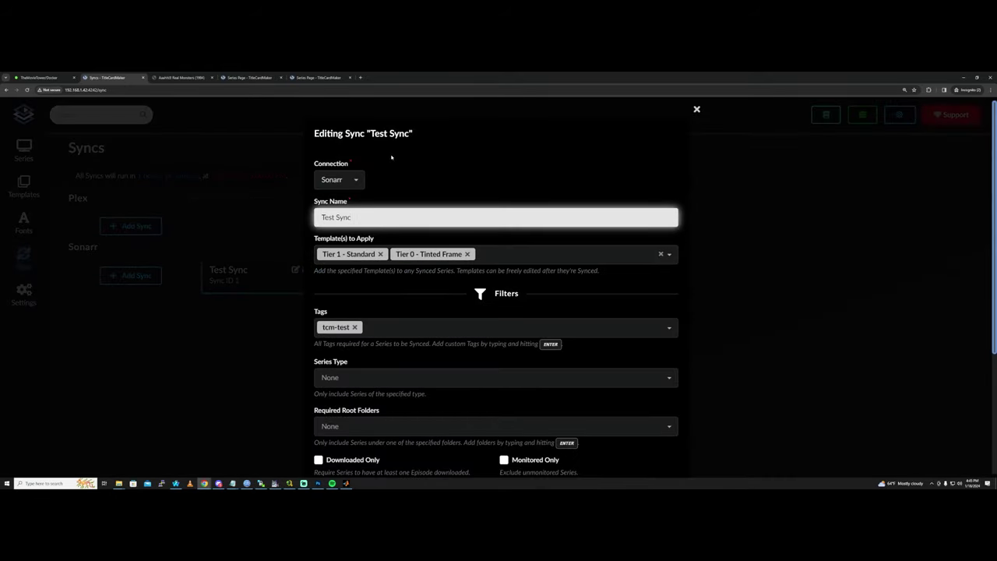
pyautogui.scroll(-2, 360, 329)
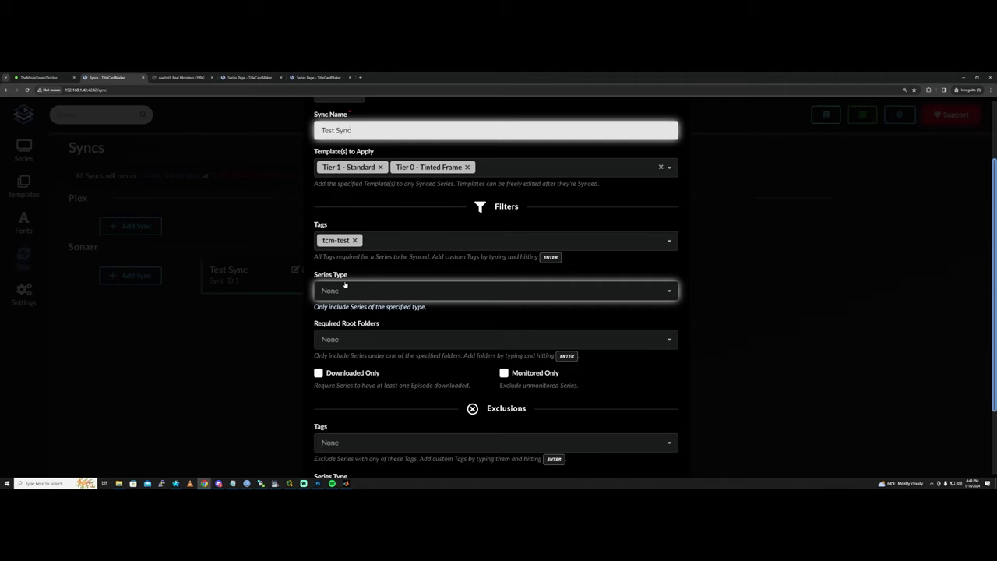
pyautogui.scroll(2, 345, 285)
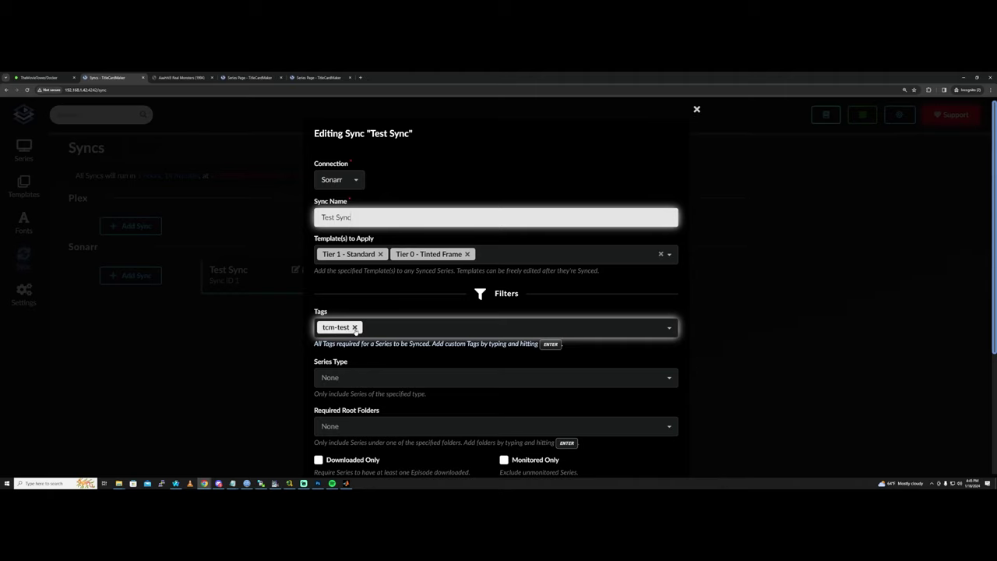
pyautogui.scroll(-1, 367, 267)
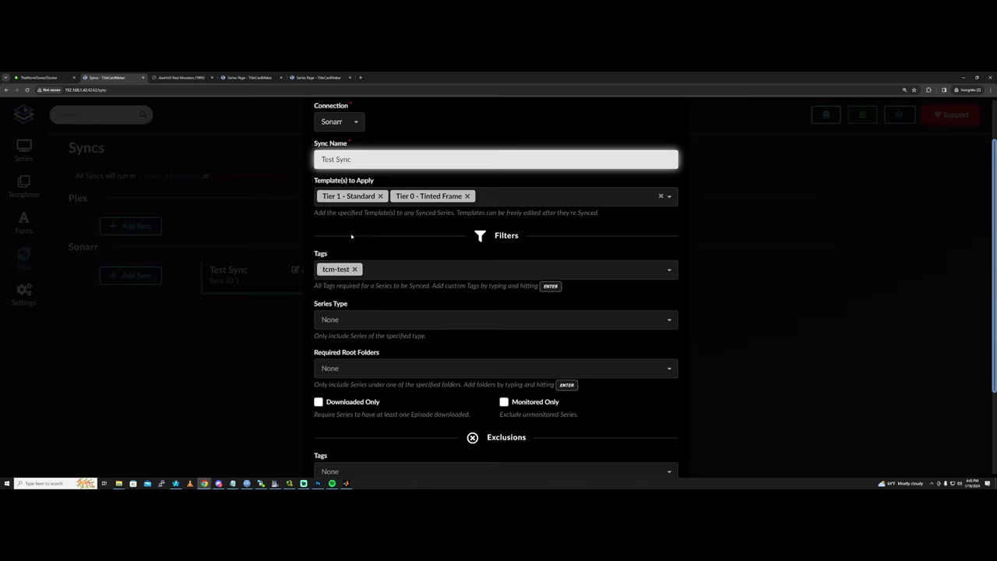
pyautogui.scroll(-2, 351, 236)
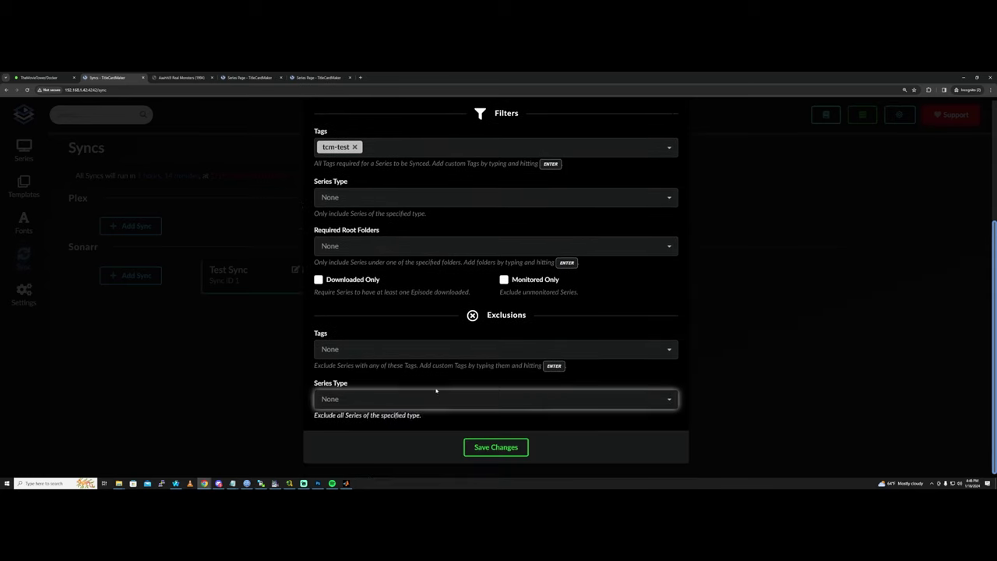
pyautogui.scroll(2, 385, 396)
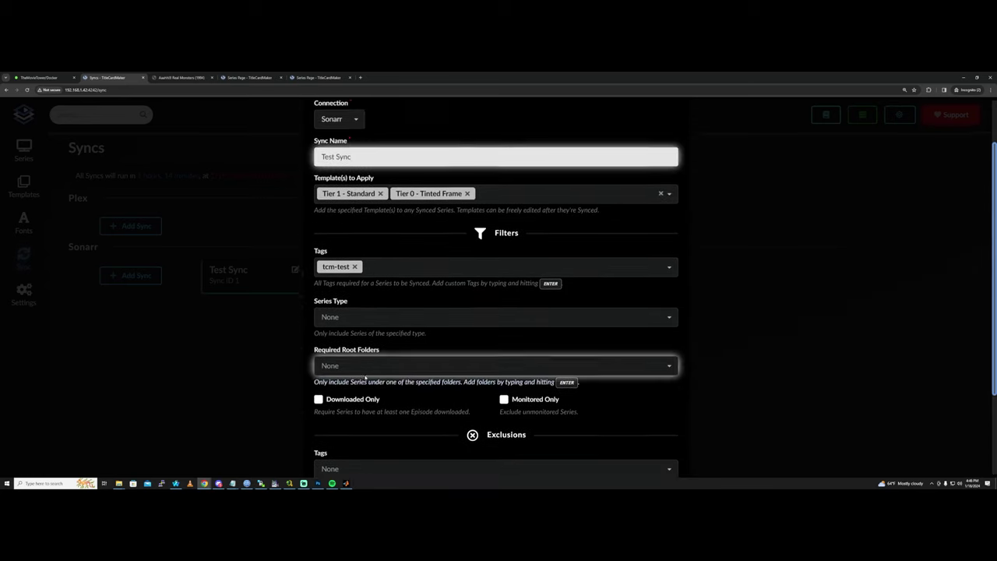
pyautogui.scroll(1, 365, 378)
pyautogui.scroll(-2, 378, 384)
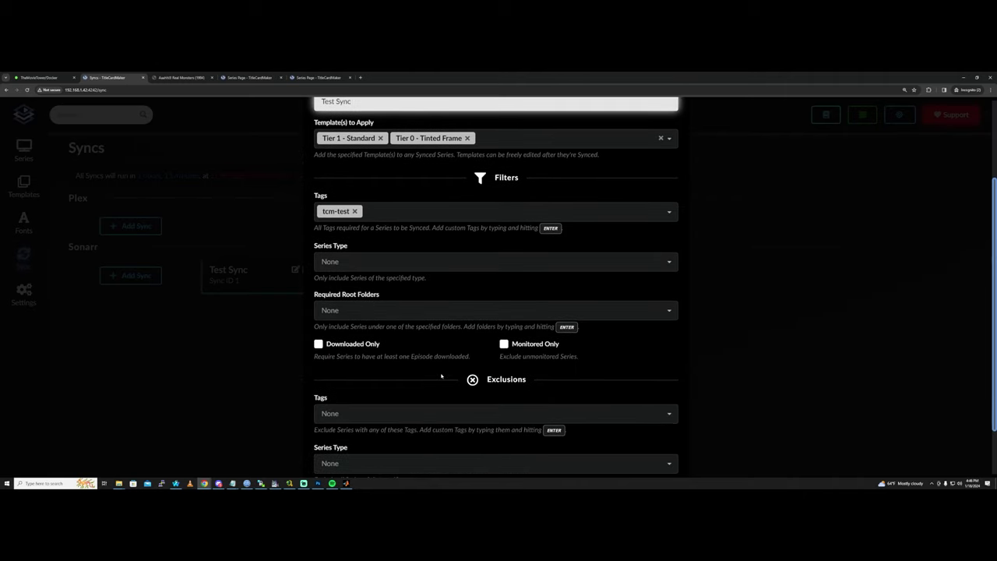
pyautogui.scroll(-1, 440, 376)
# - Set the excluded series type of Test Sync to Anime and recheck the sync's filters and exclusions
pyautogui.click(366, 409)
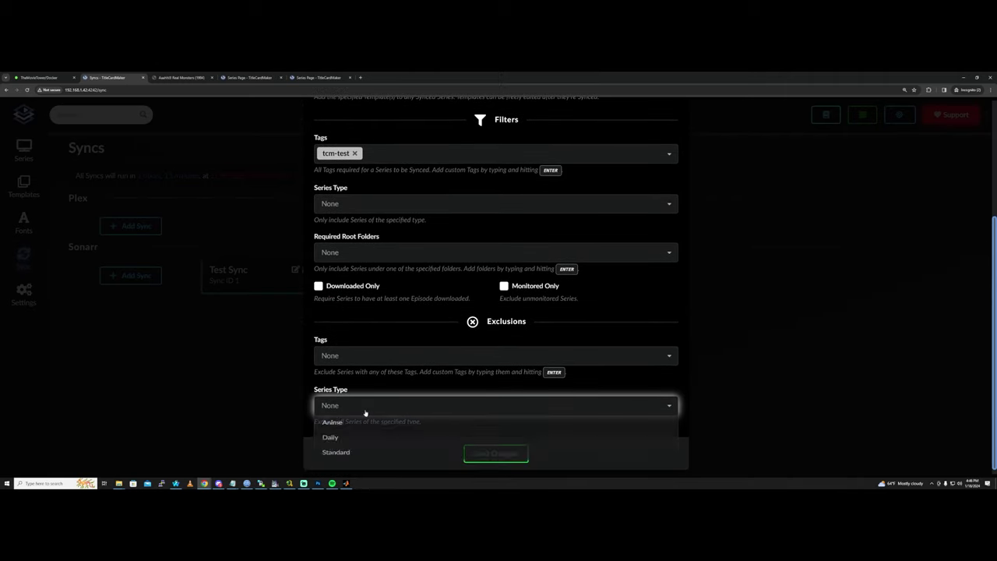
pyautogui.click(349, 426)
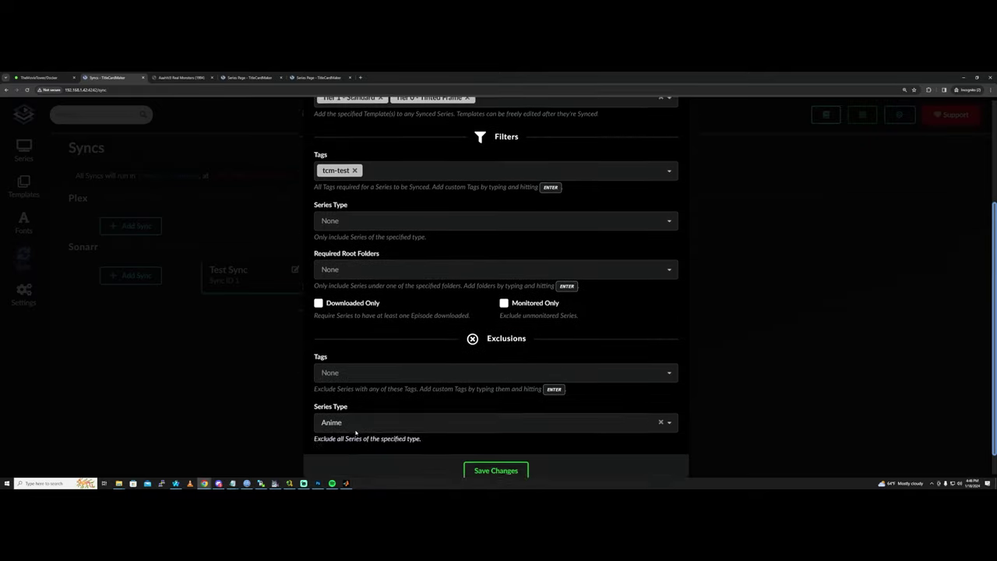
pyautogui.scroll(-1, 374, 431)
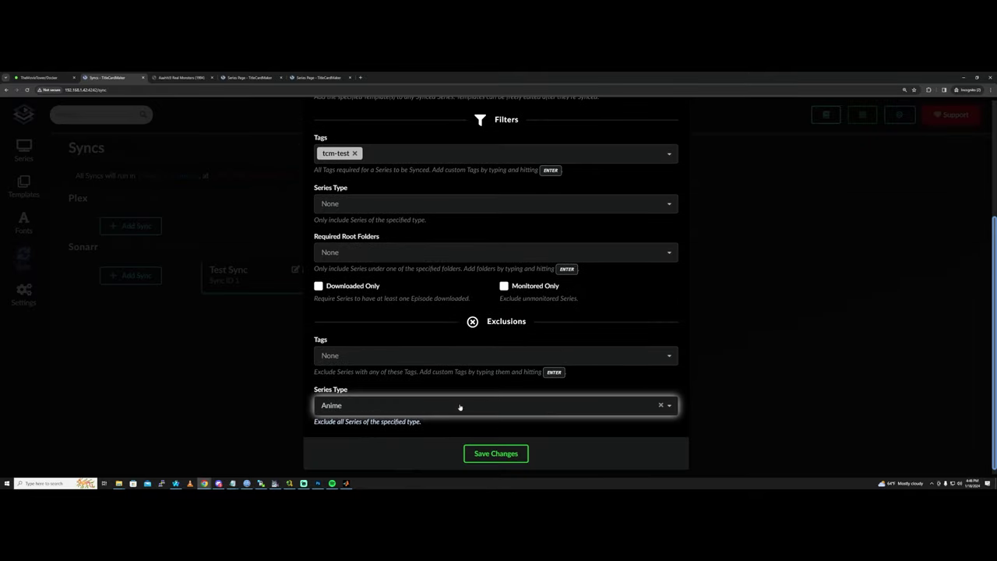
pyautogui.scroll(5, 487, 427)
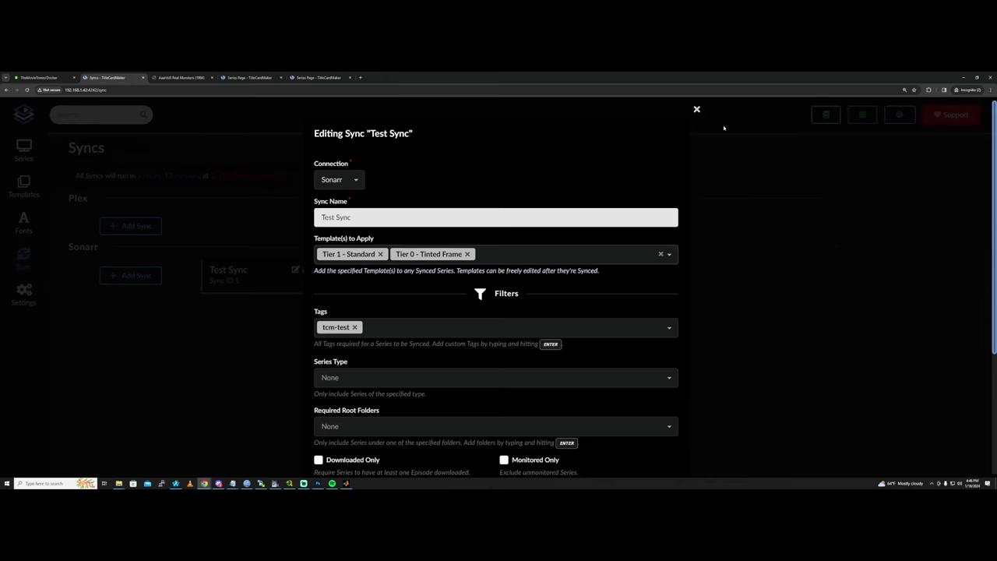
pyautogui.scroll(-1, 627, 295)
pyautogui.scroll(-2, 627, 294)
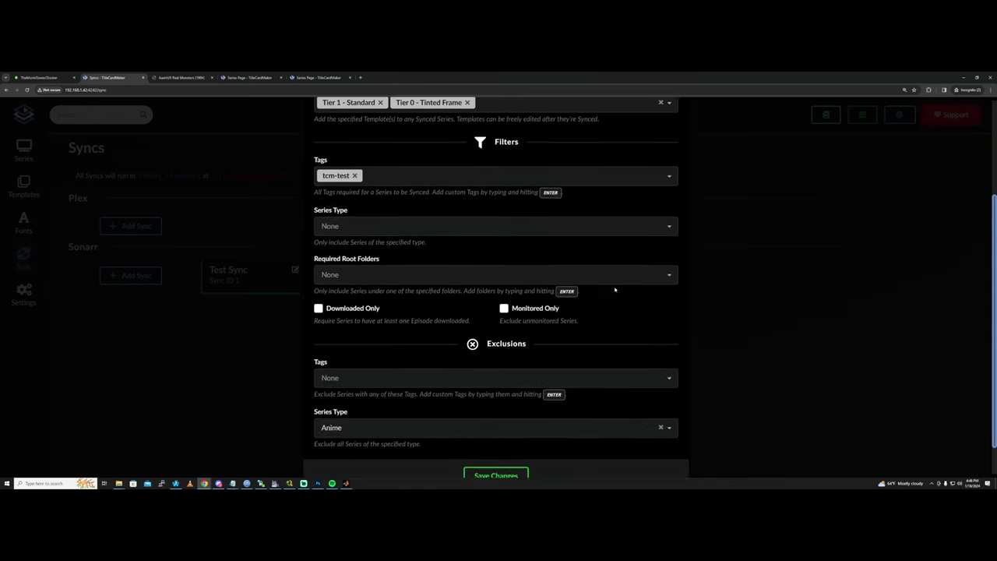
pyautogui.click(513, 400)
pyautogui.click(514, 400)
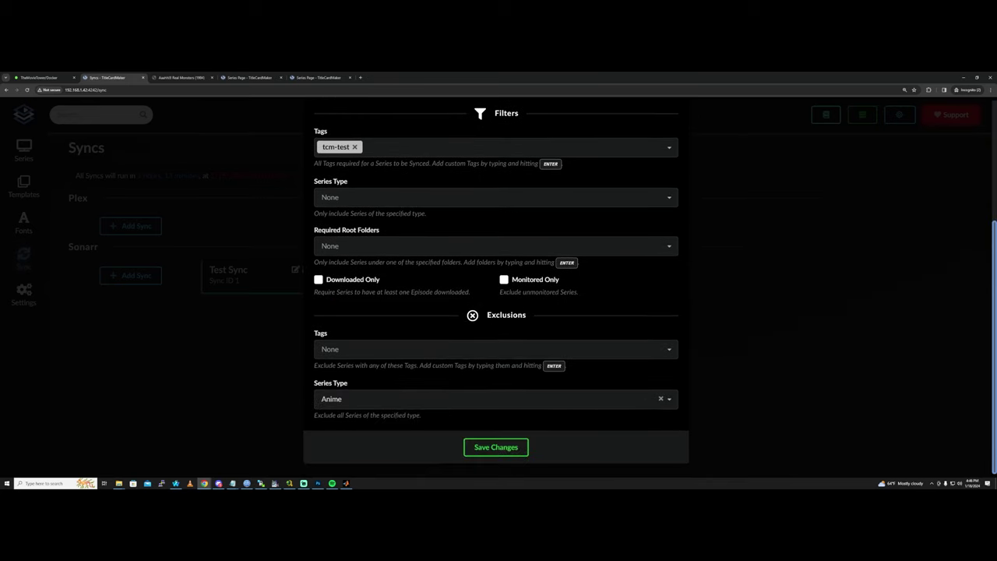
# - Close the Test Sync editor without saving and open the Scheduler to review the advanced task schedules
pyautogui.scroll(2, 662, 138)
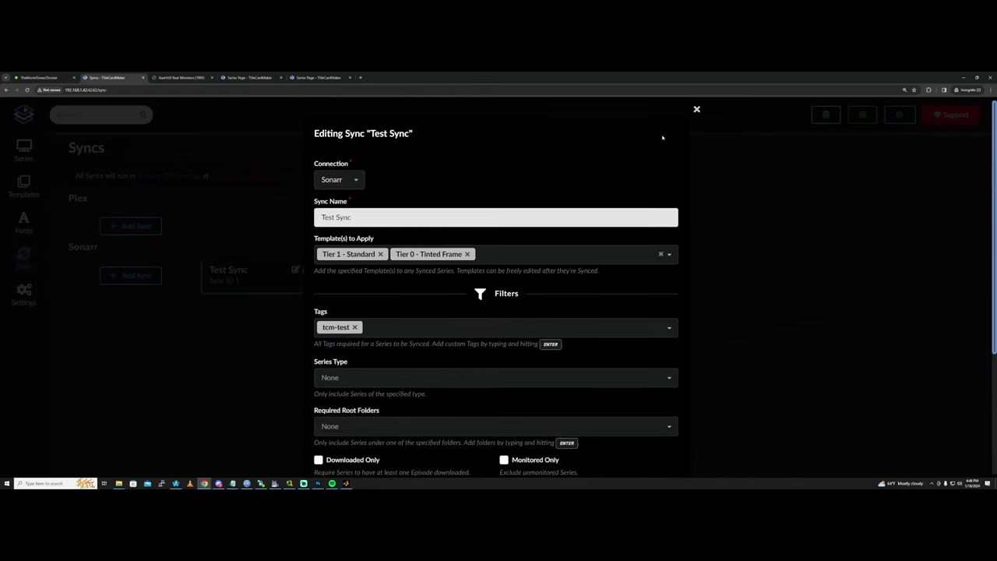
pyautogui.click(695, 110)
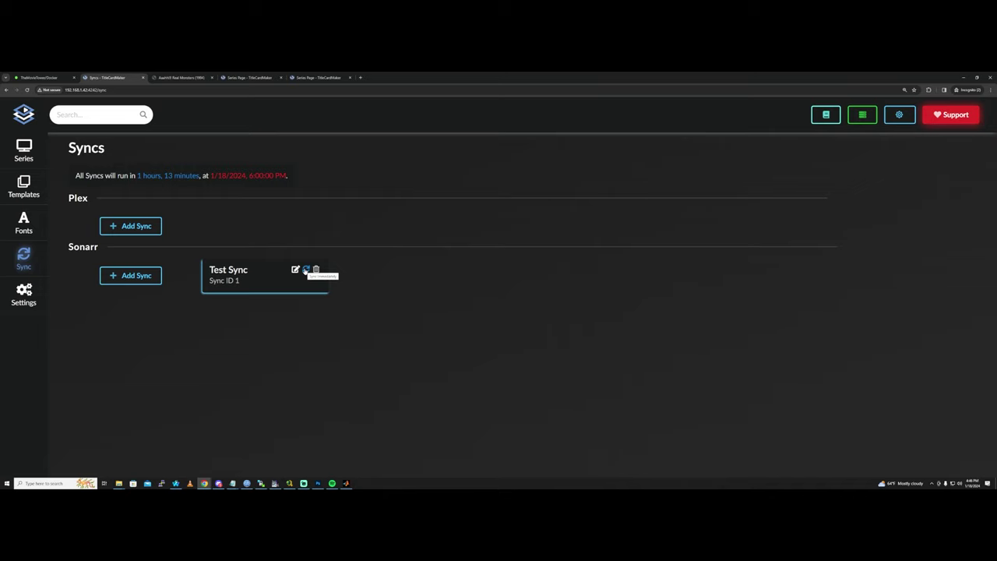
pyautogui.click(23, 295)
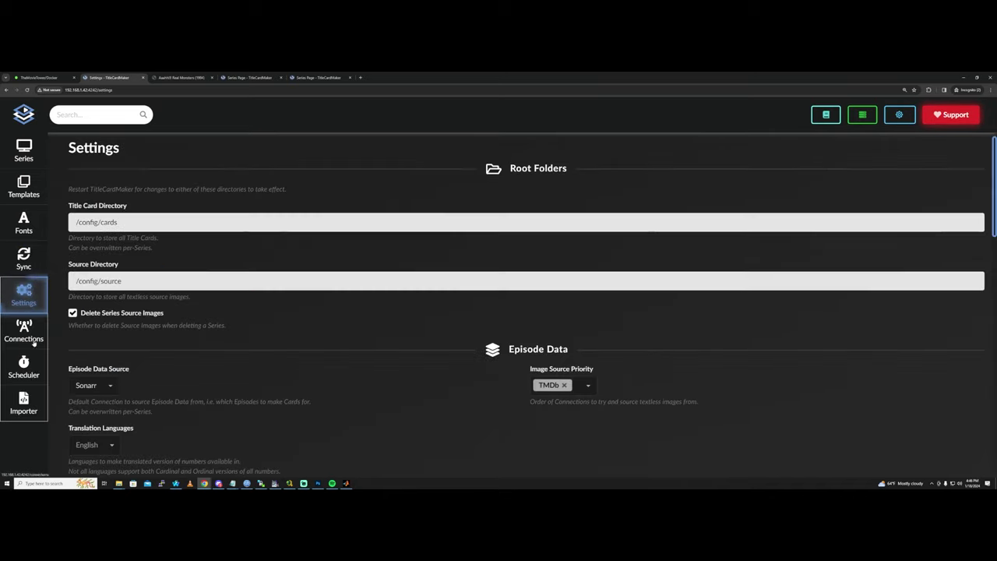
pyautogui.click(25, 369)
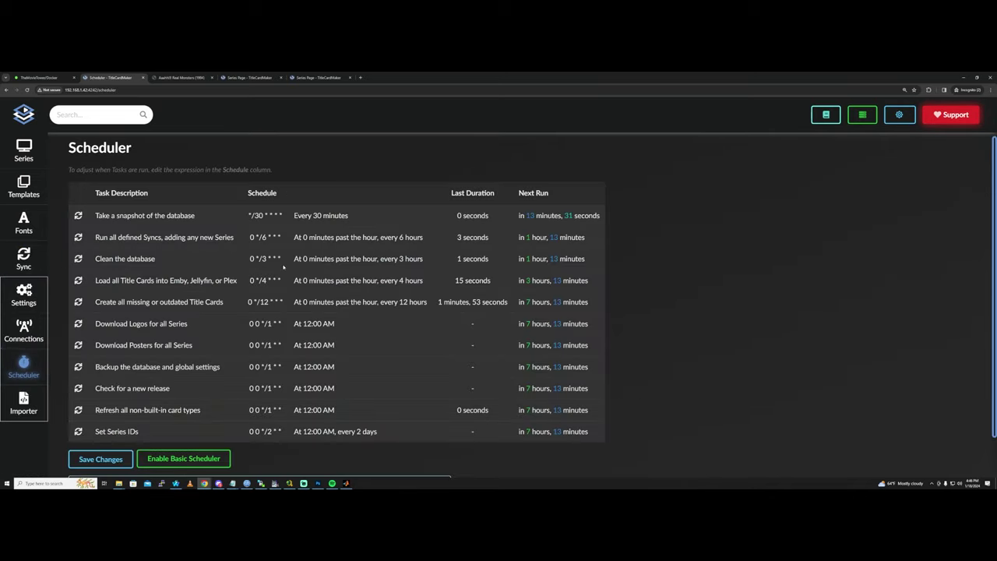
pyautogui.scroll(-1, 177, 446)
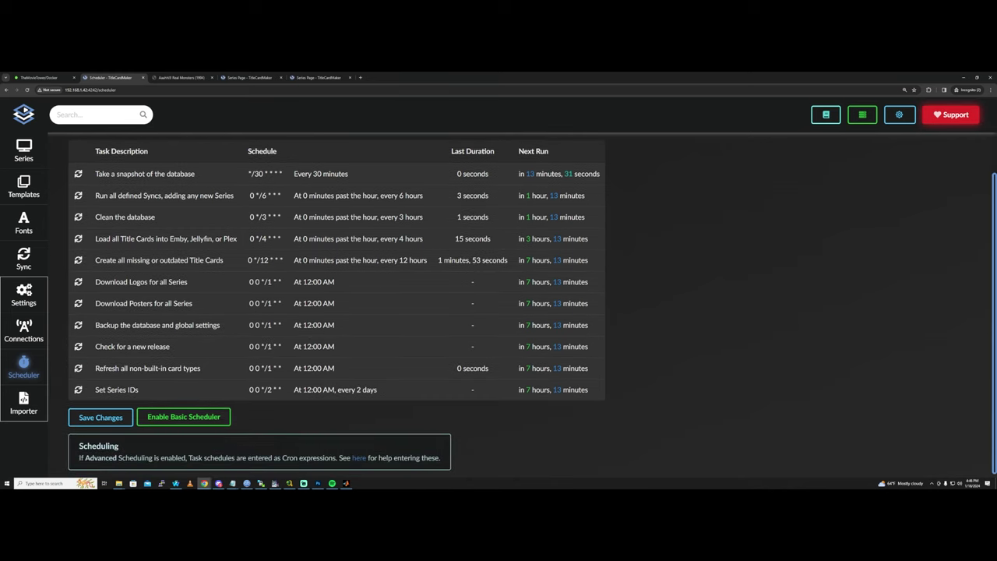
pyautogui.scroll(1, 179, 436)
# - Switch to the basic scheduler and review its task list and frequencies
pyautogui.click(184, 458)
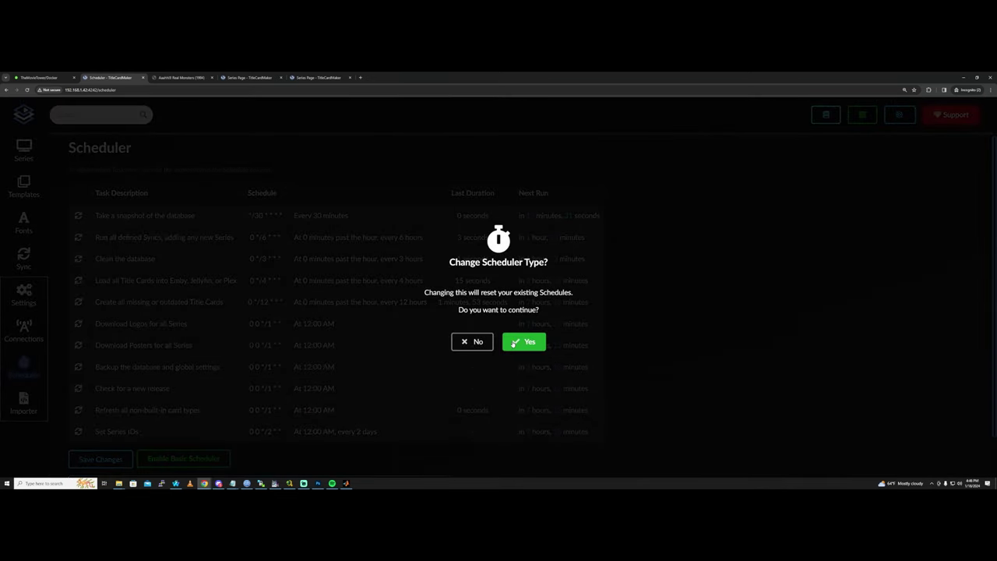
pyautogui.click(521, 342)
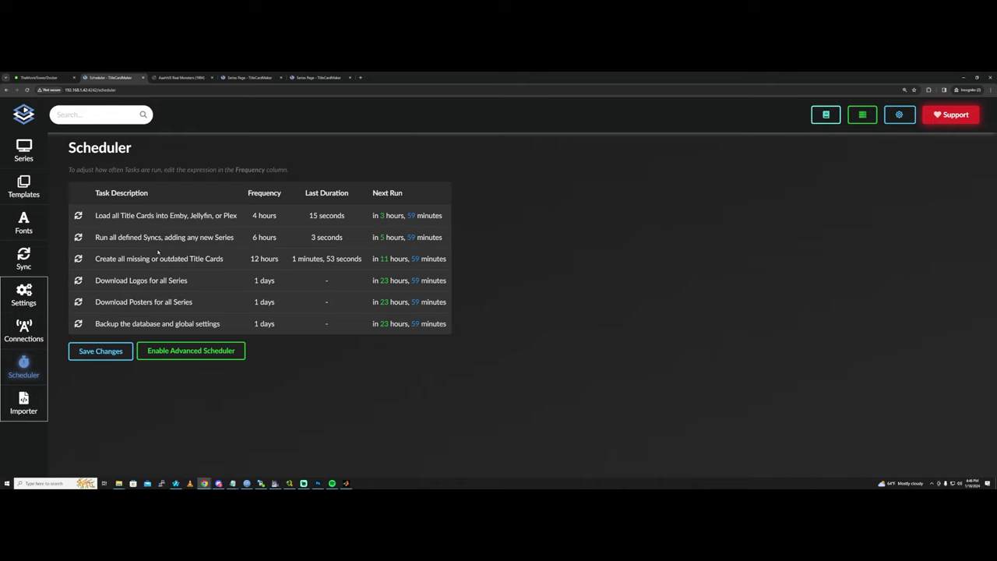
pyautogui.moveTo(120, 215); pyautogui.dragTo(226, 237)
pyautogui.moveTo(119, 301); pyautogui.dragTo(182, 302)
pyautogui.moveTo(109, 281); pyautogui.dragTo(193, 237)
pyautogui.click(330, 272)
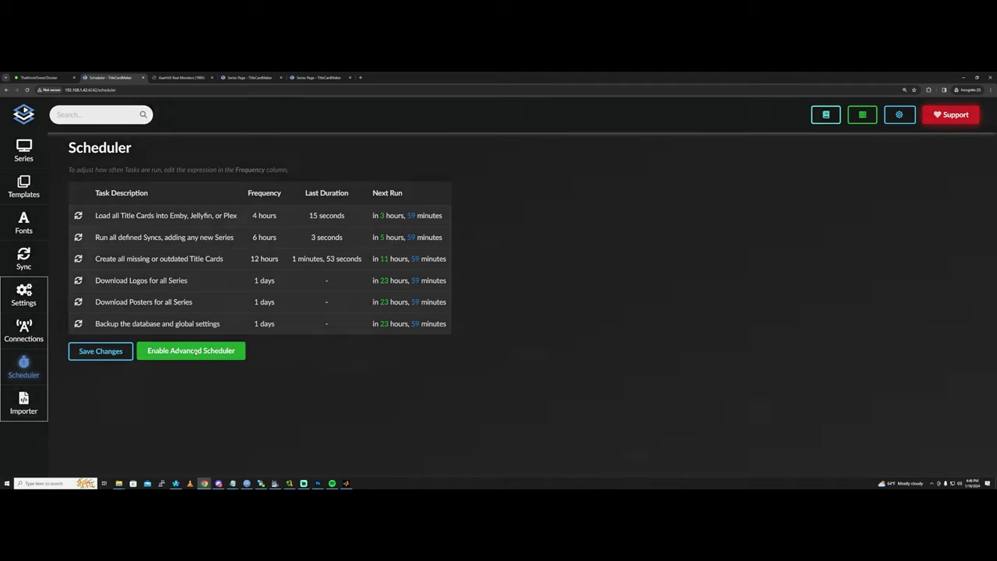
# - Switch the Scheduler back to the advanced type
pyautogui.click(181, 351)
pyautogui.click(524, 341)
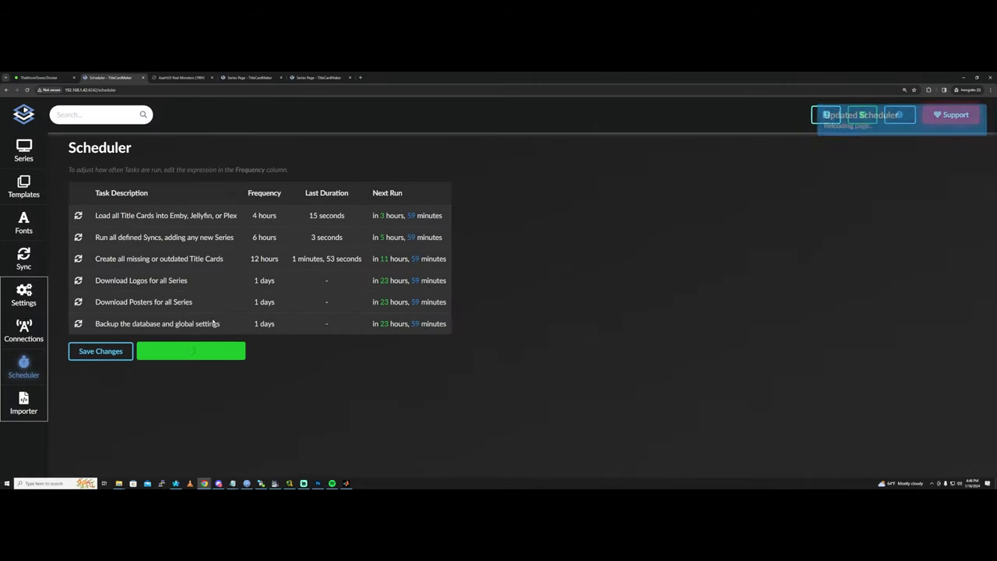
pyautogui.scroll(-1, 499, 308)
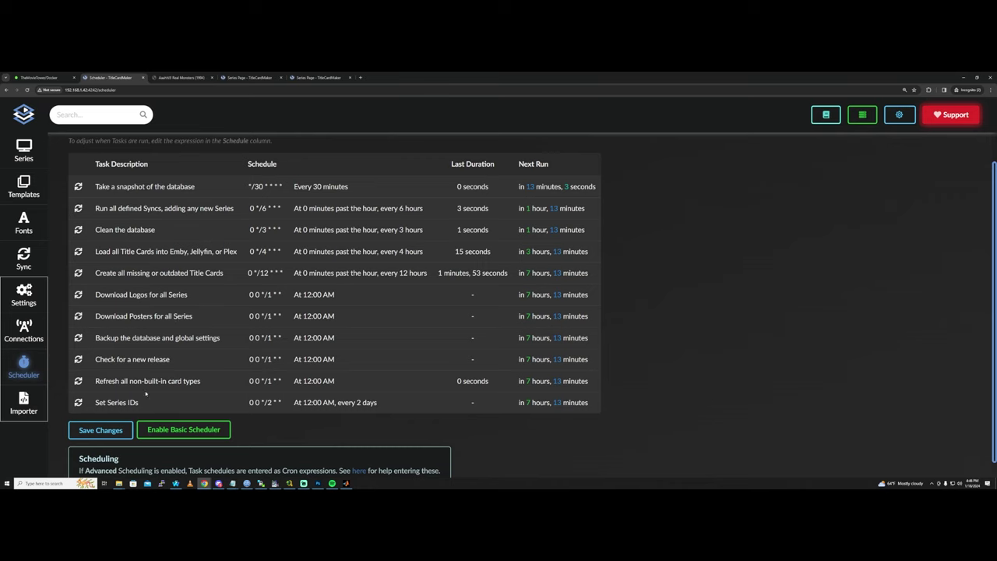
# - Examine the cron schedules of the sync, card loading, card creation and logo and poster download tasks
pyautogui.moveTo(121, 485)
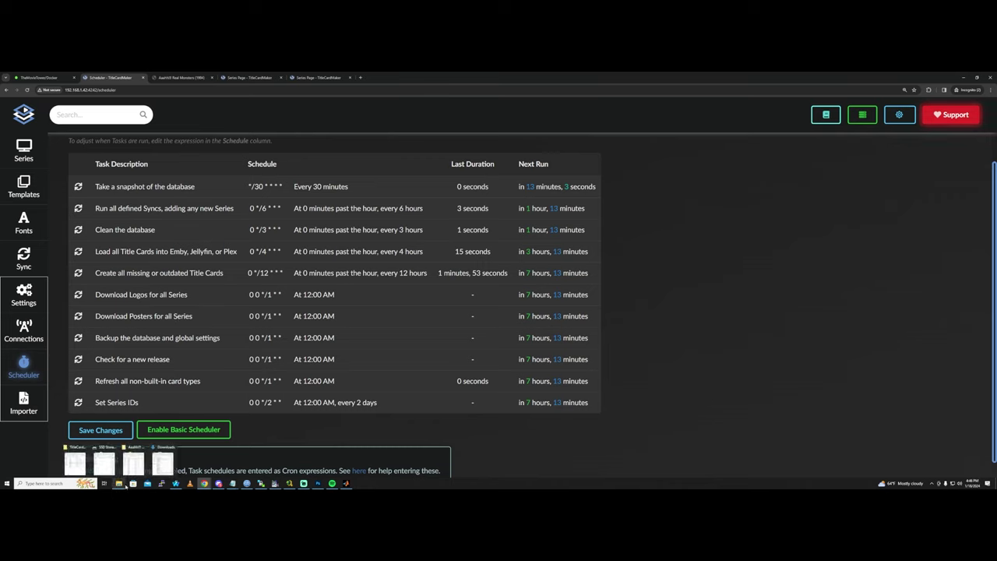
pyautogui.click(265, 272)
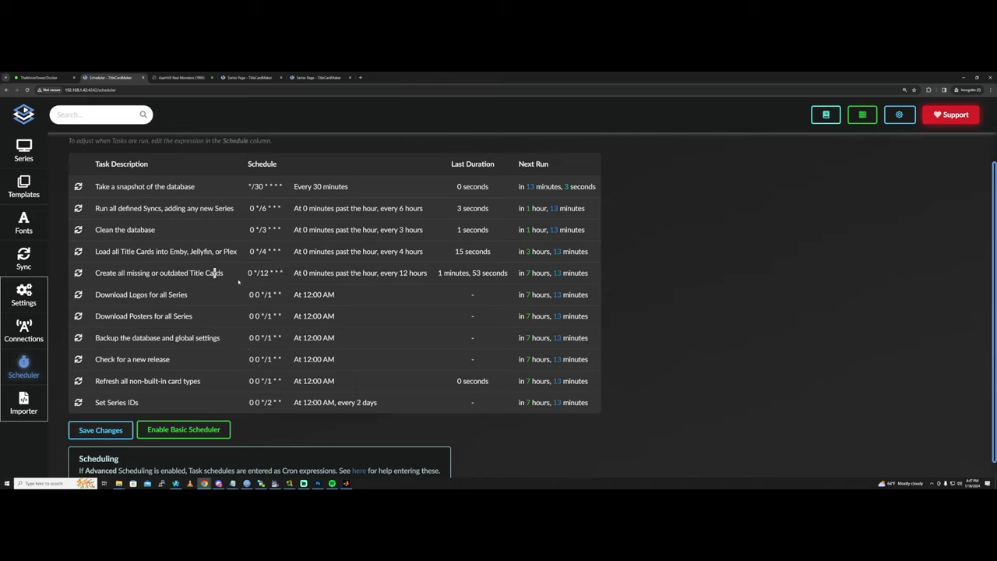
pyautogui.click(265, 295)
pyautogui.press('Return')
pyautogui.click(265, 315)
pyautogui.press('Return')
pyautogui.moveTo(91, 182); pyautogui.dragTo(366, 273)
pyautogui.click(297, 270)
pyautogui.click(257, 251)
pyautogui.click(100, 429)
pyautogui.moveTo(114, 208); pyautogui.dragTo(483, 209)
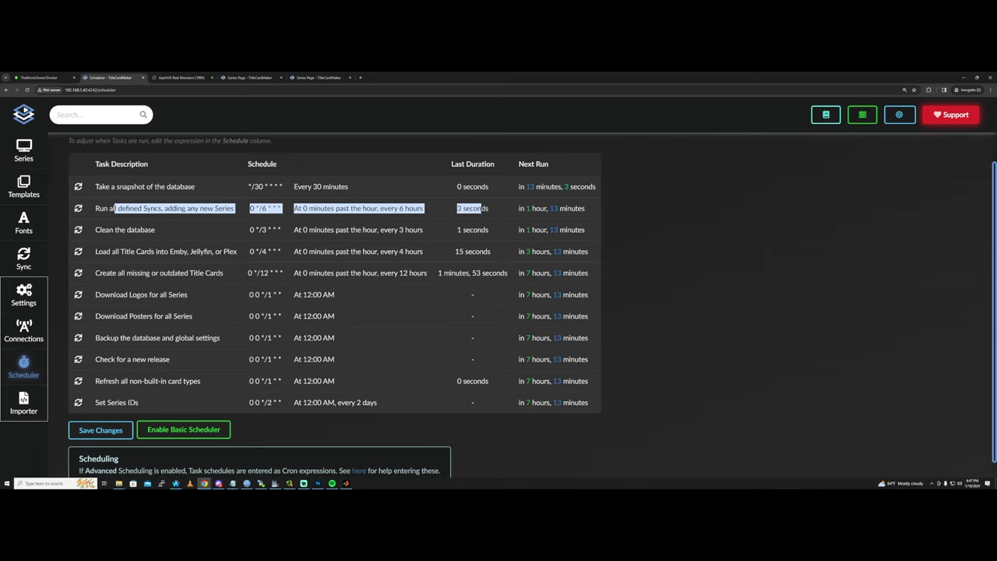
pyautogui.click(490, 208)
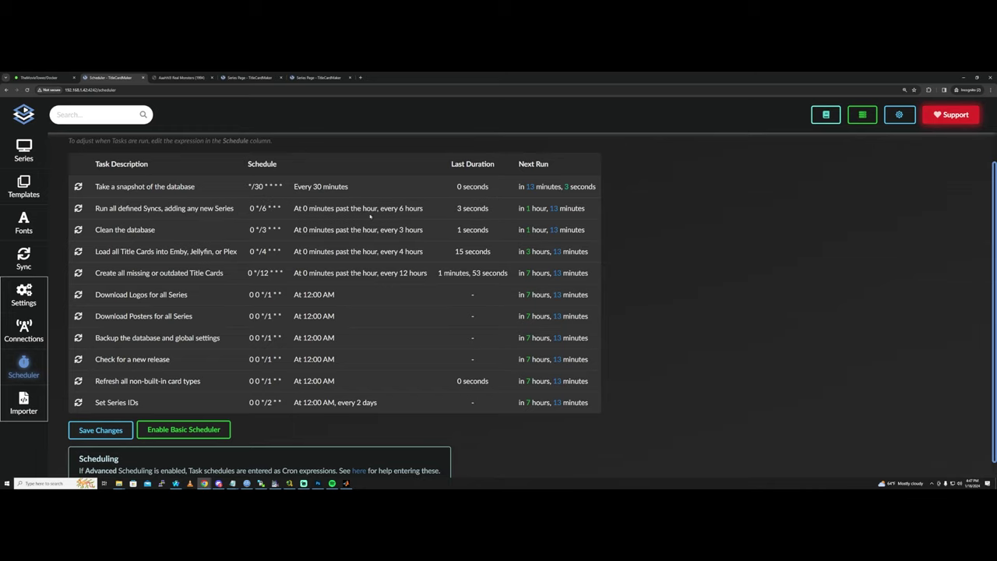
# - Check the next run time on the Syncs page and compare it with the sync task's entry in the Scheduler
pyautogui.click(24, 257)
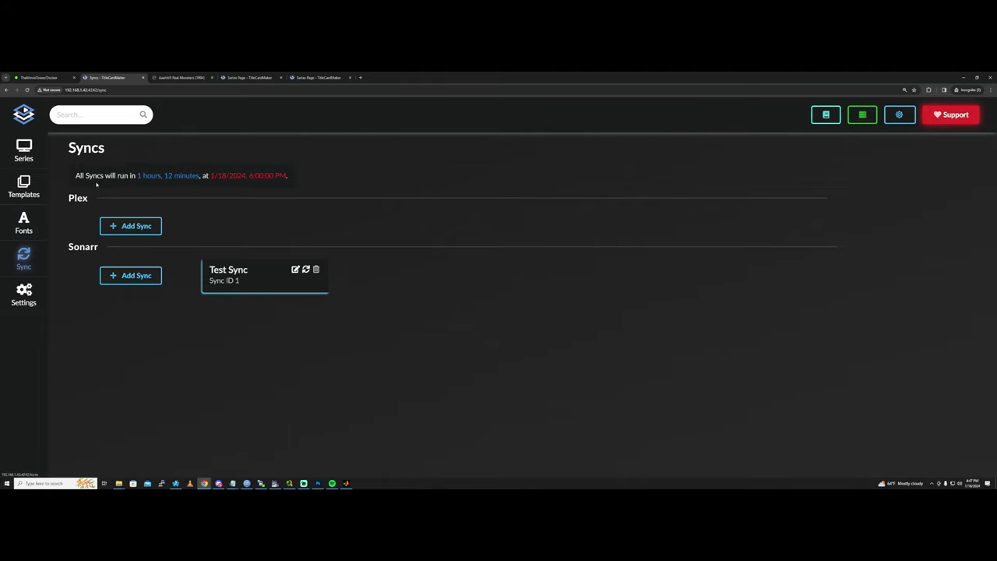
pyautogui.moveTo(75, 176); pyautogui.dragTo(198, 176)
pyautogui.click(198, 176)
pyautogui.click(32, 293)
pyautogui.click(24, 364)
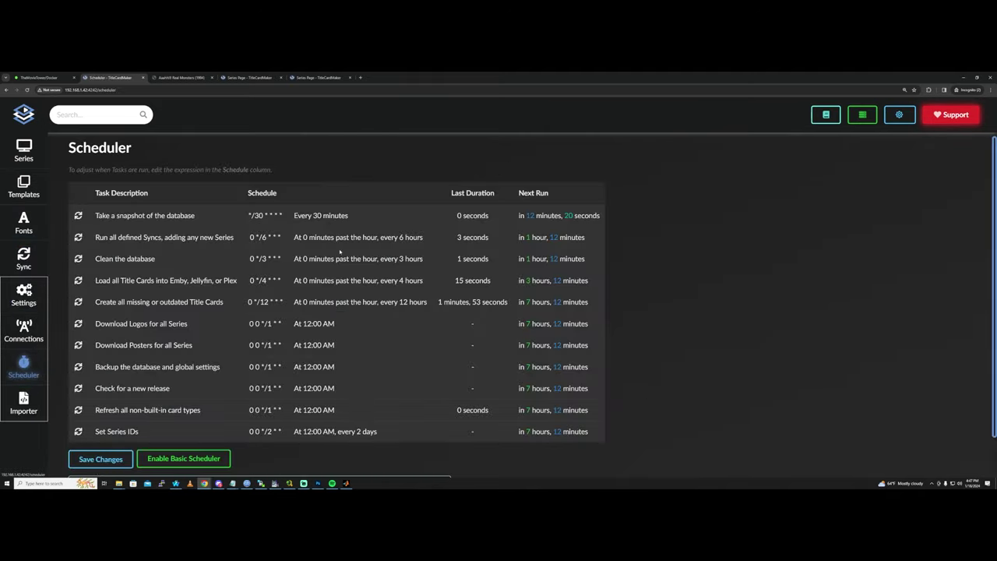
pyautogui.moveTo(588, 238); pyautogui.dragTo(248, 216)
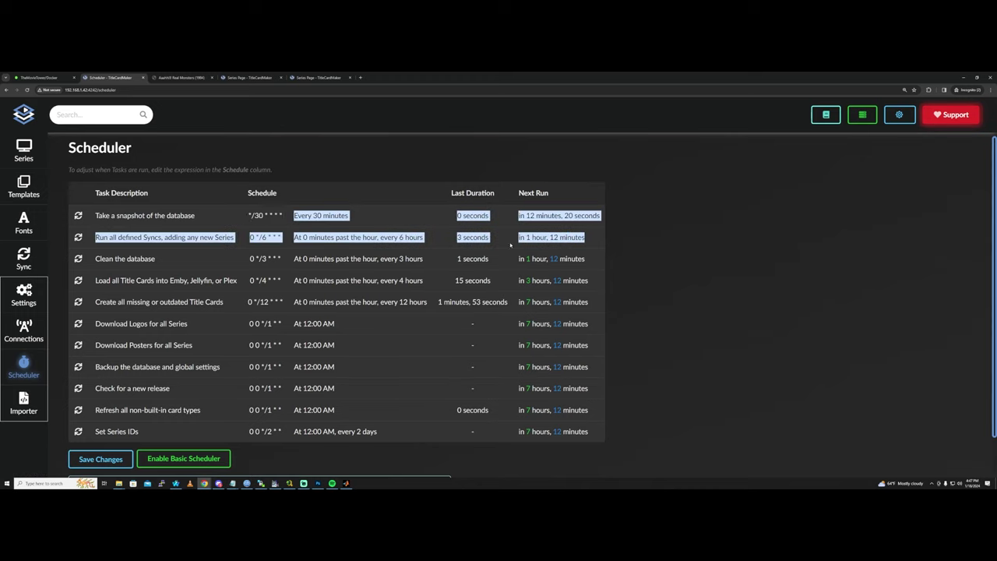
# - View the Frasier series, and run the Scheduler task "Run all defined Syncs, adding any new Series" immediately
pyautogui.click(24, 150)
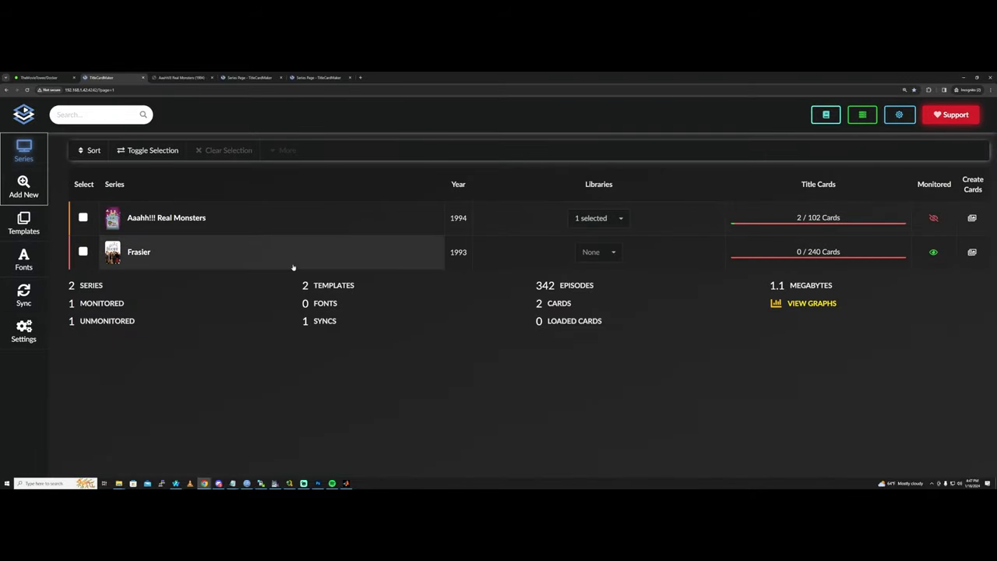
pyautogui.click(165, 257)
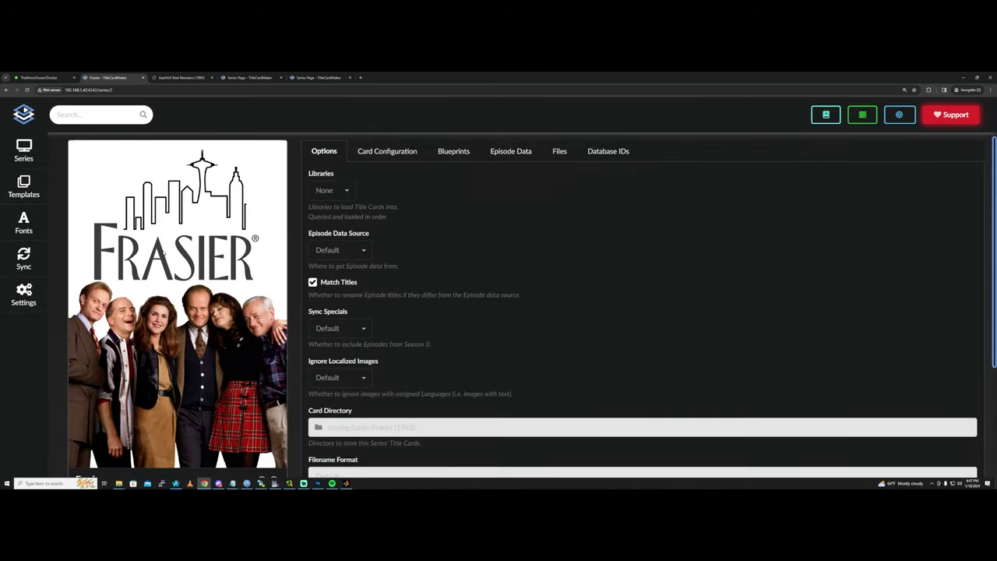
pyautogui.click(23, 294)
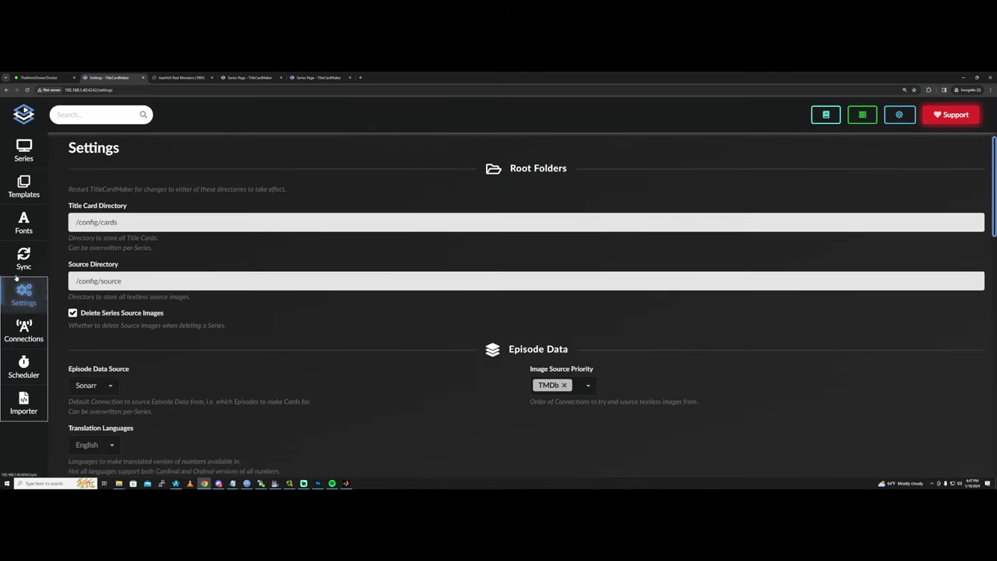
pyautogui.click(24, 370)
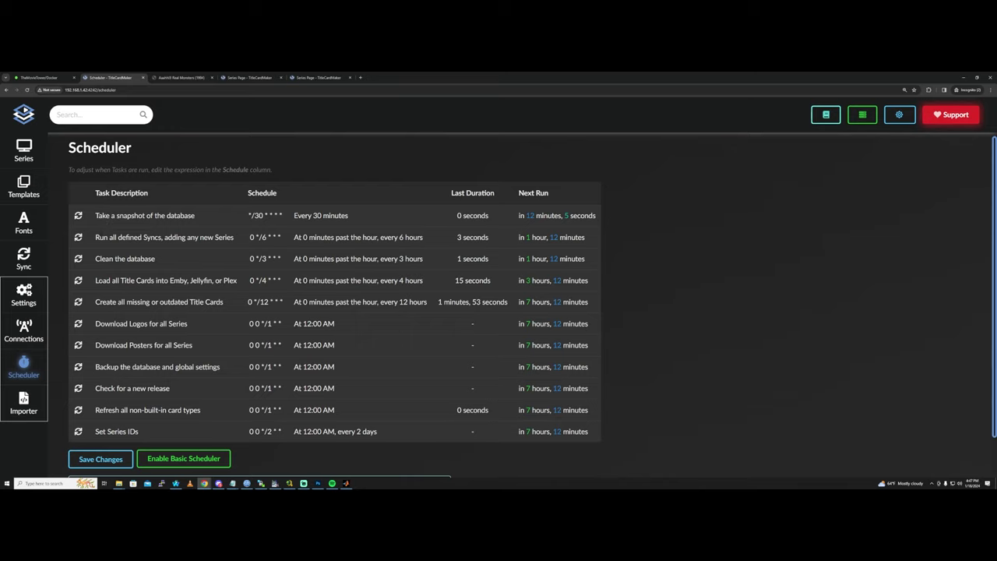
pyautogui.moveTo(97, 280); pyautogui.dragTo(604, 281)
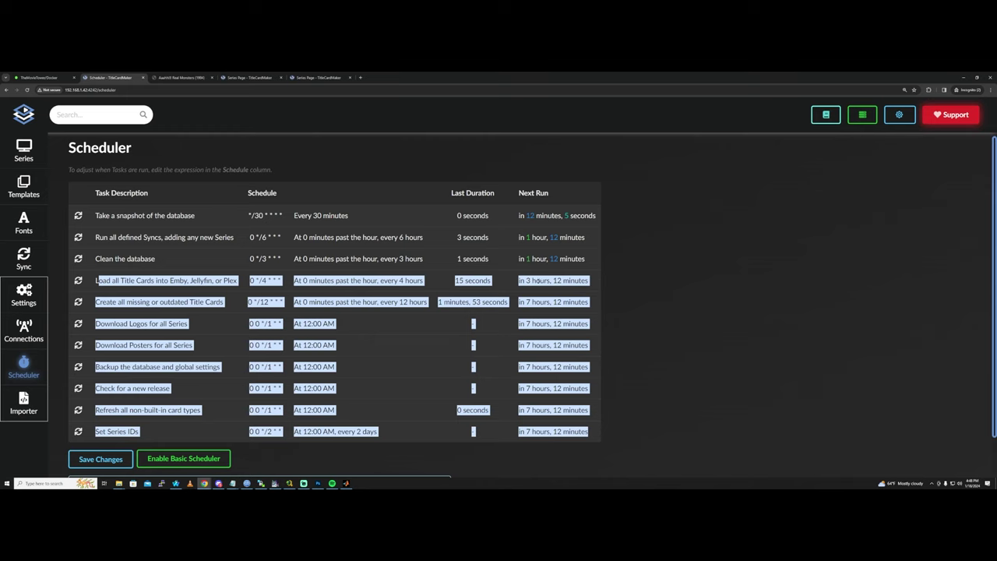
pyautogui.click(78, 236)
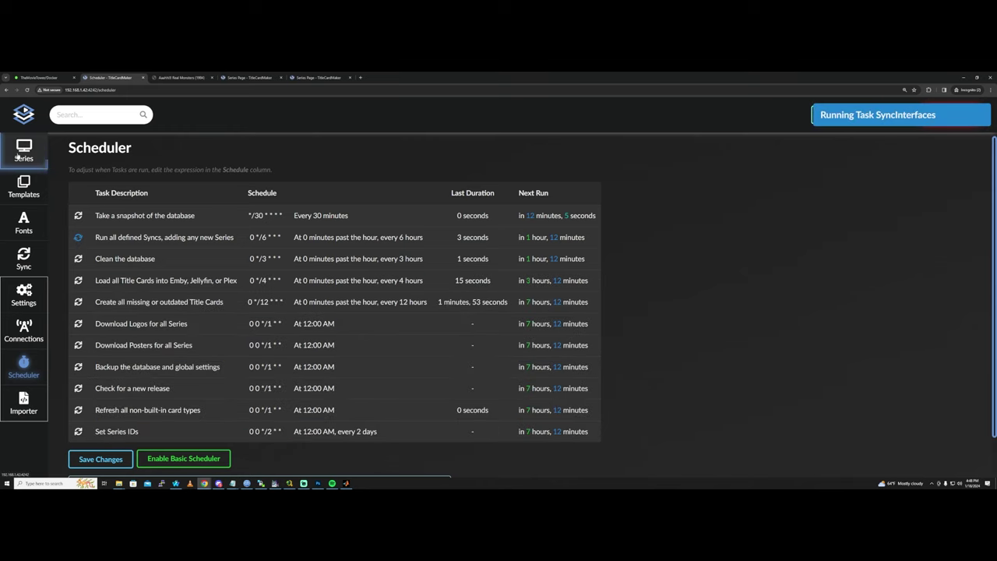
# - Open the Aaahh!!! Real Monsters series and view its options
pyautogui.click(19, 152)
pyautogui.click(167, 218)
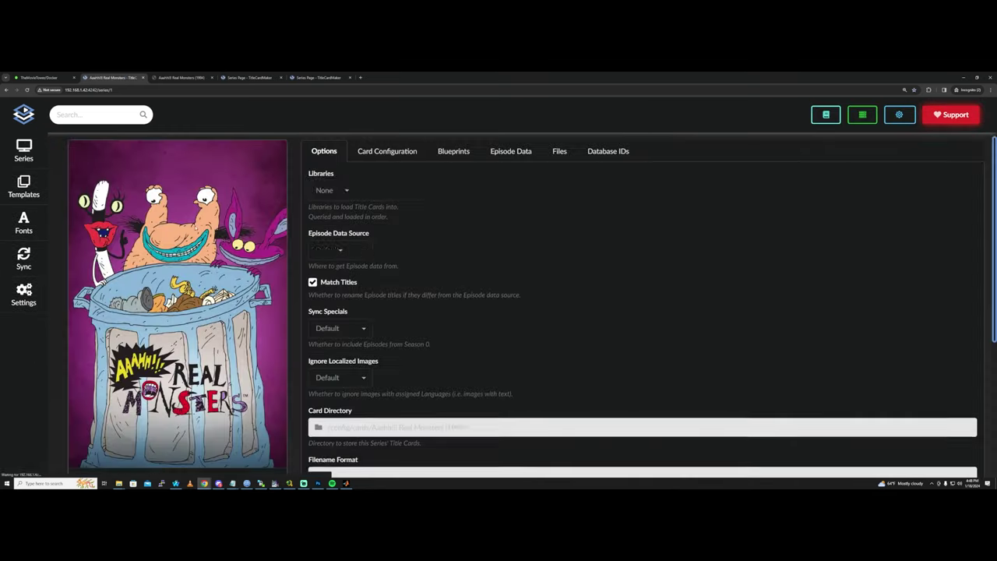
pyautogui.scroll(-2, 459, 242)
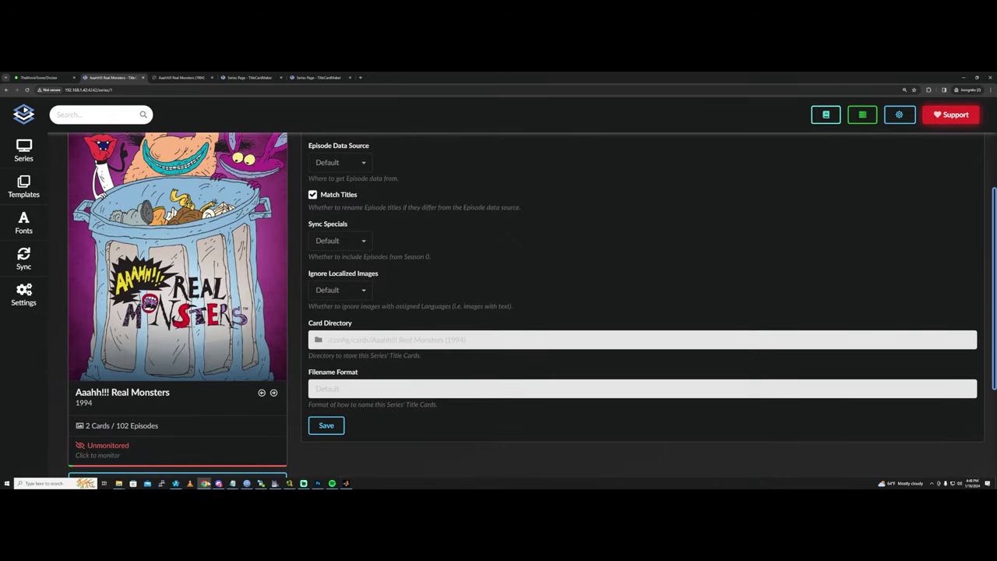
# - Switch to Plex and examine the title cards on the Season 1 episodes of Aaahh!!! Real Monsters
pyautogui.moveTo(204, 483)
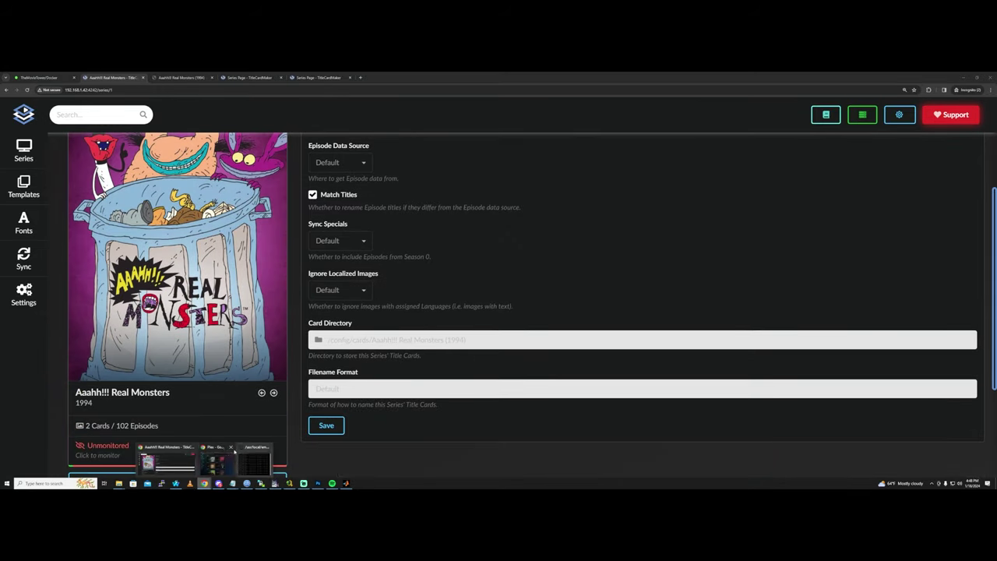
pyautogui.click(233, 452)
pyautogui.scroll(-2, 627, 363)
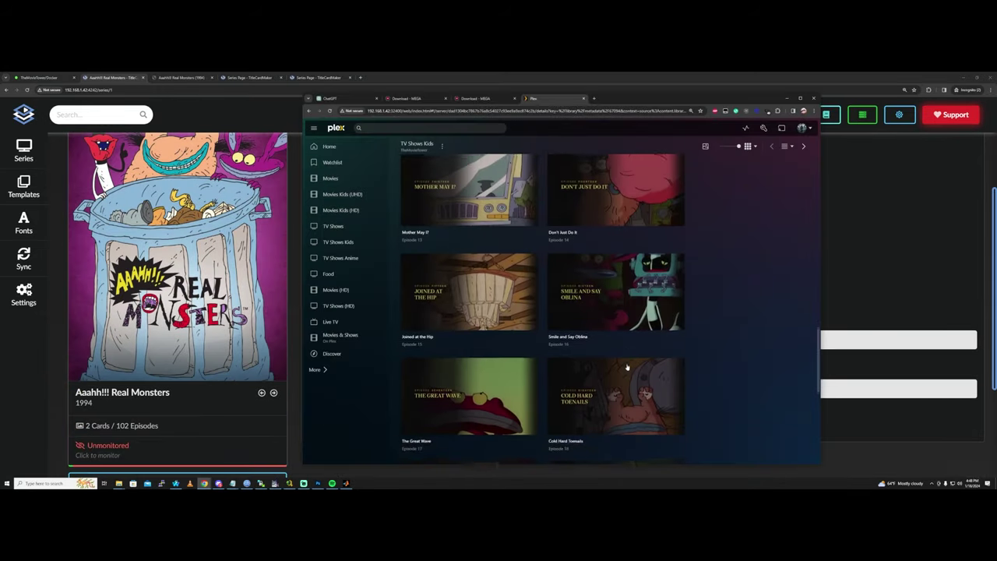
pyautogui.scroll(3, 626, 366)
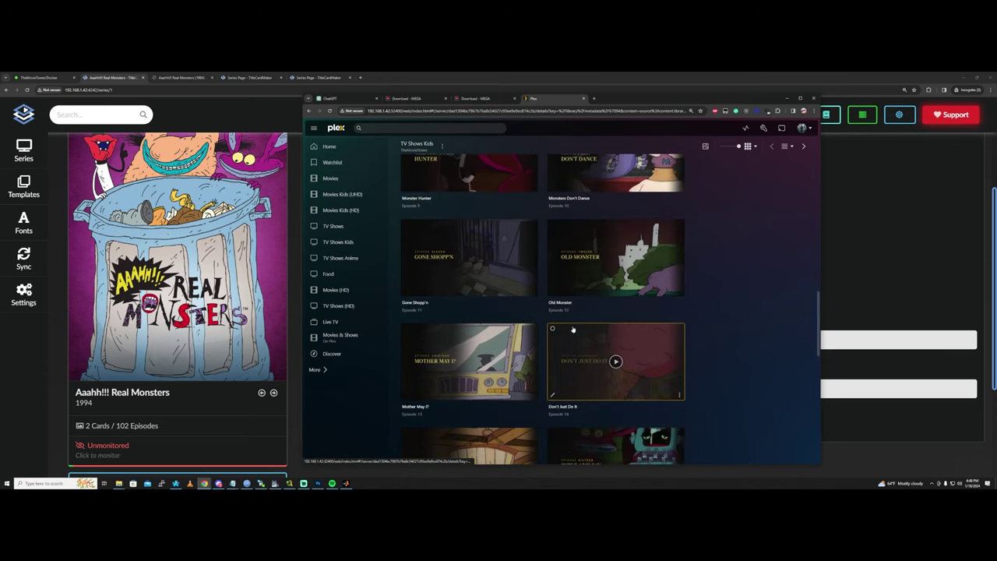
pyautogui.scroll(6, 572, 329)
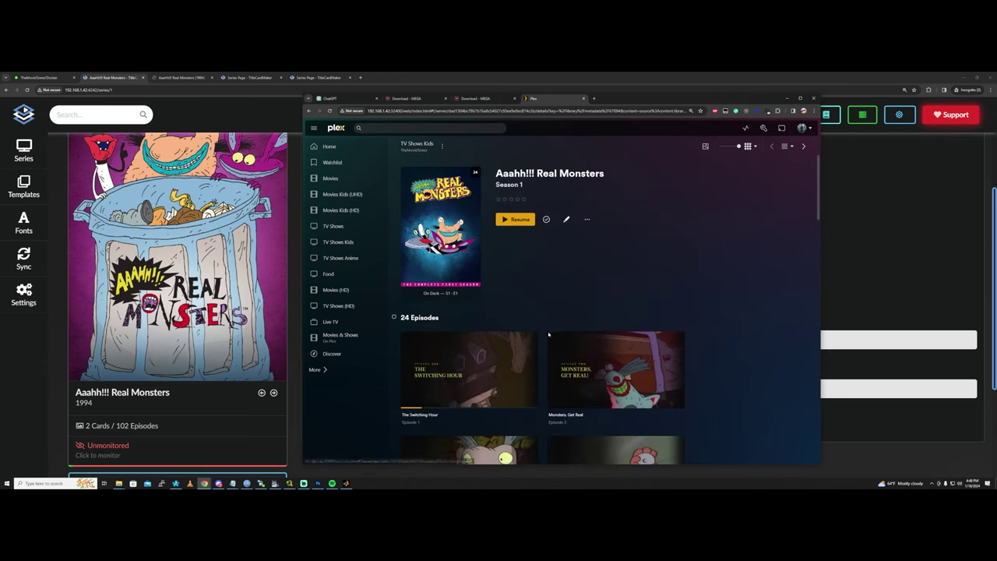
pyautogui.moveTo(519, 383)
pyautogui.scroll(-3, 429, 417)
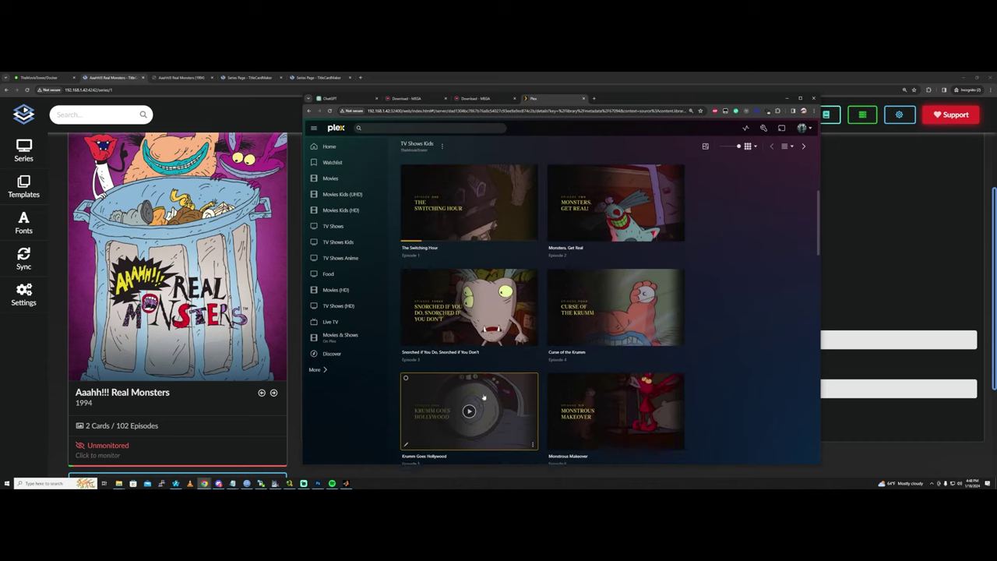
pyautogui.moveTo(627, 441)
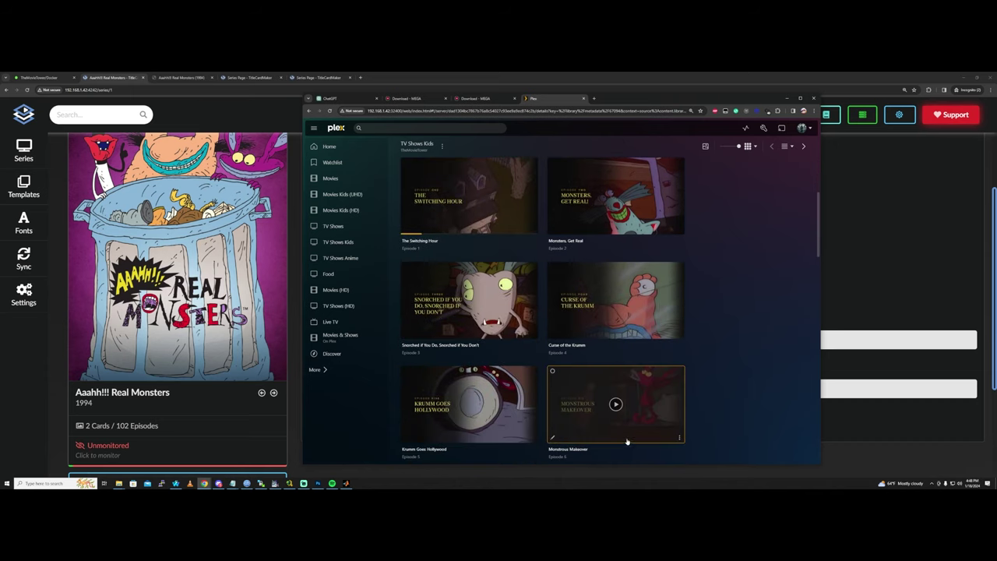
pyautogui.scroll(-2, 676, 412)
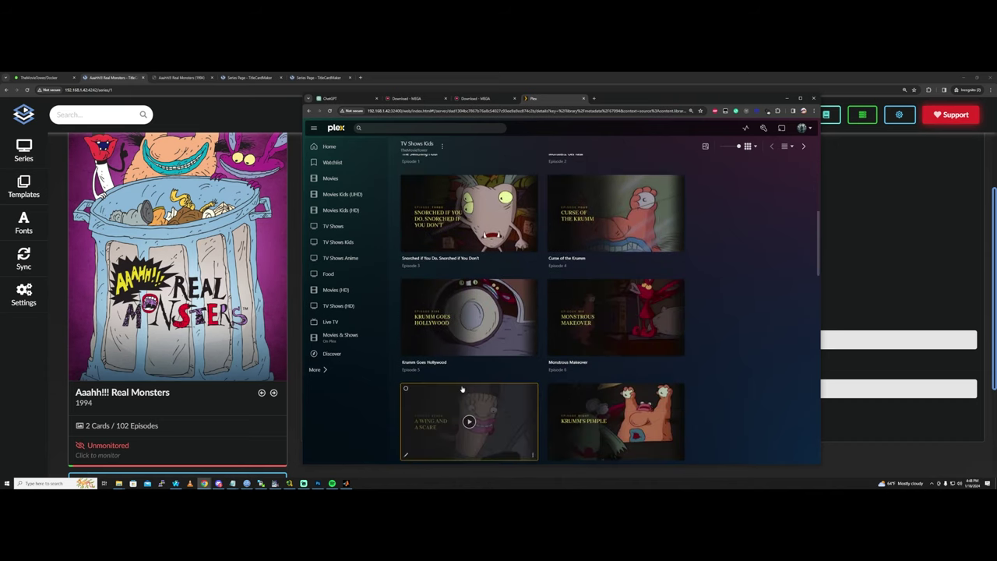
pyautogui.moveTo(590, 200)
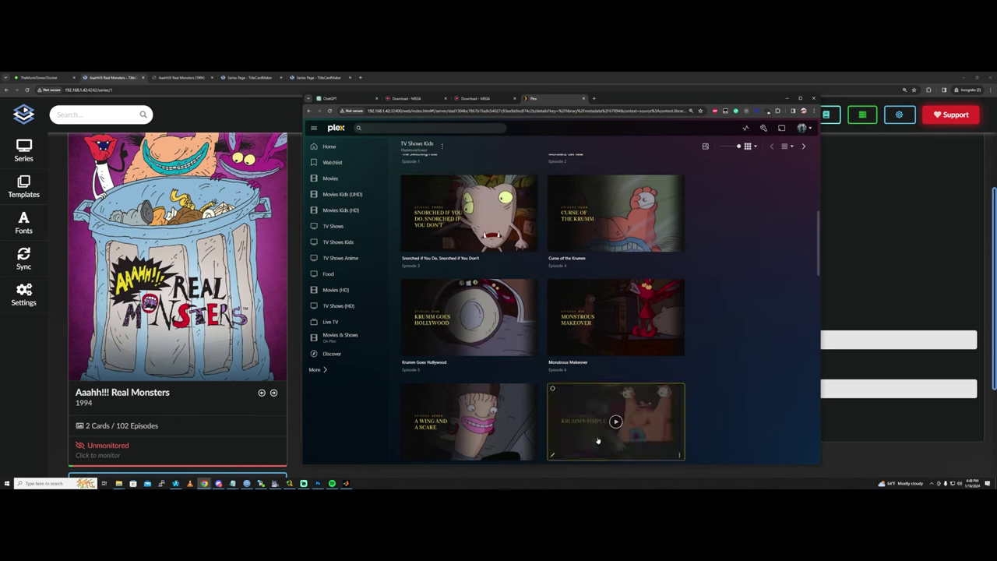
pyautogui.moveTo(561, 402)
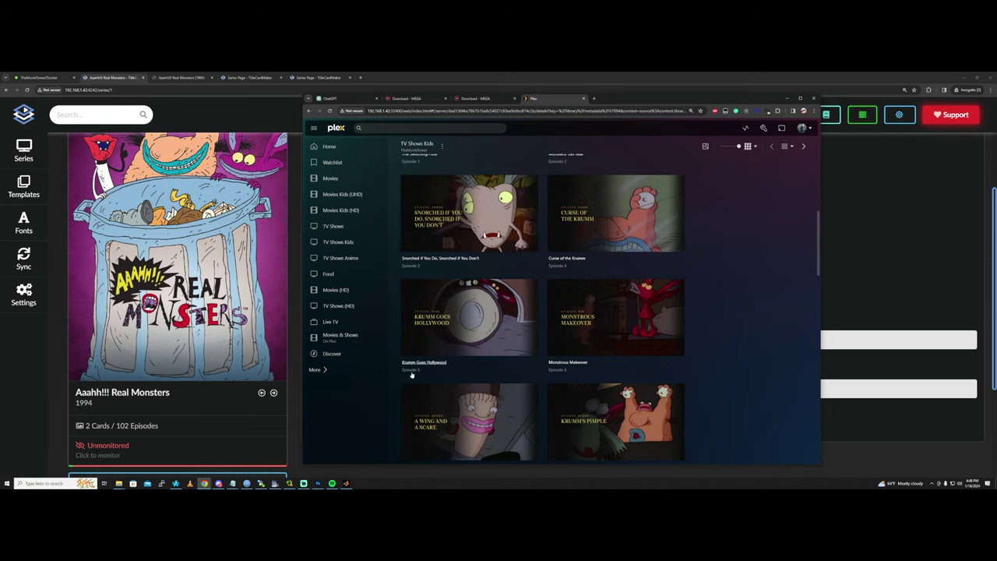
# - Switch to TitleCardMaker and delete the title cards of the Aaahh!!! Real Monsters series
pyautogui.click(291, 414)
pyautogui.scroll(-3, 249, 414)
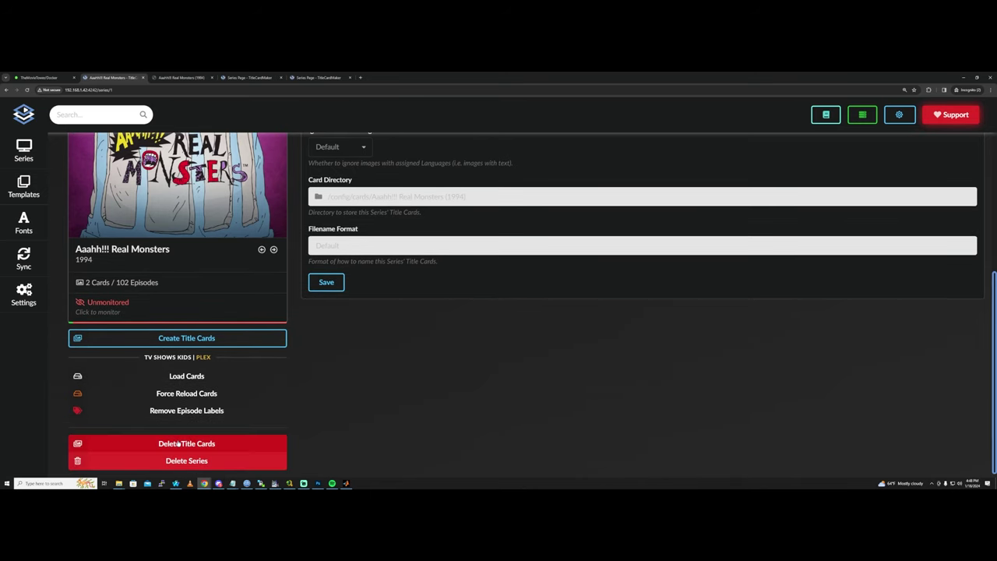
pyautogui.click(187, 443)
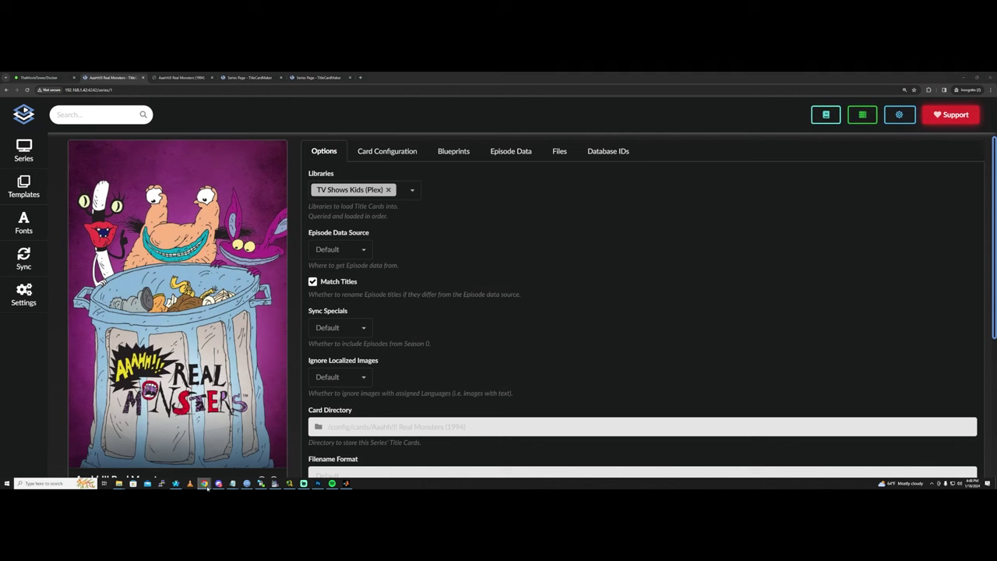
# - Switch to Plex and check which title cards the Season 1 episodes use after the deletion in TitleCardMaker
pyautogui.hotkey('alt', 'Tab')
pyautogui.scroll(-5, 571, 309)
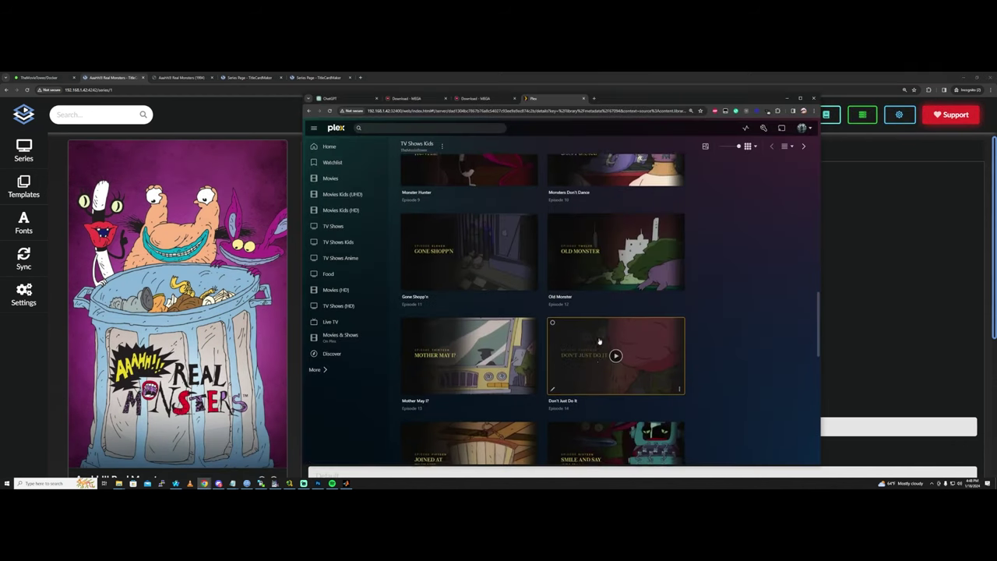
pyautogui.scroll(8, 615, 420)
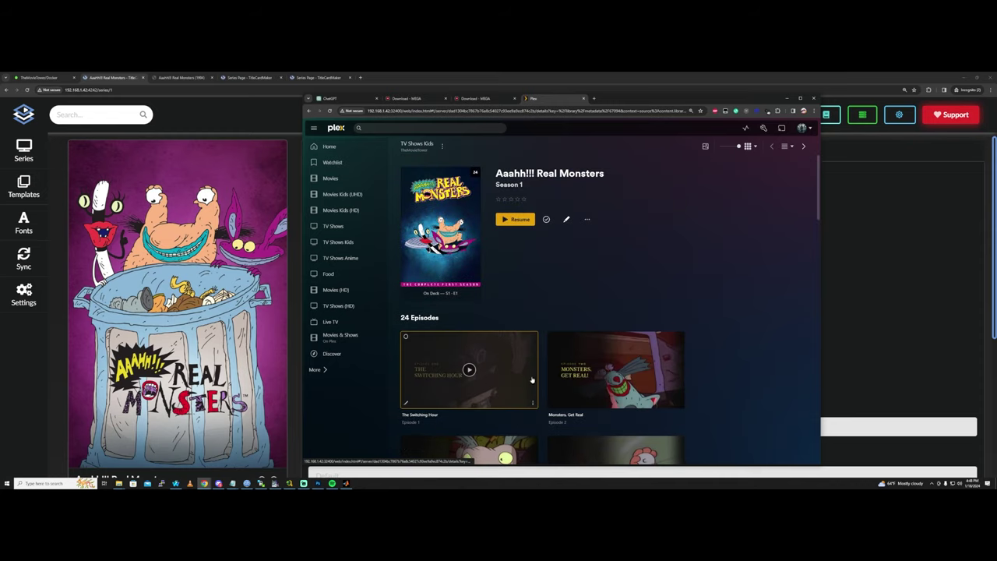
pyautogui.scroll(-1, 530, 374)
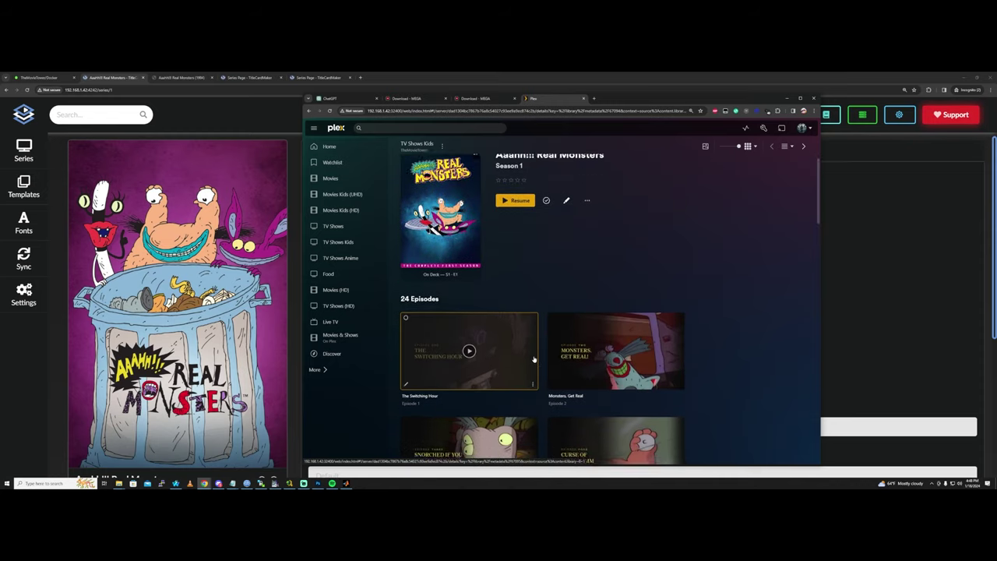
pyautogui.scroll(-3, 512, 350)
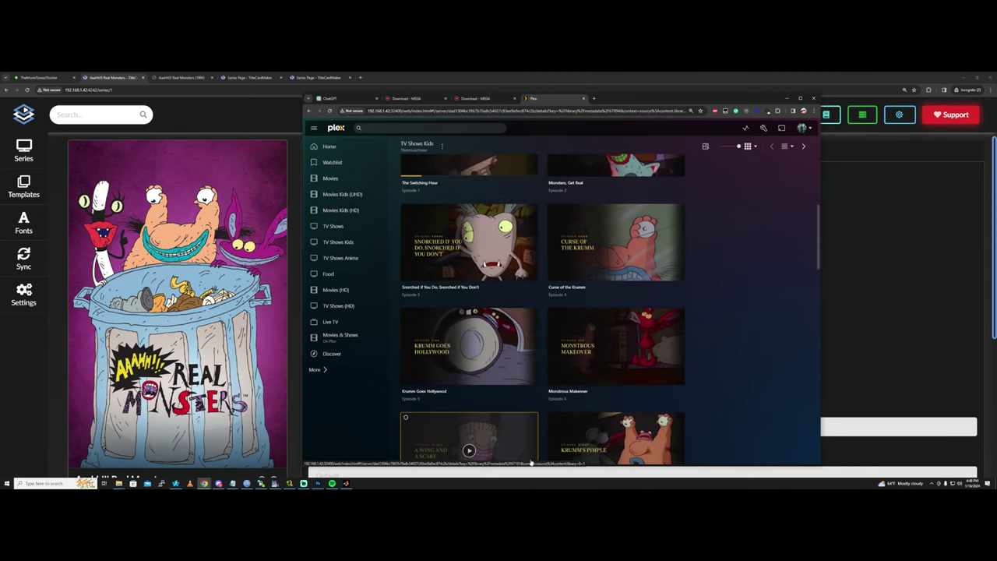
pyautogui.scroll(-2, 510, 372)
pyautogui.scroll(-2, 509, 366)
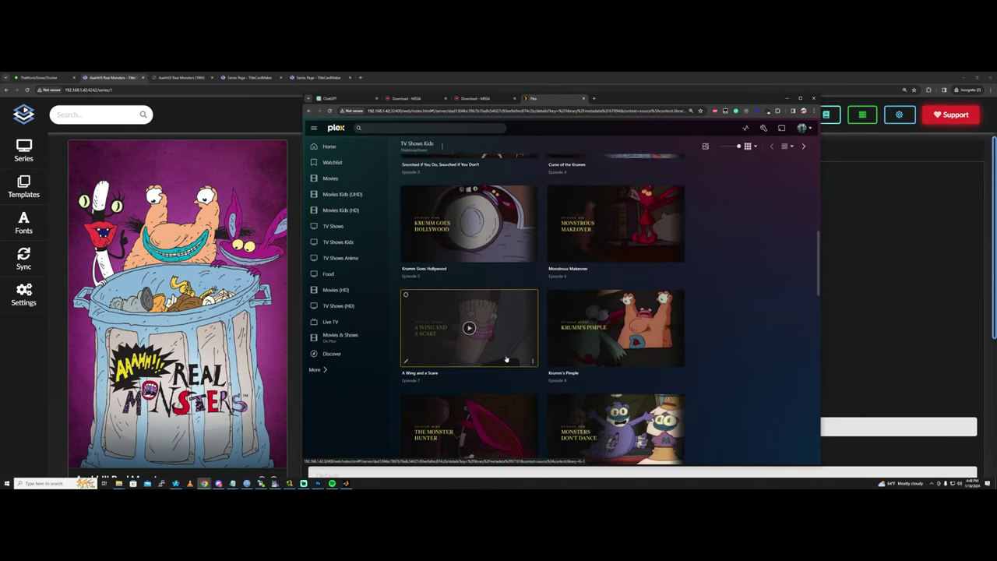
pyautogui.scroll(4, 690, 374)
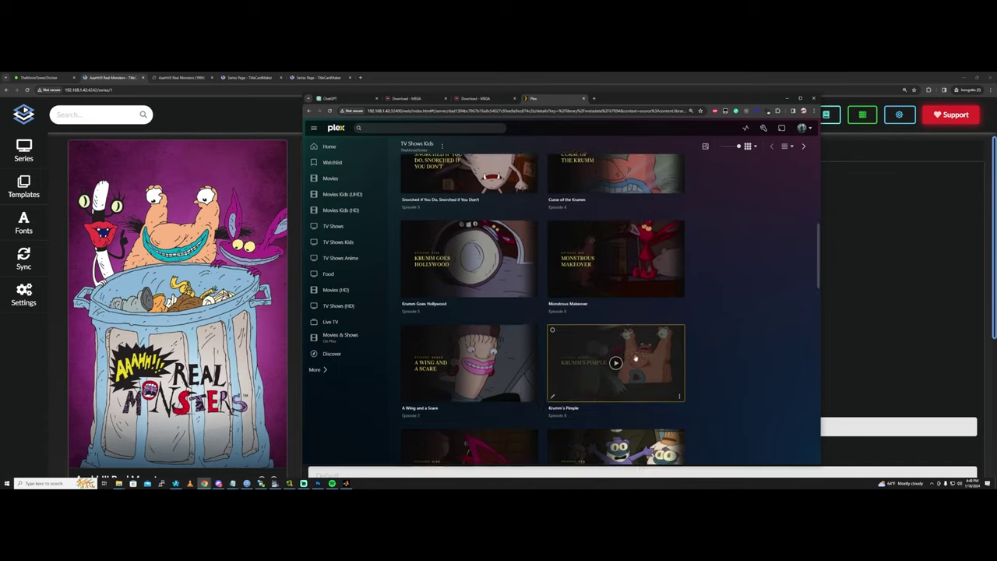
# - Replace the poster of Episode 3, "Snorched if You Do, Snorched if You Don't", with the bordered artwork and save the change
pyautogui.click(406, 306)
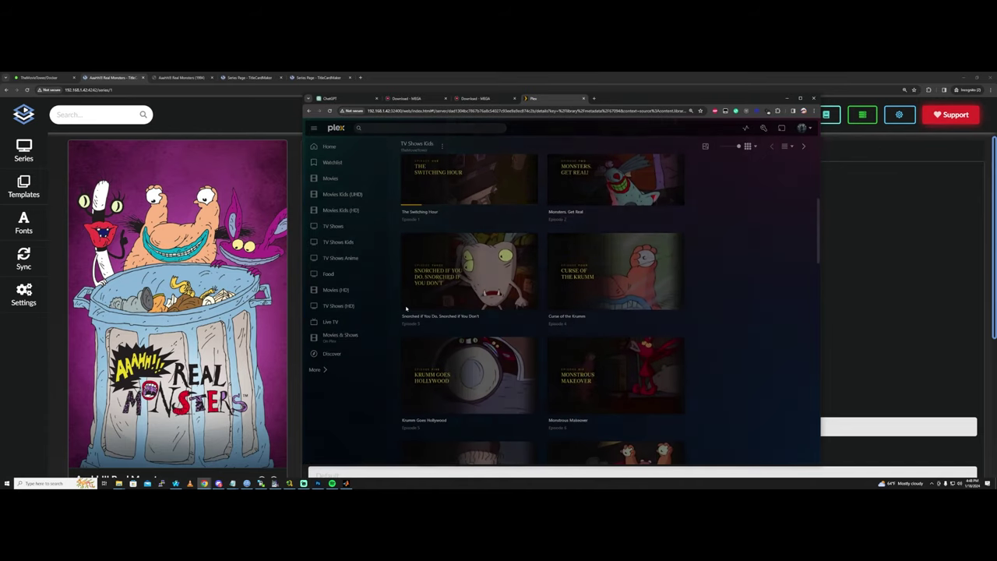
pyautogui.click(464, 196)
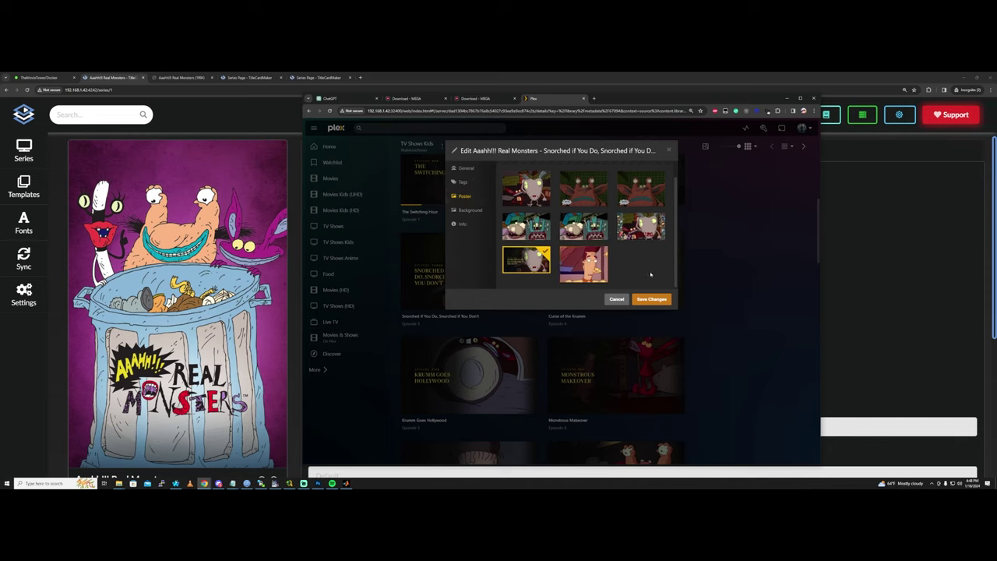
pyautogui.click(640, 238)
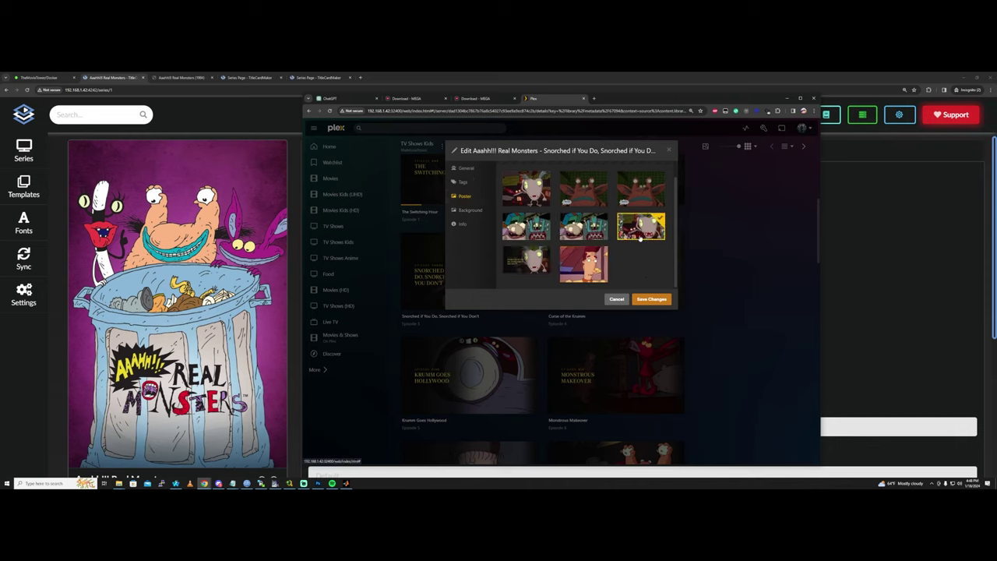
pyautogui.click(651, 299)
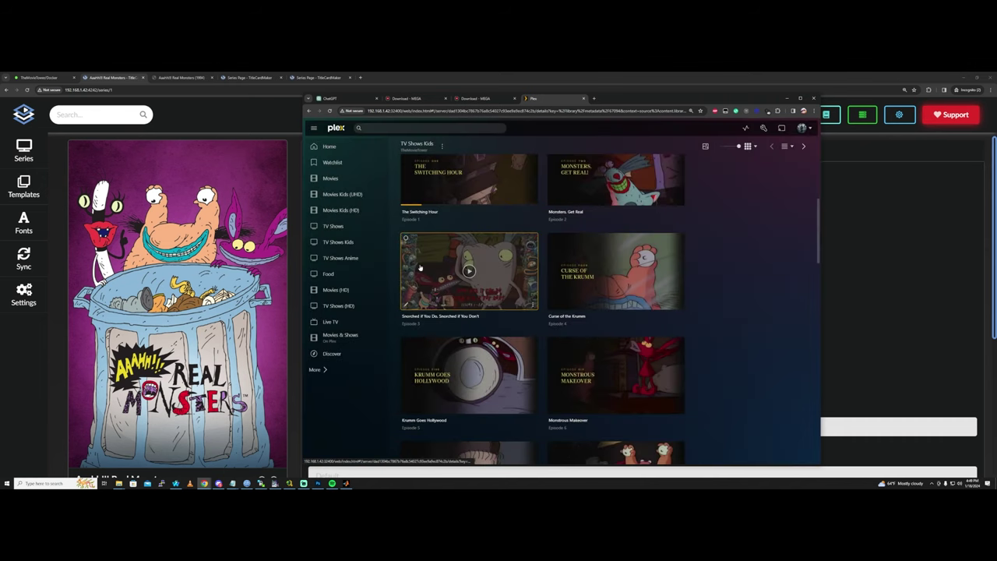
# - Restore the dark title card with yellow text as the Episode 3 poster and save the change
pyautogui.click(405, 306)
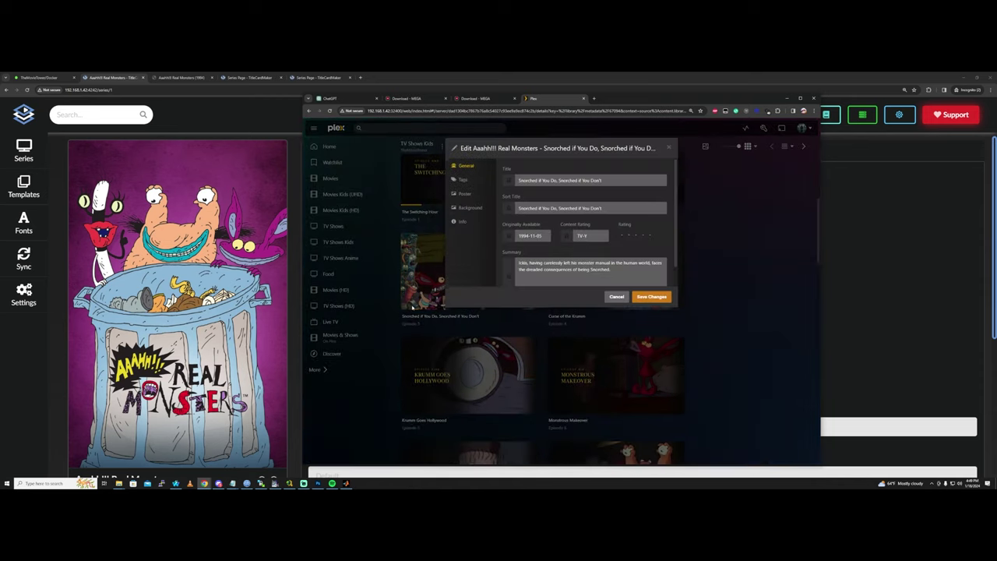
pyautogui.click(465, 195)
pyautogui.scroll(-1, 548, 268)
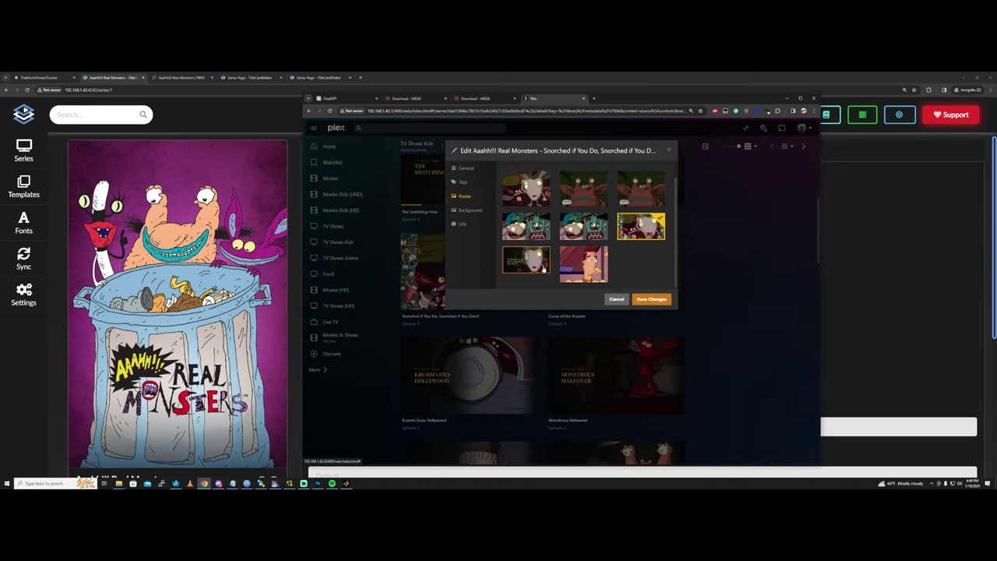
pyautogui.click(545, 268)
pyautogui.click(651, 299)
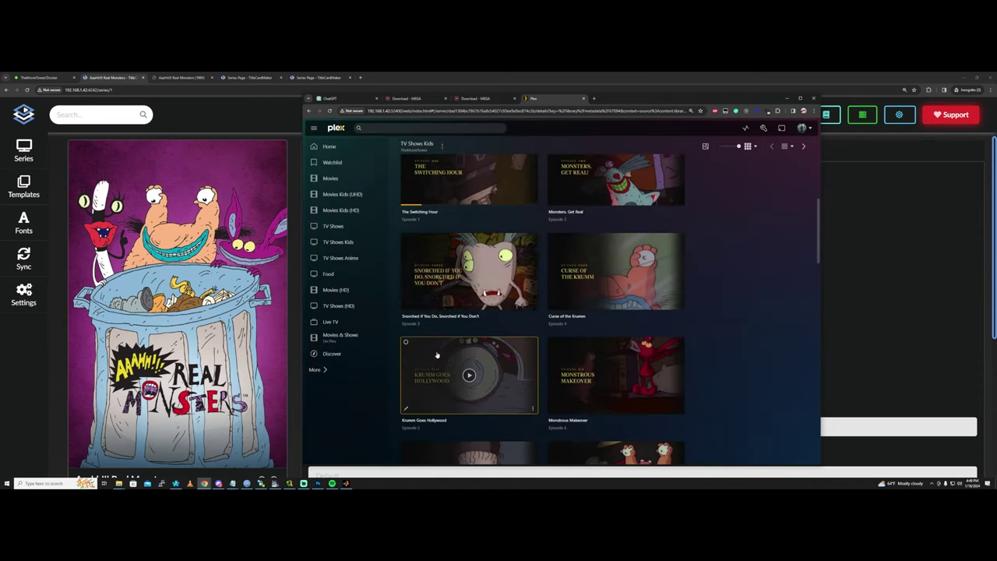
pyautogui.scroll(-1, 741, 296)
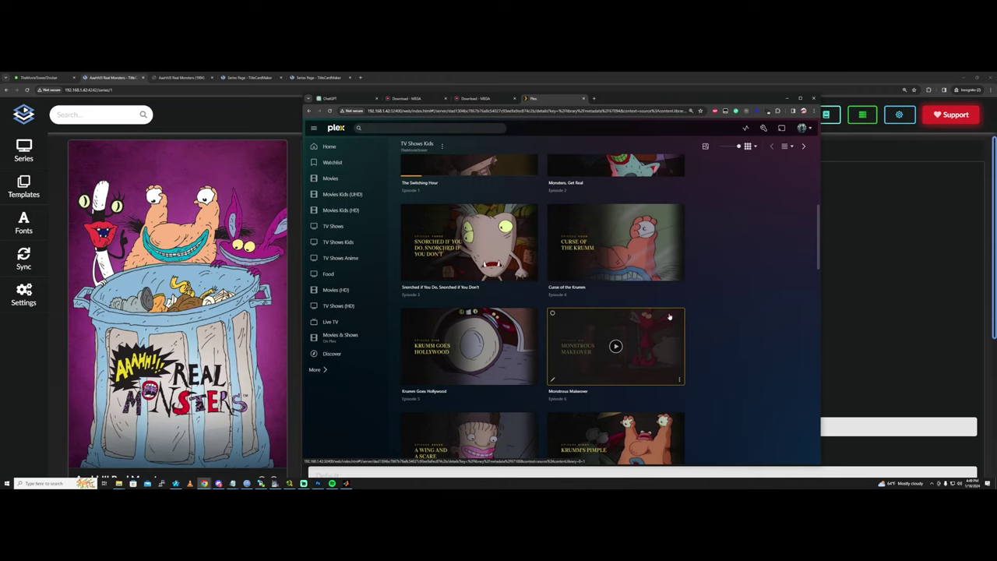
pyautogui.click(406, 276)
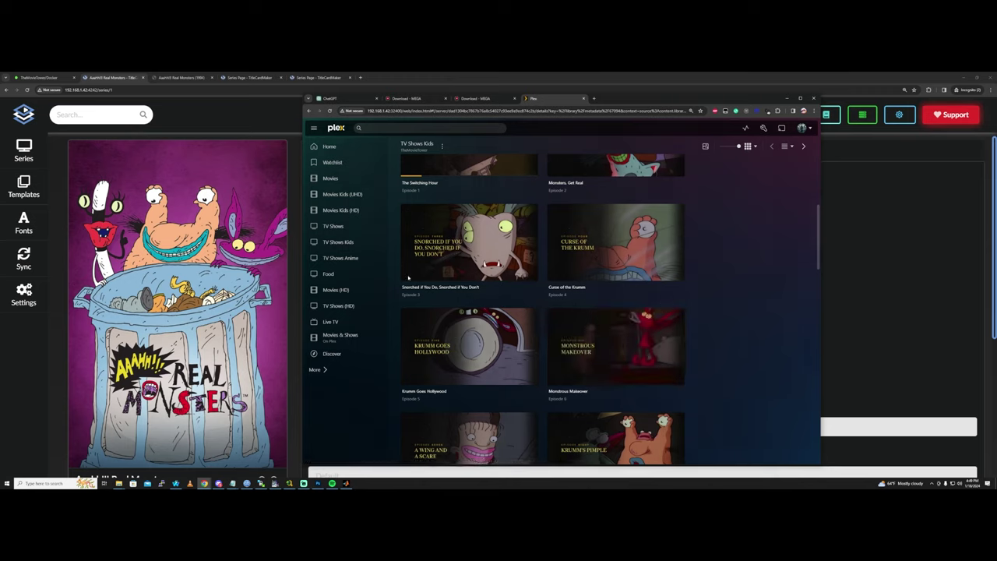
pyautogui.click(464, 196)
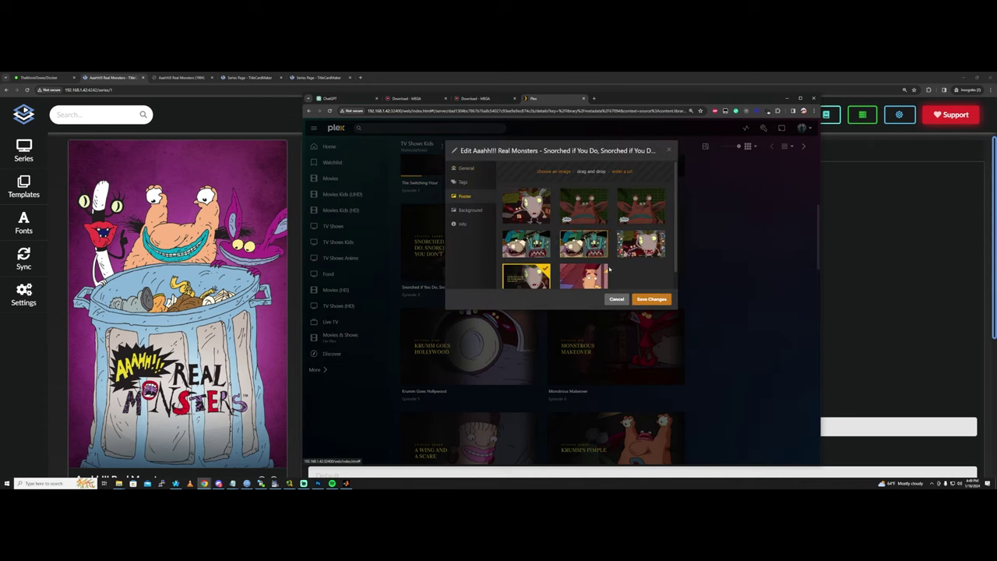
pyautogui.rightClick(511, 266)
pyautogui.press('Escape')
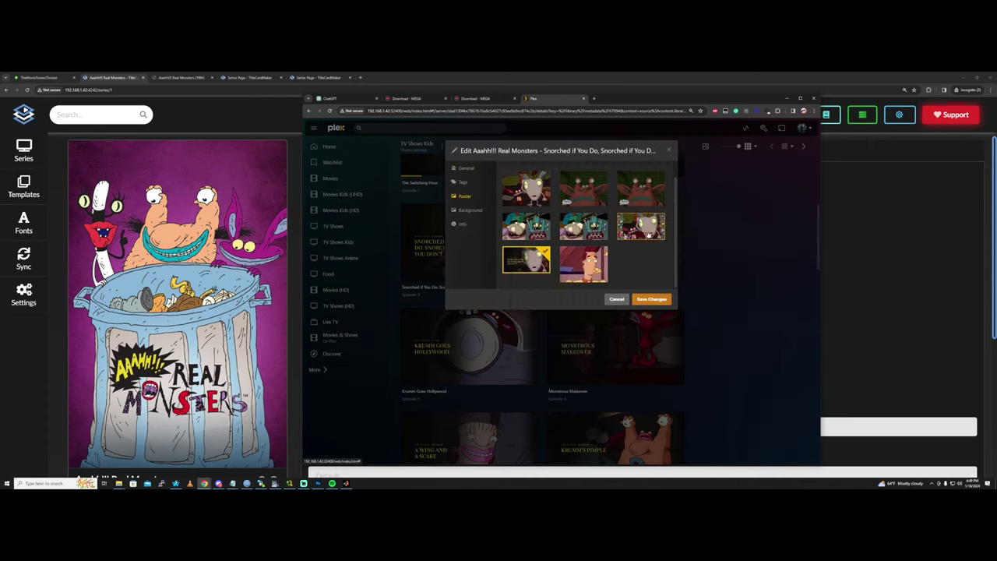
pyautogui.click(641, 225)
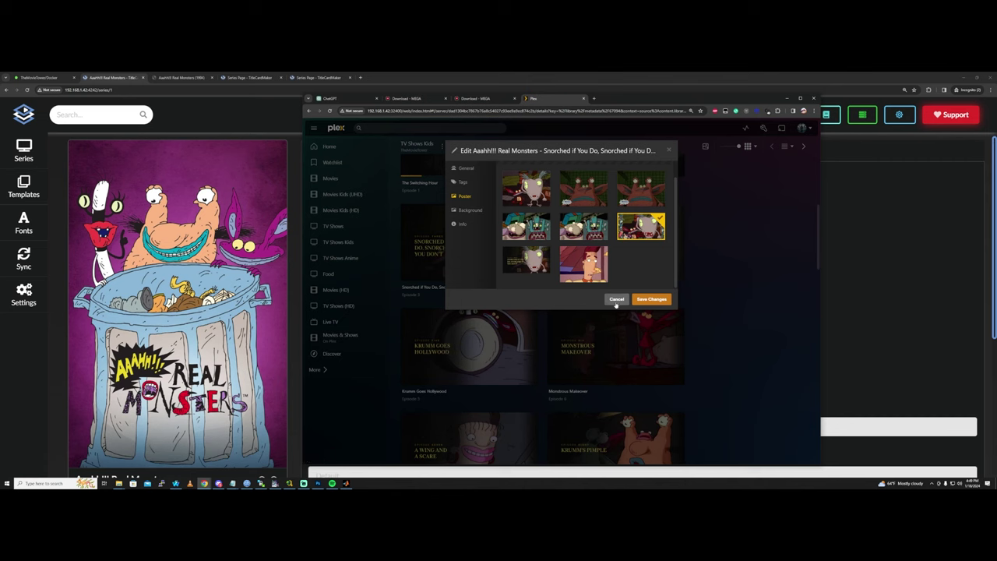
pyautogui.click(616, 300)
# - Switch to TitleCardMaker and turn off Match Titles for the Aaahh!!! Real Monsters series
pyautogui.moveTo(296, 327); pyautogui.dragTo(394, 320)
pyautogui.click(313, 281)
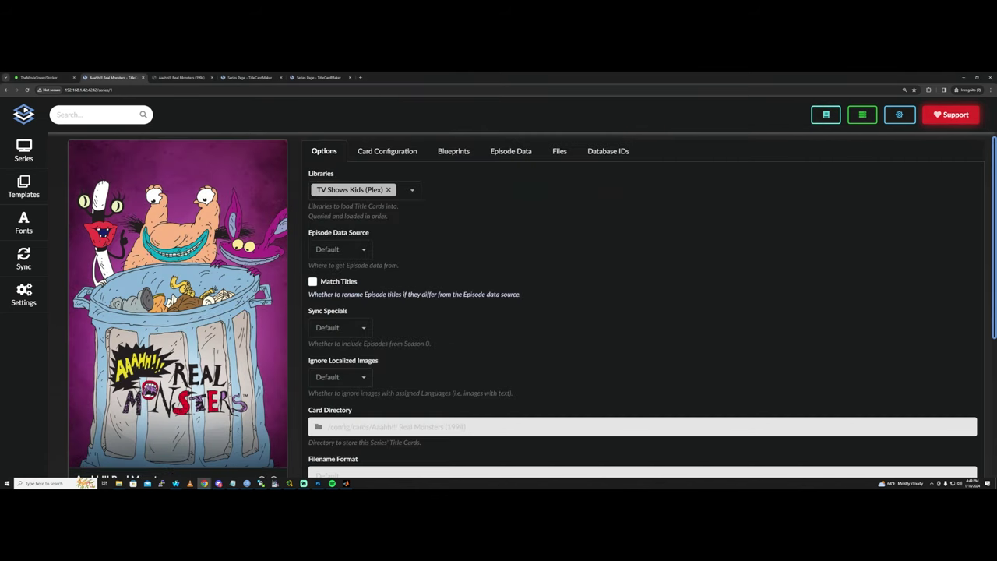